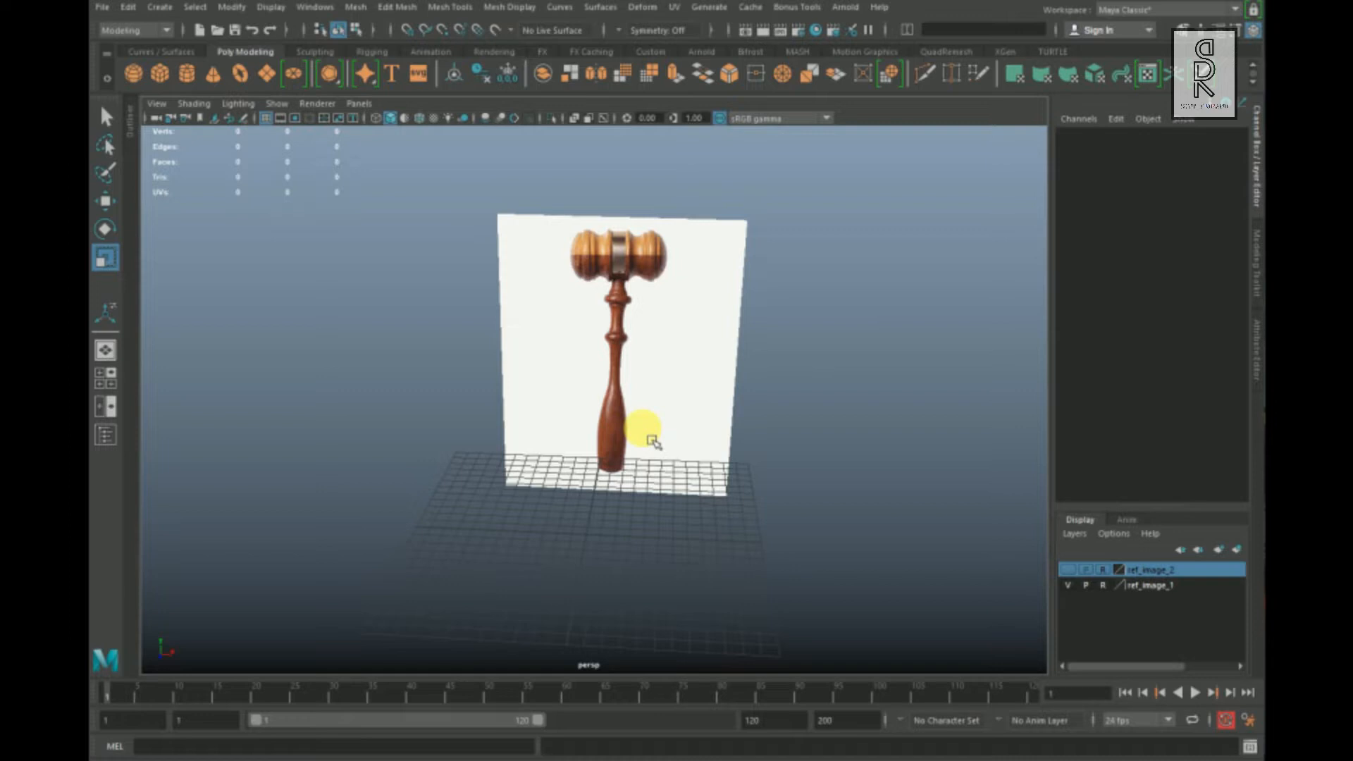
Step: Switch from the perspective view to the front view and create a polygon cylinder
{"action": "key", "text": "space"}
{"action": "key", "text": "space"}
{"action": "scroll", "coordinate": [730, 479], "scroll_direction": "down", "scroll_amount": 3}
{"action": "scroll", "coordinate": [740, 493], "scroll_direction": "up", "scroll_amount": 8}
{"action": "scroll", "coordinate": [707, 366], "scroll_direction": "up", "scroll_amount": 2}
{"action": "scroll", "coordinate": [733, 311], "scroll_direction": "down", "scroll_amount": 5}
{"action": "scroll", "coordinate": [647, 390], "scroll_direction": "up", "scroll_amount": 1}
{"action": "scroll", "coordinate": [647, 390], "scroll_direction": "up", "scroll_amount": 2}
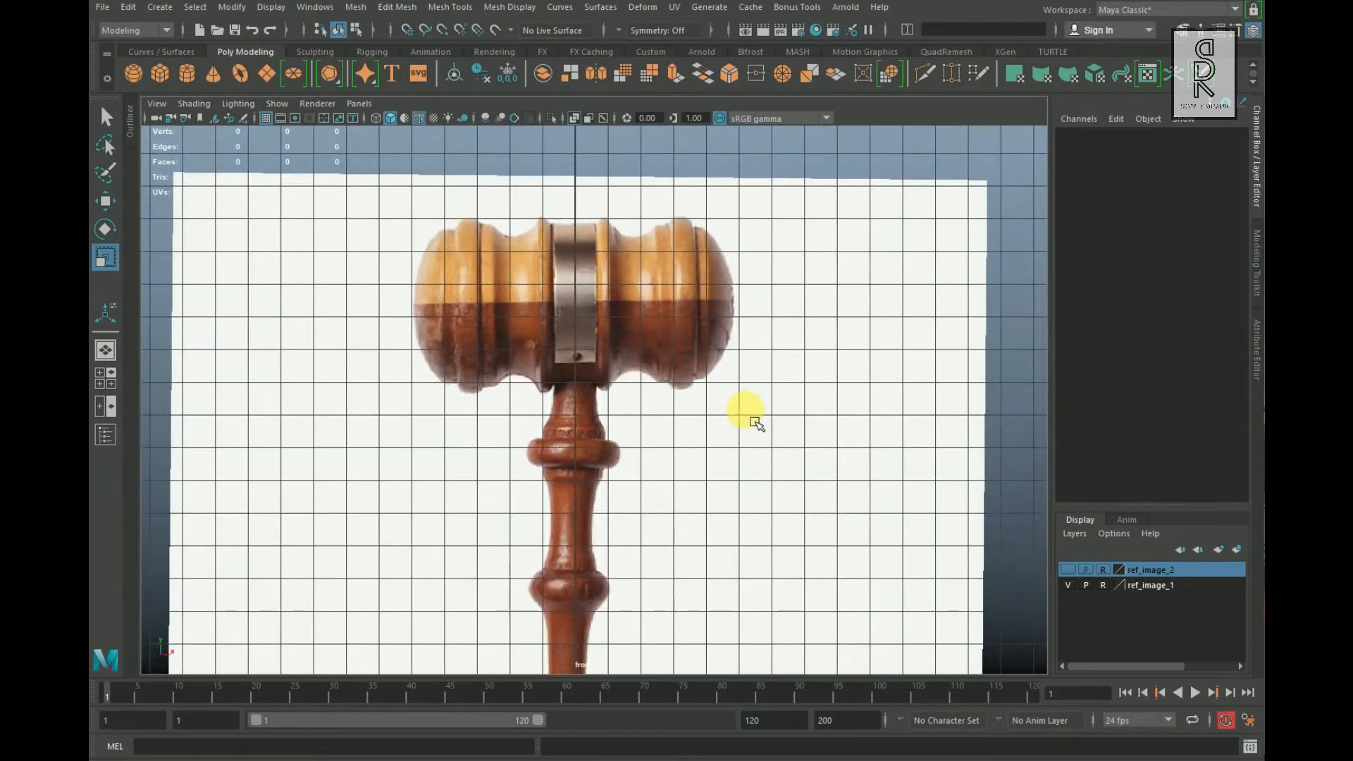
{"action": "left_click", "coordinate": [187, 73]}
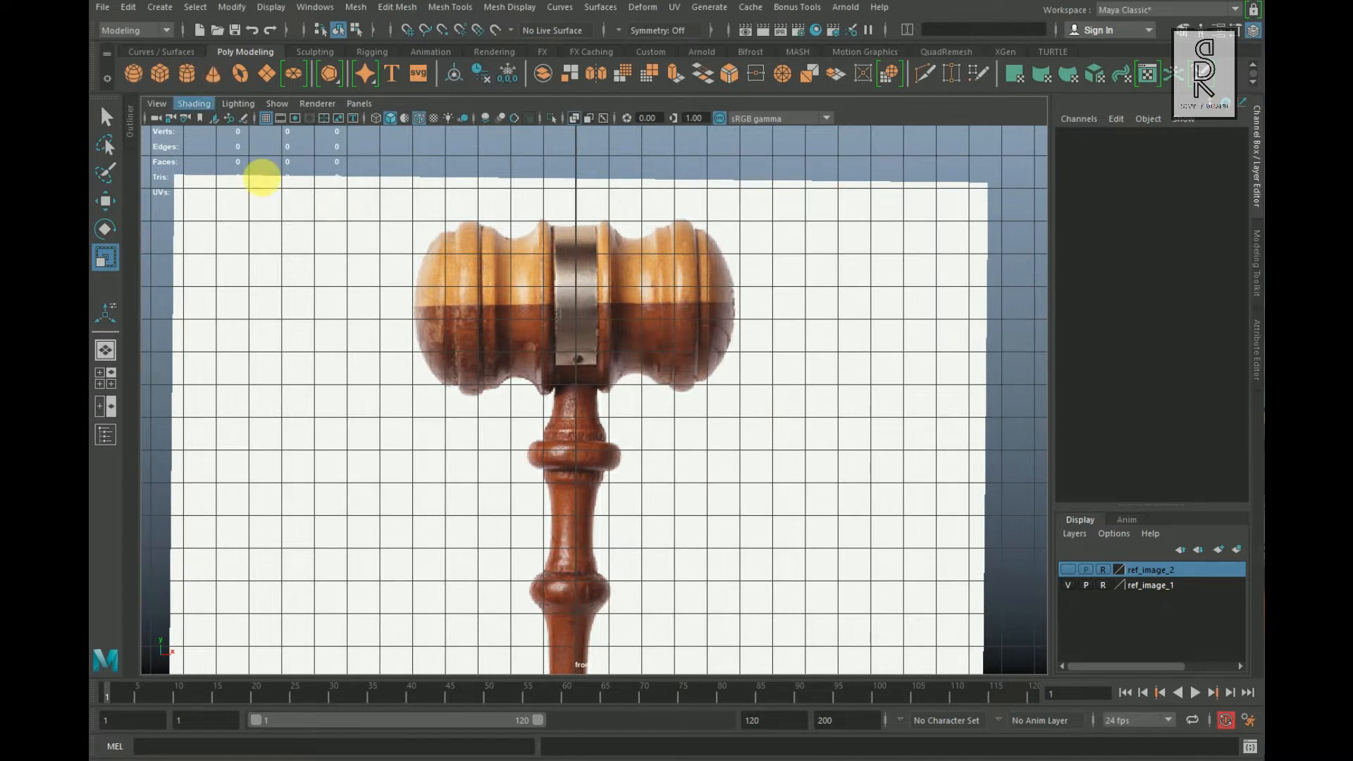
Step: Move the cylinder up onto the gavel head's metal band, to about 10.83 in Translate Y
{"action": "scroll", "coordinate": [606, 406], "scroll_direction": "down", "scroll_amount": 2}
{"action": "left_click", "coordinate": [104, 203]}
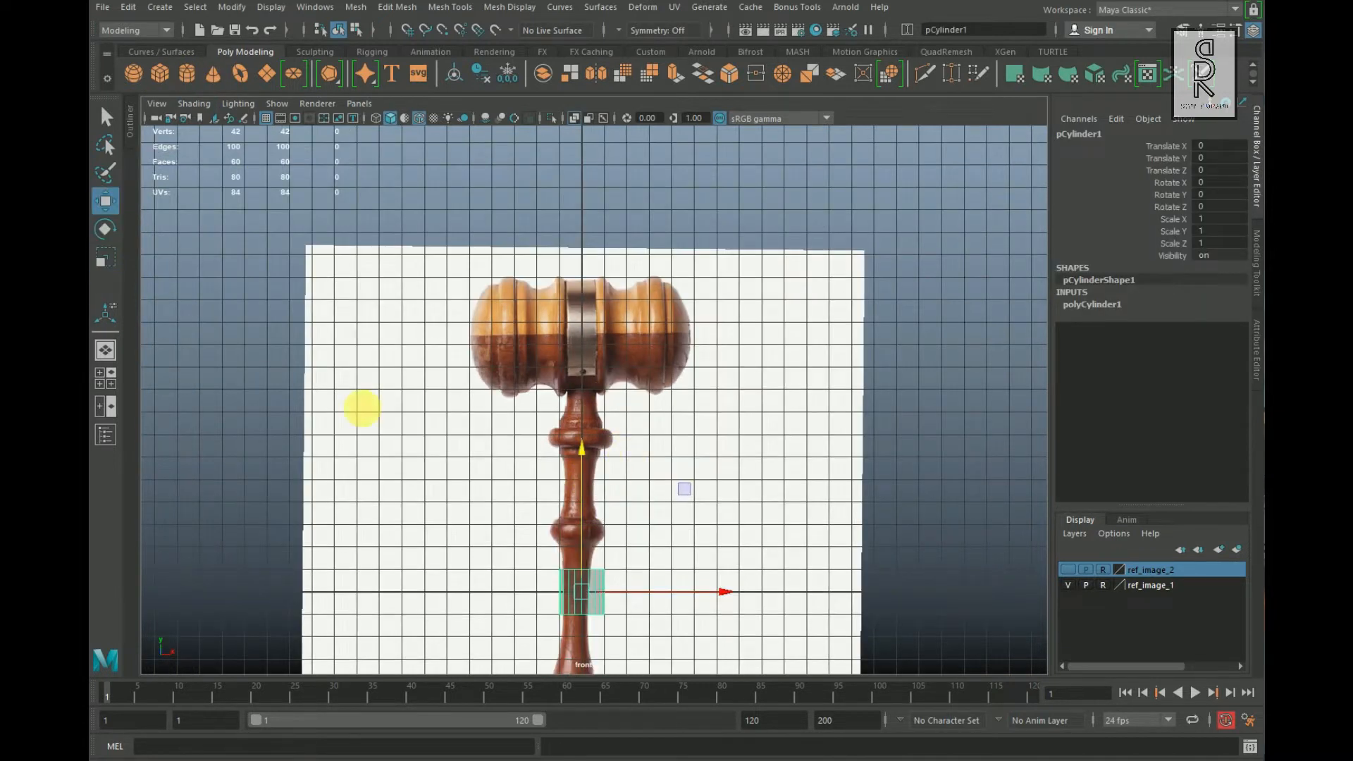
{"action": "left_click_drag", "start_coordinate": [596, 467], "coordinate": [559, 217]}
{"action": "scroll", "coordinate": [705, 423], "scroll_direction": "up", "scroll_amount": 4}
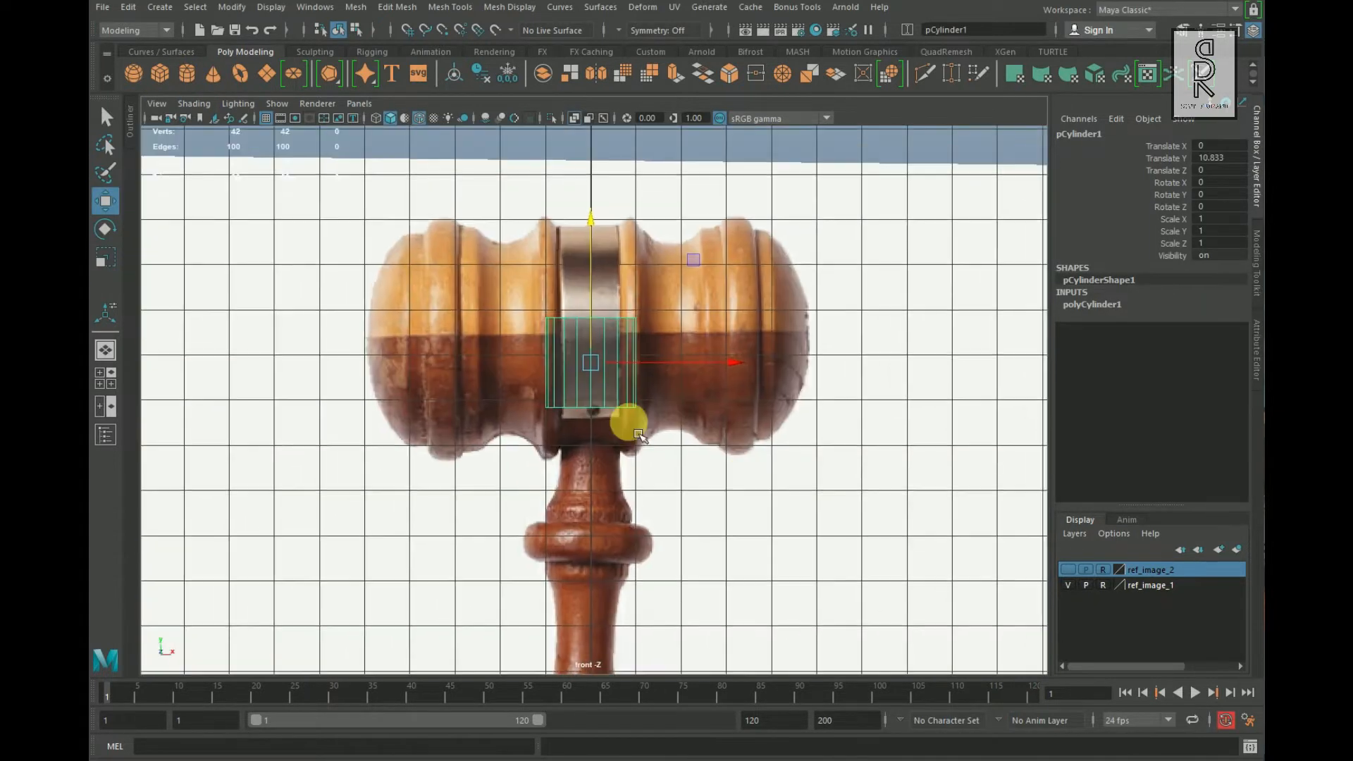
Step: Rotate the cylinder to lie along the gavel head by setting Rotate Z to 90
{"action": "left_click", "coordinate": [105, 230]}
{"action": "left_click_drag", "start_coordinate": [719, 429], "coordinate": [722, 402]}
{"action": "left_click", "coordinate": [1231, 206]}
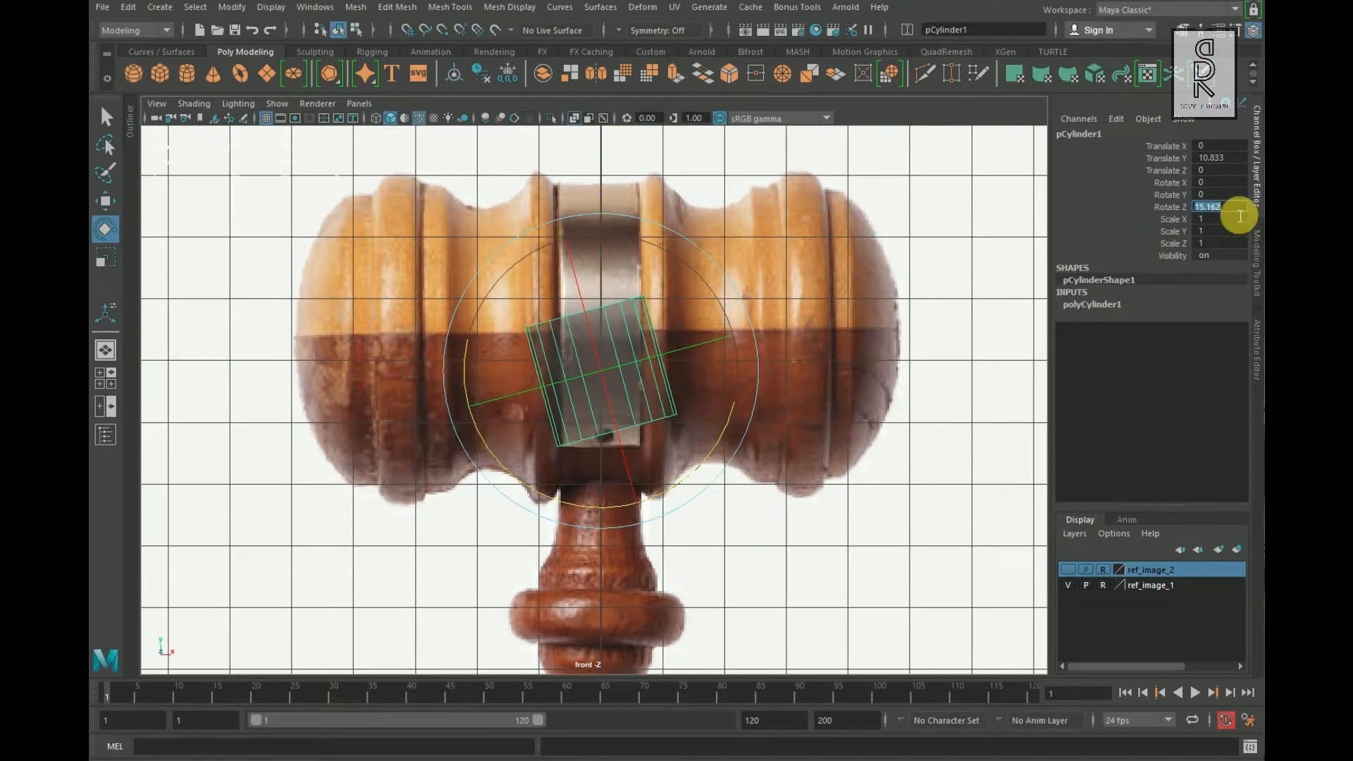
{"action": "type", "text": "90"}
{"action": "key", "text": "Return"}
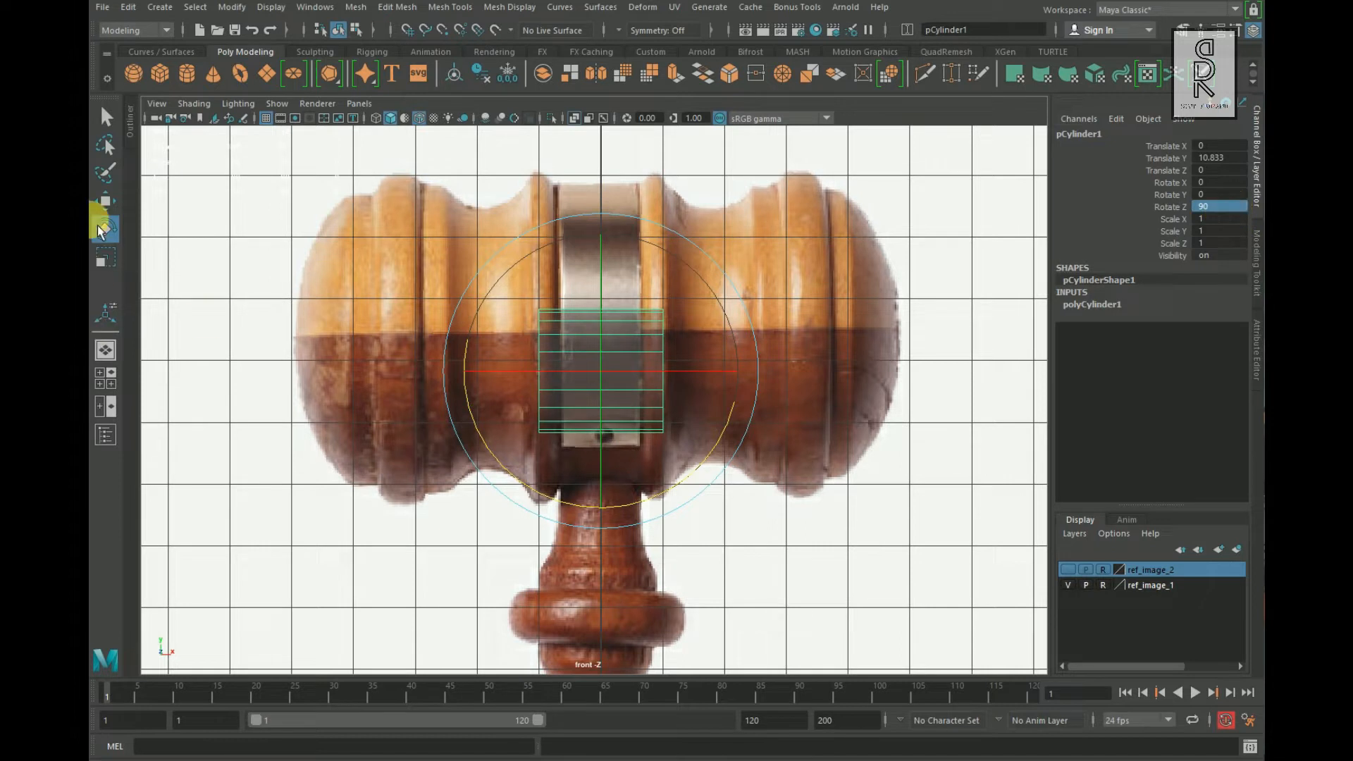
Step: Scale the cylinder uniformly to about 2.23 and raise it to about 11.52 in Translate Y over the gavel head
{"action": "left_click", "coordinate": [104, 257]}
{"action": "mouse_move", "coordinate": [616, 387]}
{"action": "left_mouse_down"}
{"action": "mouse_move", "coordinate": [690, 400]}
{"action": "mouse_move", "coordinate": [631, 400]}
{"action": "left_mouse_up"}
{"action": "left_click", "coordinate": [104, 201]}
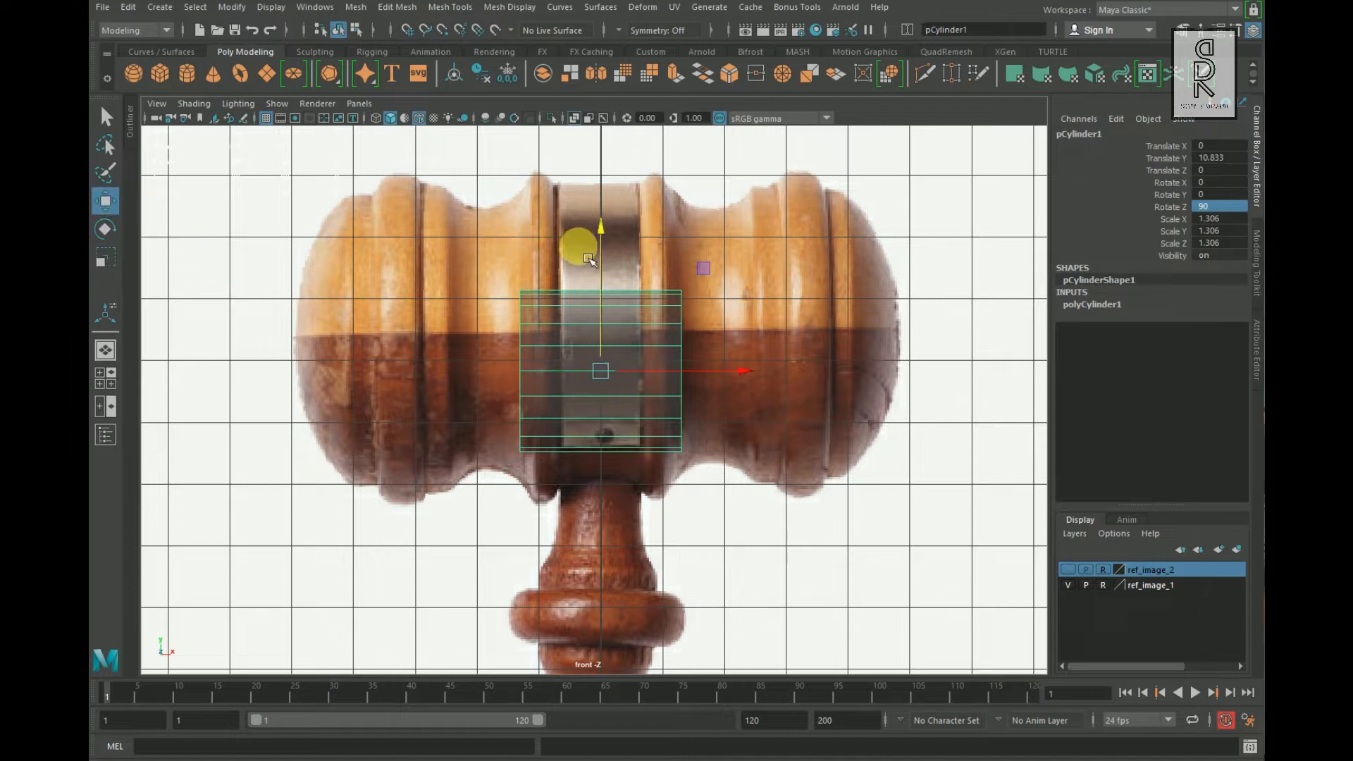
{"action": "left_click_drag", "start_coordinate": [601, 236], "coordinate": [609, 210]}
{"action": "left_click", "coordinate": [105, 257]}
{"action": "left_click_drag", "start_coordinate": [605, 334], "coordinate": [707, 362]}
{"action": "left_click", "coordinate": [104, 201]}
{"action": "left_click_drag", "start_coordinate": [606, 257], "coordinate": [609, 250]}
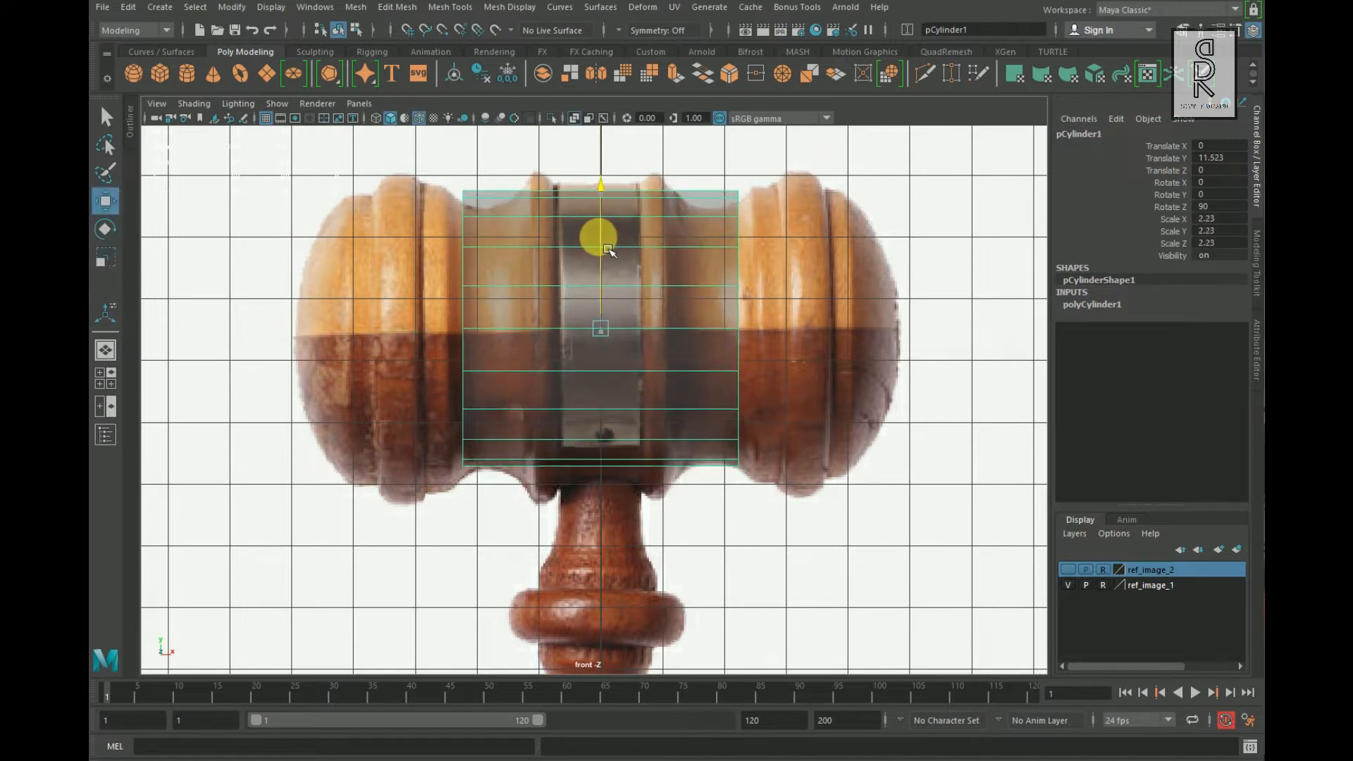
Step: Fit the cylinder to the metal band, with its radial scale about 2.47 and its lengthwise scale about 0.67
{"action": "left_click", "coordinate": [105, 259]}
{"action": "left_click_drag", "start_coordinate": [602, 329], "coordinate": [631, 345]}
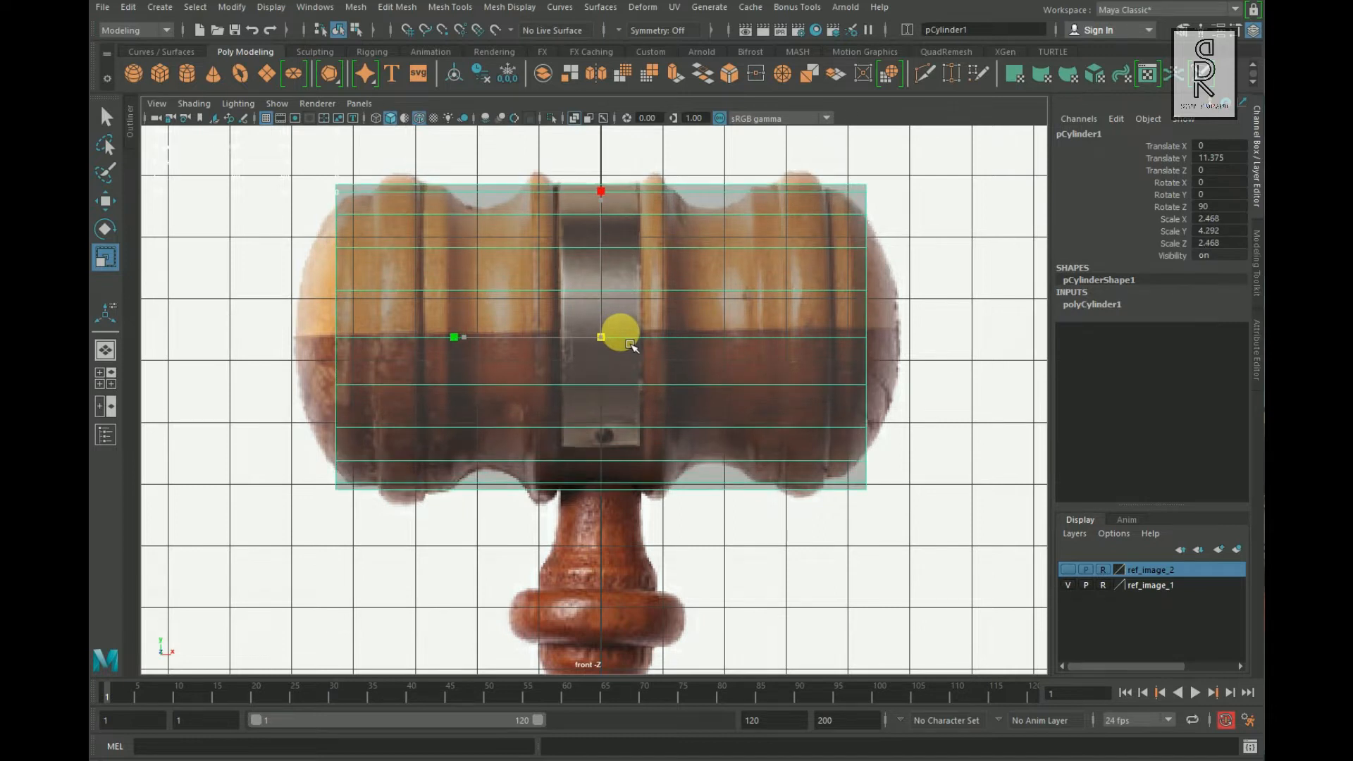
{"action": "right_click", "coordinate": [485, 255]}
{"action": "left_click_drag", "start_coordinate": [472, 349], "coordinate": [589, 367]}
{"action": "left_click", "coordinate": [107, 231]}
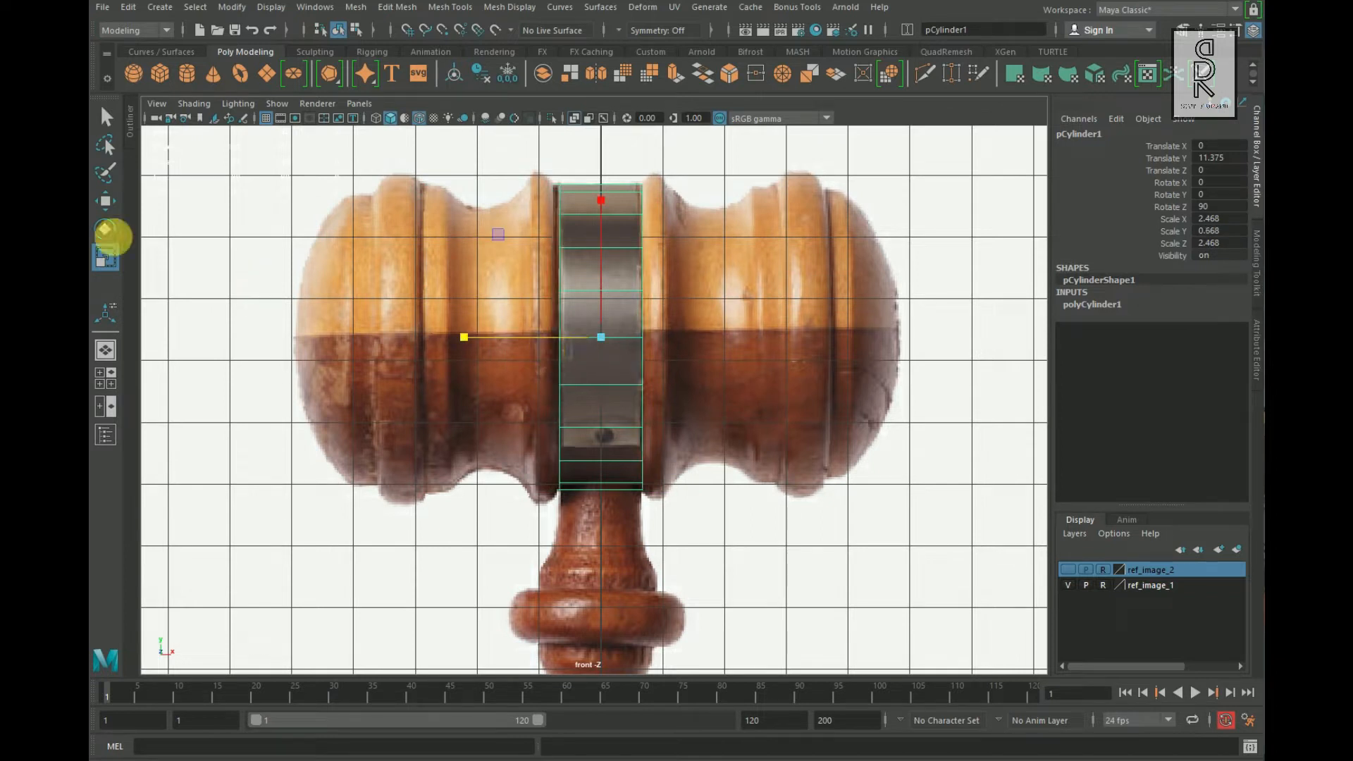
{"action": "left_click", "coordinate": [106, 203]}
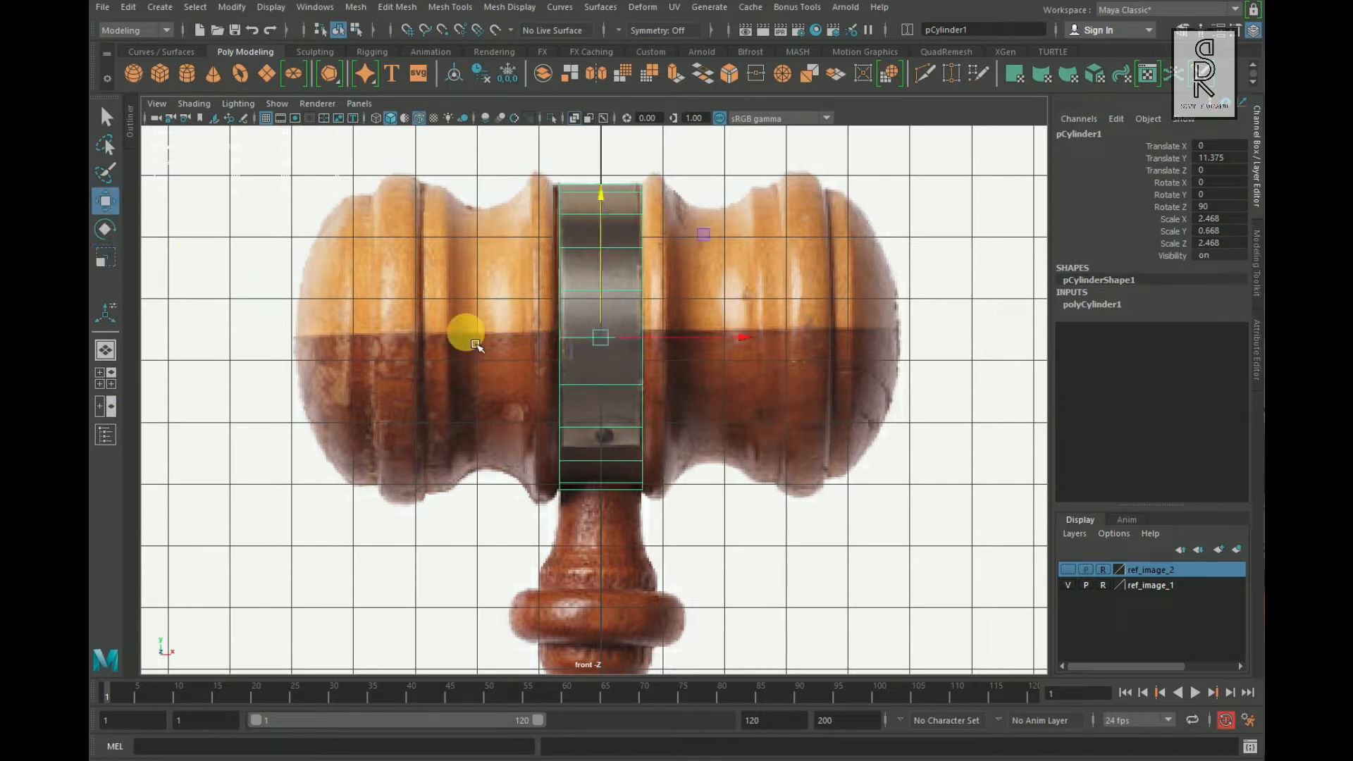
Step: Split the cylinder's lengthwise edge ring to add an edge loop around its middle
{"action": "right_click", "coordinate": [578, 289]}
{"action": "right_click_drag", "start_coordinate": [579, 289], "coordinate": [604, 233]}
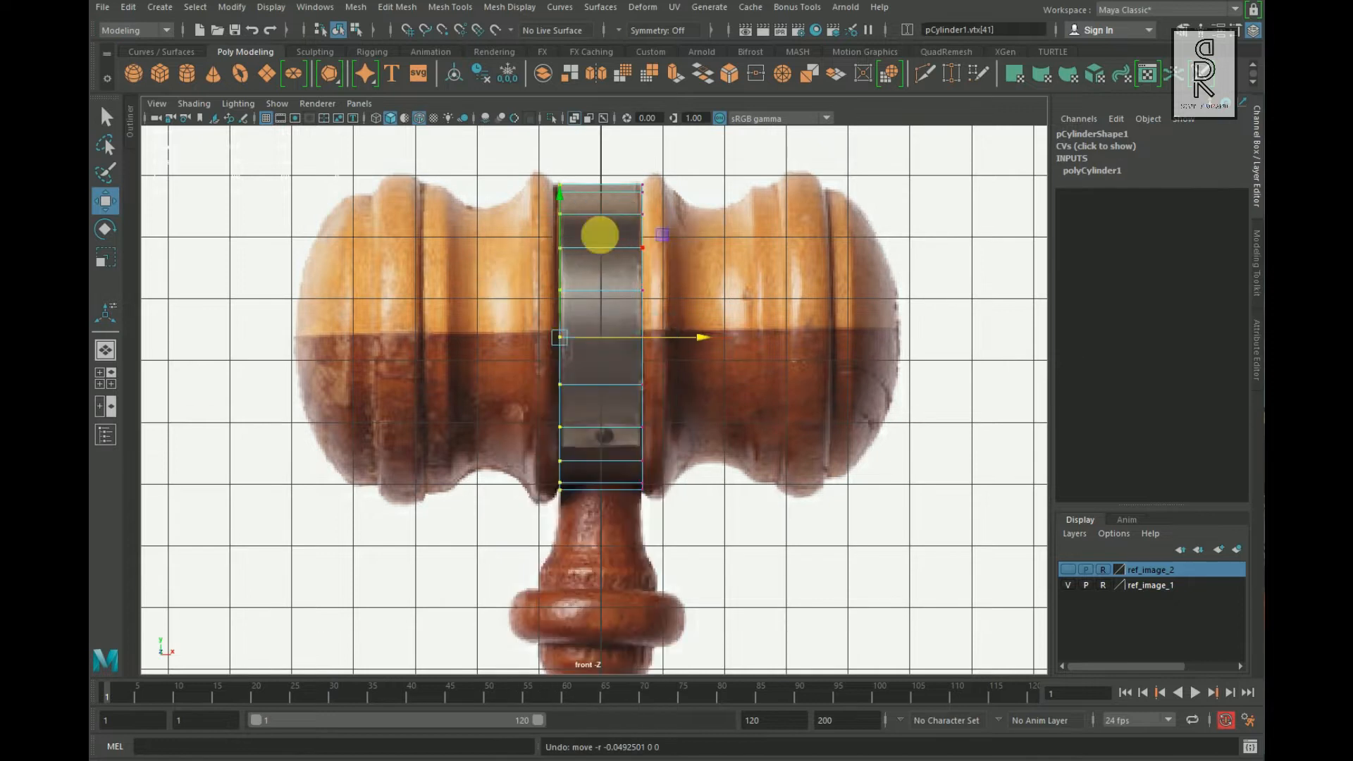
{"action": "left_click", "coordinate": [602, 271]}
{"action": "left_click", "coordinate": [609, 271]}
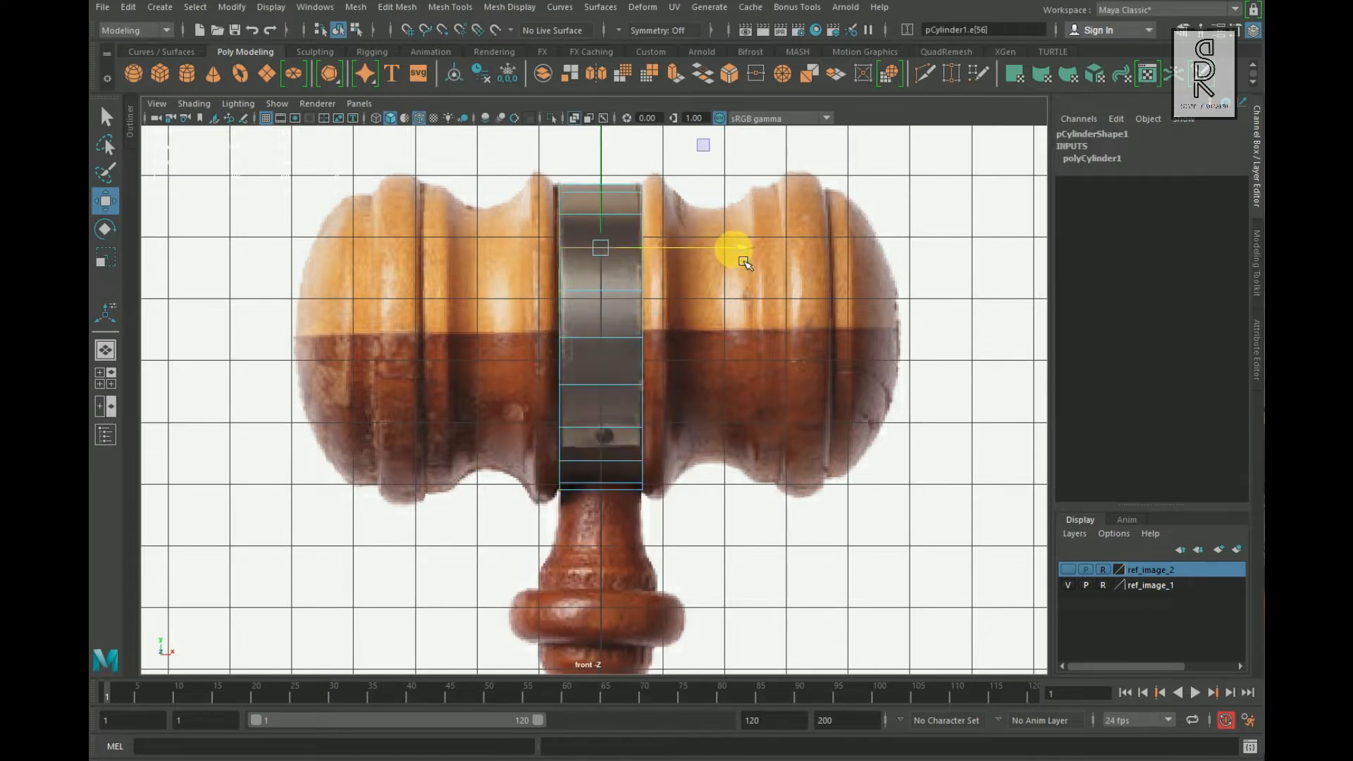
{"action": "right_click_drag", "start_coordinate": [733, 249], "coordinate": [776, 381], "text": "ctrl"}
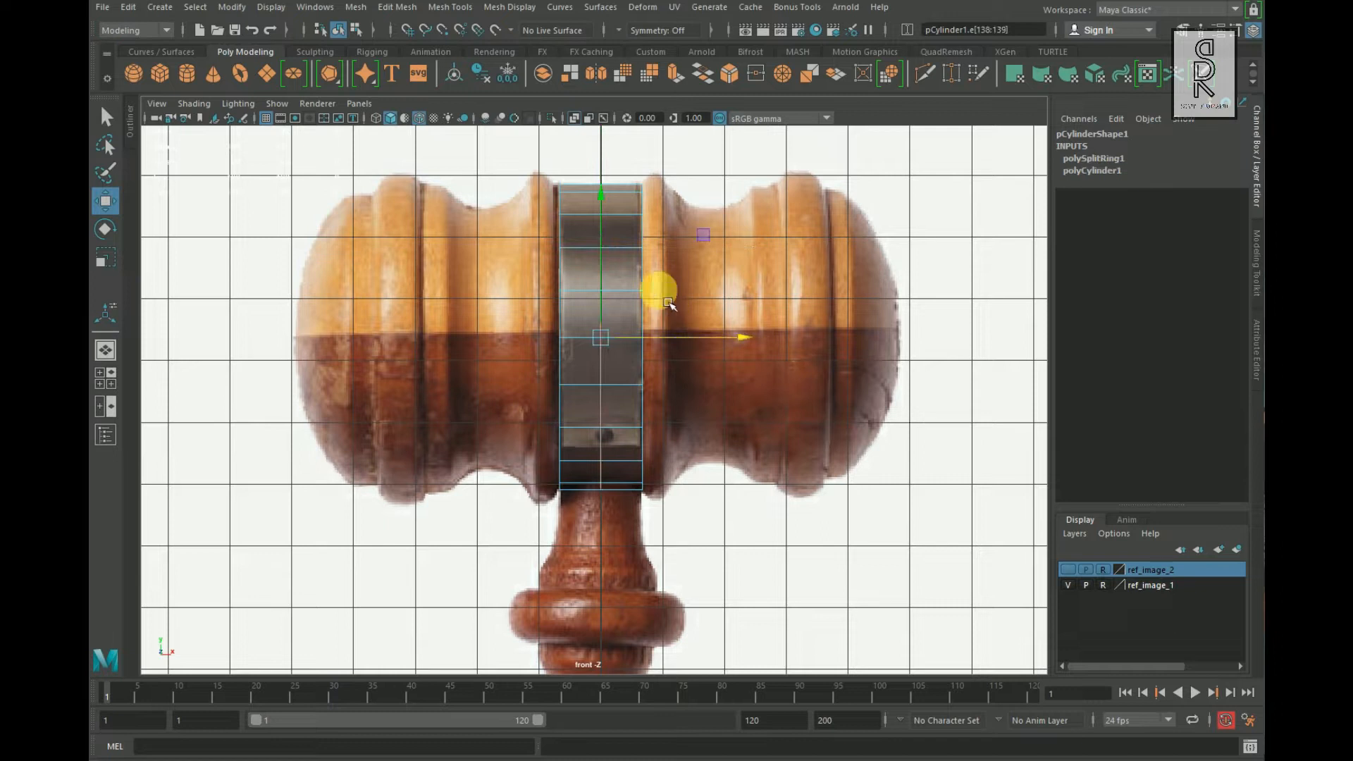
Step: Select all faces of the cylinder's right half and delete them
{"action": "right_click_drag", "start_coordinate": [626, 247], "coordinate": [628, 290]}
{"action": "left_click_drag", "start_coordinate": [631, 165], "coordinate": [760, 600]}
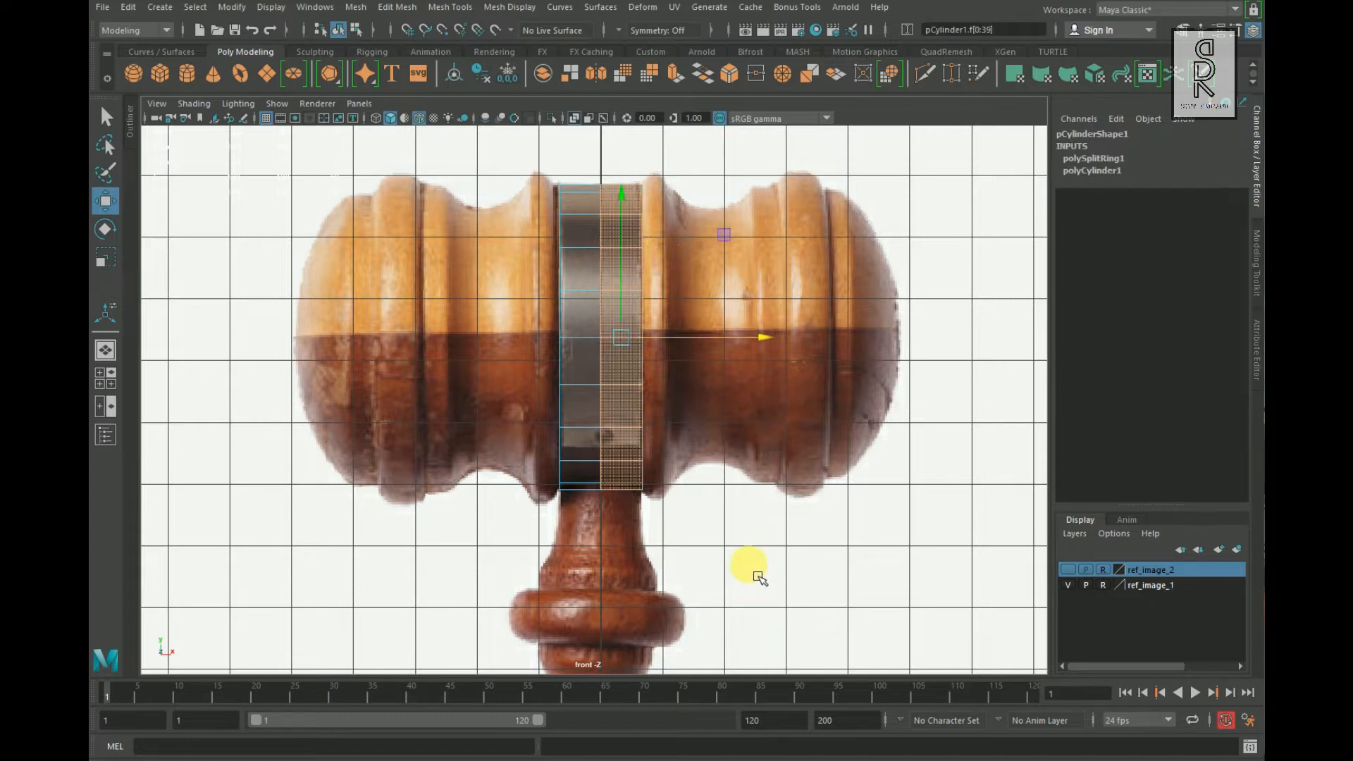
{"action": "left_click", "coordinate": [625, 505]}
Step: Move the vertices of the cylinder's left end slightly outward to the edge of the metal band
{"action": "right_click_drag", "start_coordinate": [585, 313], "coordinate": [436, 317]}
{"action": "left_click_drag", "start_coordinate": [495, 166], "coordinate": [596, 577]}
{"action": "left_click_drag", "start_coordinate": [705, 356], "coordinate": [703, 355]}
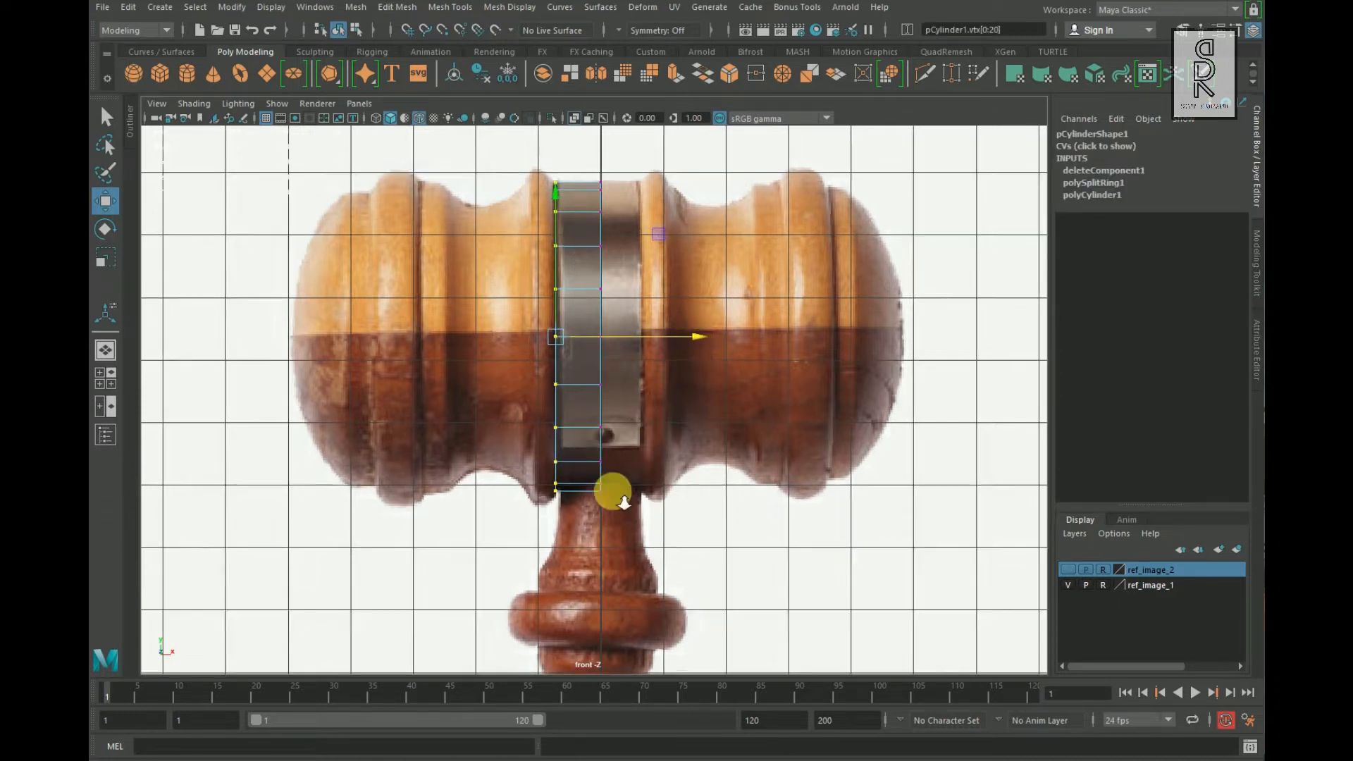
Step: Select only the left end-cap faces and extrude them outward by about 0.35 to the peak of the wooden rim
{"action": "right_click_drag", "start_coordinate": [611, 483], "coordinate": [791, 477], "text": "alt"}
{"action": "middle_click_drag", "start_coordinate": [791, 477], "coordinate": [808, 534], "text": "alt"}
{"action": "scroll", "coordinate": [807, 534], "scroll_direction": "down", "scroll_amount": 5}
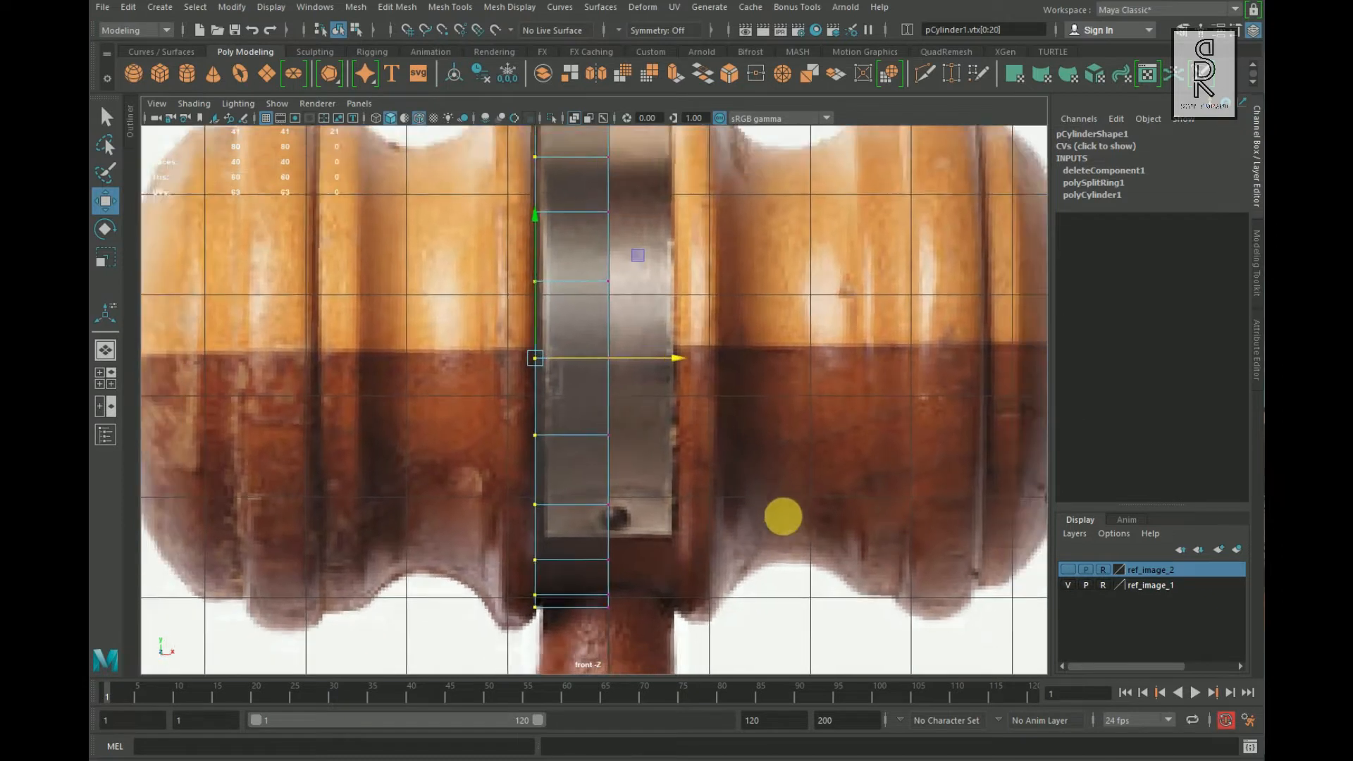
{"action": "right_click_drag", "start_coordinate": [561, 324], "coordinate": [575, 370]}
{"action": "scroll", "coordinate": [571, 369], "scroll_direction": "down", "scroll_amount": 3}
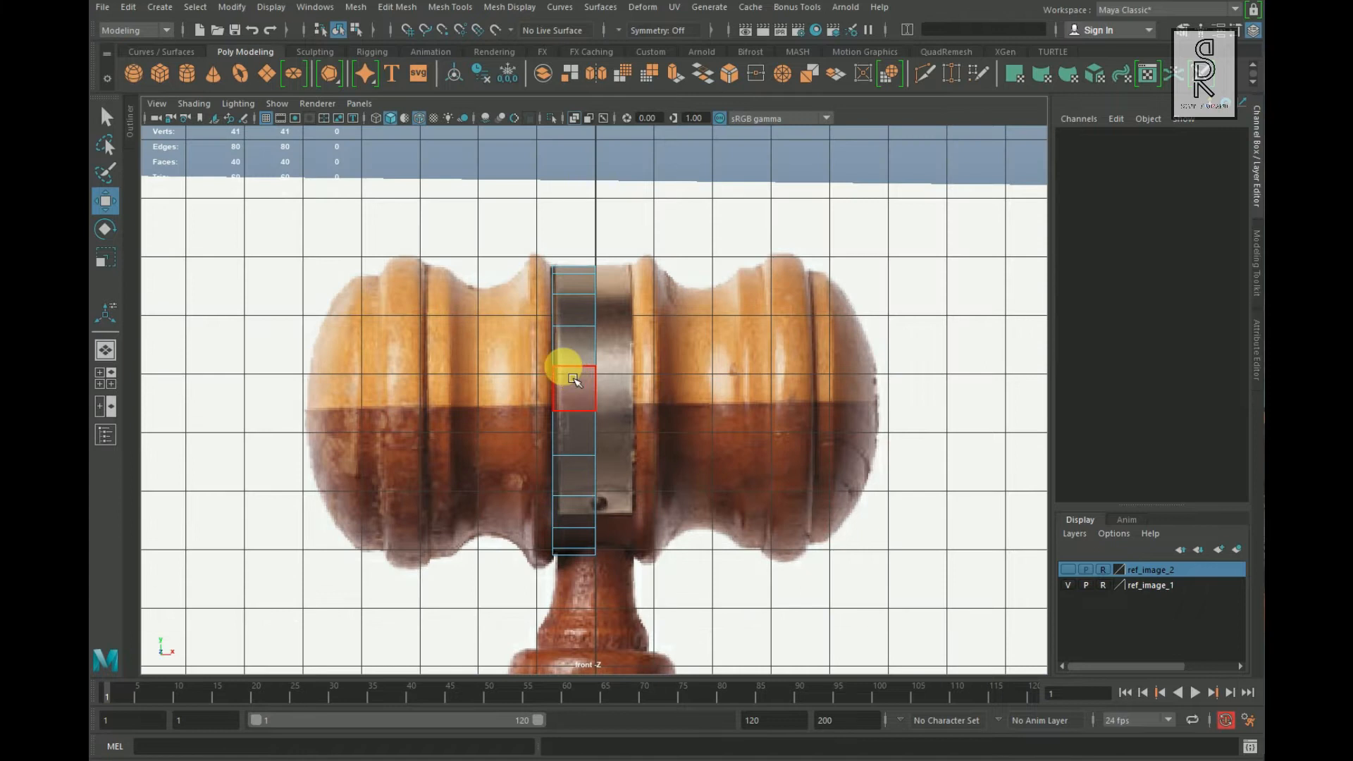
{"action": "left_click_drag", "start_coordinate": [428, 213], "coordinate": [561, 596]}
{"action": "left_click_drag", "start_coordinate": [582, 241], "coordinate": [767, 690], "text": "ctrl"}
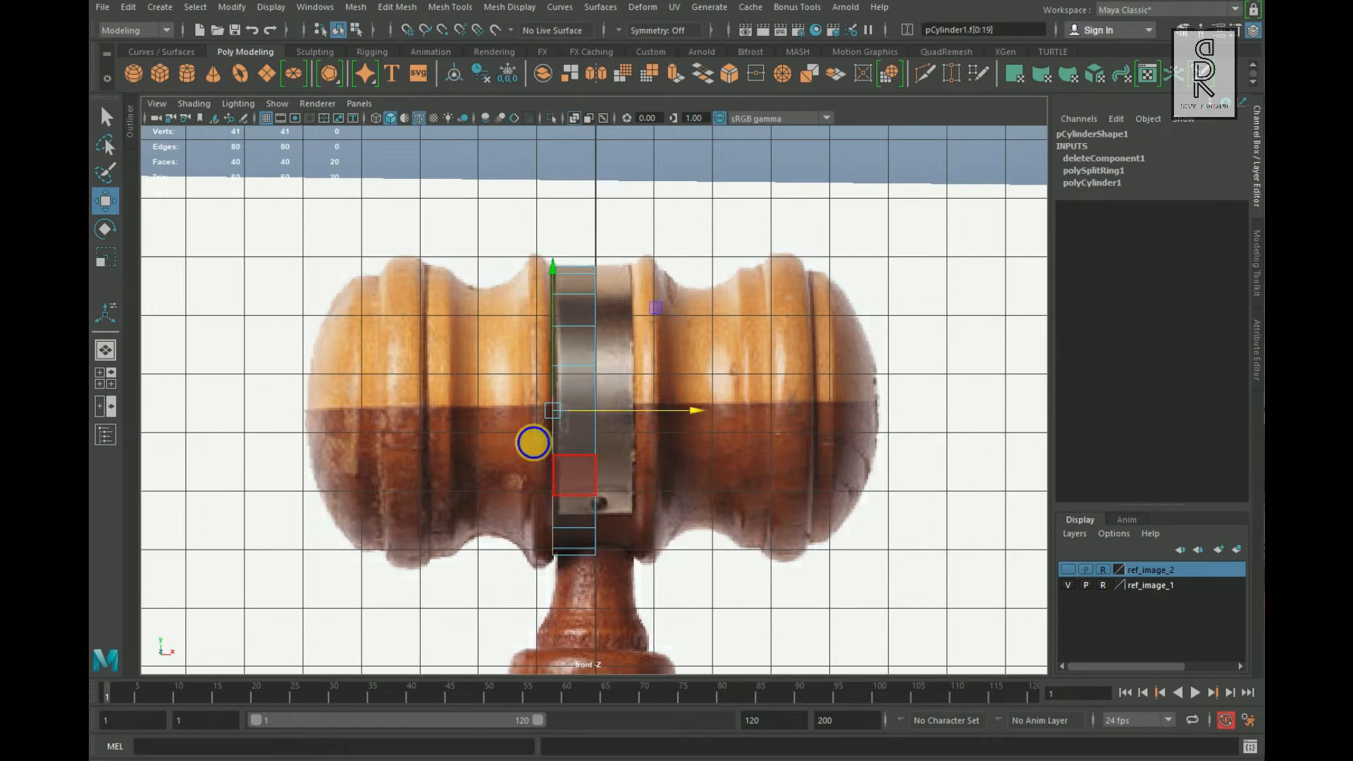
{"action": "scroll", "coordinate": [534, 442], "scroll_direction": "up", "scroll_amount": 5}
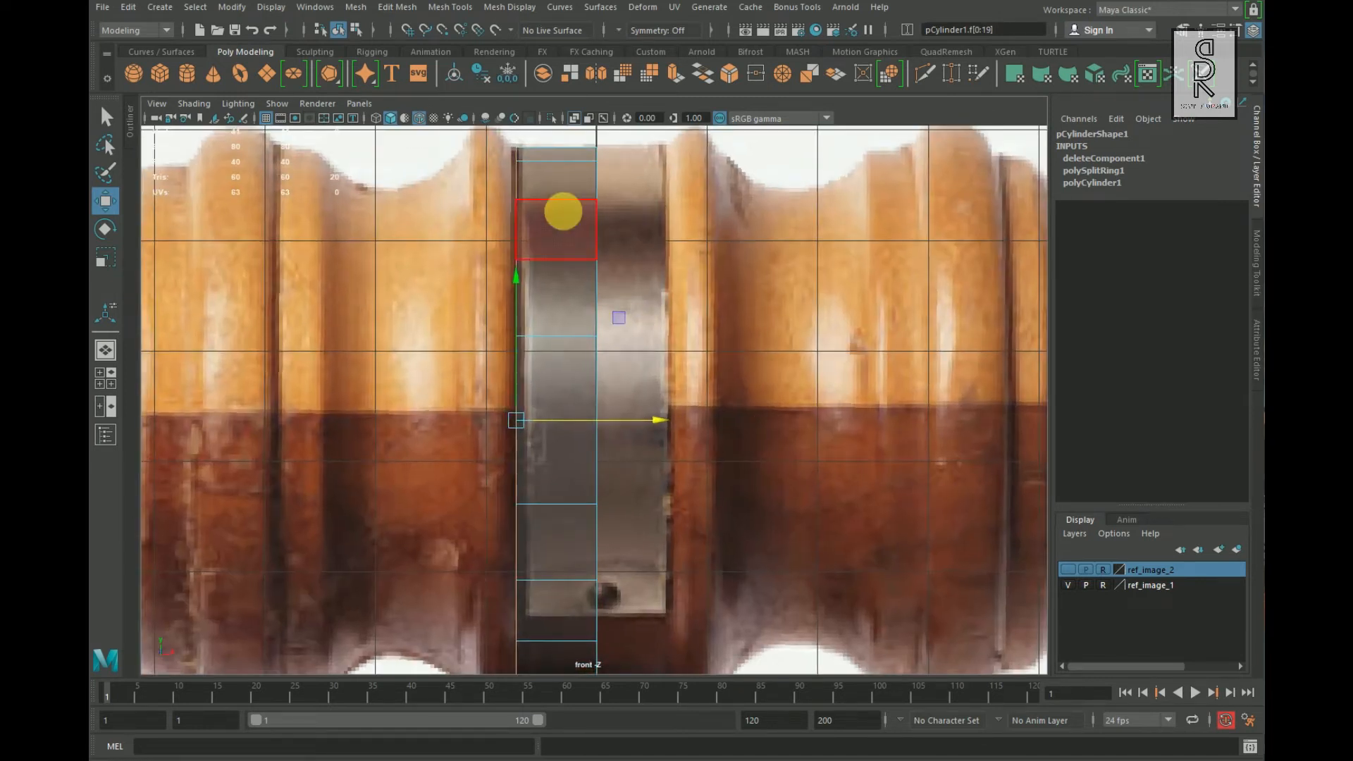
{"action": "right_click_drag", "start_coordinate": [561, 205], "coordinate": [574, 250], "text": "shift"}
{"action": "middle_click_drag", "start_coordinate": [670, 385], "coordinate": [778, 440], "text": "alt"}
{"action": "left_click_drag", "start_coordinate": [515, 327], "coordinate": [474, 328]}
Step: Scale the extruded end faces up to match the flared rim beside the metal band
{"action": "left_click", "coordinate": [106, 258]}
{"action": "middle_click_drag", "start_coordinate": [723, 398], "coordinate": [728, 369], "text": "alt"}
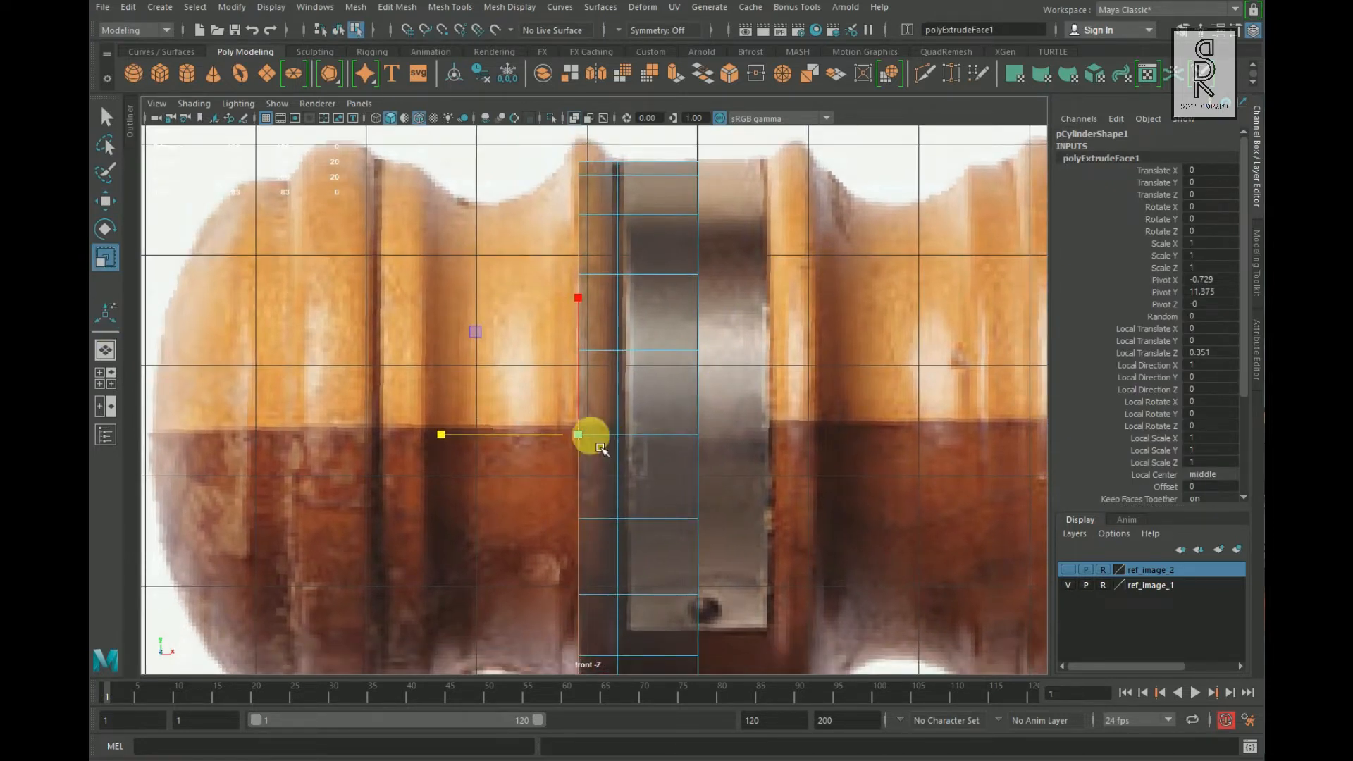
{"action": "left_click_drag", "start_coordinate": [595, 446], "coordinate": [625, 459]}
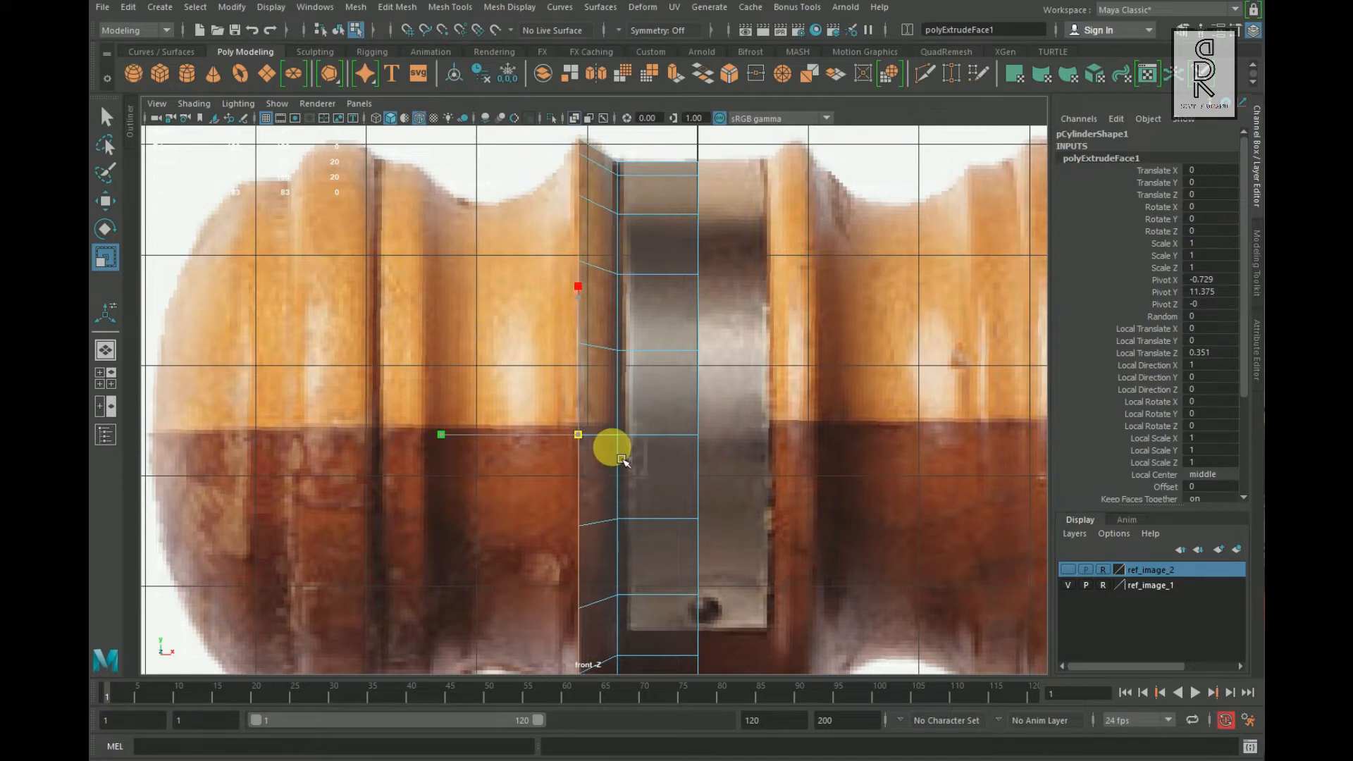
{"action": "middle_click_drag", "start_coordinate": [758, 459], "coordinate": [758, 408], "text": "alt"}
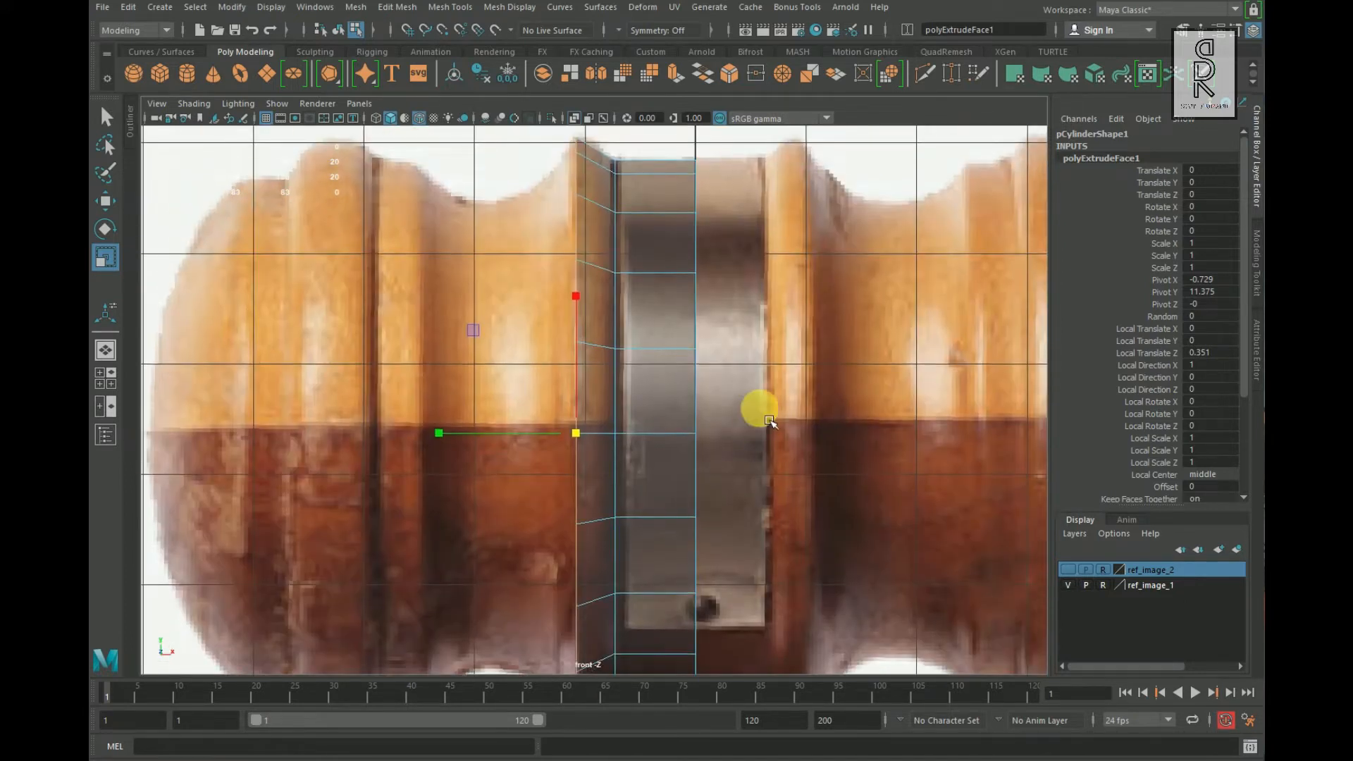
Step: Extrude the end faces outward by about 1.45 across the concave neck and scale them down to the reference outline
{"action": "left_click", "coordinate": [105, 202]}
{"action": "left_click", "coordinate": [484, 484]}
{"action": "left_click", "coordinate": [640, 469]}
{"action": "key", "text": "ctrl+e"}
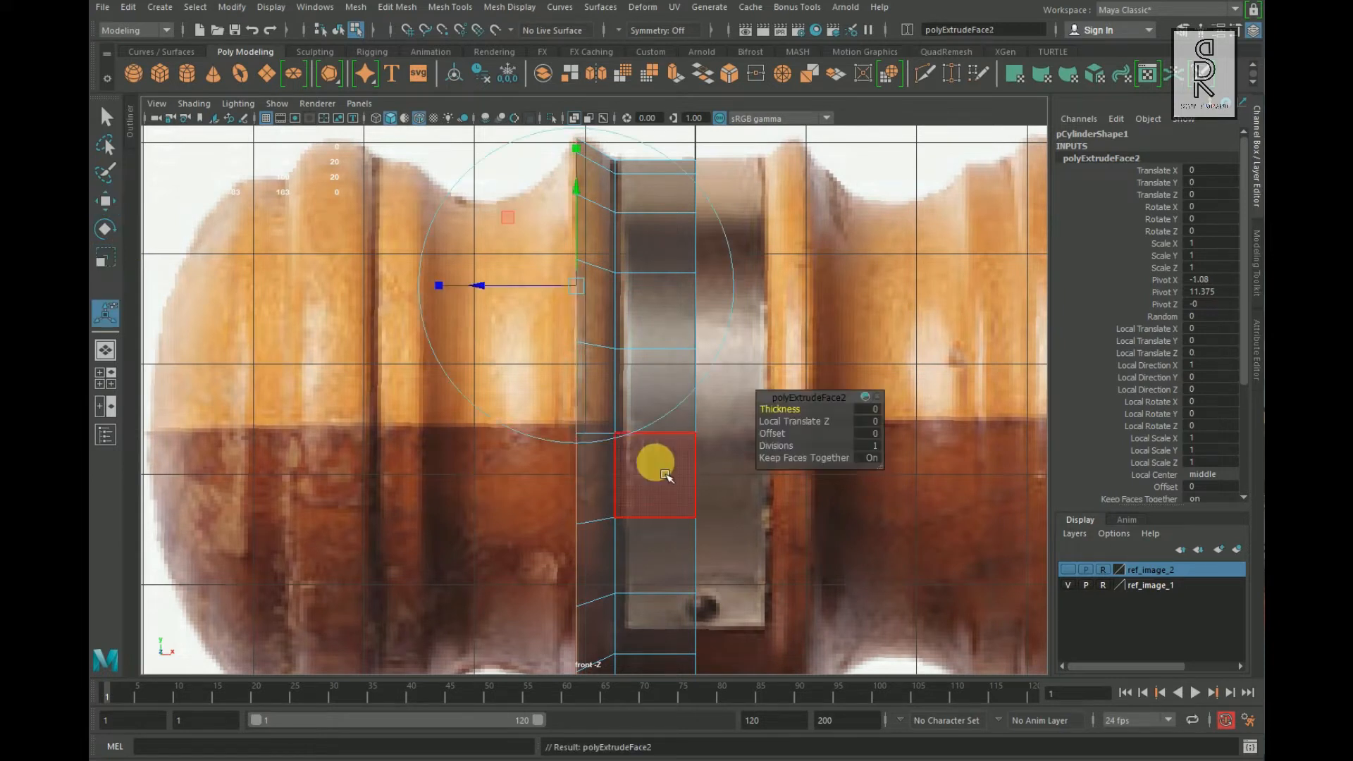
{"action": "left_click_drag", "start_coordinate": [477, 282], "coordinate": [326, 318]}
{"action": "middle_click_drag", "start_coordinate": [547, 362], "coordinate": [721, 352], "text": "alt"}
{"action": "left_click", "coordinate": [105, 258]}
{"action": "left_click_drag", "start_coordinate": [592, 425], "coordinate": [564, 452]}
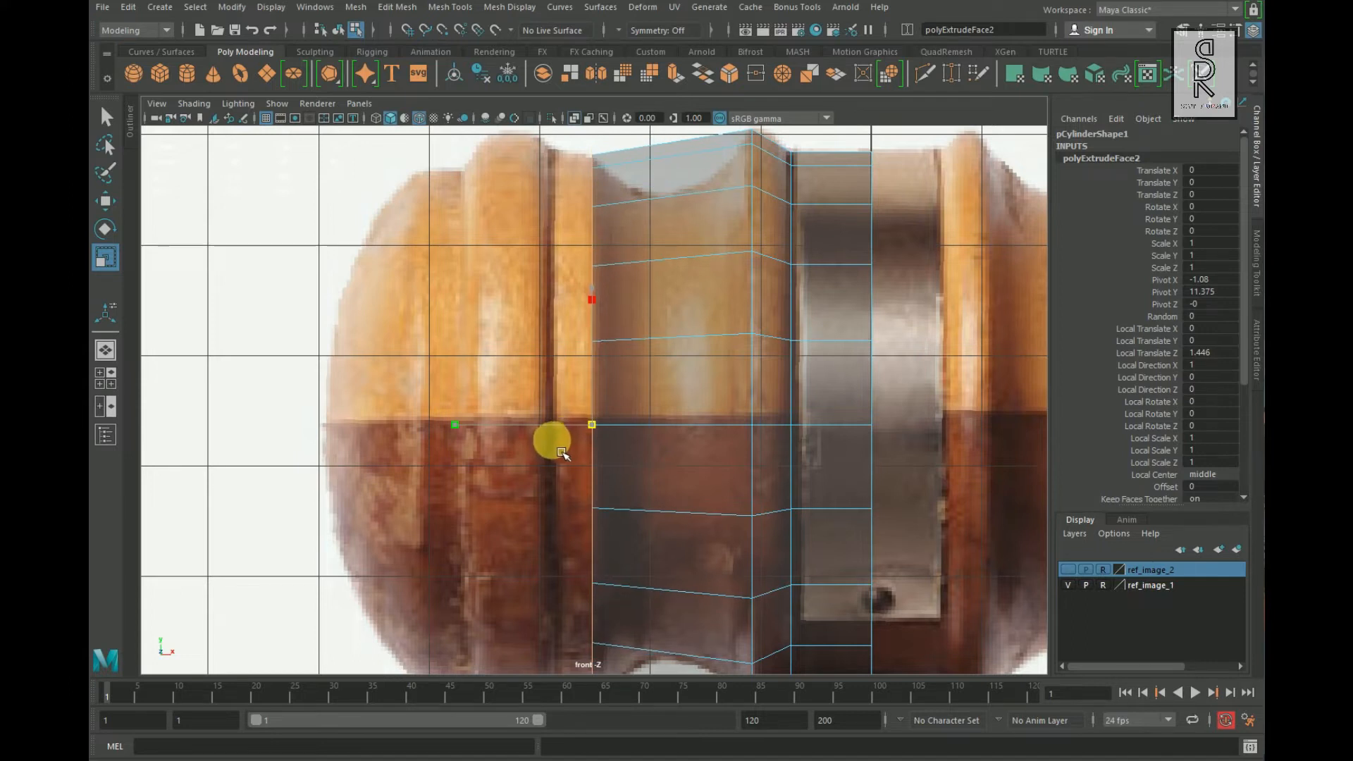
Step: Extrude the end faces a short way out to the dark groove and scale them up slightly to fit the outline
{"action": "middle_click_drag", "start_coordinate": [561, 455], "coordinate": [776, 429], "text": "alt"}
{"action": "key", "text": "ctrl+e"}
{"action": "left_click_drag", "start_coordinate": [548, 291], "coordinate": [508, 298]}
{"action": "middle_click_drag", "start_coordinate": [682, 332], "coordinate": [701, 368], "text": "alt"}
{"action": "scroll", "coordinate": [701, 368], "scroll_direction": "down", "scroll_amount": 1}
{"action": "key", "text": "r"}
{"action": "left_click_drag", "start_coordinate": [622, 460], "coordinate": [637, 460]}
{"action": "middle_click_drag", "start_coordinate": [673, 473], "coordinate": [738, 463], "text": "alt"}
Step: Extrude the end faces outward across the wide outer ridge of the gavel head
{"action": "key", "text": "ctrl+e"}
{"action": "left_click_drag", "start_coordinate": [583, 310], "coordinate": [507, 327]}
{"action": "middle_click_drag", "start_coordinate": [638, 534], "coordinate": [644, 500], "text": "alt"}
Step: Extrude the end faces in place and scale them inward to form a step at the ridge's outer edge
{"action": "key", "text": "ctrl+e"}
{"action": "left_click_drag", "start_coordinate": [509, 287], "coordinate": [468, 289]}
{"action": "key", "text": "ctrl+z"}
{"action": "left_click", "coordinate": [113, 258]}
{"action": "left_click_drag", "start_coordinate": [614, 416], "coordinate": [590, 422]}
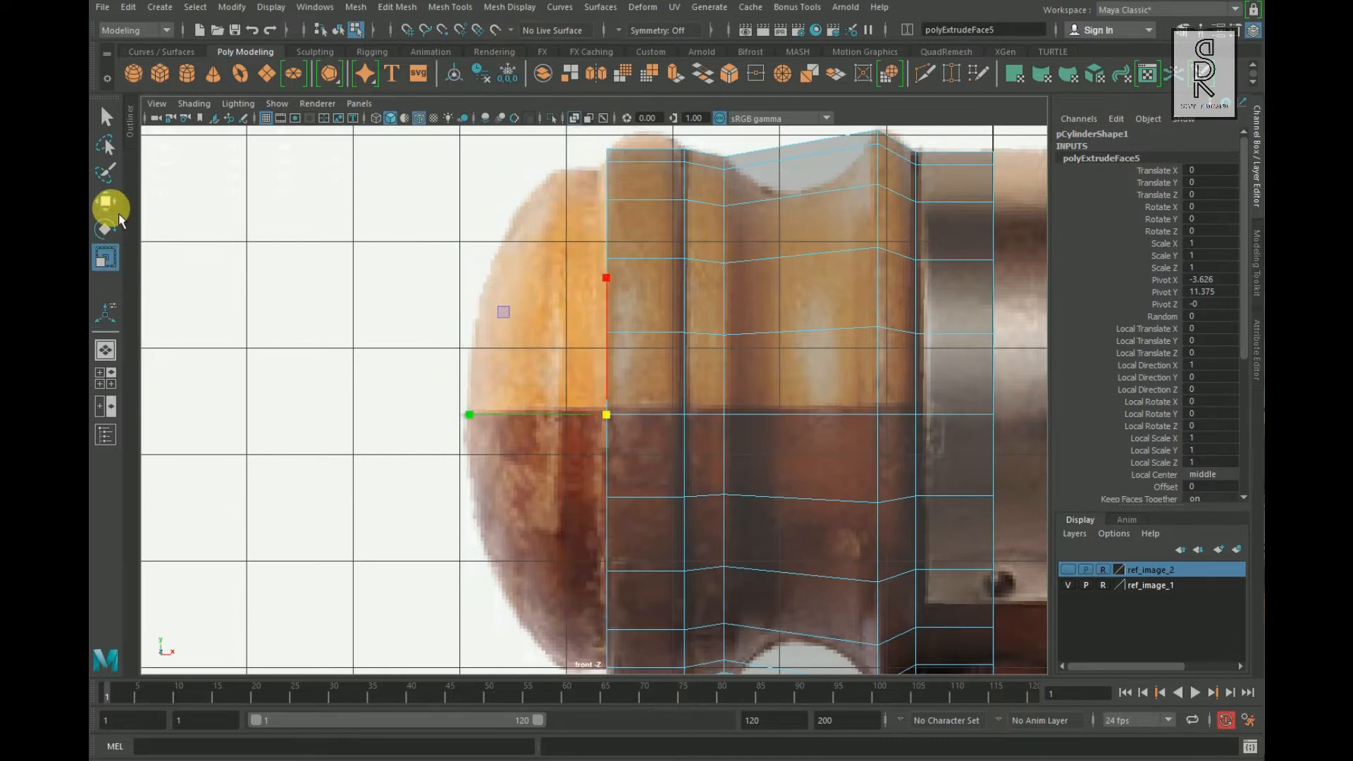
Step: Extrude the end faces outward twice, the second time by about 0.906, to reach the gavel head's rounded tip
{"action": "key", "text": "ctrl+e"}
{"action": "left_click", "coordinate": [106, 204]}
{"action": "mouse_move", "coordinate": [741, 411]}
{"action": "left_mouse_down"}
{"action": "mouse_move", "coordinate": [701, 411]}
{"action": "mouse_move", "coordinate": [719, 423]}
{"action": "left_mouse_up"}
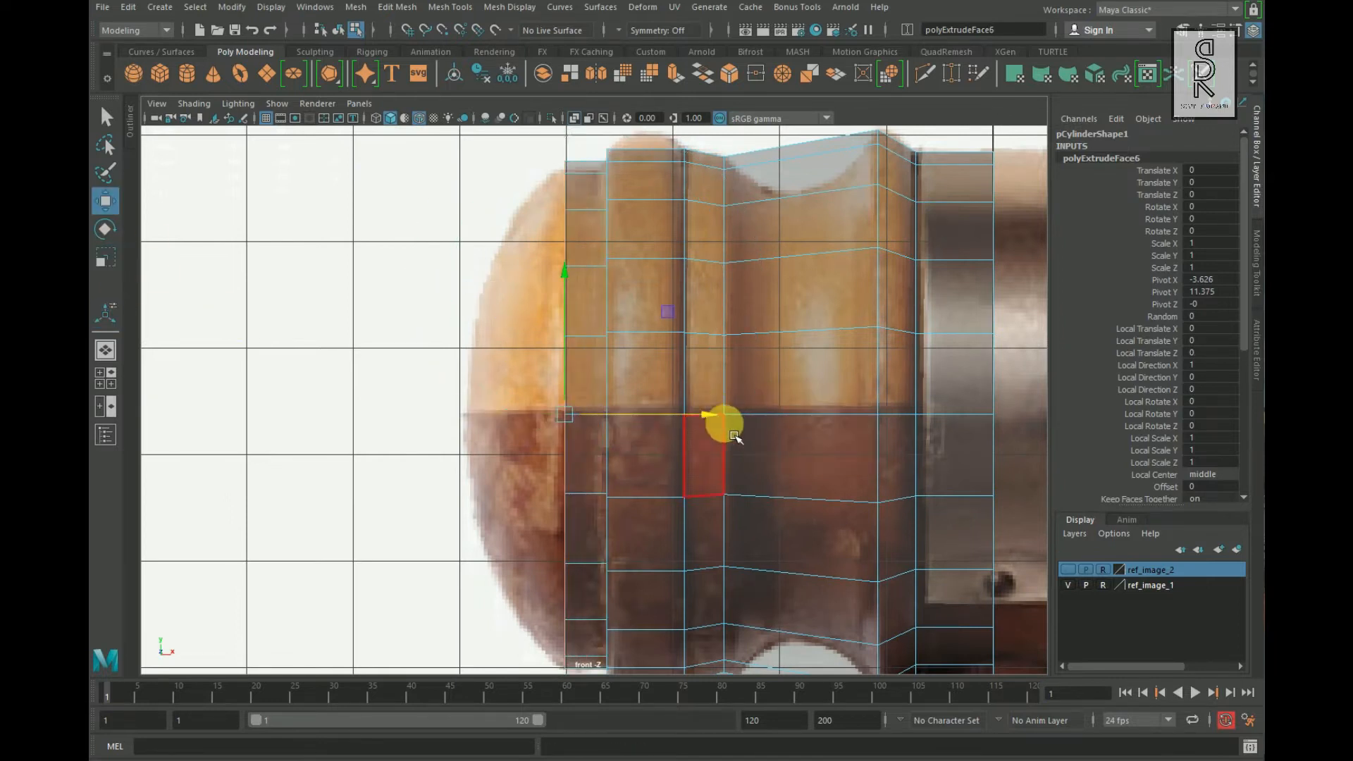
{"action": "key", "text": "ctrl+e"}
{"action": "left_click_drag", "start_coordinate": [447, 301], "coordinate": [373, 306]}
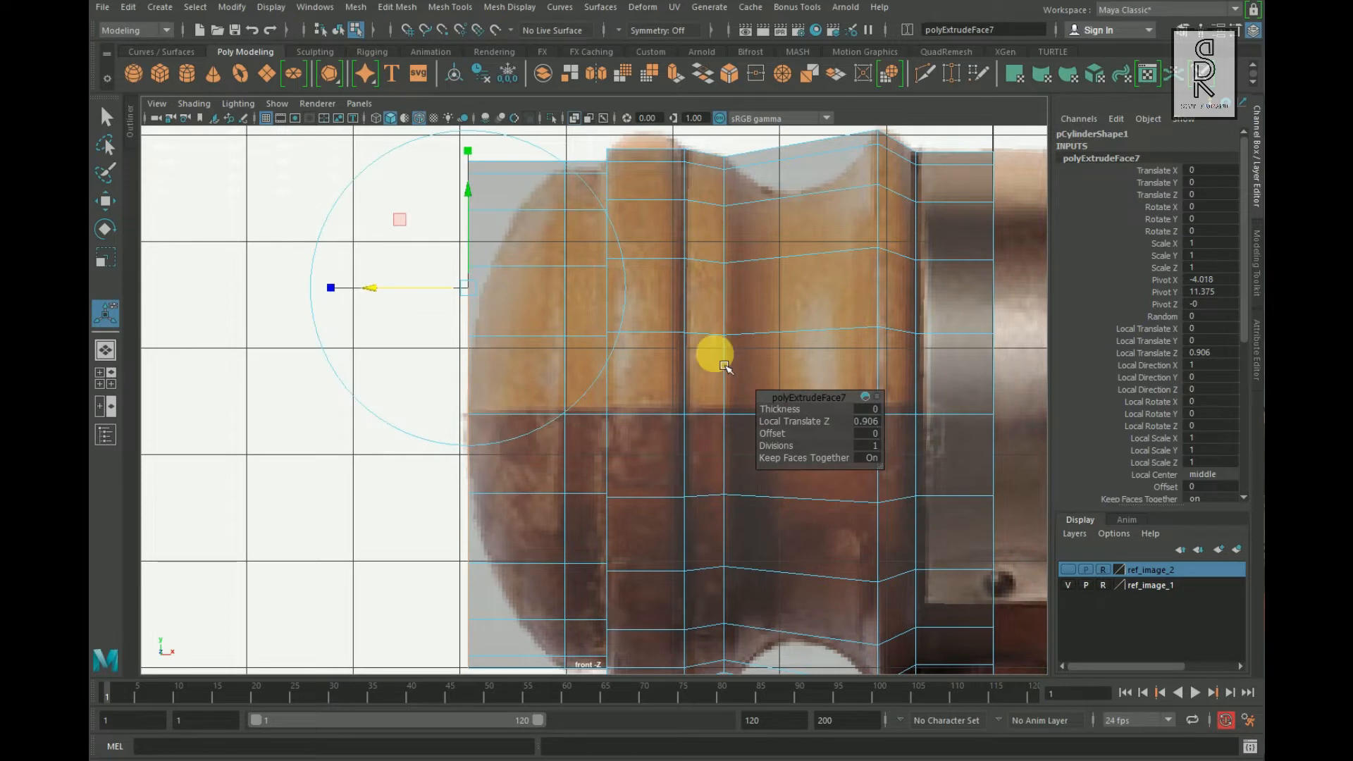
Step: Add an edge loop midway along the concave neck section and scale it inward to match the reference curve
{"action": "middle_click_drag", "start_coordinate": [716, 354], "coordinate": [481, 398], "text": "alt"}
{"action": "right_click_drag", "start_coordinate": [496, 398], "coordinate": [620, 409], "text": "alt"}
{"action": "right_click", "coordinate": [579, 241]}
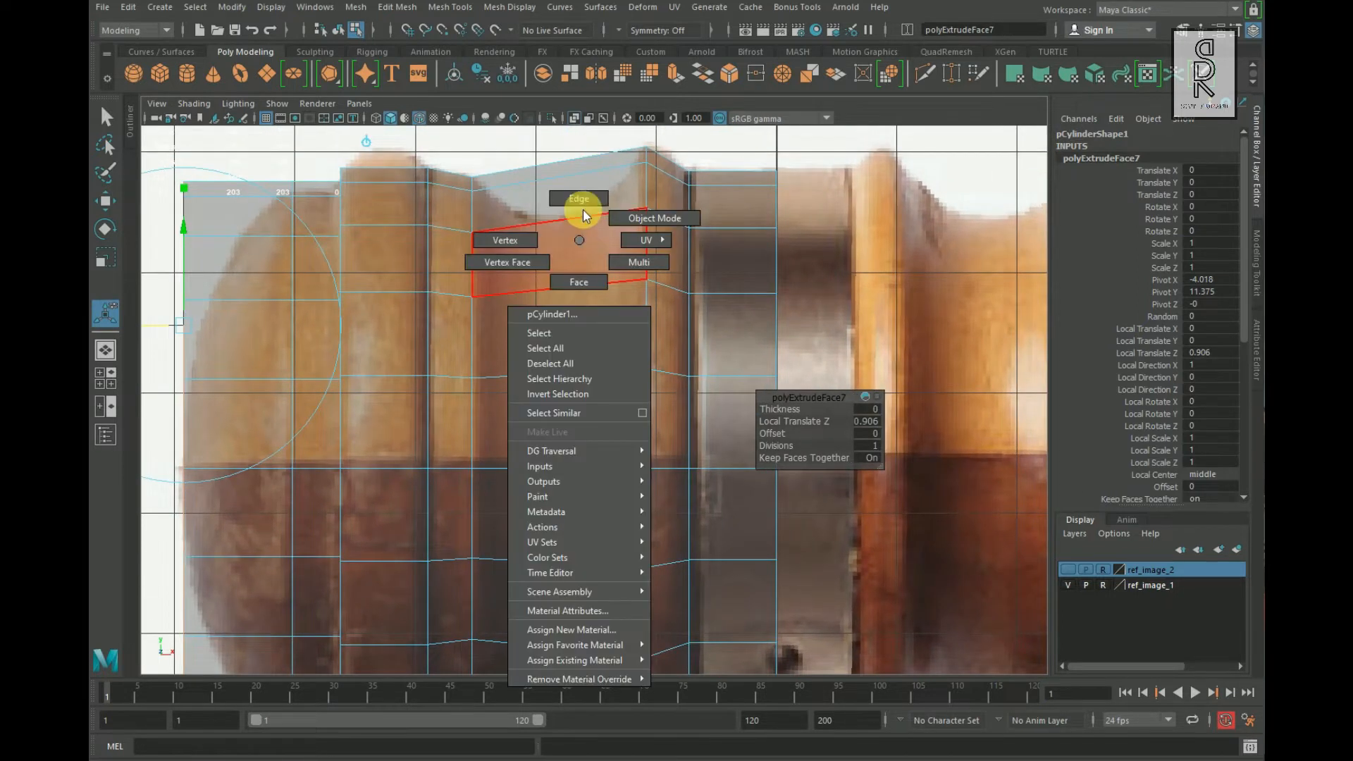
{"action": "left_click", "coordinate": [589, 199]}
{"action": "left_click", "coordinate": [590, 233]}
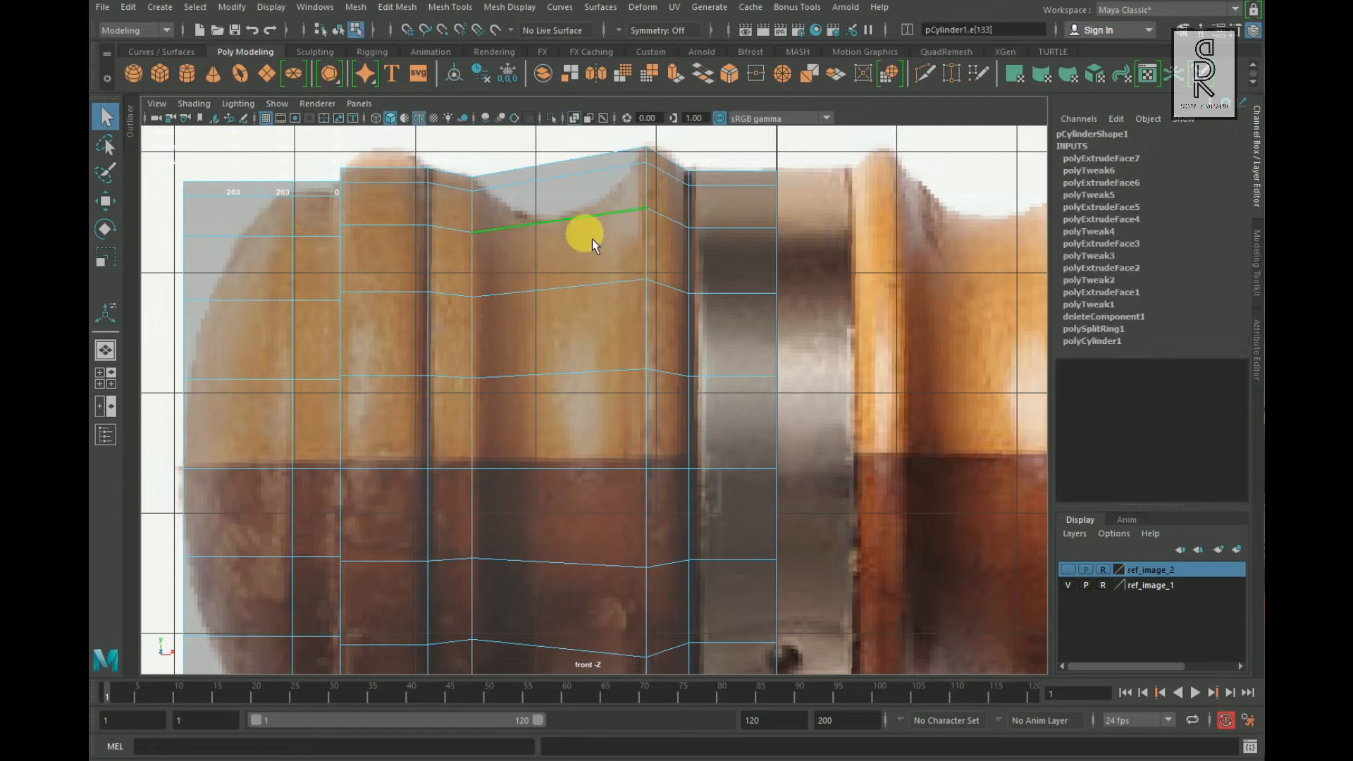
{"action": "right_click", "coordinate": [627, 247], "text": "ctrl"}
{"action": "mouse_move", "coordinate": [461, 328]}
{"action": "right_mouse_down", "text": "ctrl"}
{"action": "mouse_move", "coordinate": [425, 342]}
{"action": "mouse_move", "coordinate": [645, 399]}
{"action": "right_mouse_up", "text": "ctrl"}
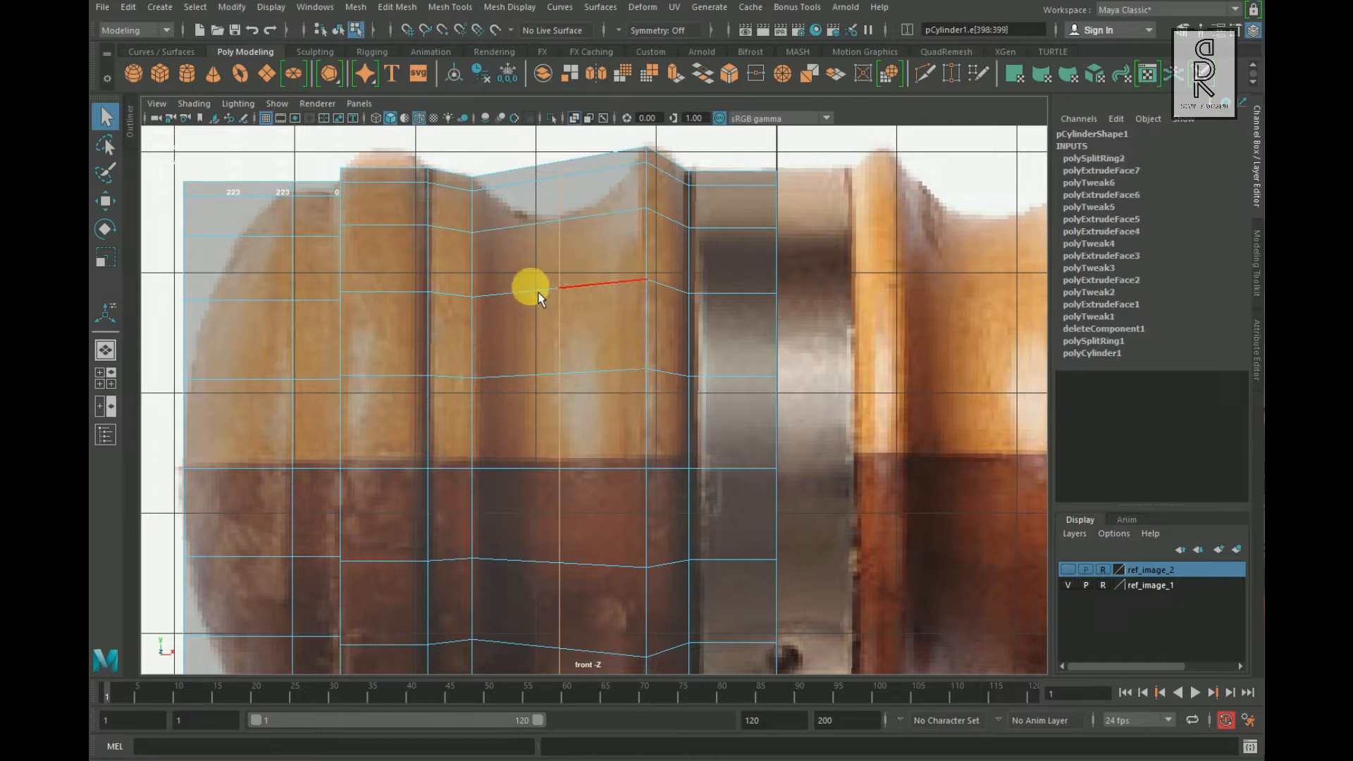
{"action": "left_click", "coordinate": [105, 259]}
{"action": "left_click_drag", "start_coordinate": [546, 404], "coordinate": [493, 500]}
Step: Add an edge loop between the neck's central loop and the flared rim and scale it inward to the curve
{"action": "left_click", "coordinate": [607, 303]}
{"action": "right_click", "coordinate": [712, 294], "text": "shift"}
{"action": "left_click", "coordinate": [705, 396]}
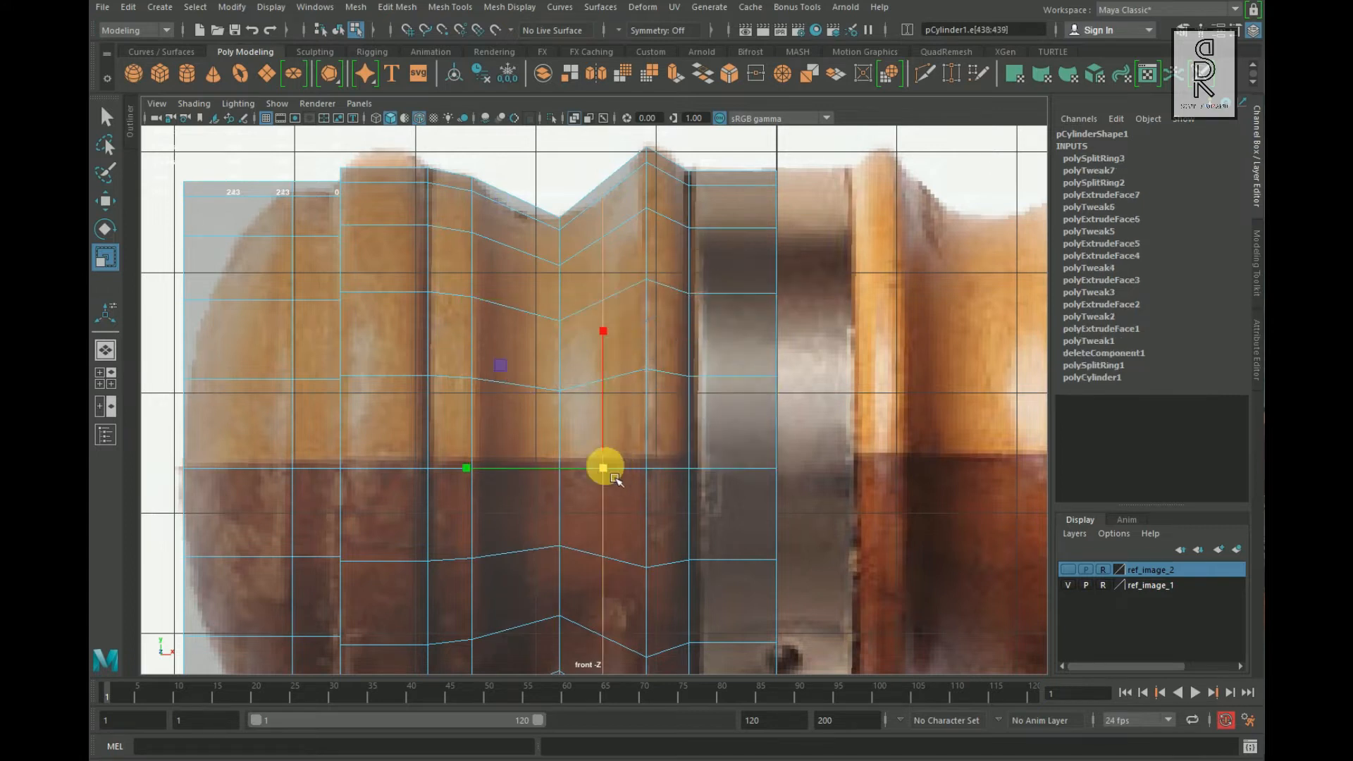
Step: Add an edge loop between the neck's central loop and its outer end and scale it inward to the curve
{"action": "left_click", "coordinate": [521, 315]}
{"action": "right_click_drag", "start_coordinate": [693, 312], "coordinate": [555, 396], "text": "ctrl"}
{"action": "left_click_drag", "start_coordinate": [524, 488], "coordinate": [511, 495]}
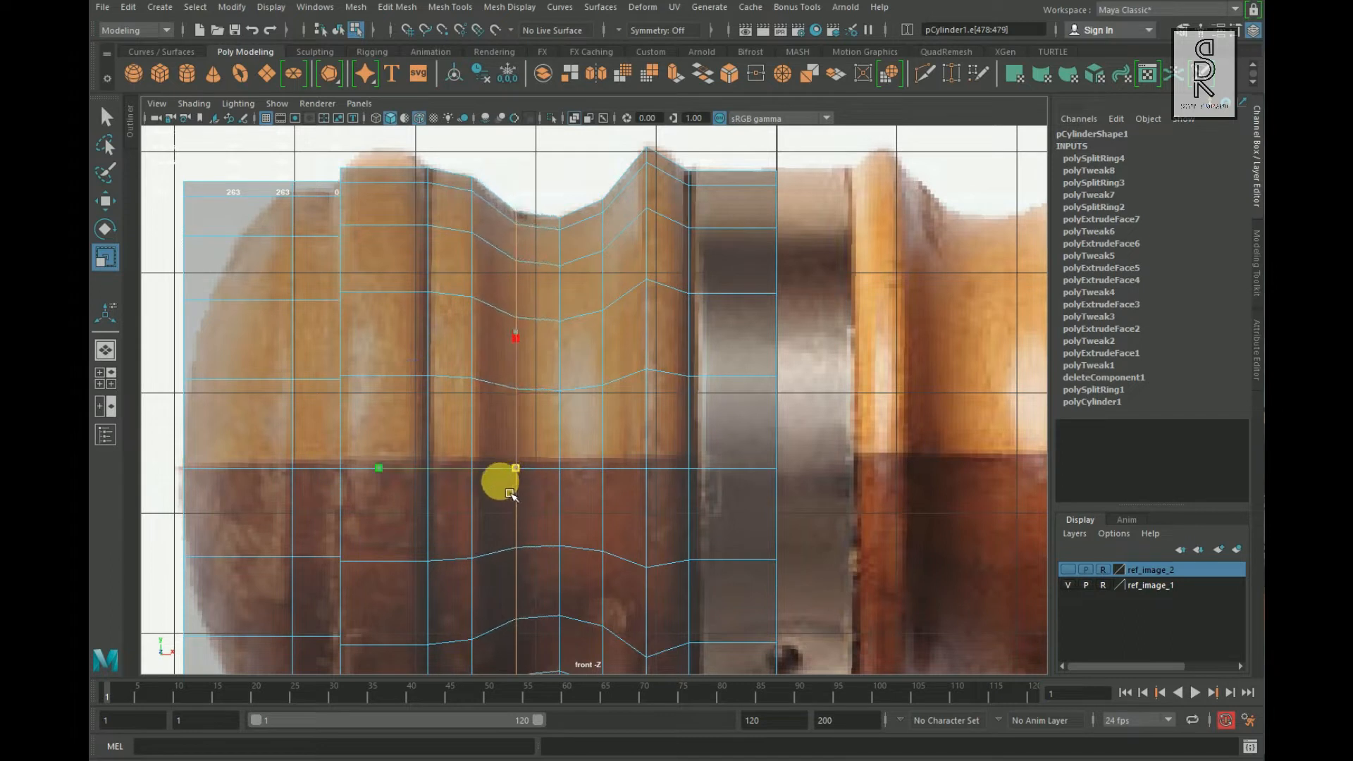
Step: Add an edge loop around the middle of the wide outer ridge and scale it outward to the ridge's peak
{"action": "middle_click_drag", "start_coordinate": [567, 481], "coordinate": [666, 489], "text": "alt"}
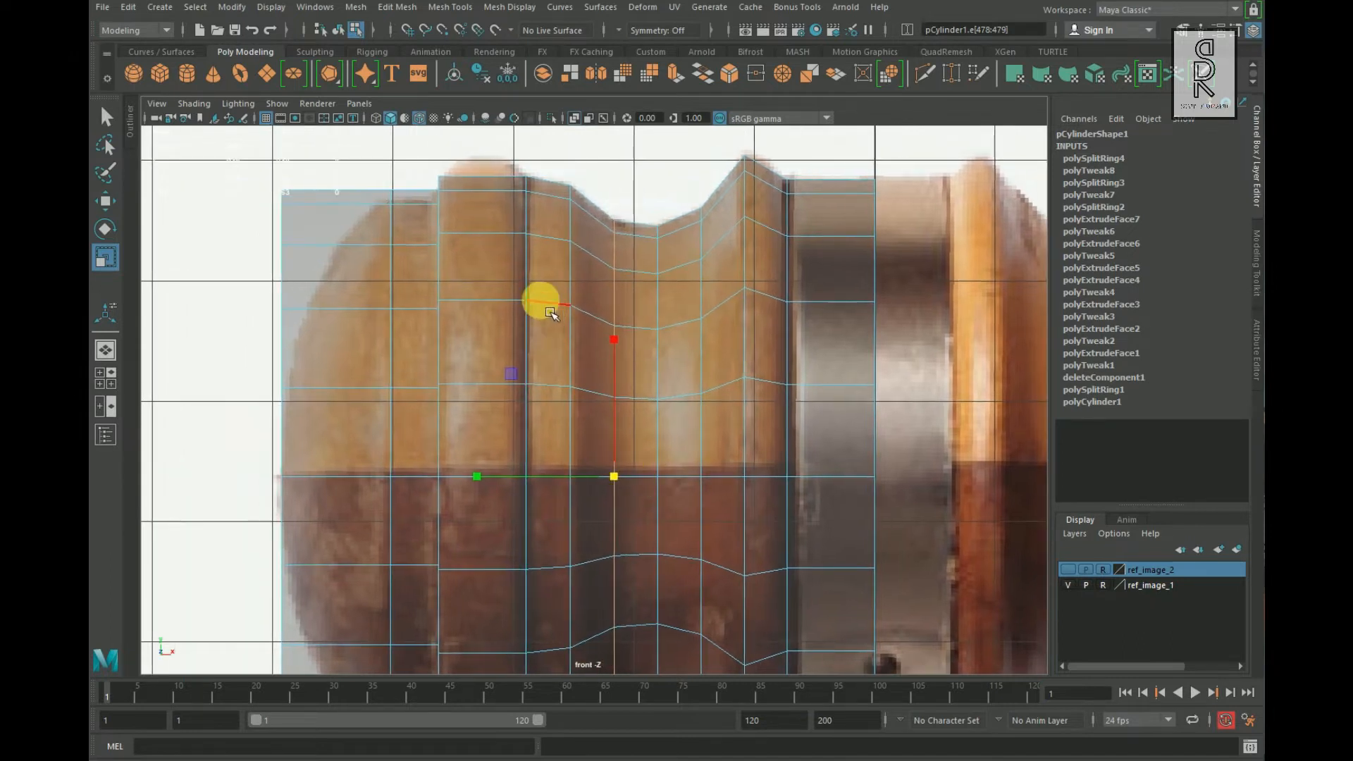
{"action": "left_click", "coordinate": [499, 235]}
{"action": "right_click_drag", "start_coordinate": [631, 384], "coordinate": [670, 408], "text": "ctrl"}
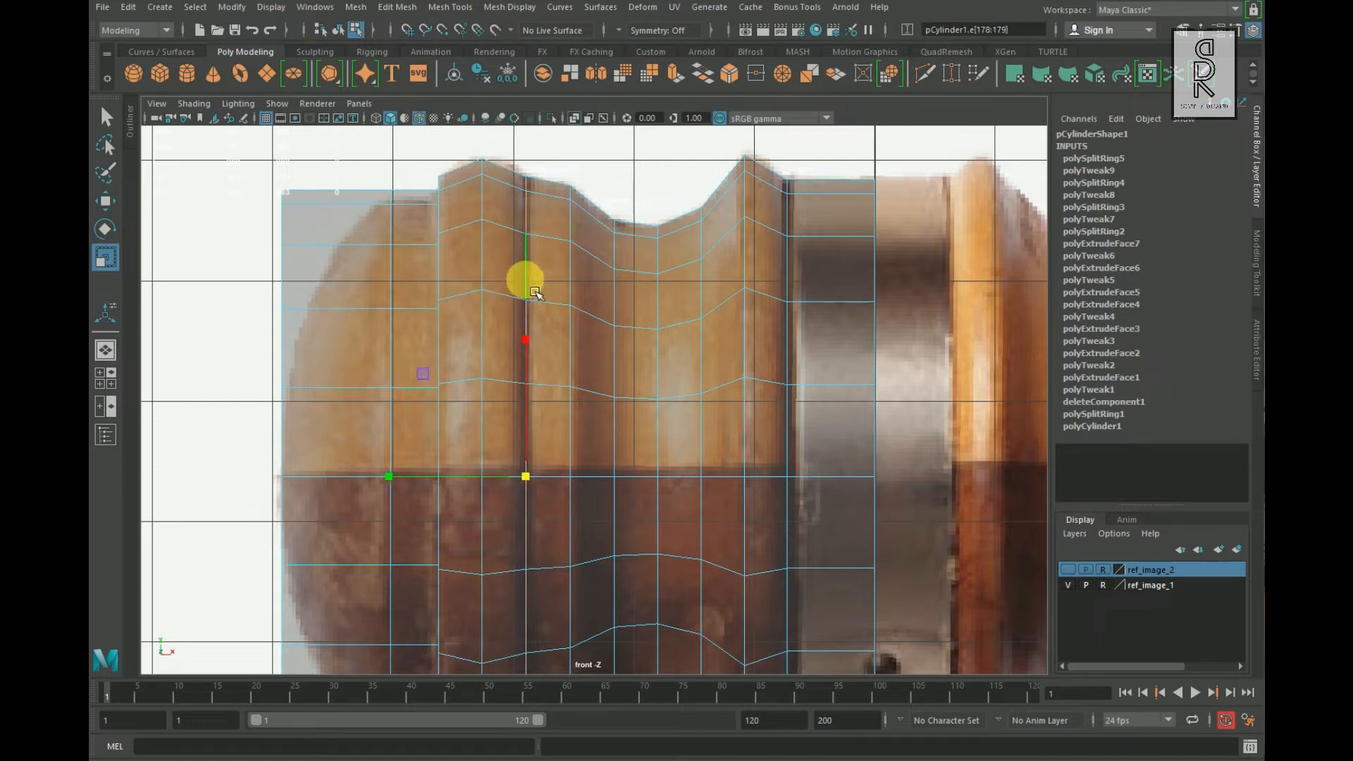
Step: Bevel the edge loop just inside the wide outer ridge with a 0.1 fraction and scale its middle loop inward into a groove
{"action": "right_click", "coordinate": [635, 291], "text": "shift"}
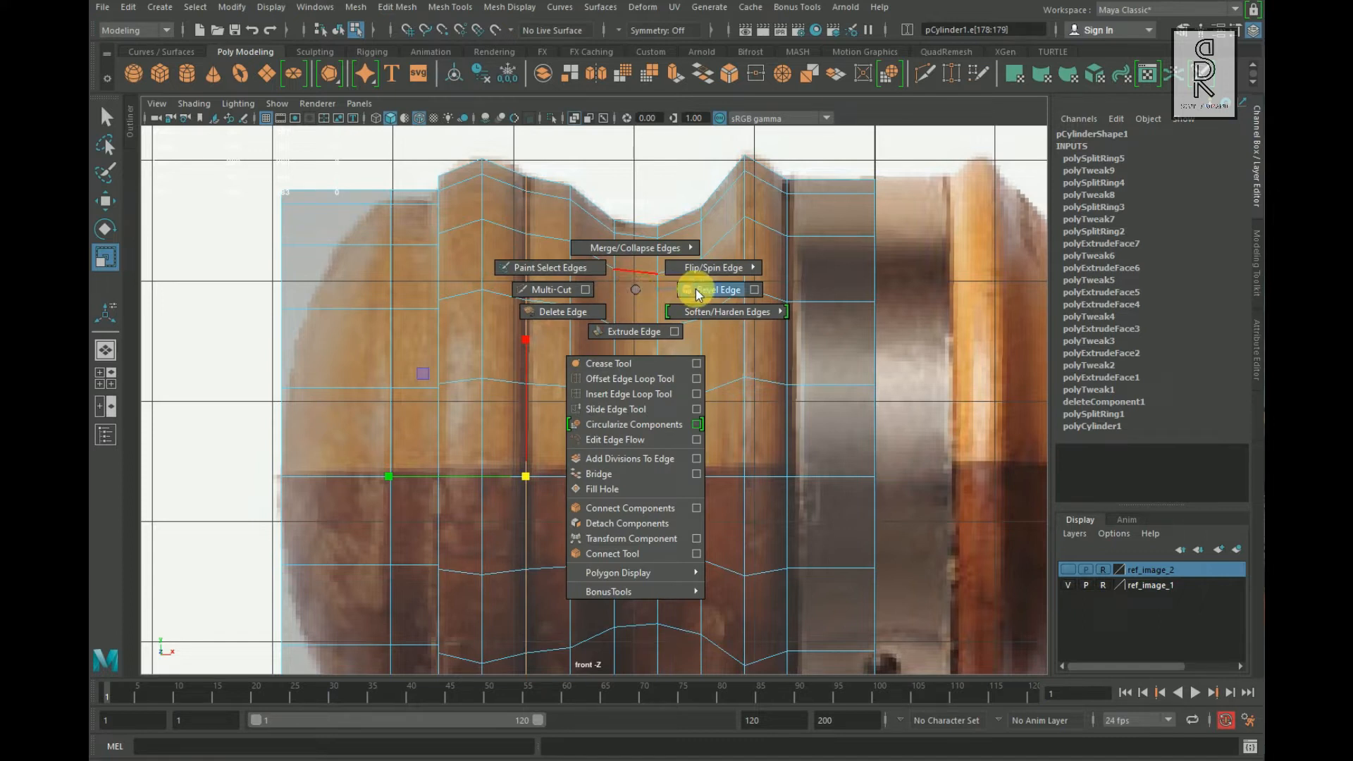
{"action": "right_click_drag", "start_coordinate": [696, 295], "coordinate": [694, 297], "text": "shift"}
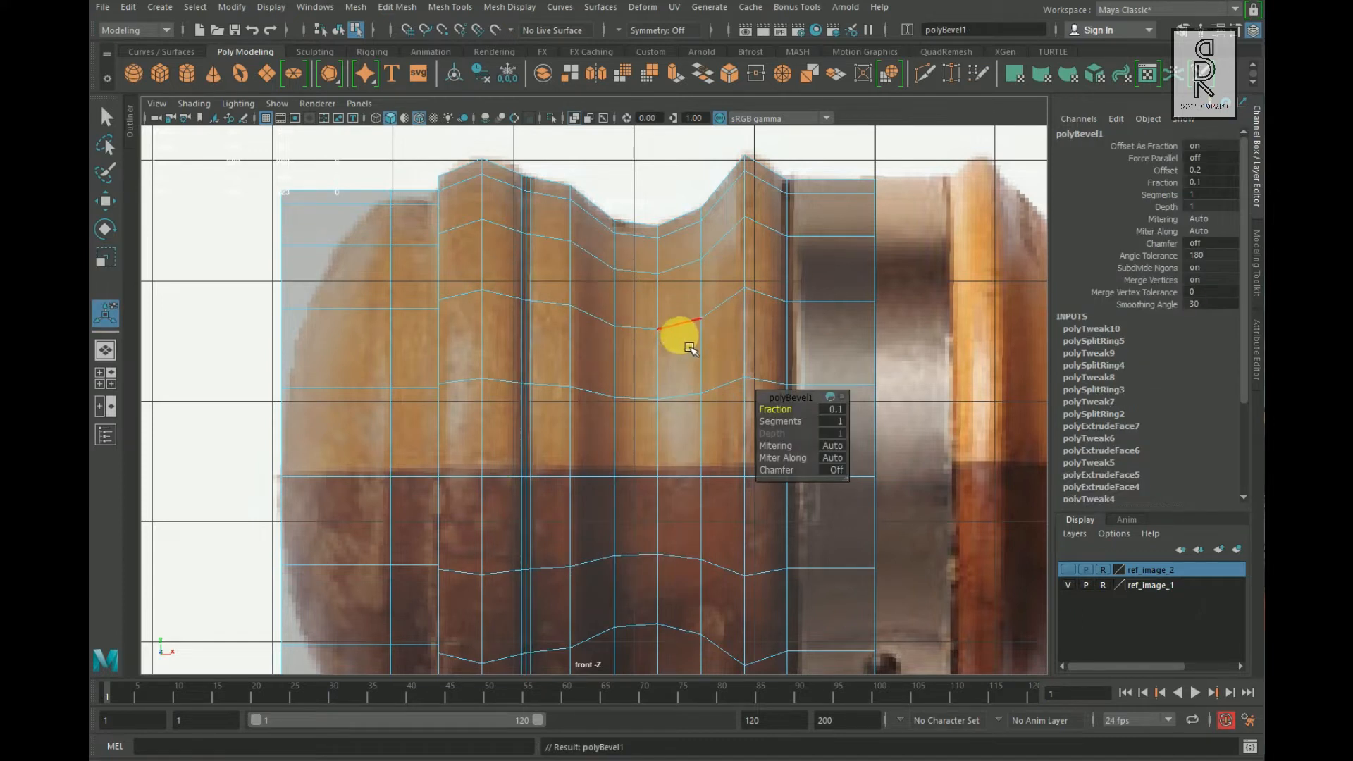
{"action": "double_click", "coordinate": [536, 324]}
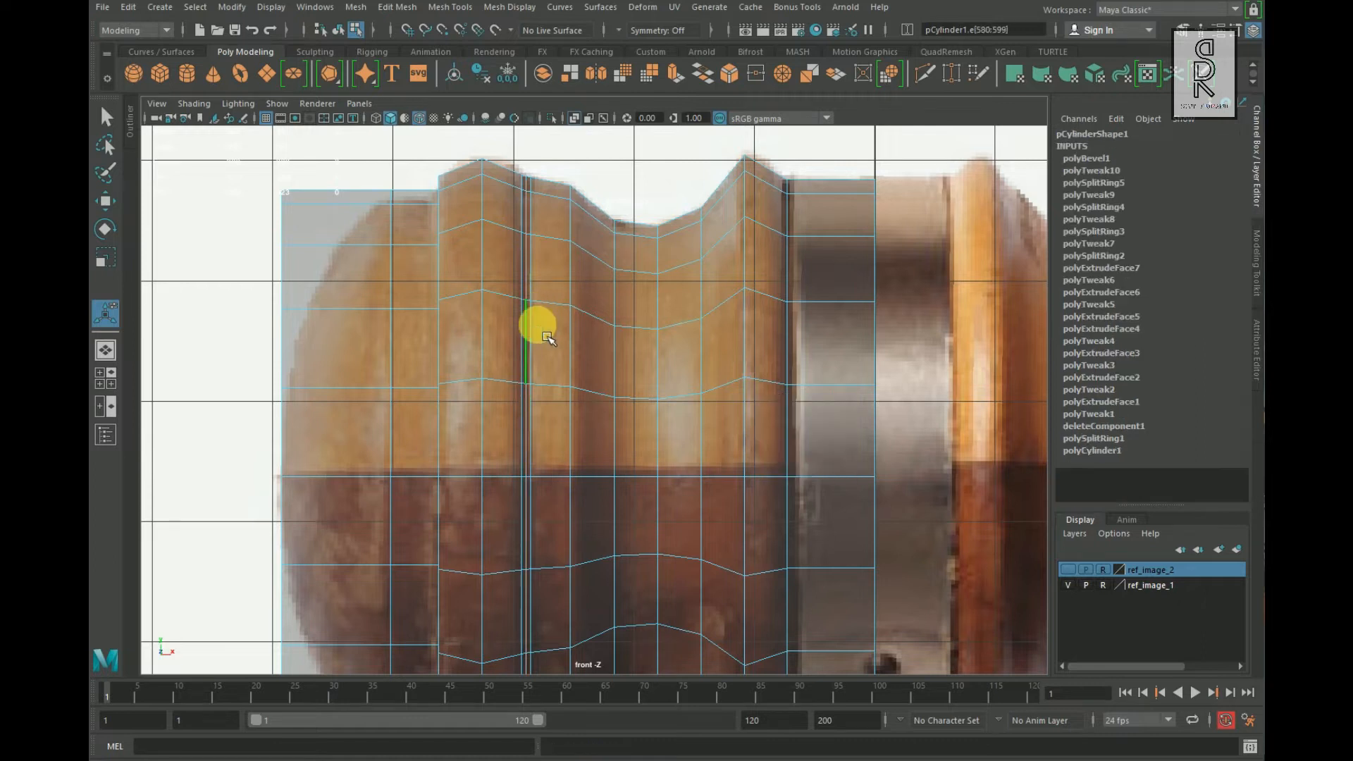
{"action": "left_click", "coordinate": [106, 258]}
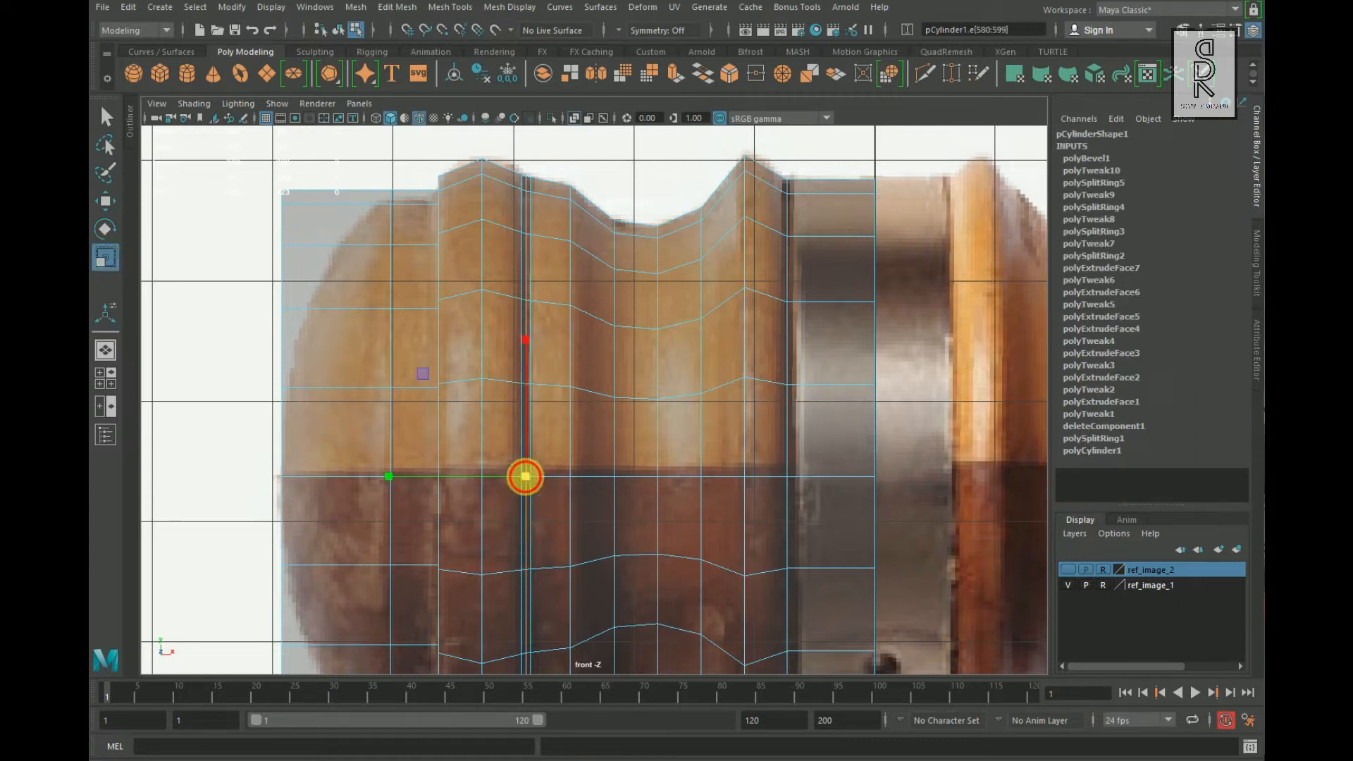
{"action": "left_click", "coordinate": [561, 363]}
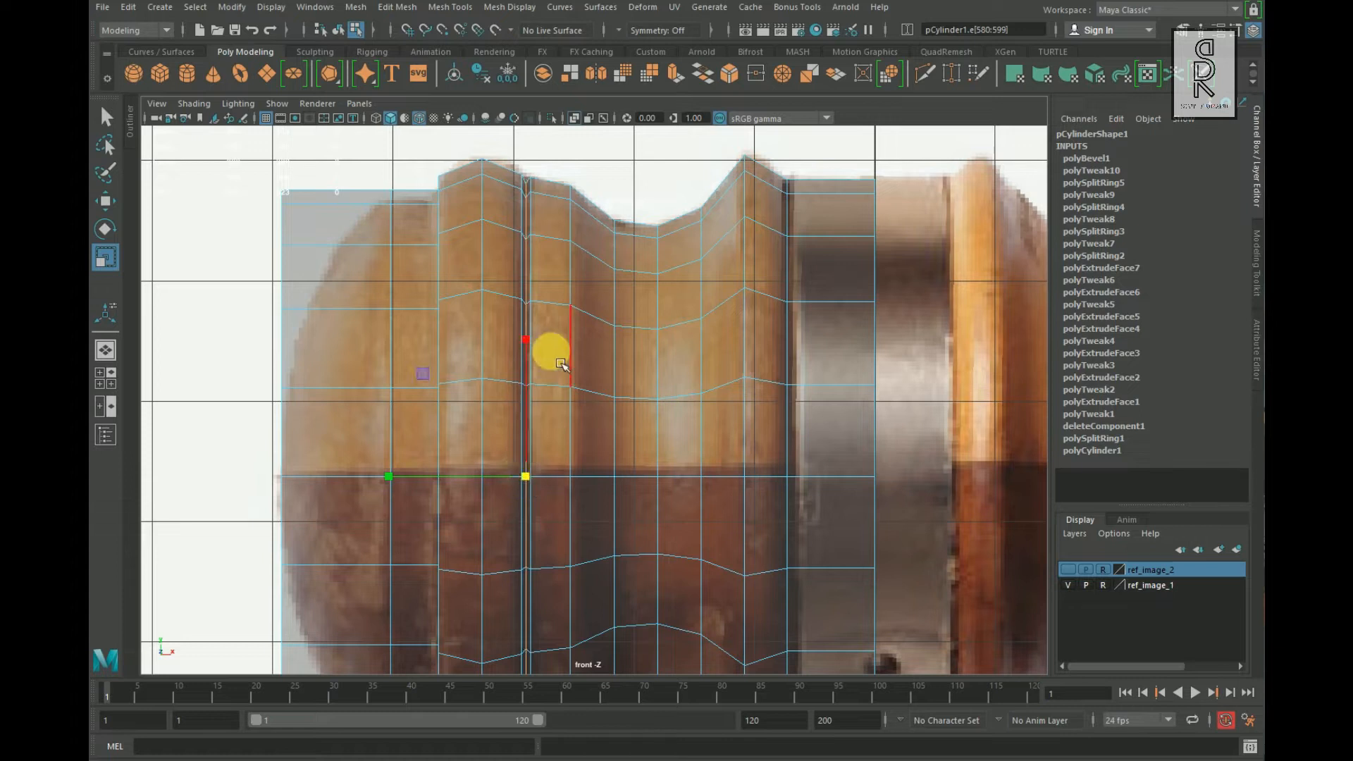
Step: Add an edge loop on the neck side of the groove and two across the wide outer ridge, scaling each outward to the reference curve
{"action": "left_click", "coordinate": [557, 318]}
{"action": "right_click_drag", "start_coordinate": [651, 329], "coordinate": [566, 496], "text": "ctrl"}
{"action": "left_click", "coordinate": [502, 294]}
{"action": "right_click_drag", "start_coordinate": [677, 303], "coordinate": [638, 418], "text": "ctrl"}
{"action": "left_click_drag", "start_coordinate": [502, 477], "coordinate": [512, 480]}
{"action": "left_click", "coordinate": [463, 386]}
{"action": "right_click_drag", "start_coordinate": [463, 387], "coordinate": [560, 440], "text": "ctrl"}
{"action": "left_click_drag", "start_coordinate": [461, 477], "coordinate": [473, 479]}
Step: Add edge loops between the existing loops of the concave neck and scale each one inward to the reference curve
{"action": "left_click", "coordinate": [598, 221]}
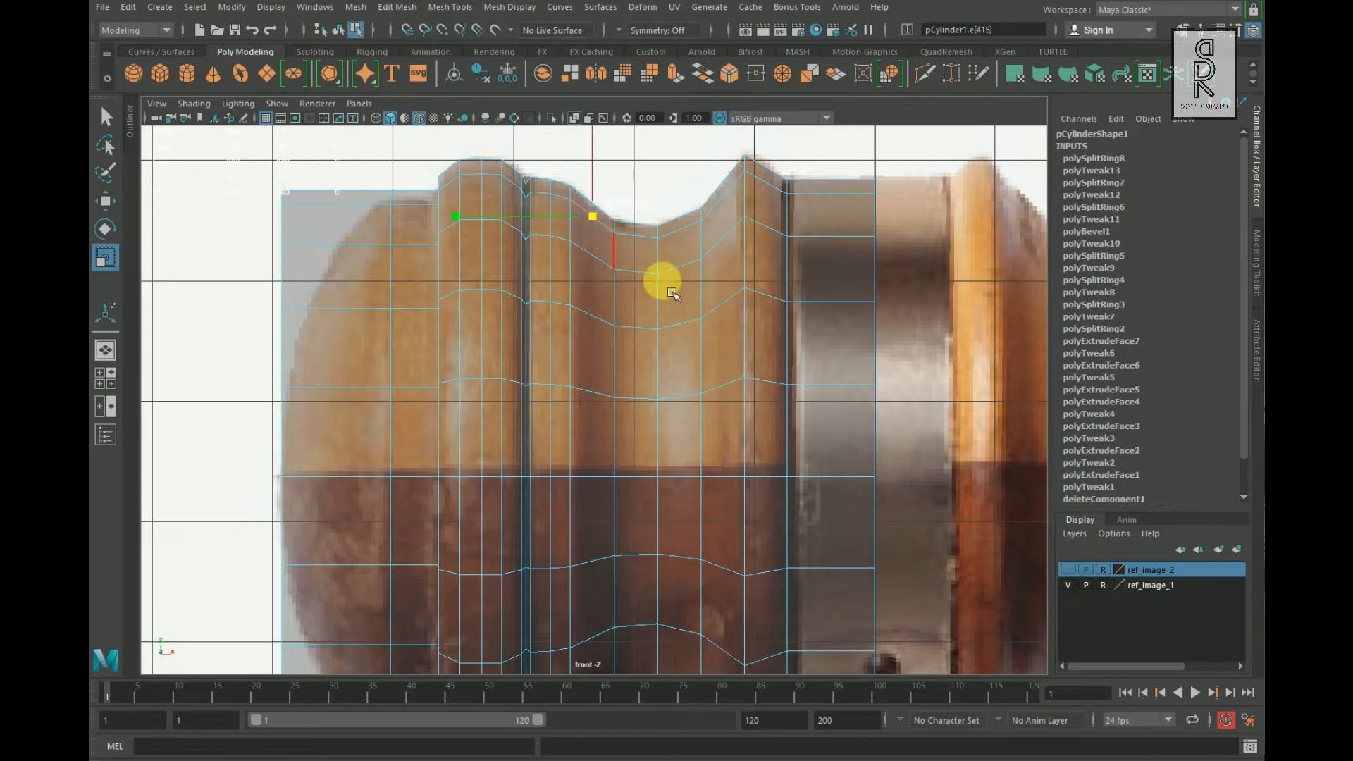
{"action": "right_click_drag", "start_coordinate": [662, 282], "coordinate": [632, 391], "text": "ctrl"}
{"action": "left_click", "coordinate": [688, 314]}
{"action": "right_click_drag", "start_coordinate": [689, 314], "coordinate": [680, 498], "text": "ctrl"}
{"action": "left_click", "coordinate": [638, 402]}
{"action": "right_click_drag", "start_coordinate": [637, 401], "coordinate": [656, 525], "text": "ctrl"}
Step: Add two edge loops on the slope up to the flared rim and one past its peak, scaling each to the reference curve
{"action": "middle_click_drag", "start_coordinate": [808, 480], "coordinate": [722, 522], "text": "alt"}
{"action": "scroll", "coordinate": [722, 522], "scroll_direction": "up", "scroll_amount": 1}
{"action": "left_click", "coordinate": [643, 260]}
{"action": "right_click_drag", "start_coordinate": [644, 285], "coordinate": [694, 374], "text": "ctrl"}
{"action": "left_click", "coordinate": [663, 240]}
{"action": "right_click_drag", "start_coordinate": [663, 247], "coordinate": [704, 363], "text": "ctrl"}
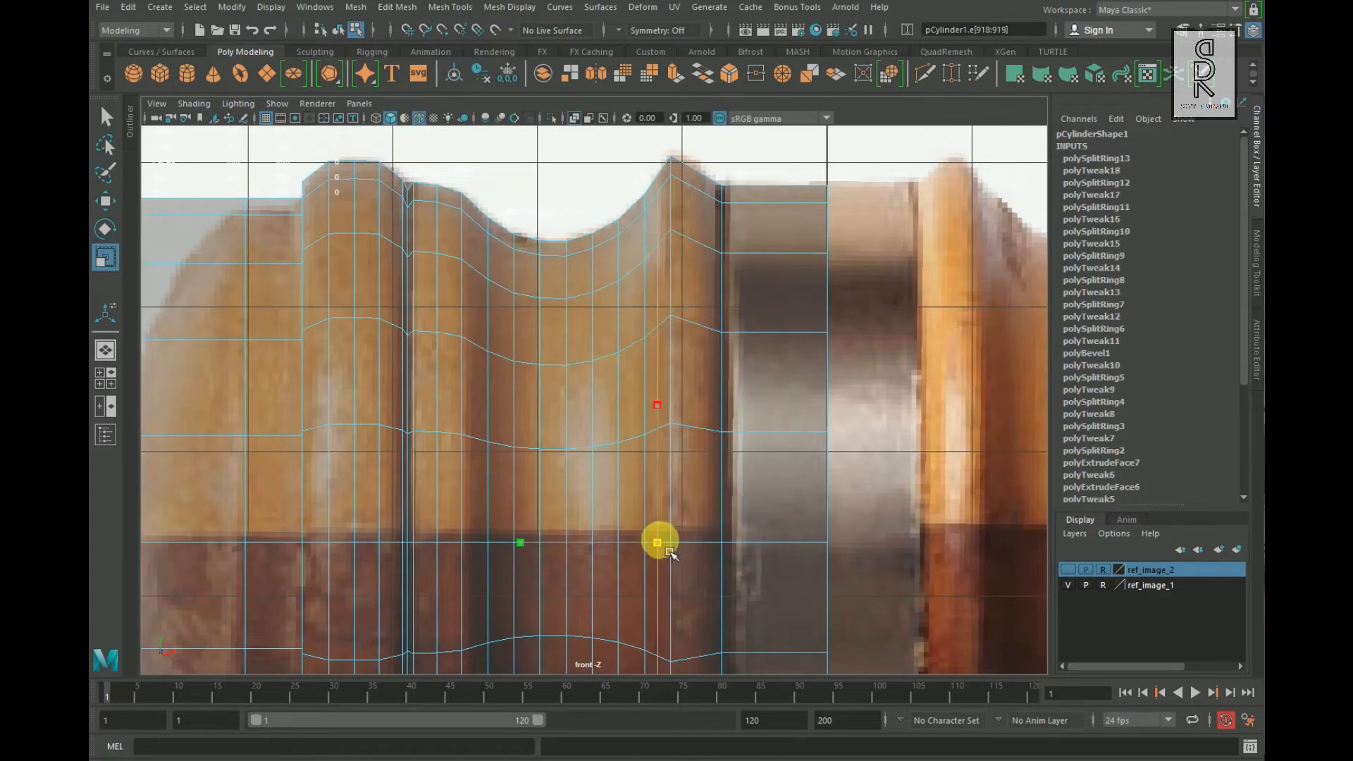
{"action": "left_click", "coordinate": [696, 268]}
{"action": "right_click_drag", "start_coordinate": [641, 422], "coordinate": [806, 434], "text": "ctrl"}
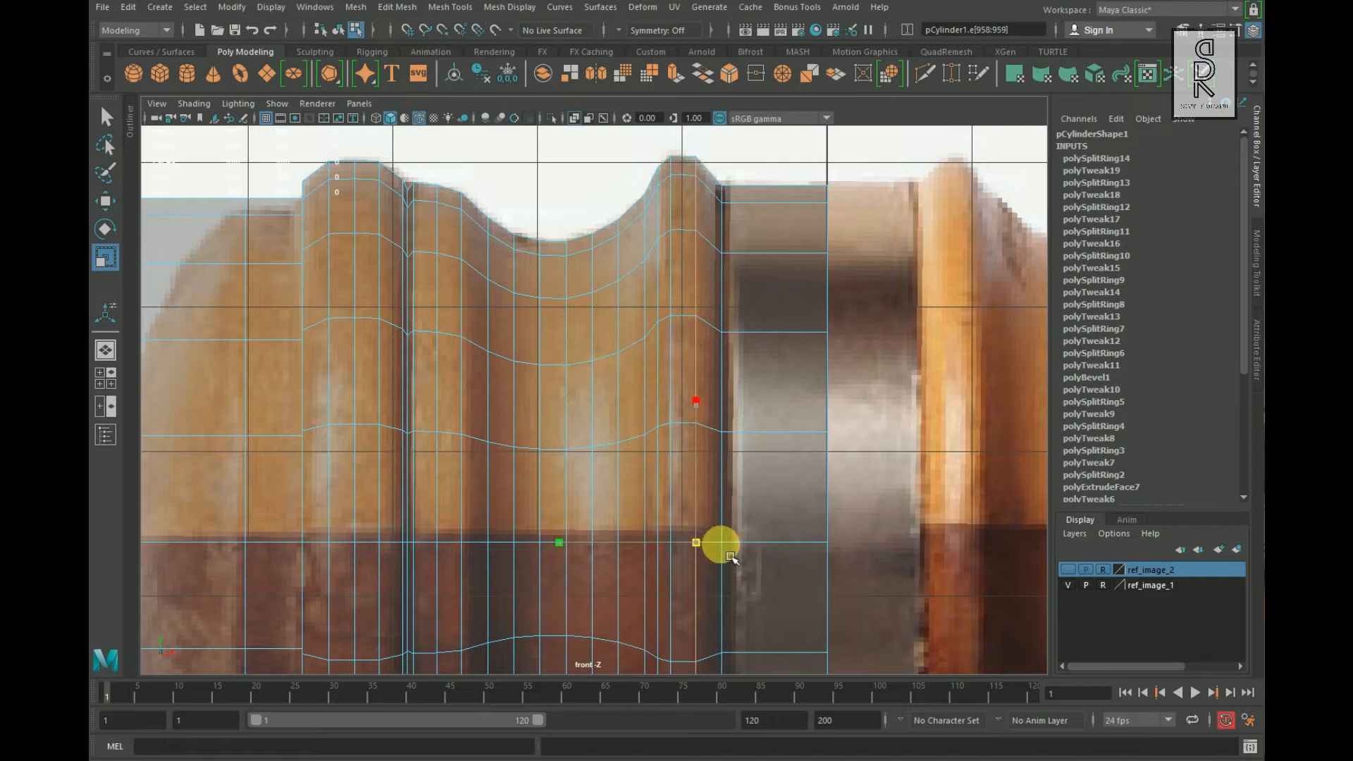
Step: Scale the edge loop inside the domed end section inward to match the reference outline
{"action": "scroll", "coordinate": [731, 557], "scroll_direction": "down", "scroll_amount": 3}
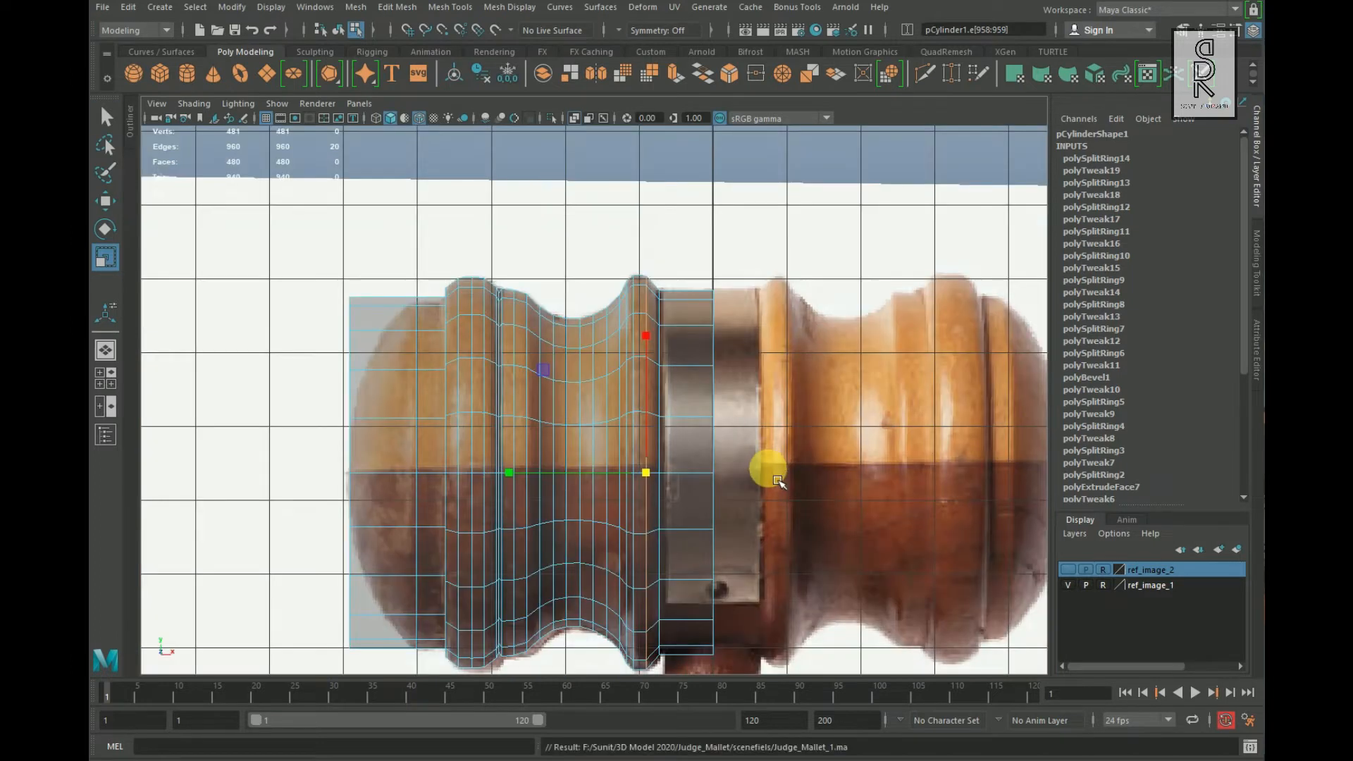
{"action": "scroll", "coordinate": [559, 444], "scroll_direction": "up", "scroll_amount": 2}
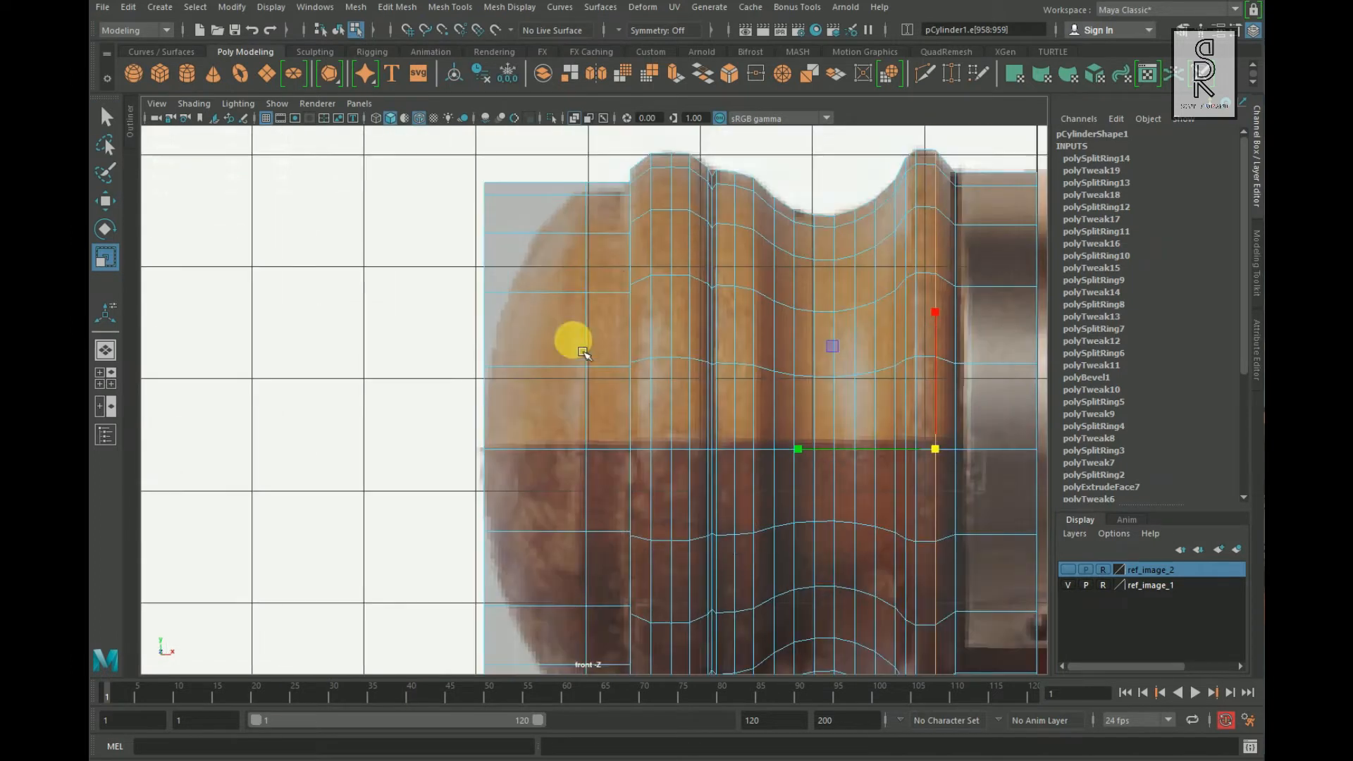
{"action": "left_click", "coordinate": [590, 238]}
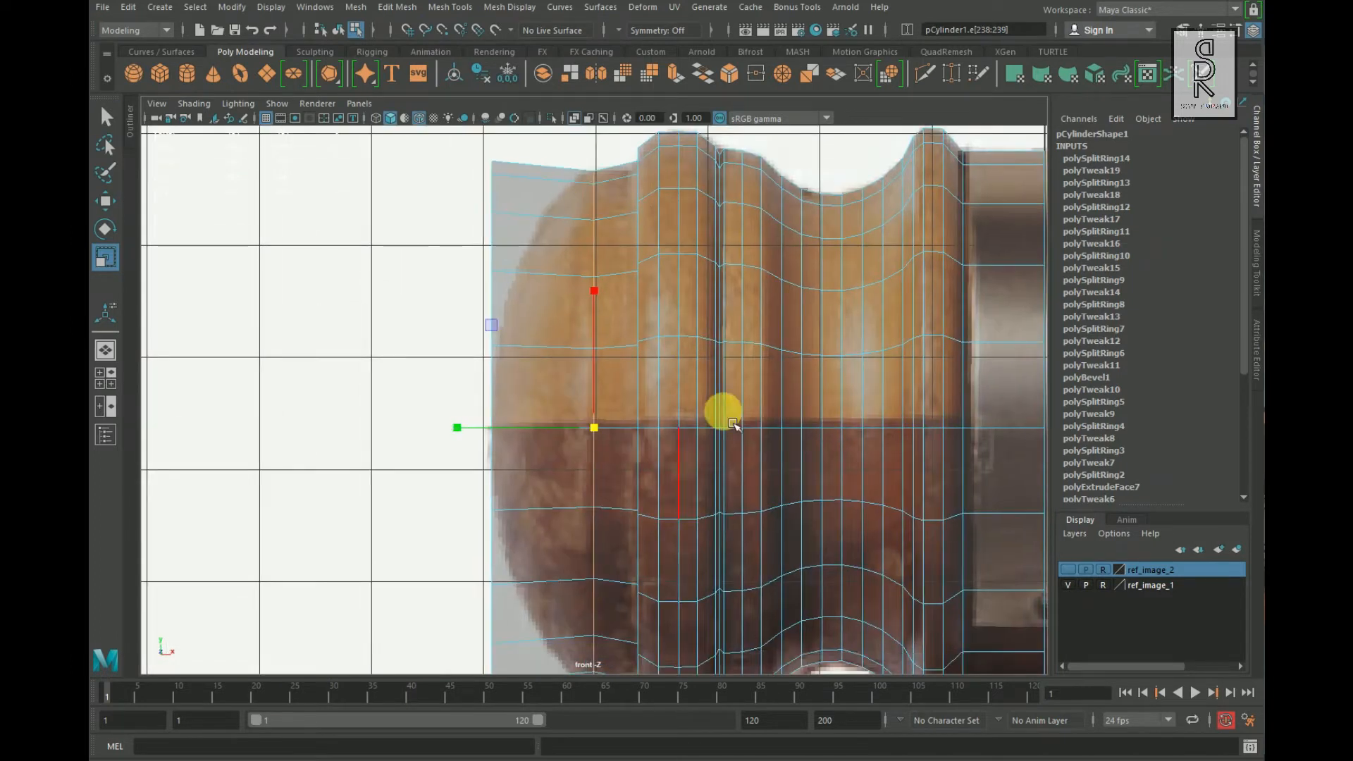
Step: Select the edge loop where the domed end meets the wide outer ridge and scale it inward to the reference outline
{"action": "key", "text": "space"}
{"action": "key", "text": "space"}
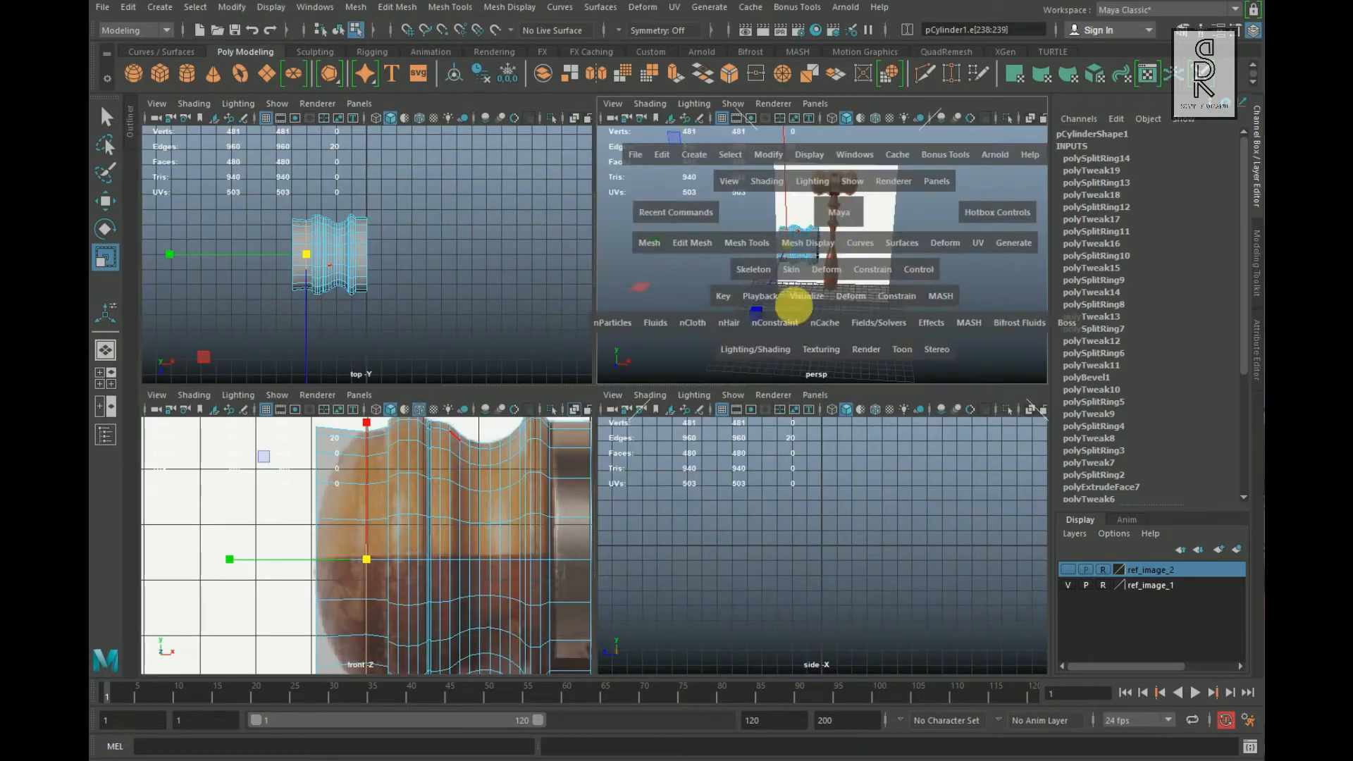
{"action": "scroll", "coordinate": [654, 472], "scroll_direction": "up", "scroll_amount": 3}
{"action": "left_click_drag", "start_coordinate": [654, 473], "coordinate": [758, 451], "text": "alt"}
{"action": "scroll", "coordinate": [791, 441], "scroll_direction": "up", "scroll_amount": 3}
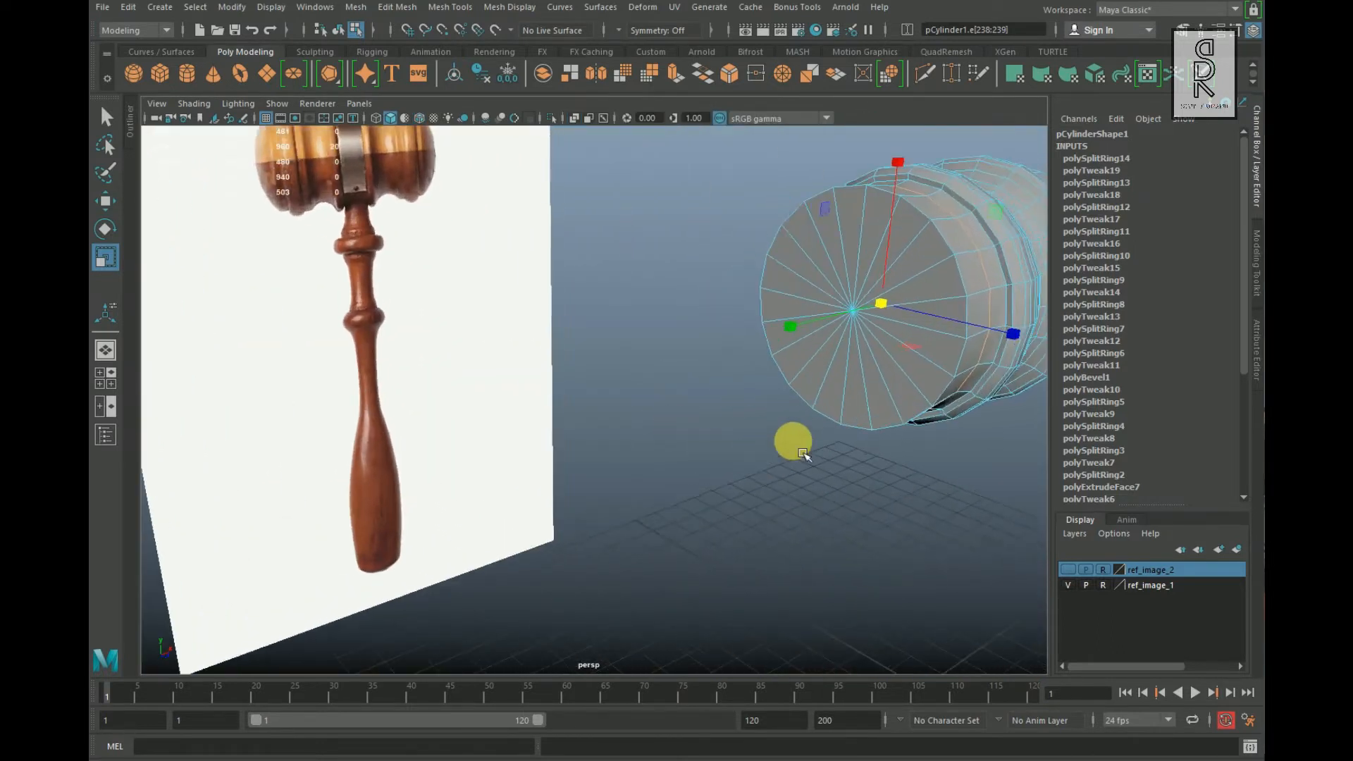
{"action": "middle_click_drag", "start_coordinate": [792, 441], "coordinate": [680, 484], "text": "alt"}
{"action": "scroll", "coordinate": [789, 416], "scroll_direction": "up", "scroll_amount": 1}
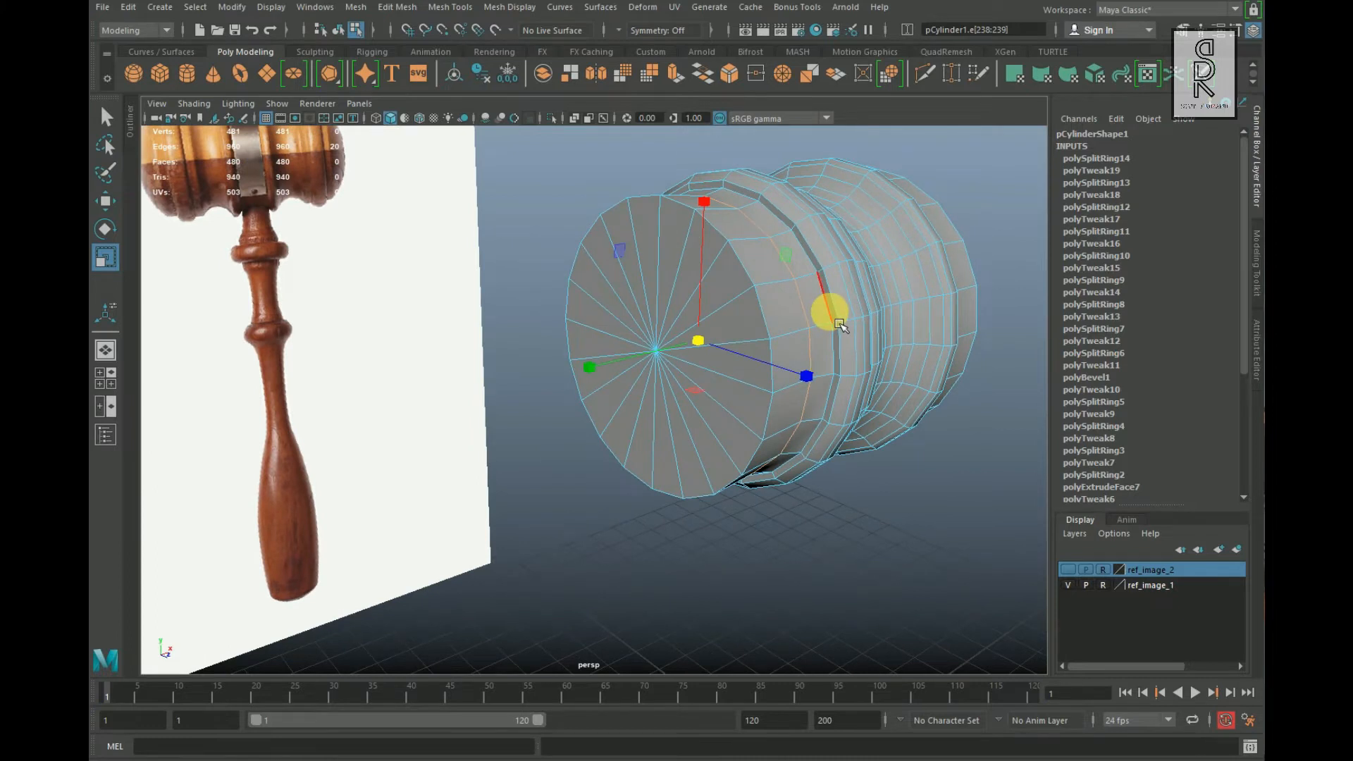
{"action": "left_click", "coordinate": [714, 339]}
{"action": "left_click_drag", "start_coordinate": [718, 350], "coordinate": [522, 483], "text": "alt"}
{"action": "key", "text": "space"}
{"action": "key", "text": "space"}
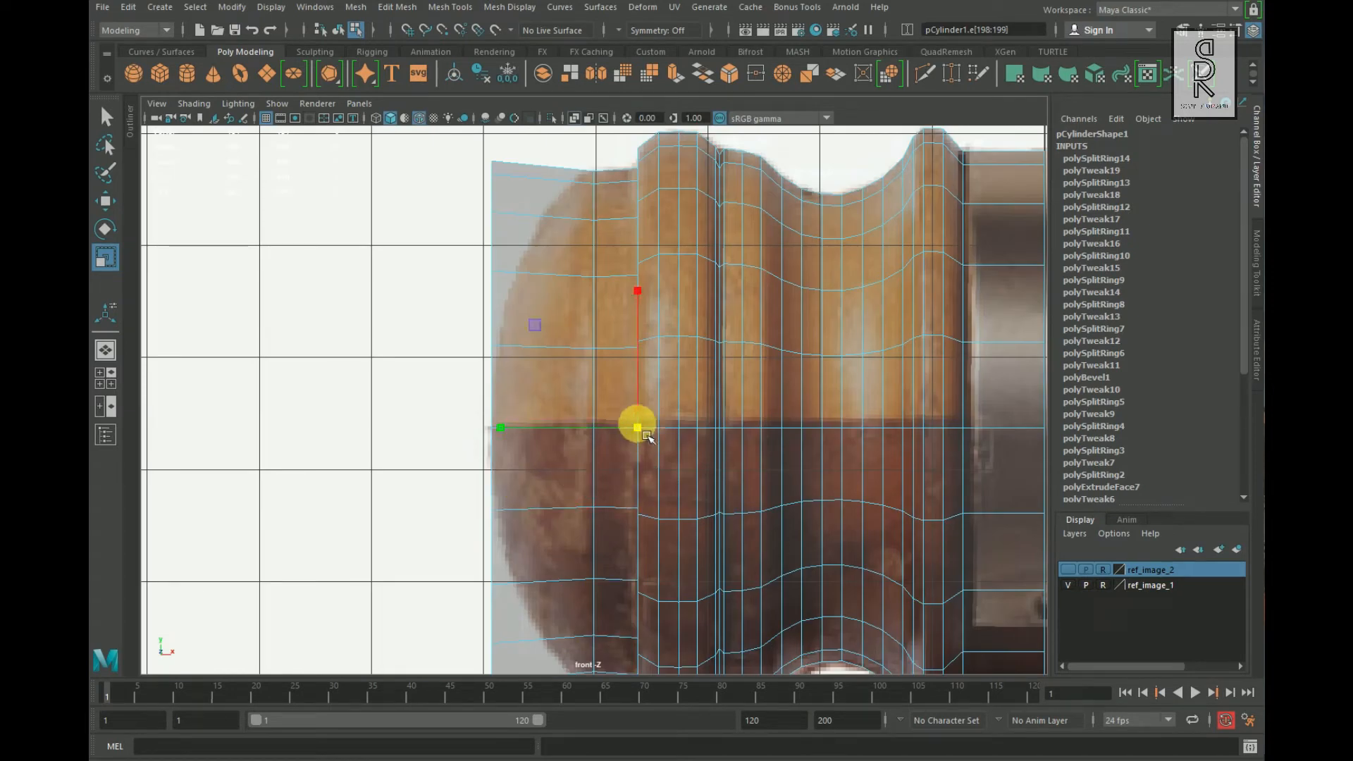
{"action": "left_click", "coordinate": [612, 430]}
Step: Select all vertices of the flat end cap and scale them inward to start the dome's taper
{"action": "right_click_drag", "start_coordinate": [527, 340], "coordinate": [444, 349]}
{"action": "left_click", "coordinate": [447, 150]}
{"action": "left_click_drag", "start_coordinate": [510, 627], "coordinate": [538, 741]}
{"action": "middle_click_drag", "start_coordinate": [667, 470], "coordinate": [668, 346], "text": "alt"}
{"action": "scroll", "coordinate": [659, 413], "scroll_direction": "down", "scroll_amount": 1}
{"action": "middle_click_drag", "start_coordinate": [656, 423], "coordinate": [652, 513], "text": "alt"}
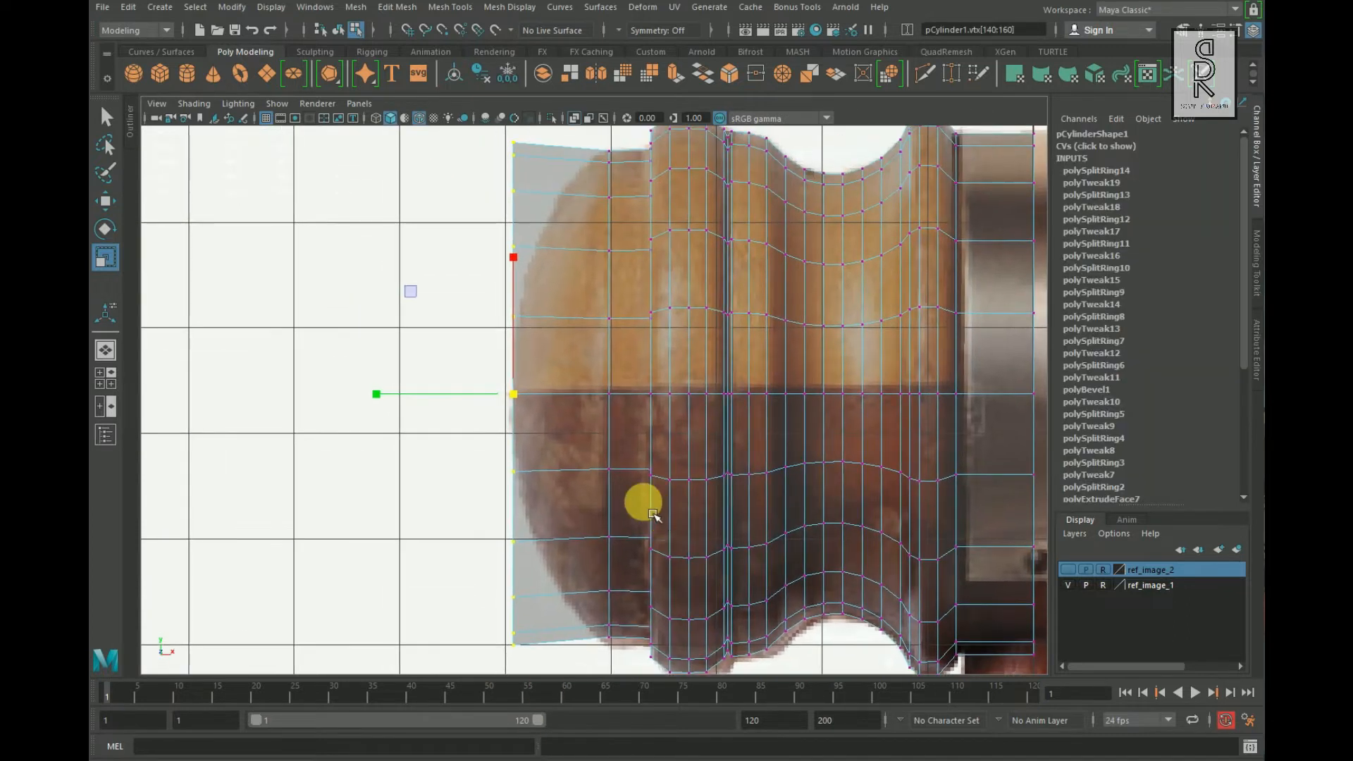
{"action": "scroll", "coordinate": [653, 514], "scroll_direction": "down", "scroll_amount": 1}
{"action": "left_click_drag", "start_coordinate": [571, 520], "coordinate": [571, 661]}
{"action": "middle_click_drag", "start_coordinate": [608, 524], "coordinate": [616, 605], "text": "alt"}
{"action": "scroll", "coordinate": [560, 554], "scroll_direction": "up", "scroll_amount": 3}
{"action": "left_click_drag", "start_coordinate": [520, 497], "coordinate": [277, 538]}
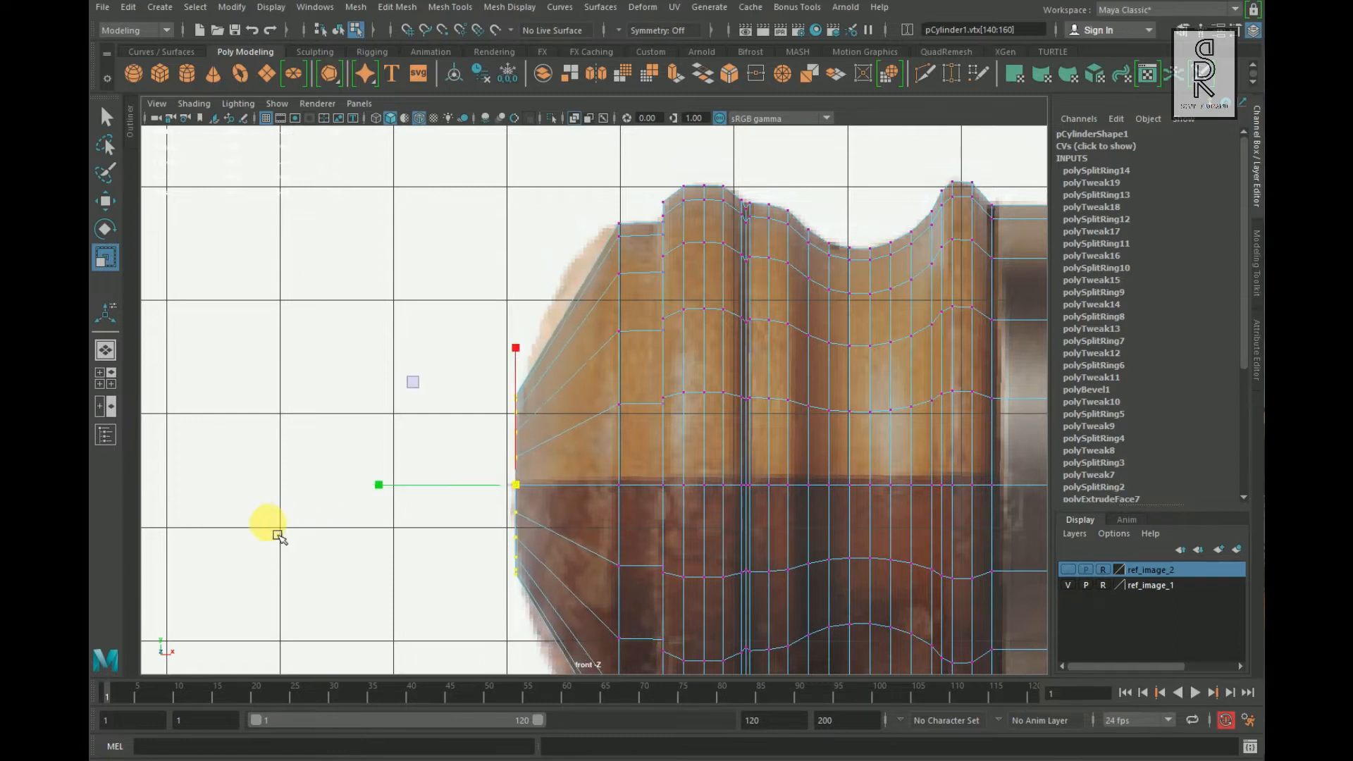
Step: Move the end-cap vertices slightly toward the head's middle along the horizontal axis
{"action": "middle_click_drag", "start_coordinate": [423, 525], "coordinate": [425, 481], "text": "alt"}
{"action": "left_click", "coordinate": [105, 202]}
{"action": "left_click_drag", "start_coordinate": [635, 454], "coordinate": [663, 455]}
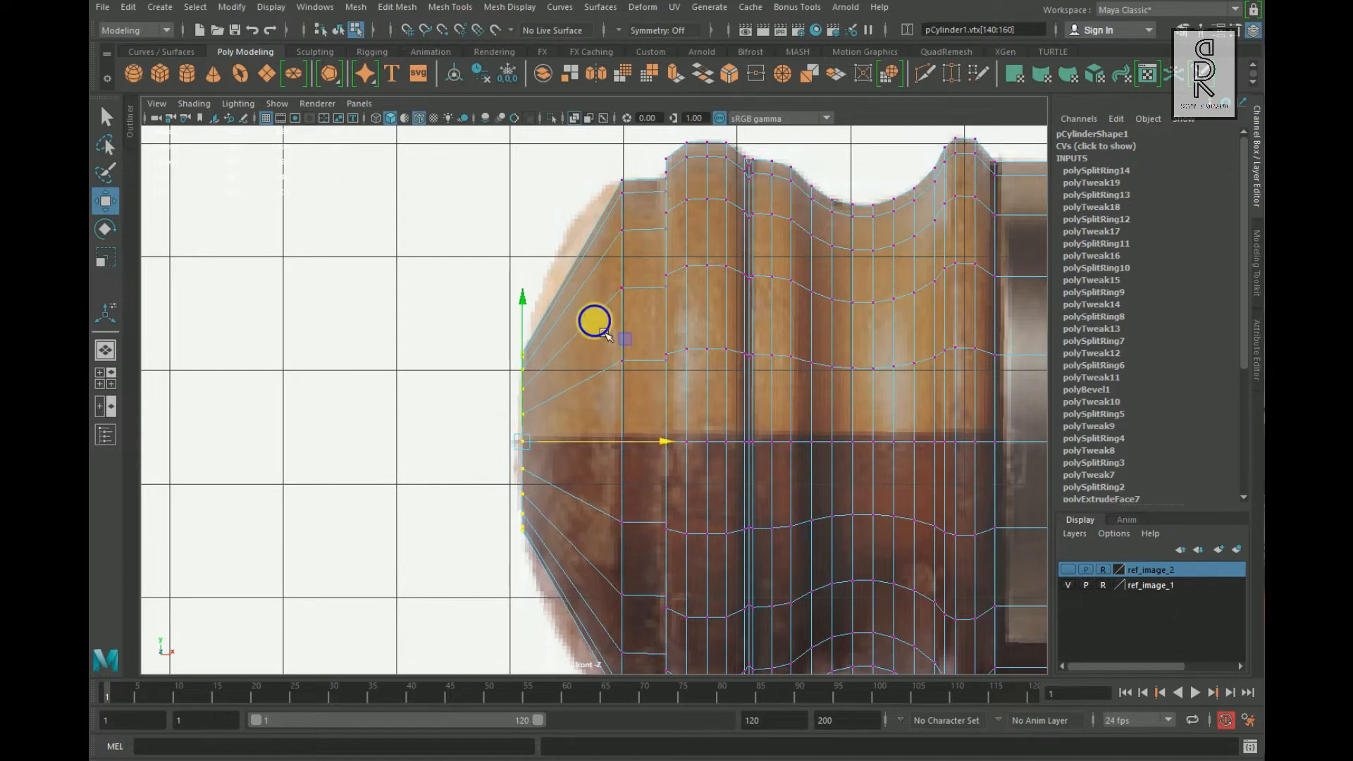
Step: Add an edge loop midway along the tapered end and scale it outward to the dome's curve
{"action": "key", "text": "F10"}
{"action": "left_click", "coordinate": [726, 296]}
{"action": "right_click_drag", "start_coordinate": [730, 293], "coordinate": [585, 394], "text": "ctrl"}
{"action": "left_click", "coordinate": [106, 259]}
{"action": "left_click_drag", "start_coordinate": [577, 447], "coordinate": [647, 471]}
Step: Add an edge loop on each side of the dome's middle loop and scale both outward to the reference outline
{"action": "left_click", "coordinate": [601, 256]}
{"action": "key", "text": "g"}
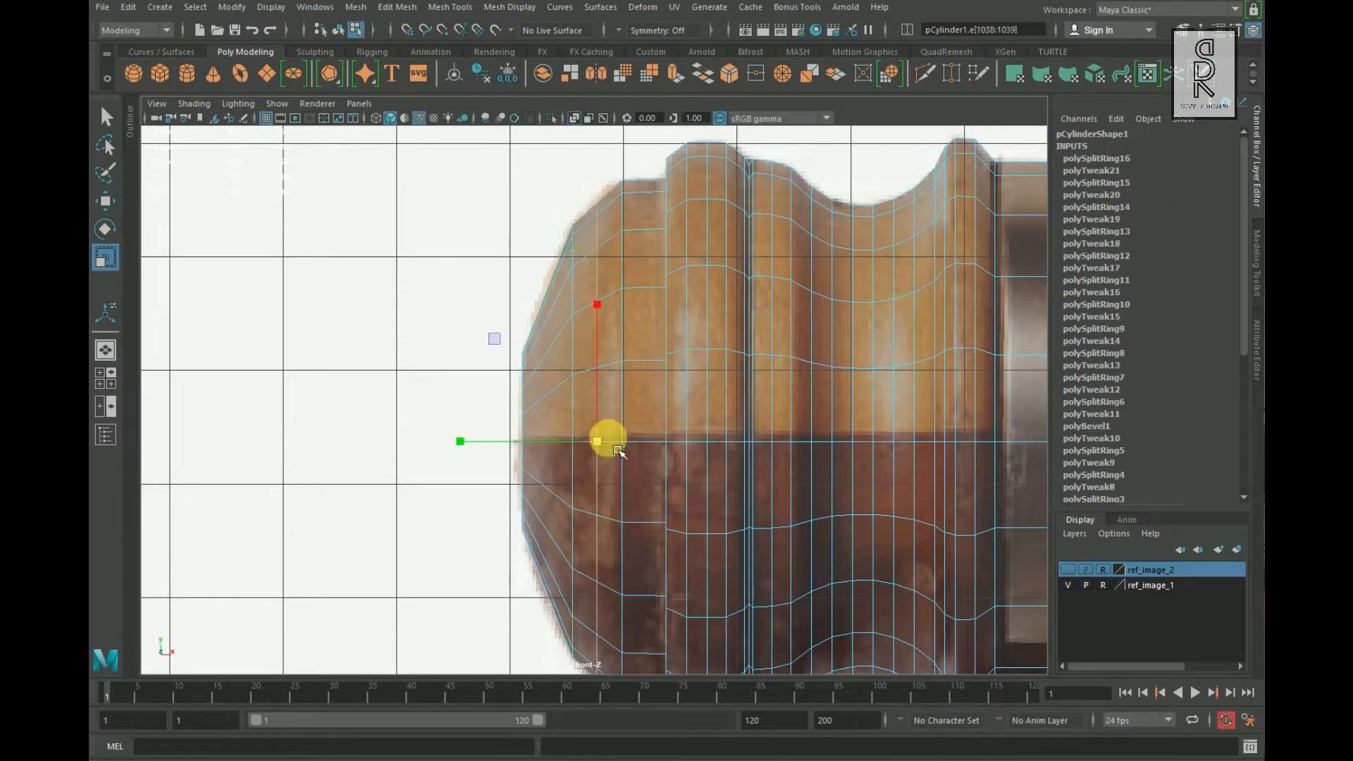
{"action": "left_click", "coordinate": [550, 342]}
{"action": "right_click_drag", "start_coordinate": [698, 349], "coordinate": [536, 440], "text": "ctrl"}
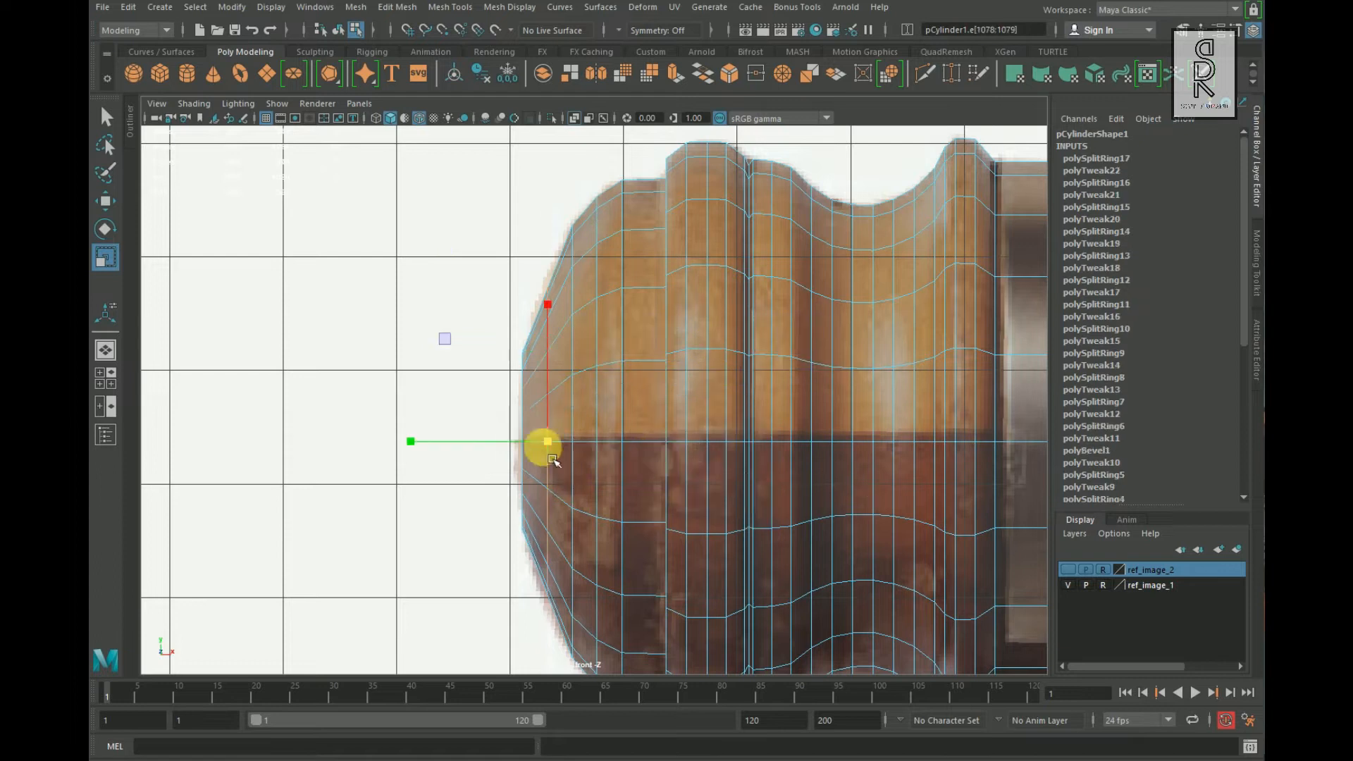
Step: Try to add one more edge loop on the dome right beside the end cap
{"action": "scroll", "coordinate": [575, 472], "scroll_direction": "up", "scroll_amount": 3}
{"action": "right_click_drag", "start_coordinate": [655, 362], "coordinate": [514, 423], "text": "ctrl"}
{"action": "scroll", "coordinate": [640, 507], "scroll_direction": "down", "scroll_amount": 2}
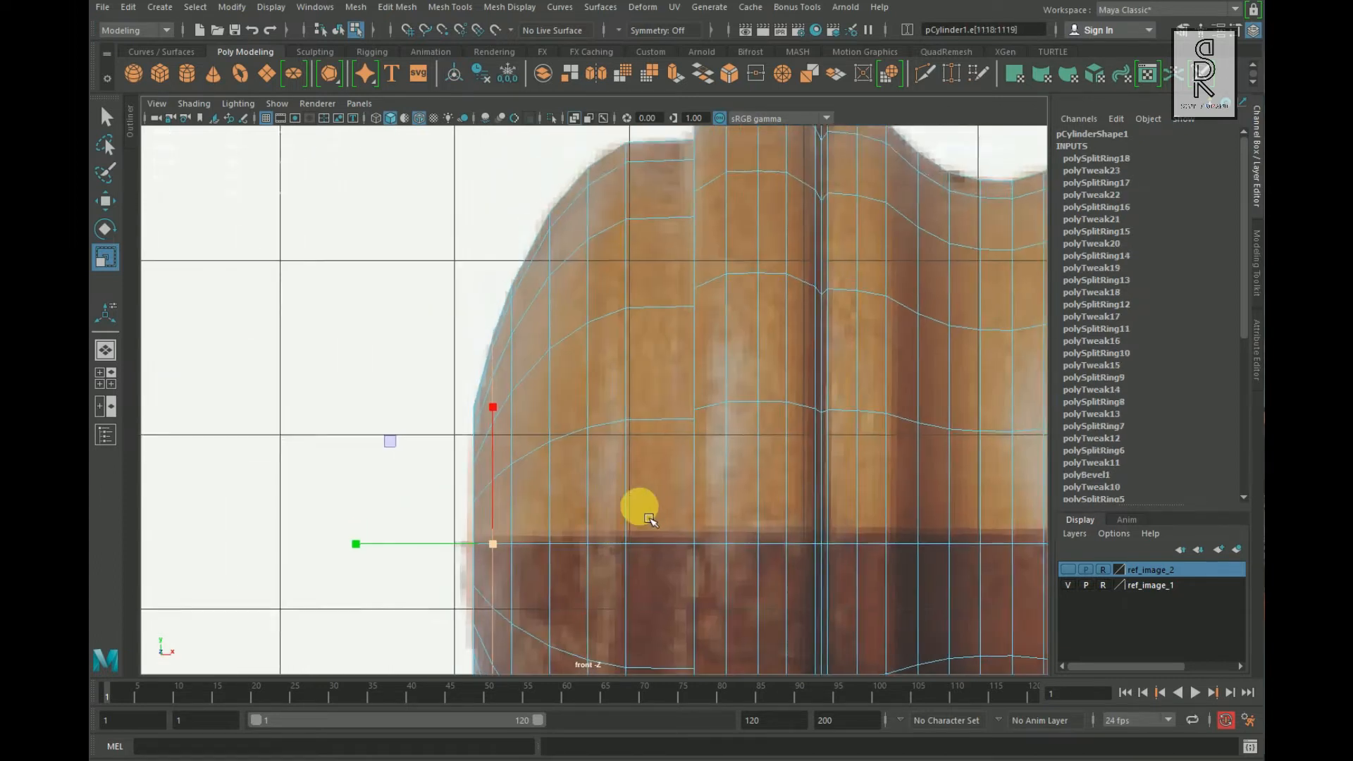
{"action": "middle_click_drag", "start_coordinate": [640, 508], "coordinate": [703, 448], "text": "alt"}
{"action": "key", "text": "ctrl+z"}
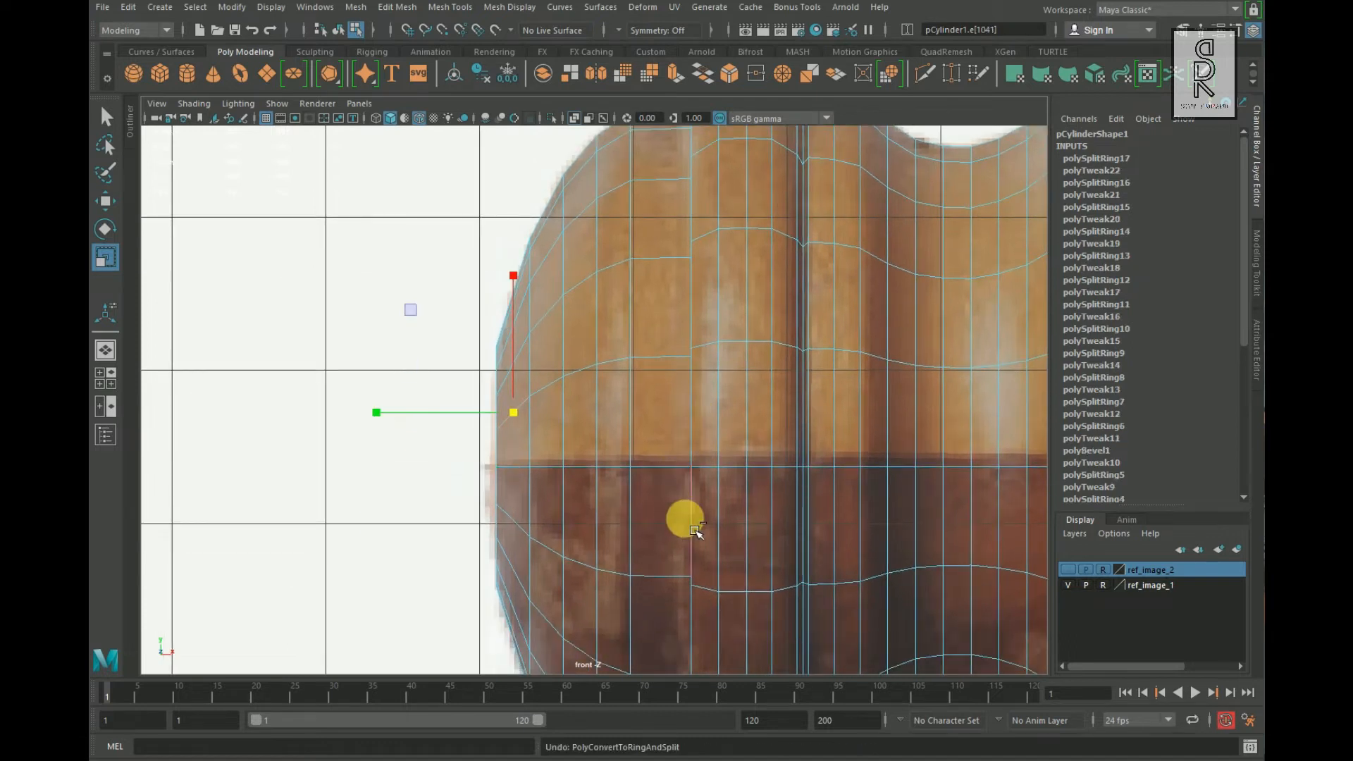
Step: Select the centre vertex of the end cap and move it slightly outward to the tip of the reference dome
{"action": "key", "text": "space"}
{"action": "key", "text": "space"}
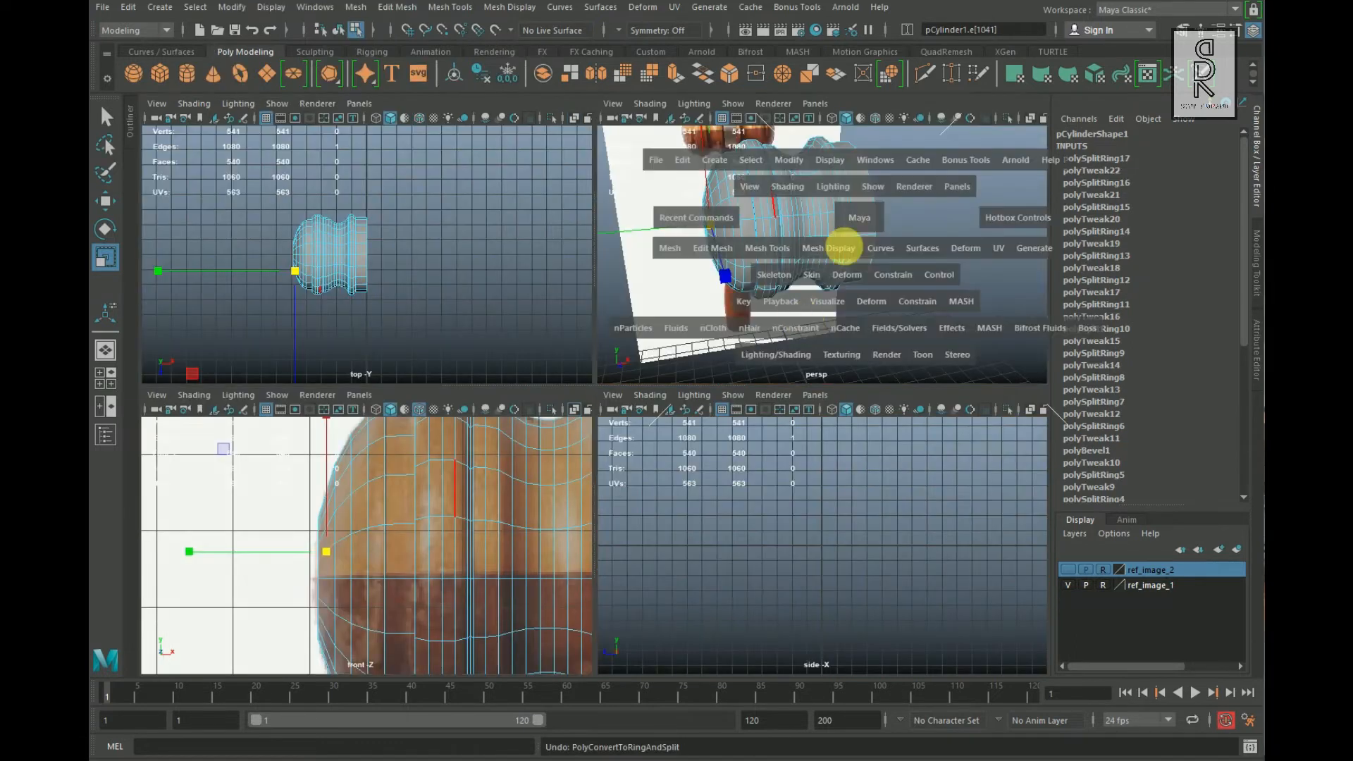
{"action": "mouse_move", "coordinate": [703, 405]}
{"action": "left_mouse_down", "text": "alt"}
{"action": "mouse_move", "coordinate": [800, 394]}
{"action": "mouse_move", "coordinate": [735, 466]}
{"action": "mouse_move", "coordinate": [725, 515]}
{"action": "mouse_move", "coordinate": [708, 407]}
{"action": "left_mouse_up", "text": "alt"}
{"action": "right_click", "coordinate": [730, 325]}
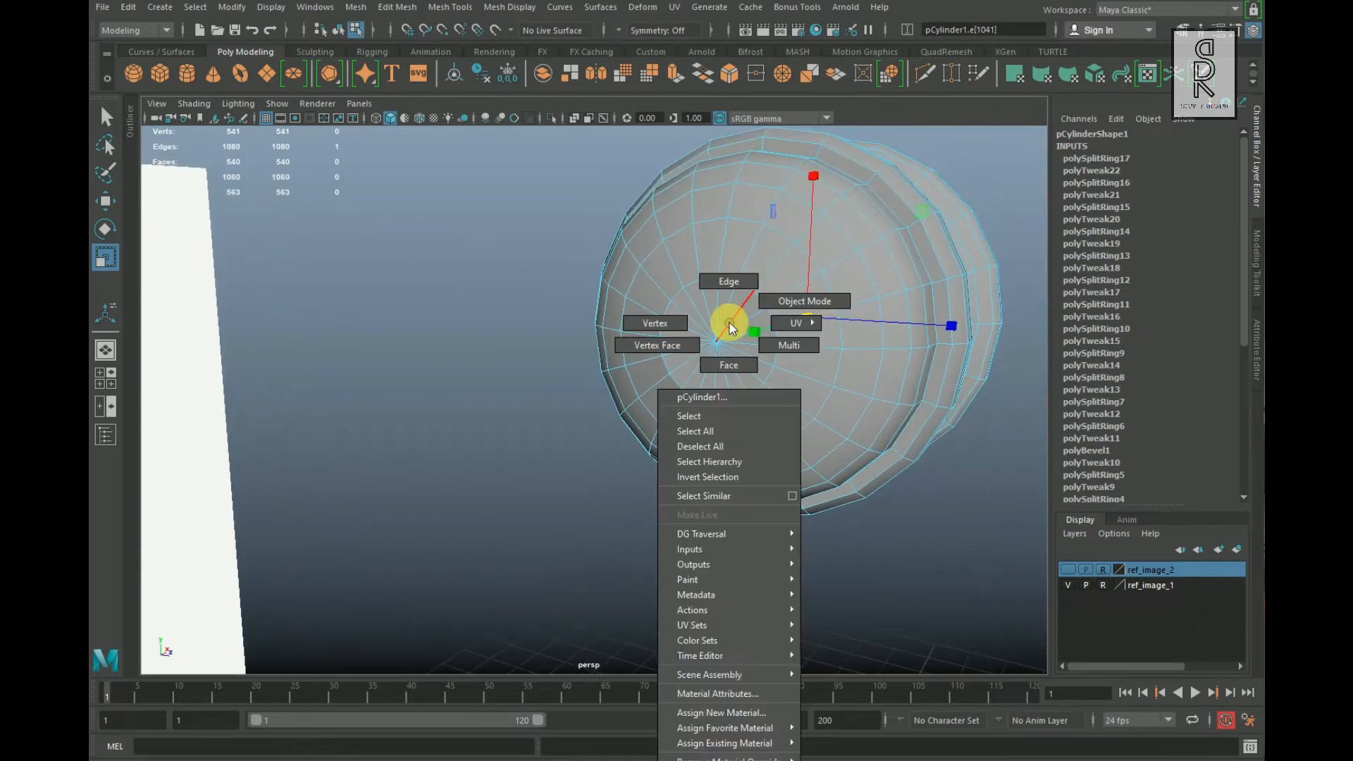
{"action": "left_click", "coordinate": [636, 324]}
{"action": "left_click", "coordinate": [707, 358]}
{"action": "left_click", "coordinate": [722, 357]}
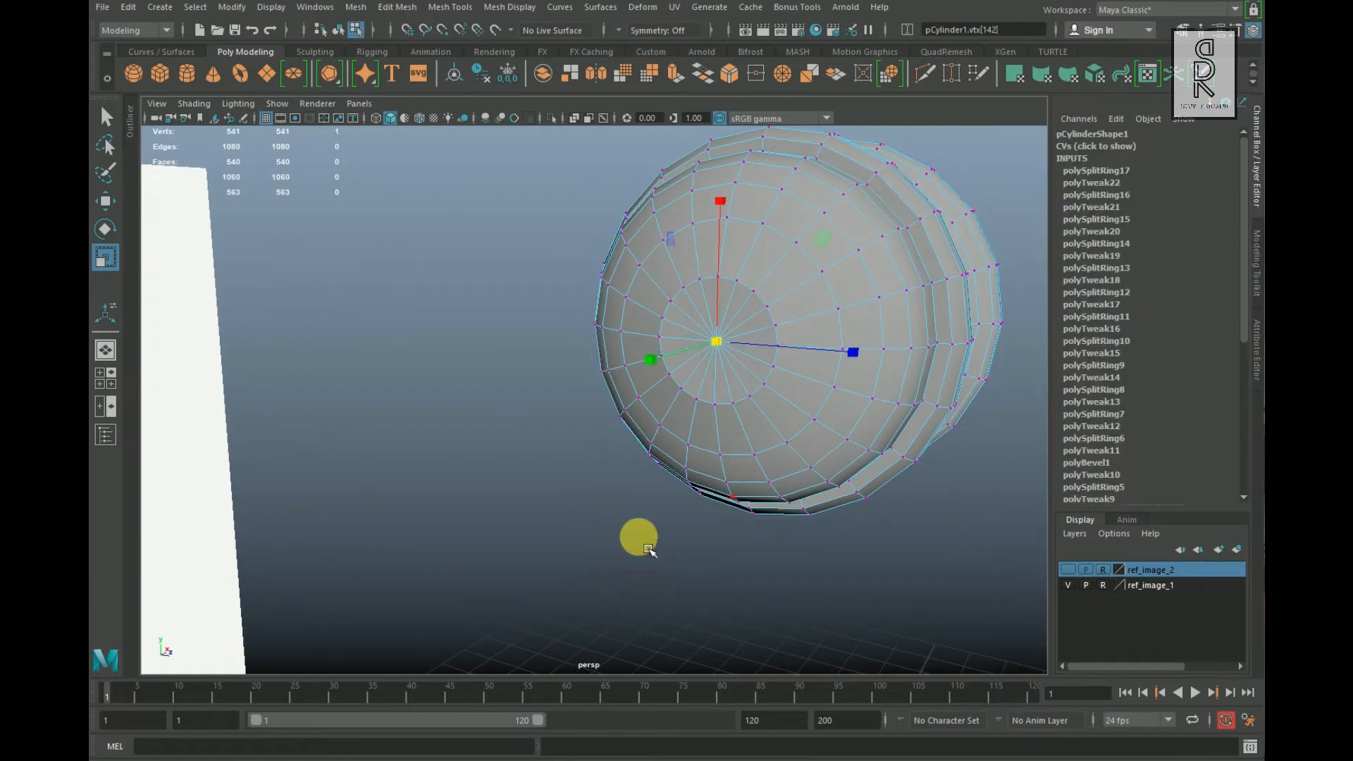
{"action": "key", "text": "space"}
{"action": "key", "text": "space"}
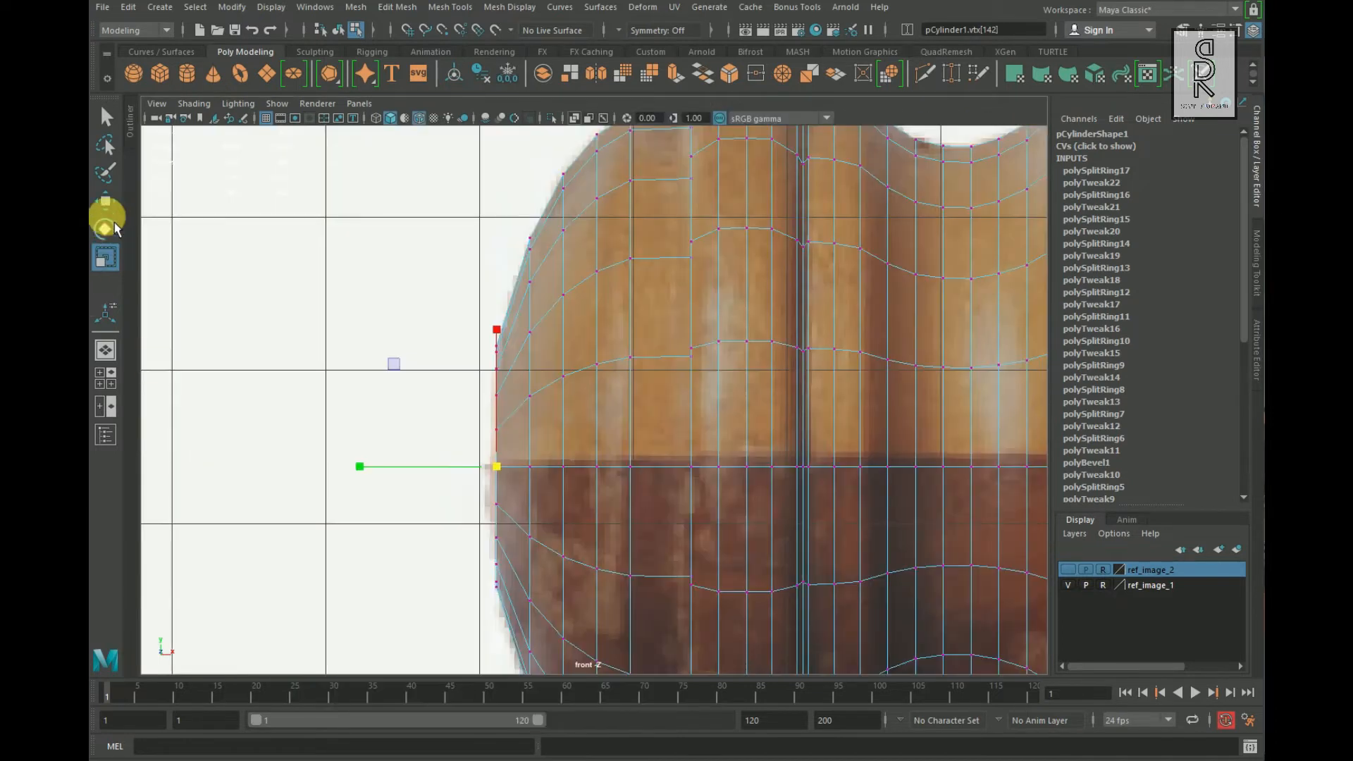
{"action": "left_click", "coordinate": [106, 202]}
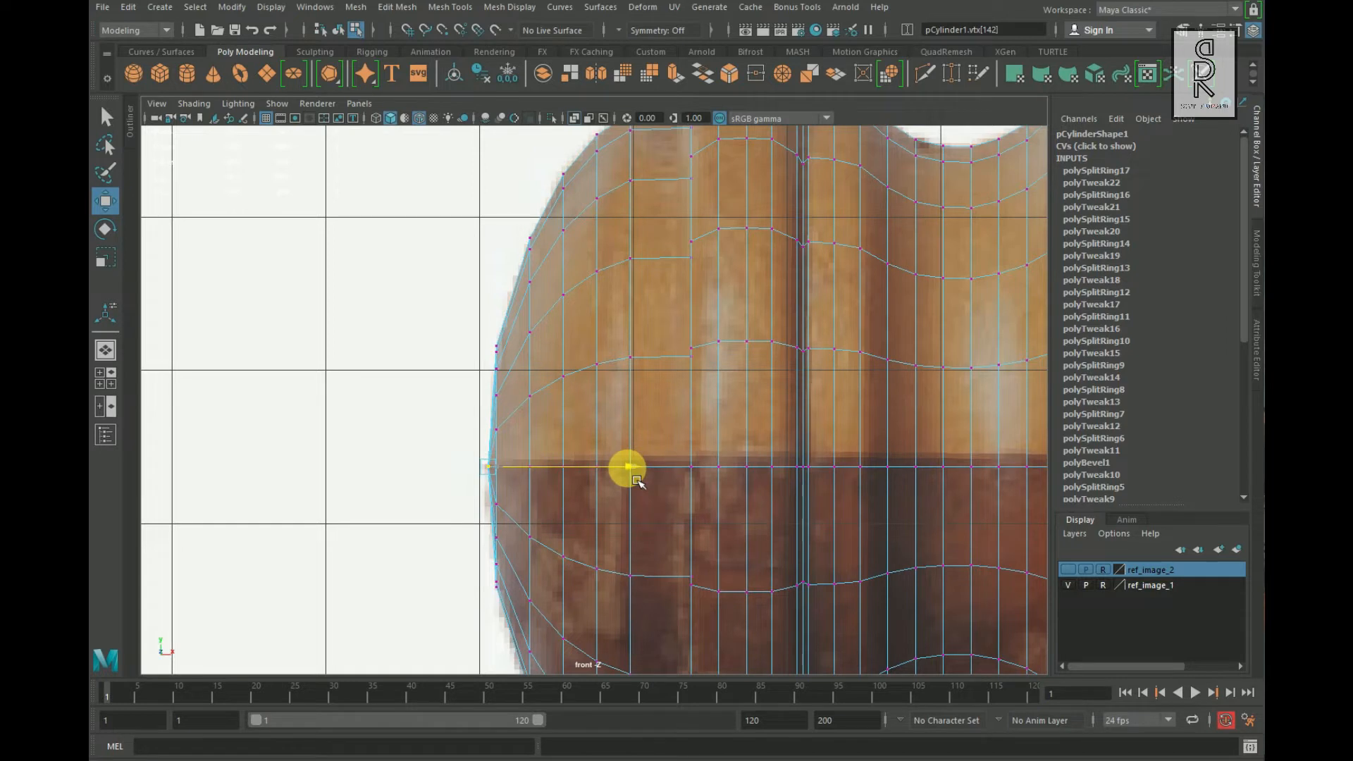
Step: Examine the shaped head half against the reference image and from an angle in the perspective view
{"action": "middle_click_drag", "start_coordinate": [759, 487], "coordinate": [654, 488], "text": "alt"}
{"action": "scroll", "coordinate": [766, 483], "scroll_direction": "down", "scroll_amount": 2}
{"action": "middle_click_drag", "start_coordinate": [906, 484], "coordinate": [655, 487], "text": "alt"}
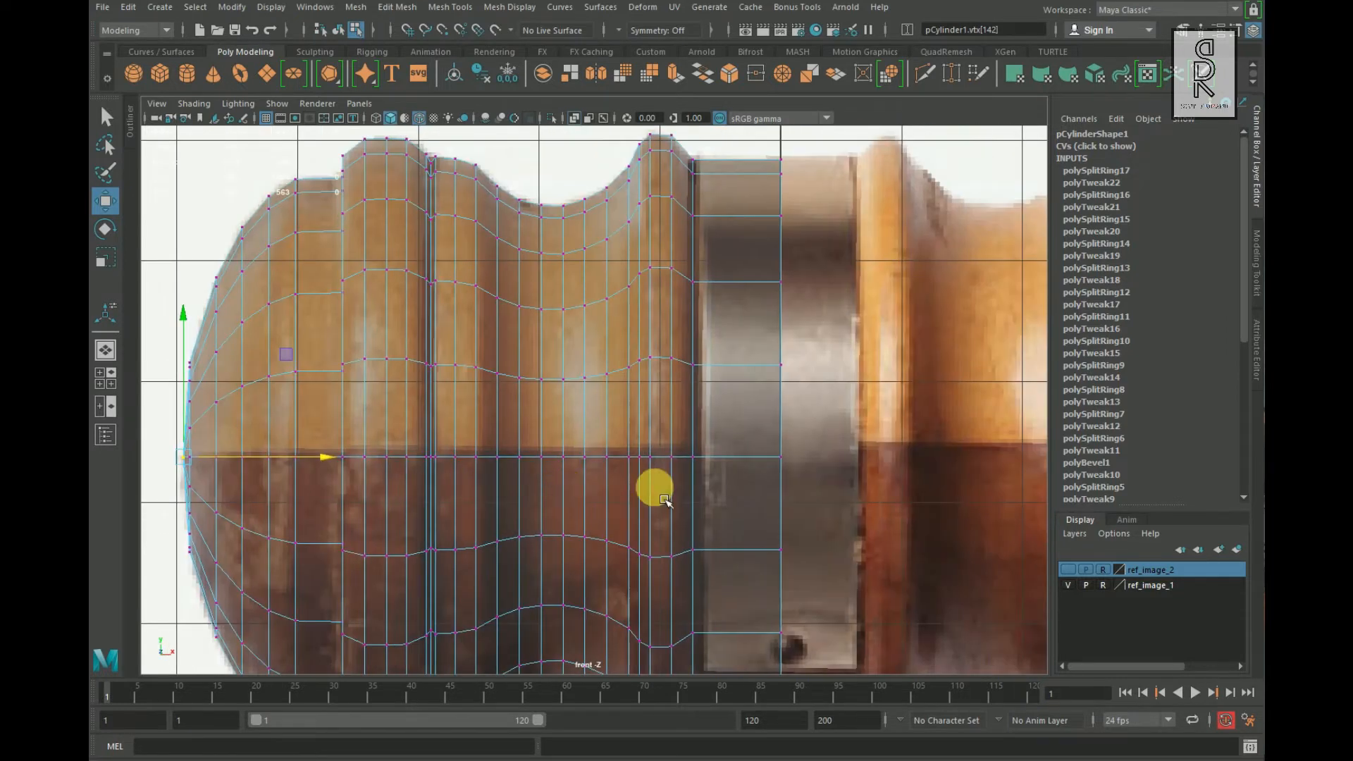
{"action": "scroll", "coordinate": [795, 410], "scroll_direction": "down", "scroll_amount": 5}
{"action": "key", "text": "space"}
{"action": "key", "text": "space"}
{"action": "left_click_drag", "start_coordinate": [916, 390], "coordinate": [788, 420], "text": "alt"}
Step: Select the edge loop between the flared rim and the metal band and bevel it with a 0.1 fraction
{"action": "key", "text": "space"}
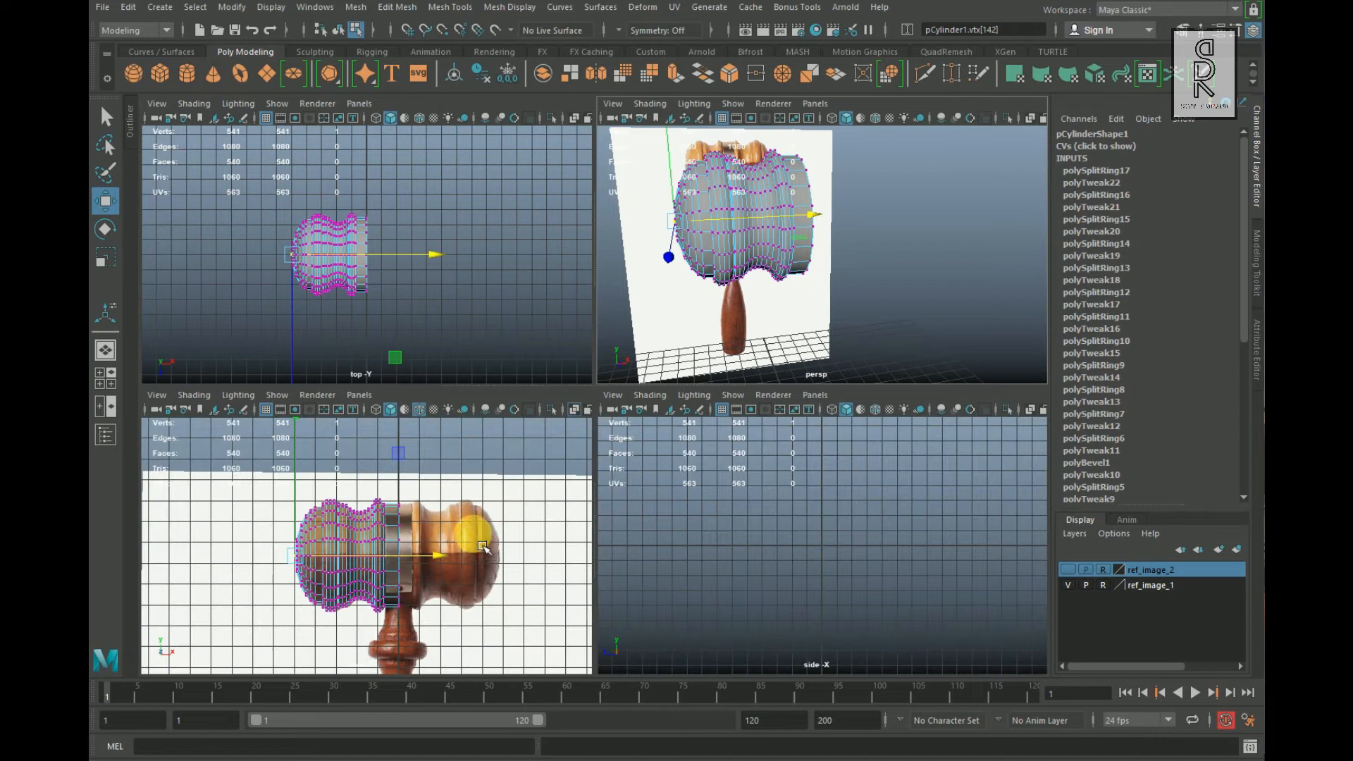
{"action": "key", "text": "space"}
{"action": "scroll", "coordinate": [676, 489], "scroll_direction": "up", "scroll_amount": 3}
{"action": "scroll", "coordinate": [701, 489], "scroll_direction": "up", "scroll_amount": 5}
{"action": "scroll", "coordinate": [839, 529], "scroll_direction": "up", "scroll_amount": 1}
{"action": "right_click_drag", "start_coordinate": [675, 272], "coordinate": [674, 228]}
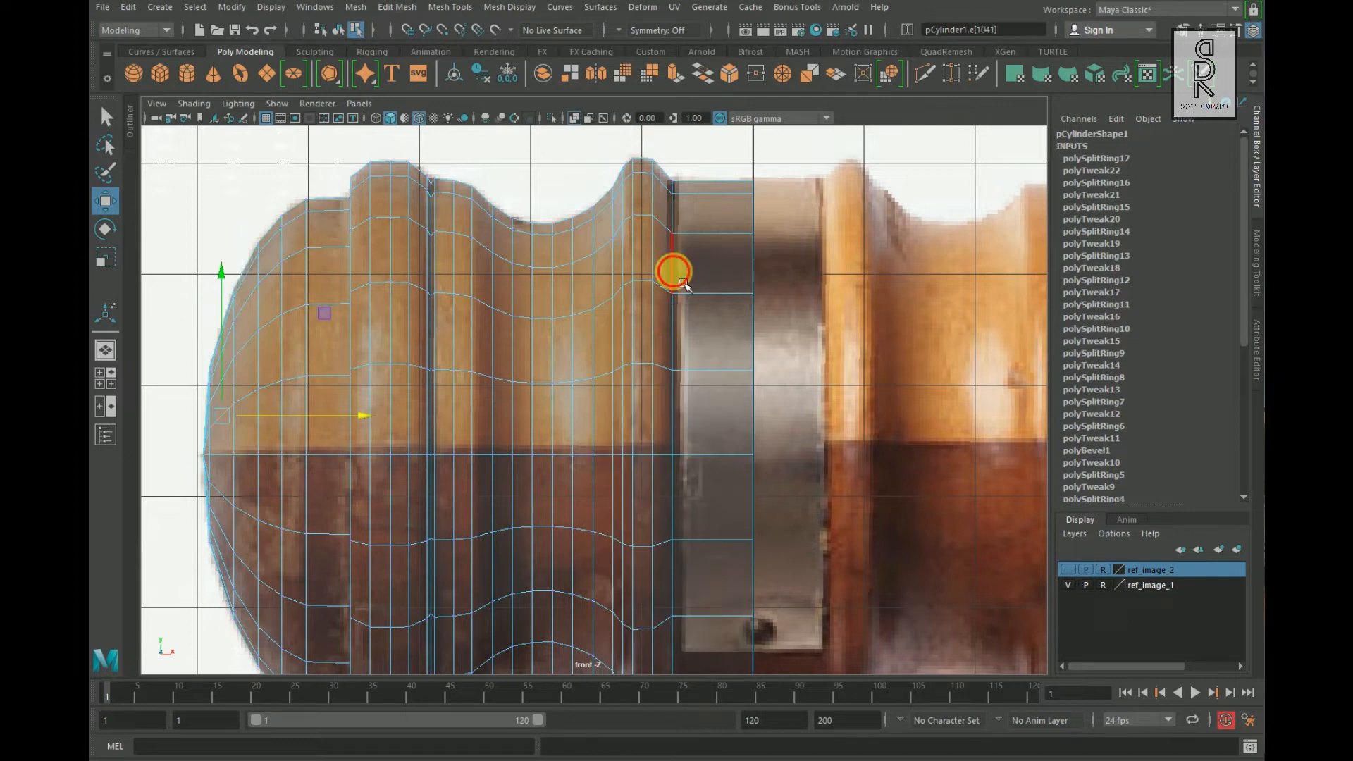
{"action": "right_click", "coordinate": [725, 272], "text": "shift"}
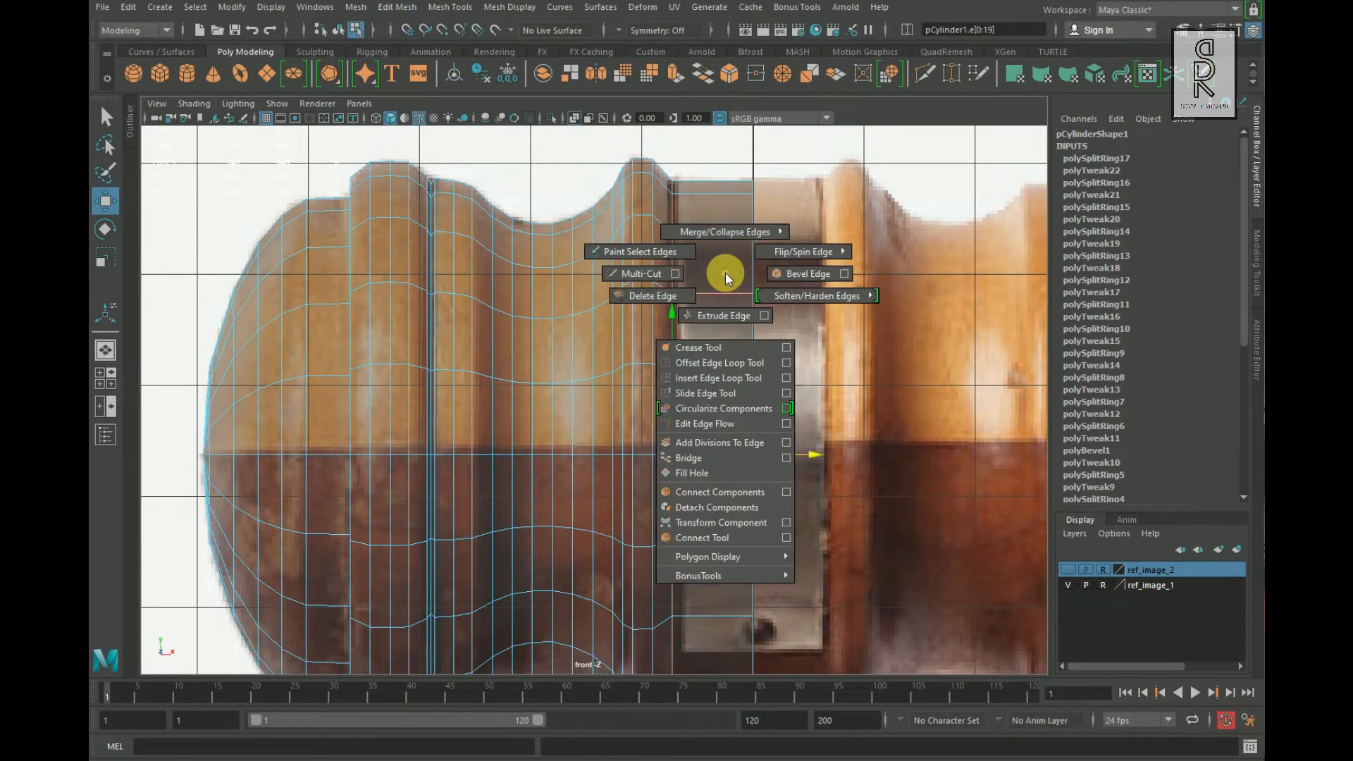
{"action": "left_click", "coordinate": [819, 270]}
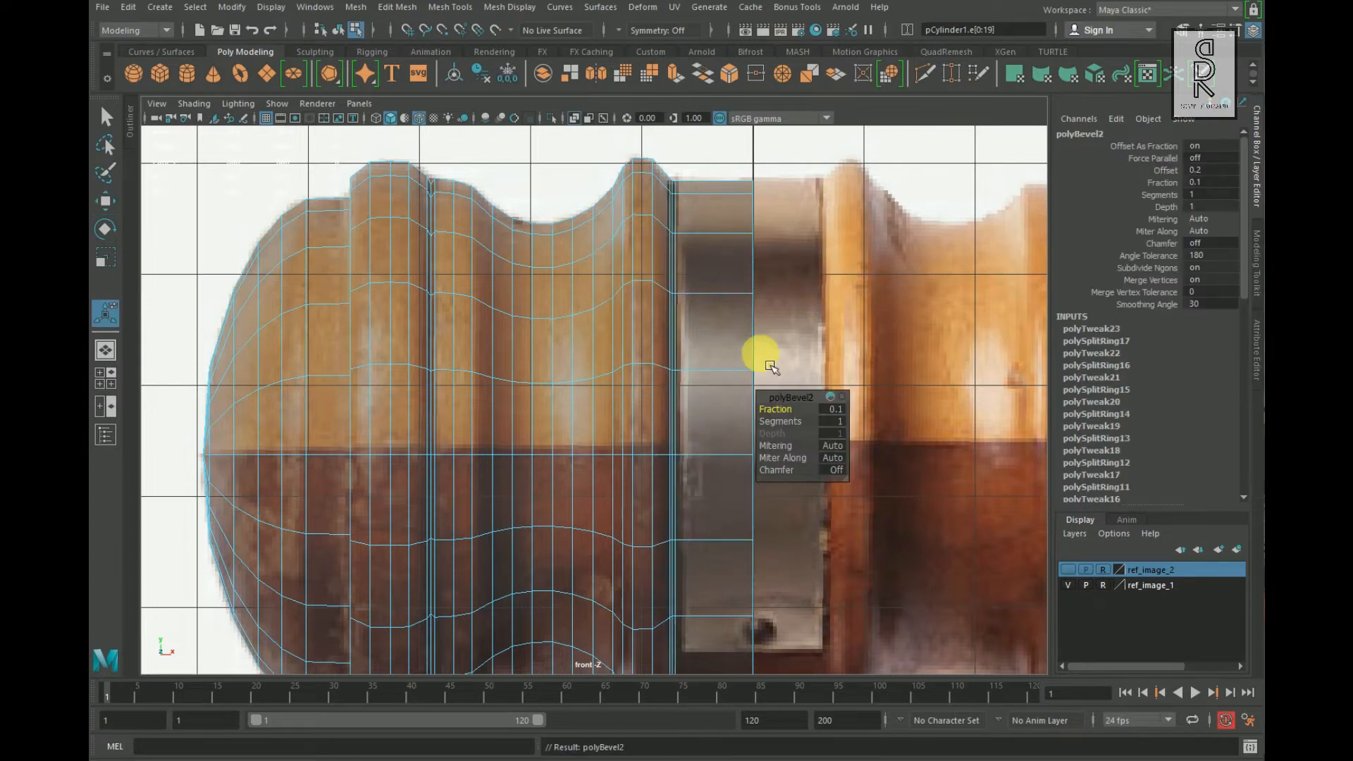
Step: Select the middle edge loop of the bevel between the flared rim and the metal band and scale it slightly inward for a groove
{"action": "scroll", "coordinate": [697, 444], "scroll_direction": "up", "scroll_amount": 1}
{"action": "left_click_drag", "start_coordinate": [667, 338], "coordinate": [616, 353], "text": "alt"}
{"action": "middle_click_drag", "start_coordinate": [616, 353], "coordinate": [576, 439], "text": "alt"}
{"action": "scroll", "coordinate": [616, 492], "scroll_direction": "up", "scroll_amount": 1}
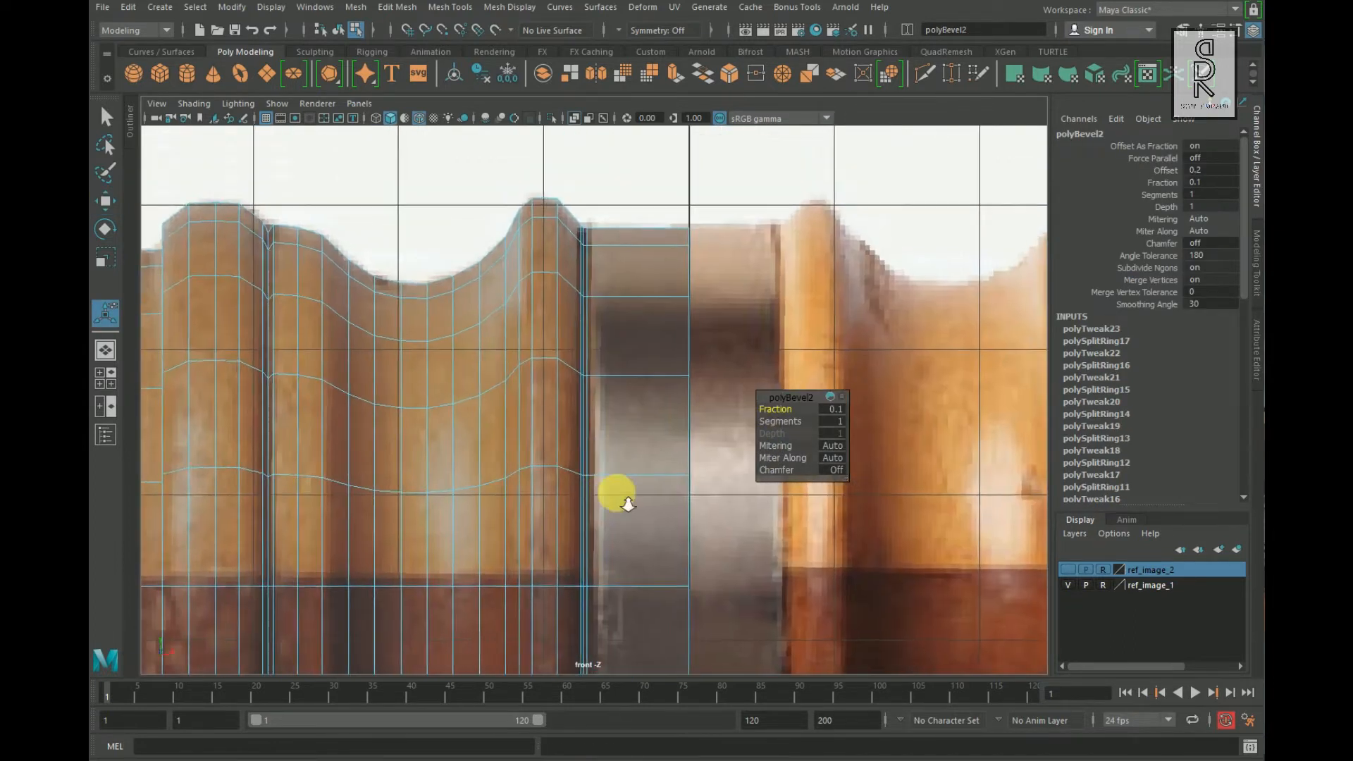
{"action": "scroll", "coordinate": [616, 486], "scroll_direction": "up", "scroll_amount": 1}
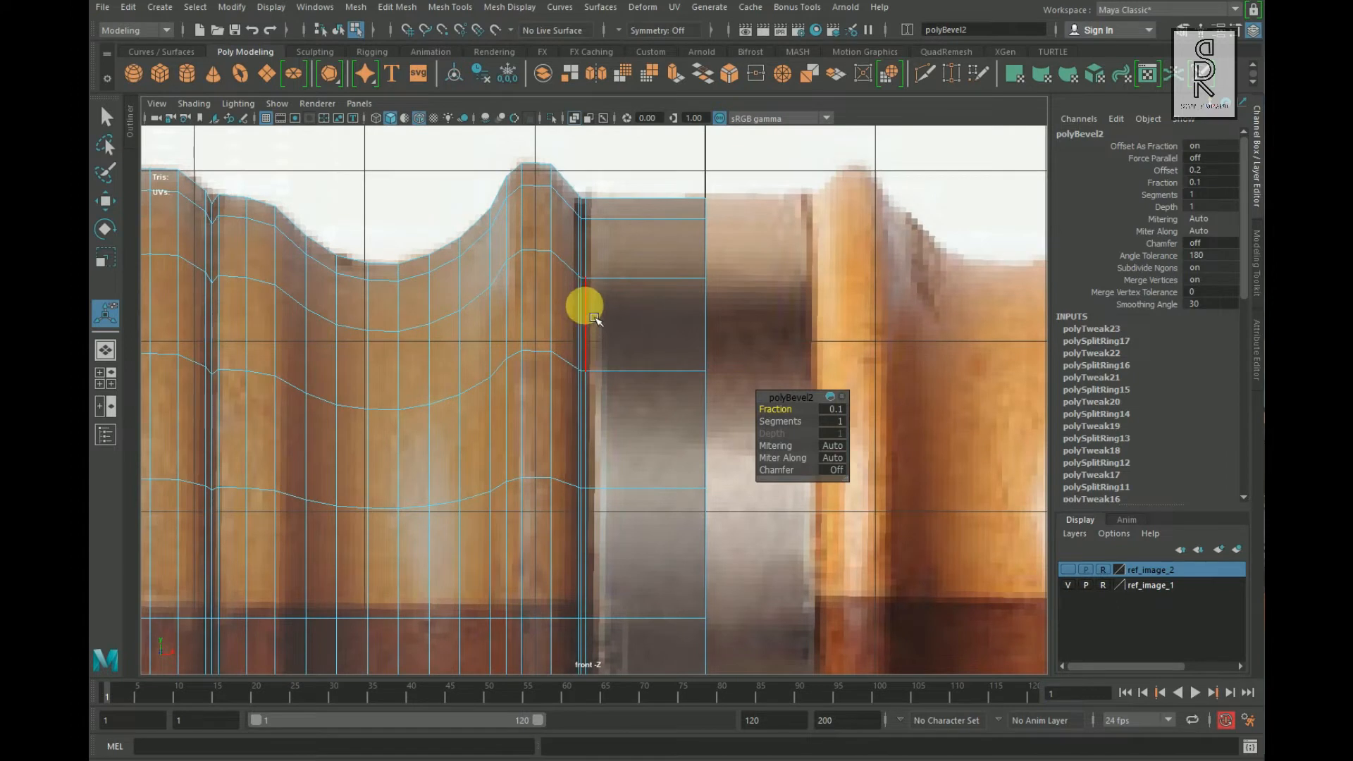
{"action": "double_click", "coordinate": [592, 320]}
{"action": "left_click", "coordinate": [105, 258]}
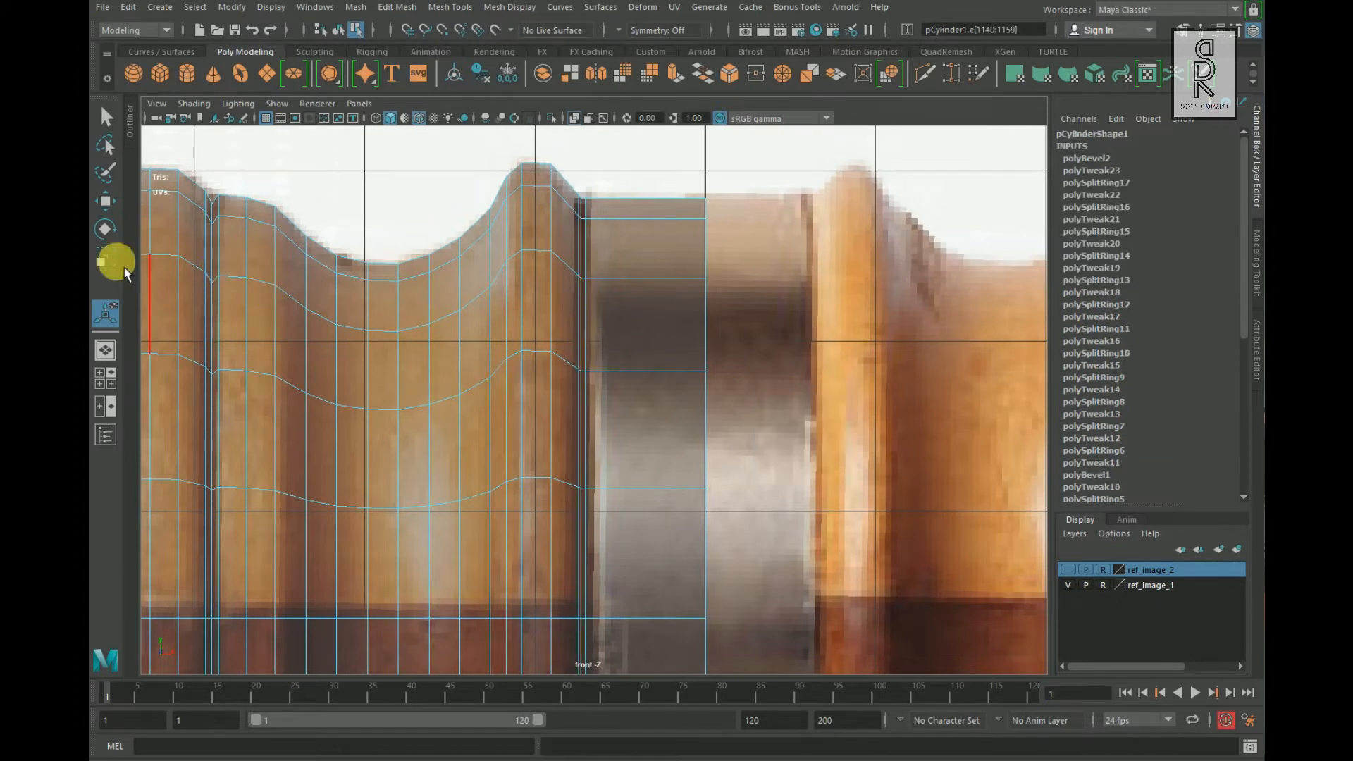
{"action": "left_click_drag", "start_coordinate": [575, 618], "coordinate": [574, 618]}
{"action": "right_click_drag", "start_coordinate": [707, 451], "coordinate": [642, 423], "text": "alt"}
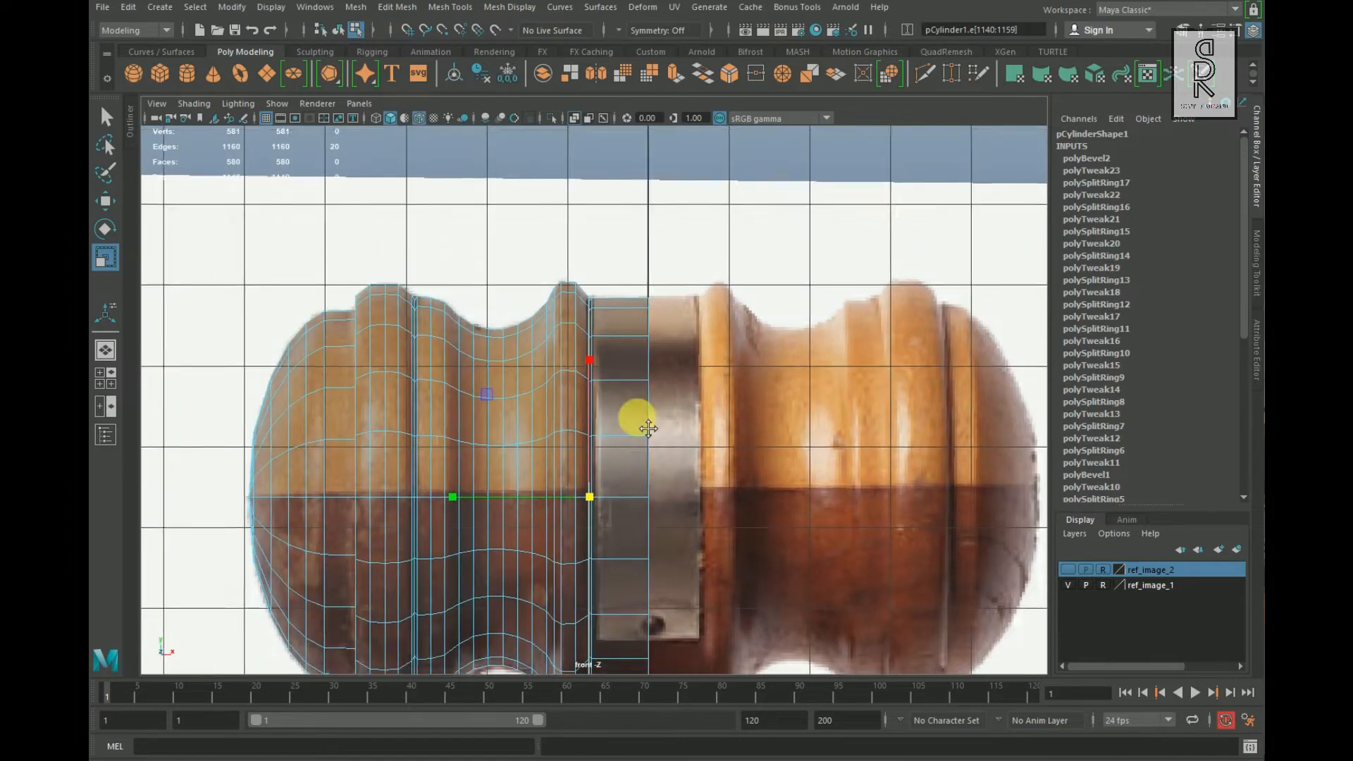
{"action": "middle_click_drag", "start_coordinate": [642, 423], "coordinate": [640, 303], "text": "alt"}
{"action": "right_click_drag", "start_coordinate": [636, 375], "coordinate": [632, 437], "text": "alt"}
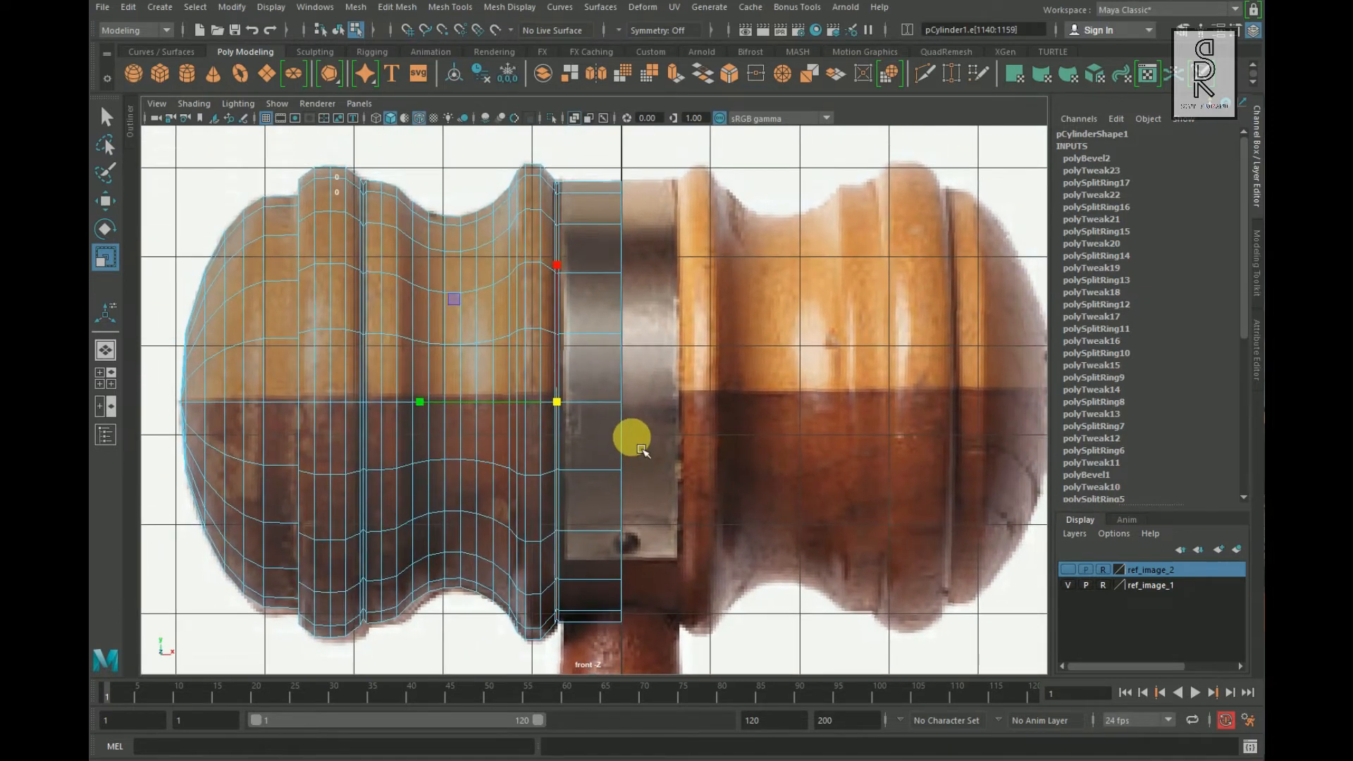
Step: Preview the head half smoothed in the perspective view and examine its grooves, rim and dome from several angles
{"action": "right_click_drag", "start_coordinate": [594, 333], "coordinate": [707, 283]}
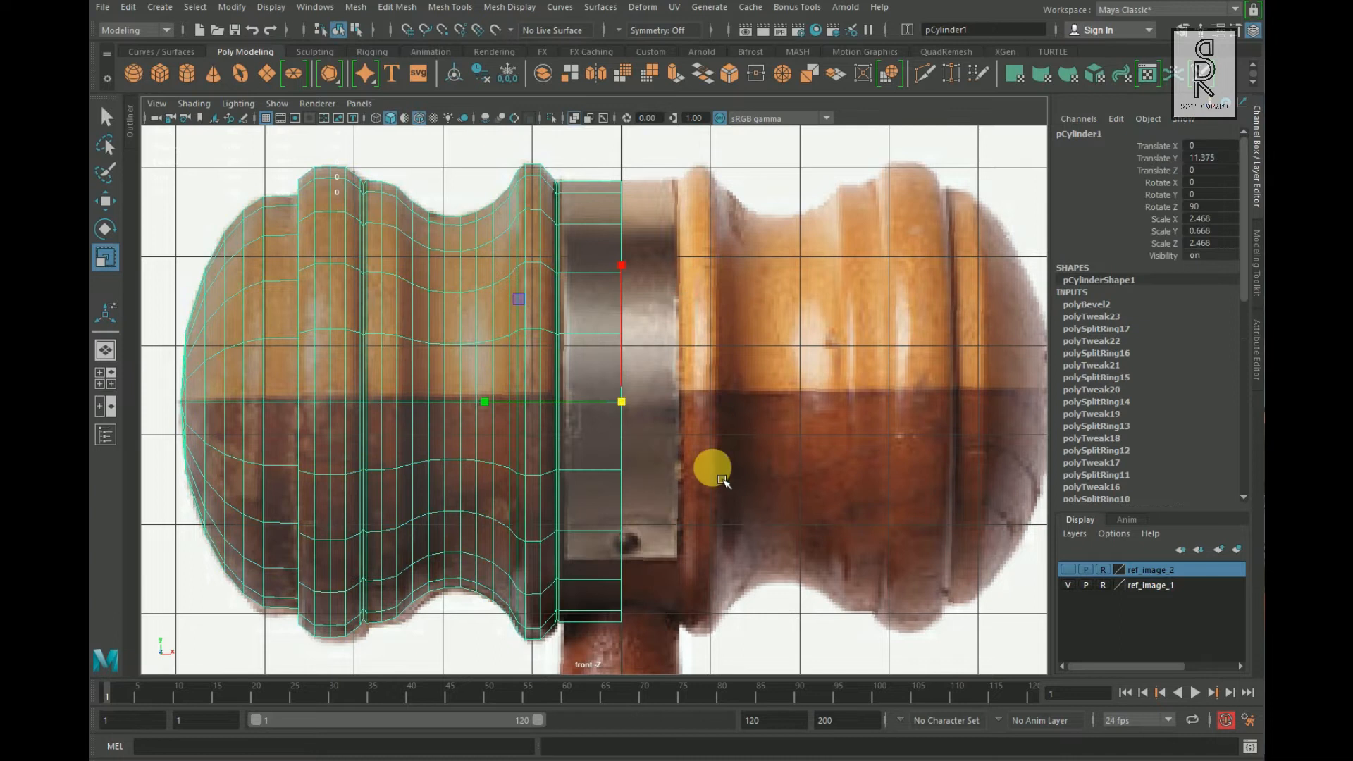
{"action": "key", "text": "space"}
{"action": "key", "text": "space"}
{"action": "left_click_drag", "start_coordinate": [807, 357], "coordinate": [848, 363], "text": "alt"}
{"action": "right_click_drag", "start_coordinate": [772, 422], "coordinate": [848, 469], "text": "alt"}
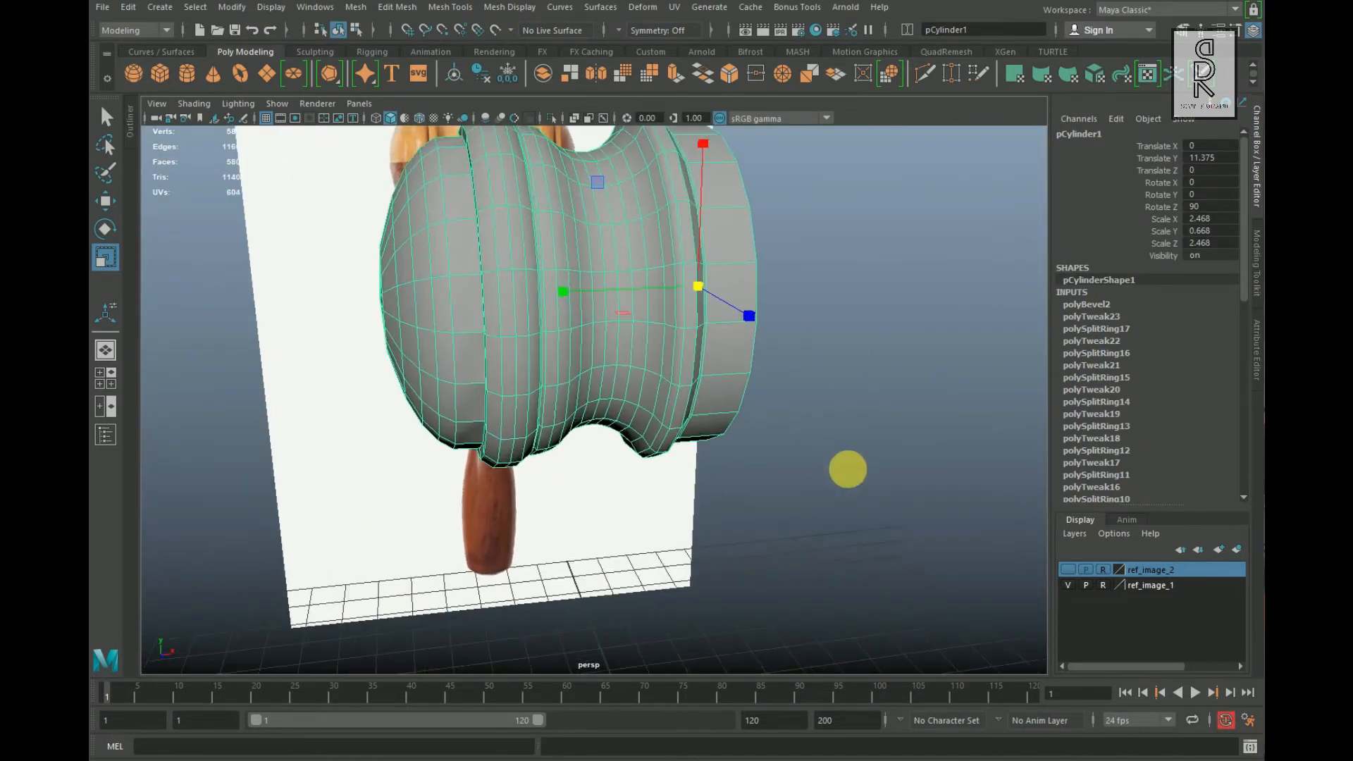
{"action": "key", "text": "3"}
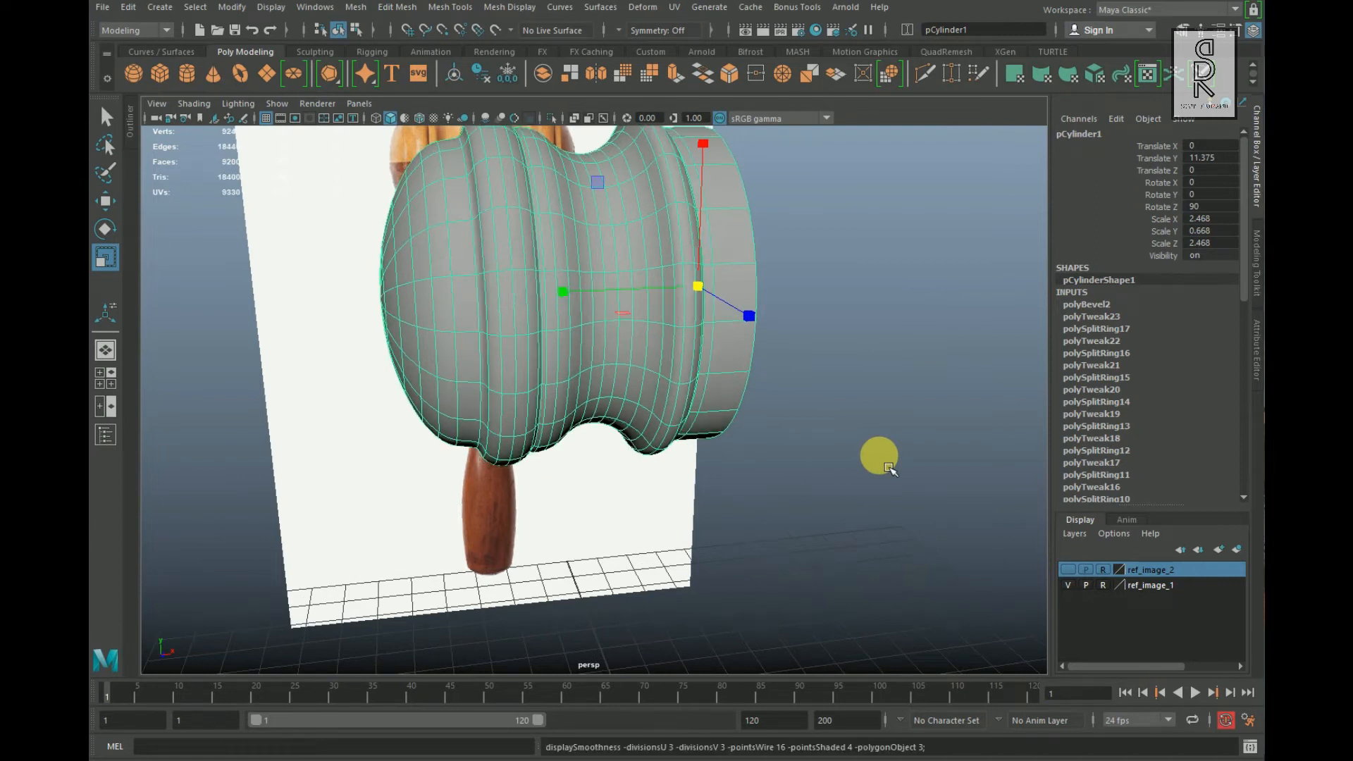
{"action": "left_click", "coordinate": [893, 461]}
{"action": "left_click_drag", "start_coordinate": [822, 430], "coordinate": [807, 480], "text": "alt"}
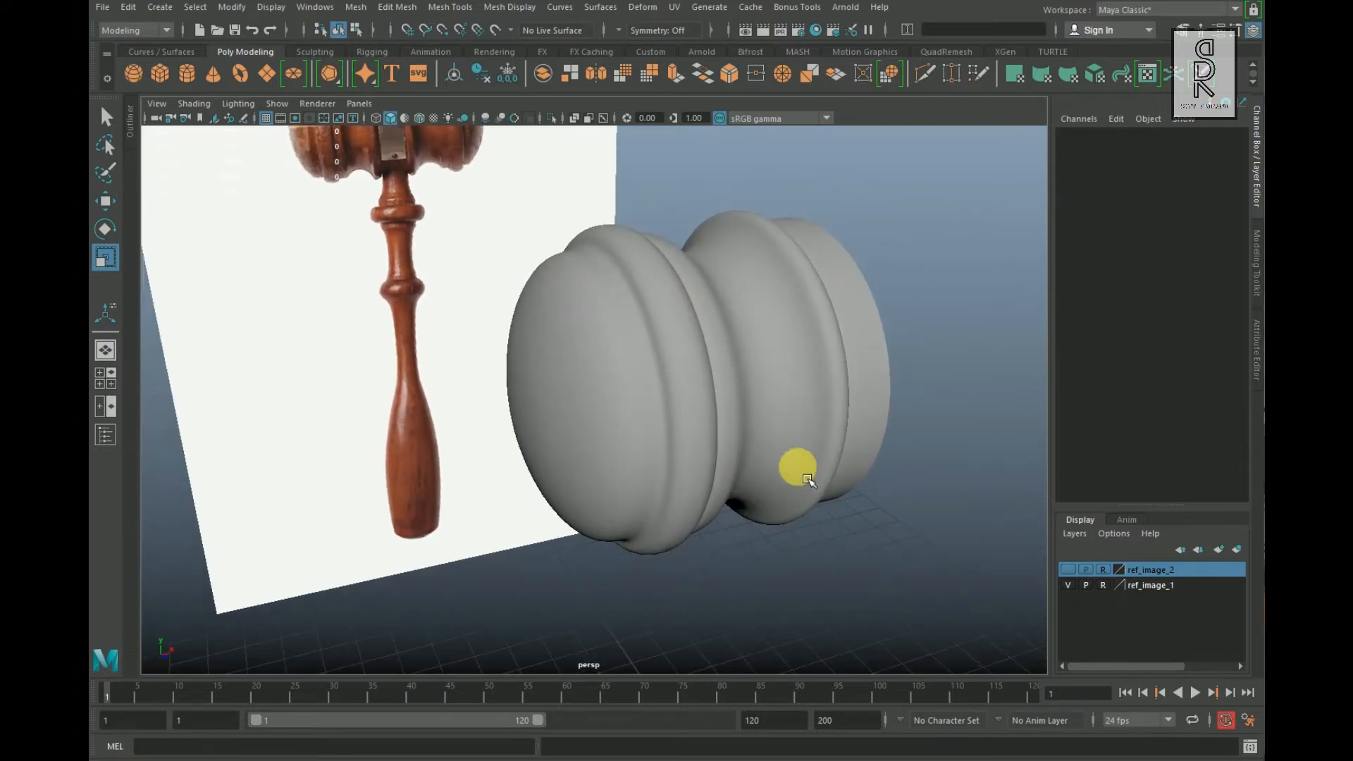
{"action": "left_click", "coordinate": [810, 481]}
{"action": "left_click", "coordinate": [884, 560]}
{"action": "left_click_drag", "start_coordinate": [885, 559], "coordinate": [747, 563], "text": "alt"}
Step: Select the head half in the front view and freeze its transformations
{"action": "left_click", "coordinate": [596, 442]}
{"action": "key", "text": "space"}
{"action": "key", "text": "space"}
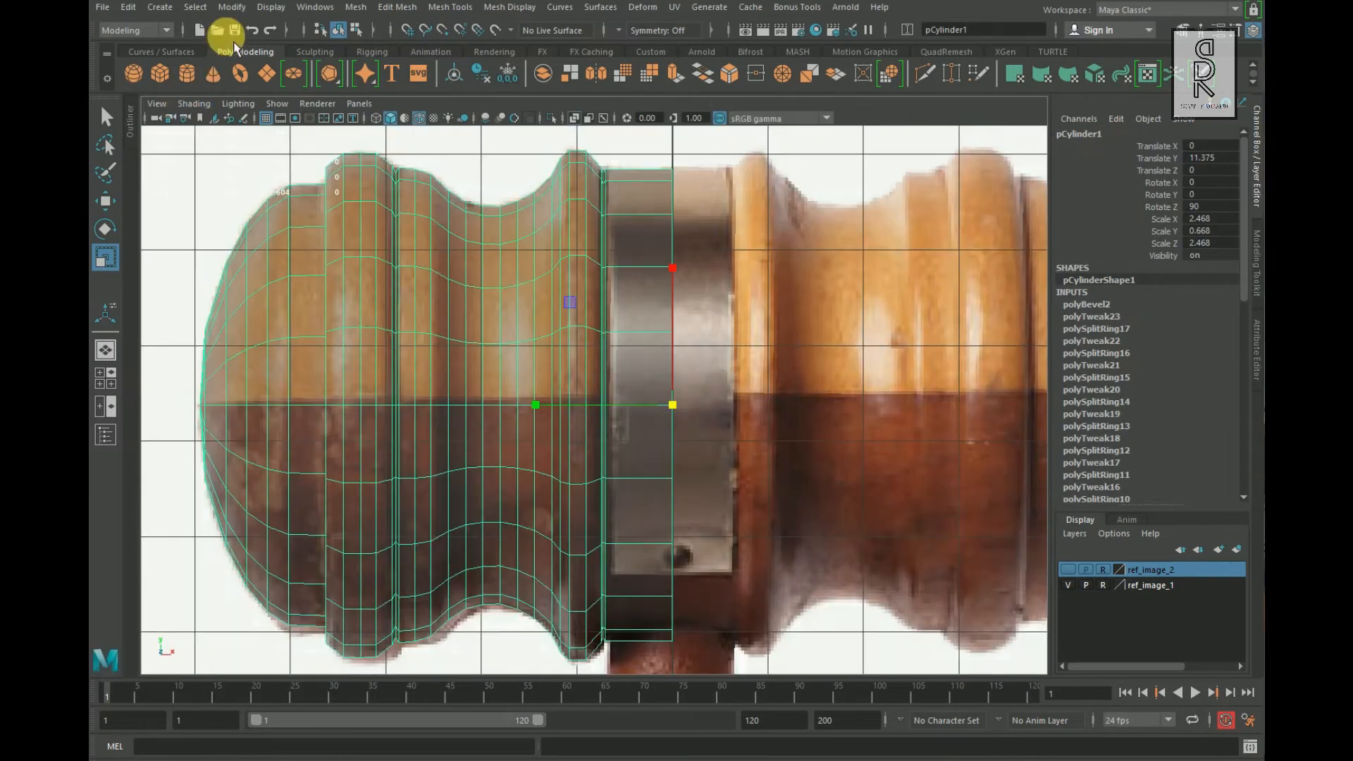
{"action": "left_click", "coordinate": [235, 10]}
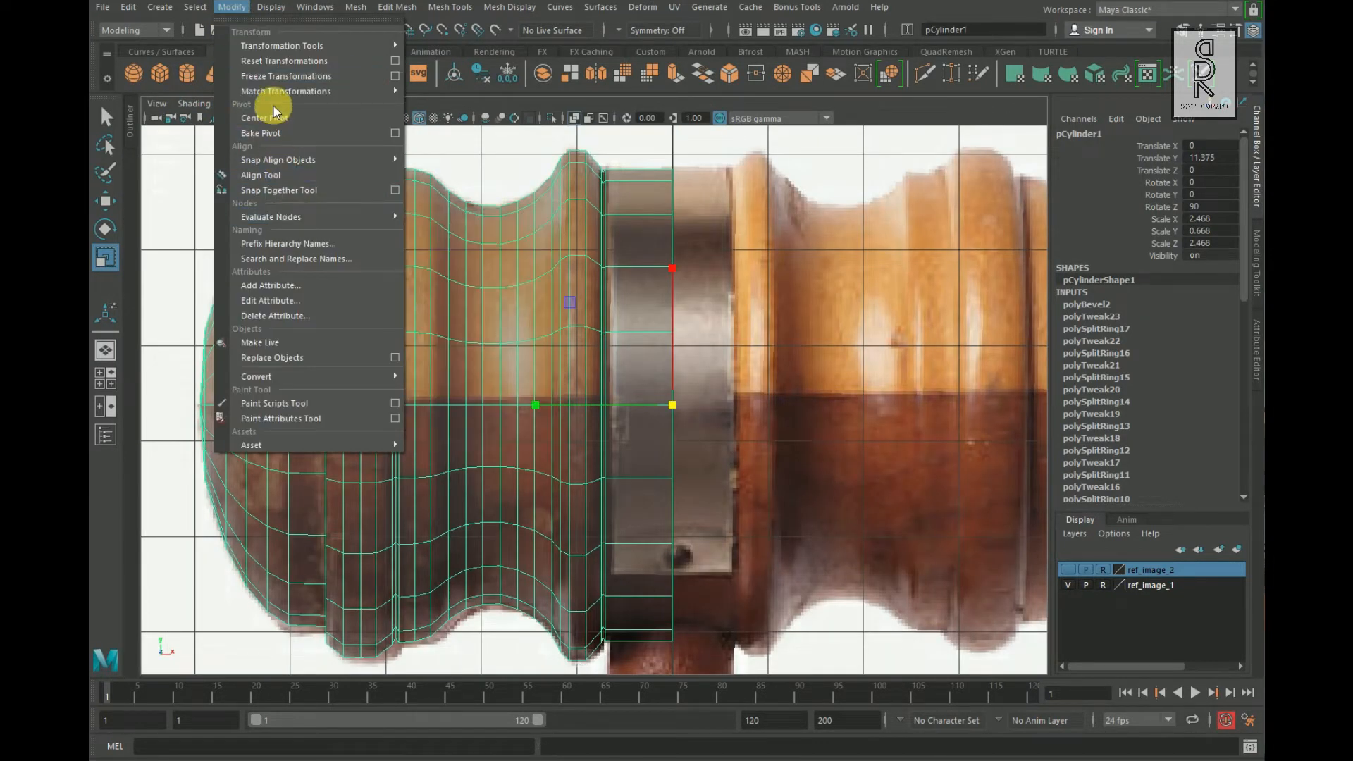
{"action": "left_click", "coordinate": [300, 75]}
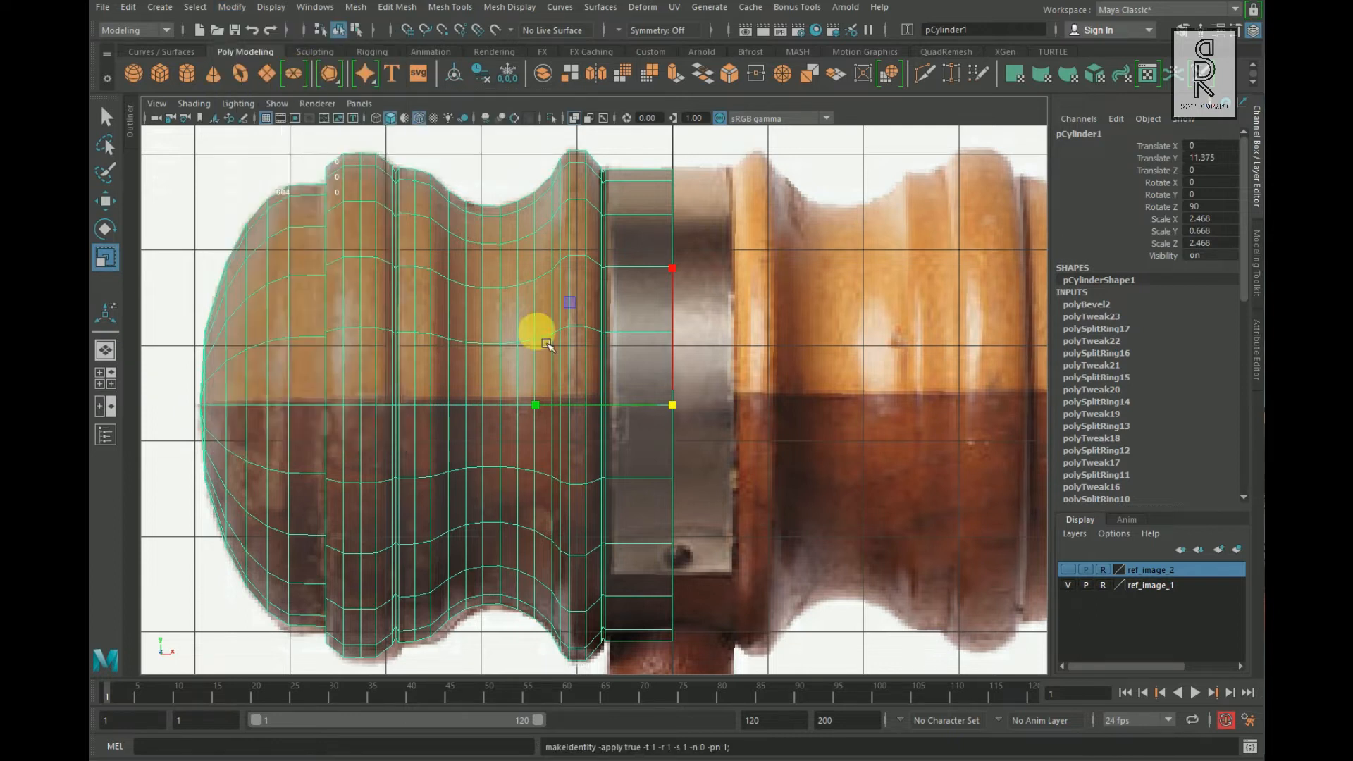
Step: Duplicate the head half and mirror the copy to the other side by setting its Scale X to -1
{"action": "scroll", "coordinate": [767, 474], "scroll_direction": "down", "scroll_amount": 3}
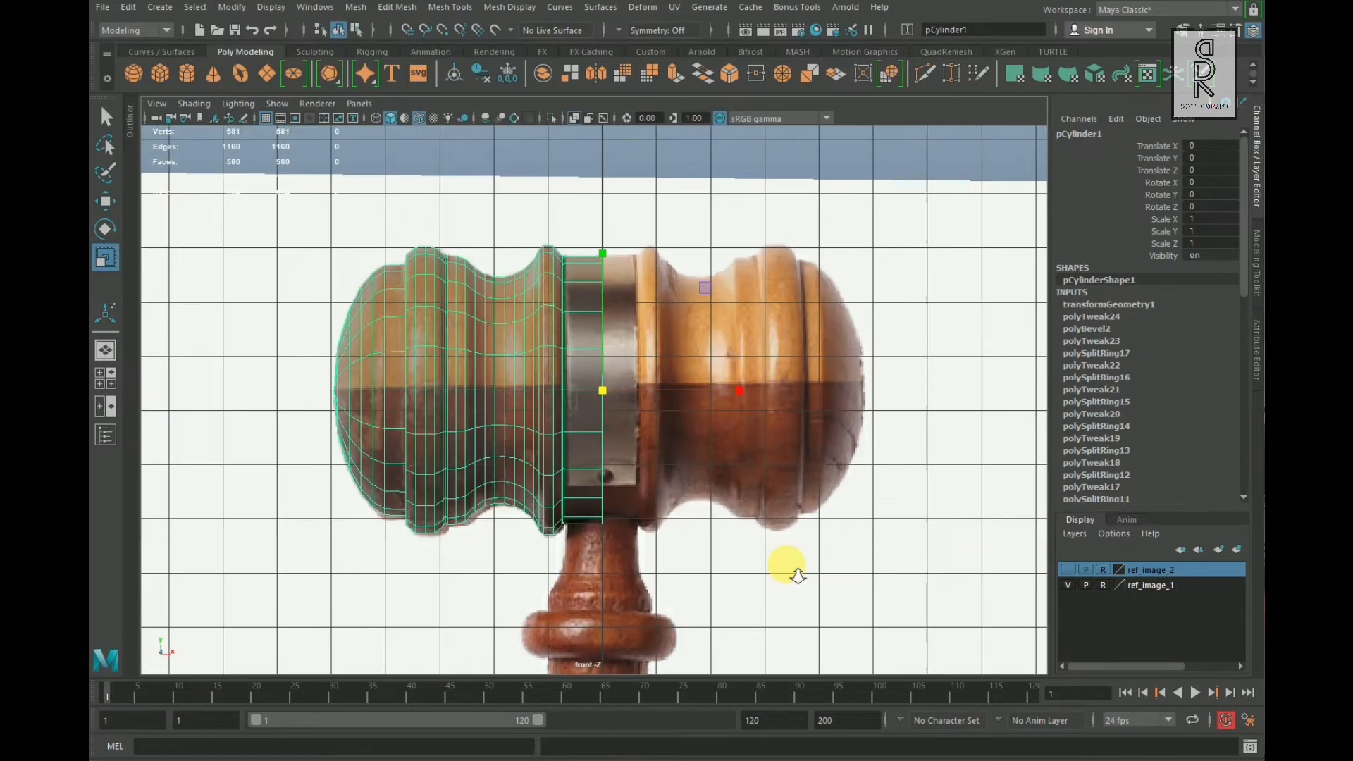
{"action": "key", "text": "ctrl+d"}
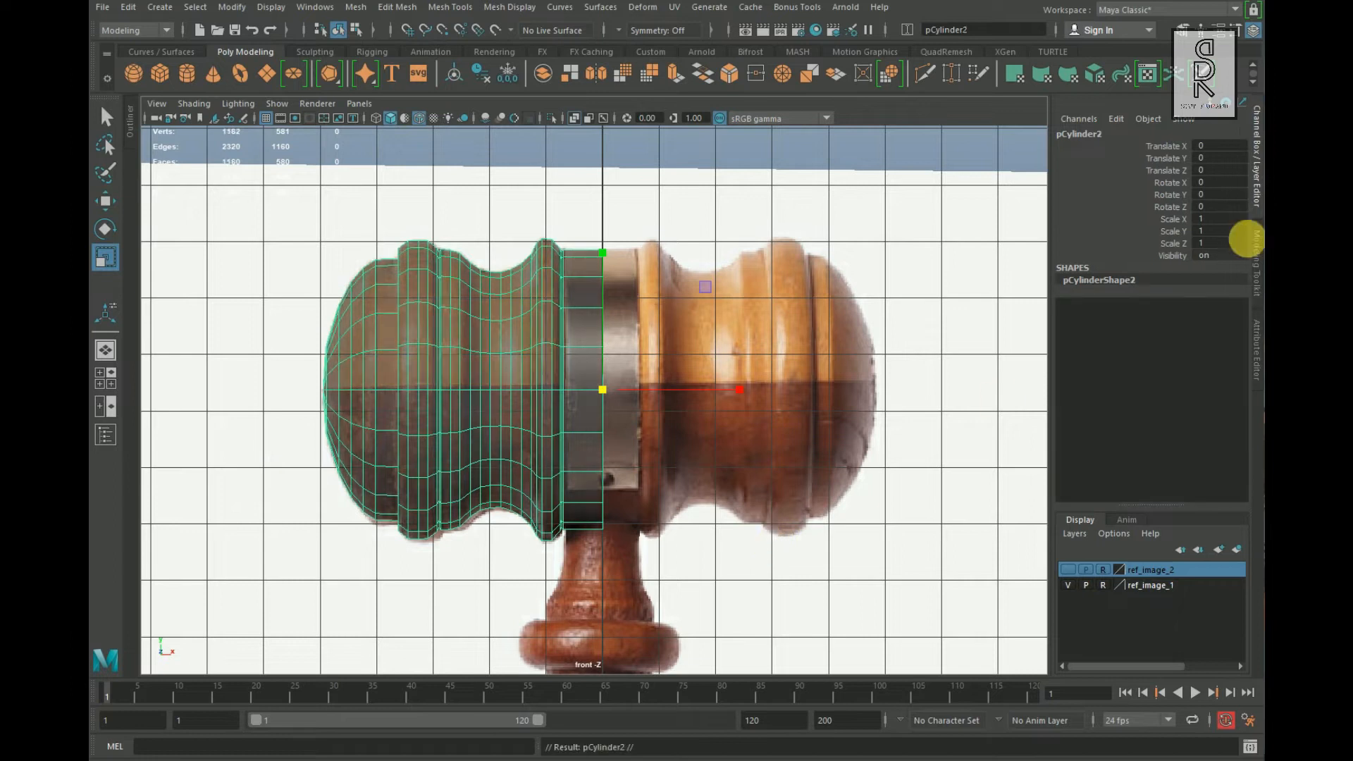
{"action": "left_click", "coordinate": [1222, 224]}
{"action": "type", "text": "-1"}
{"action": "key", "text": "Return"}
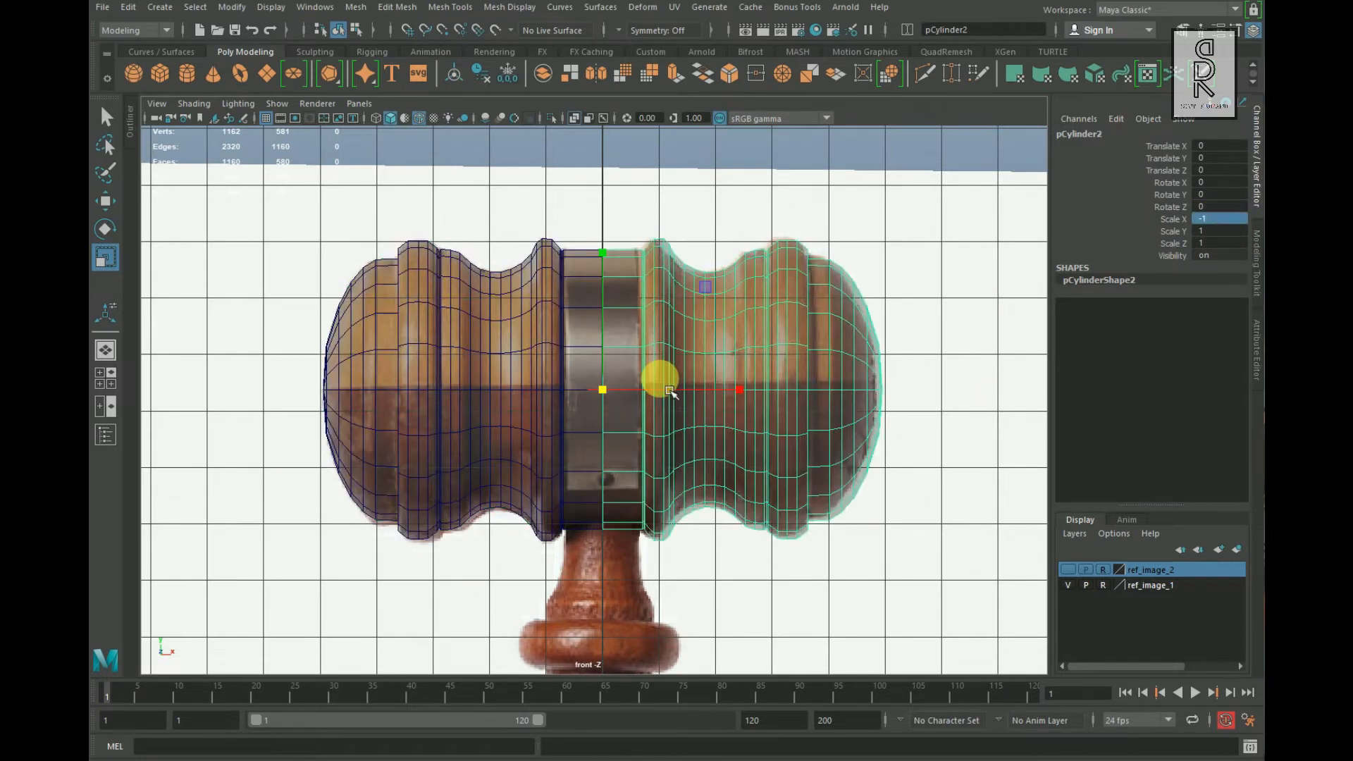
{"action": "key", "text": "space"}
{"action": "key", "text": "space"}
{"action": "left_click", "coordinate": [966, 494]}
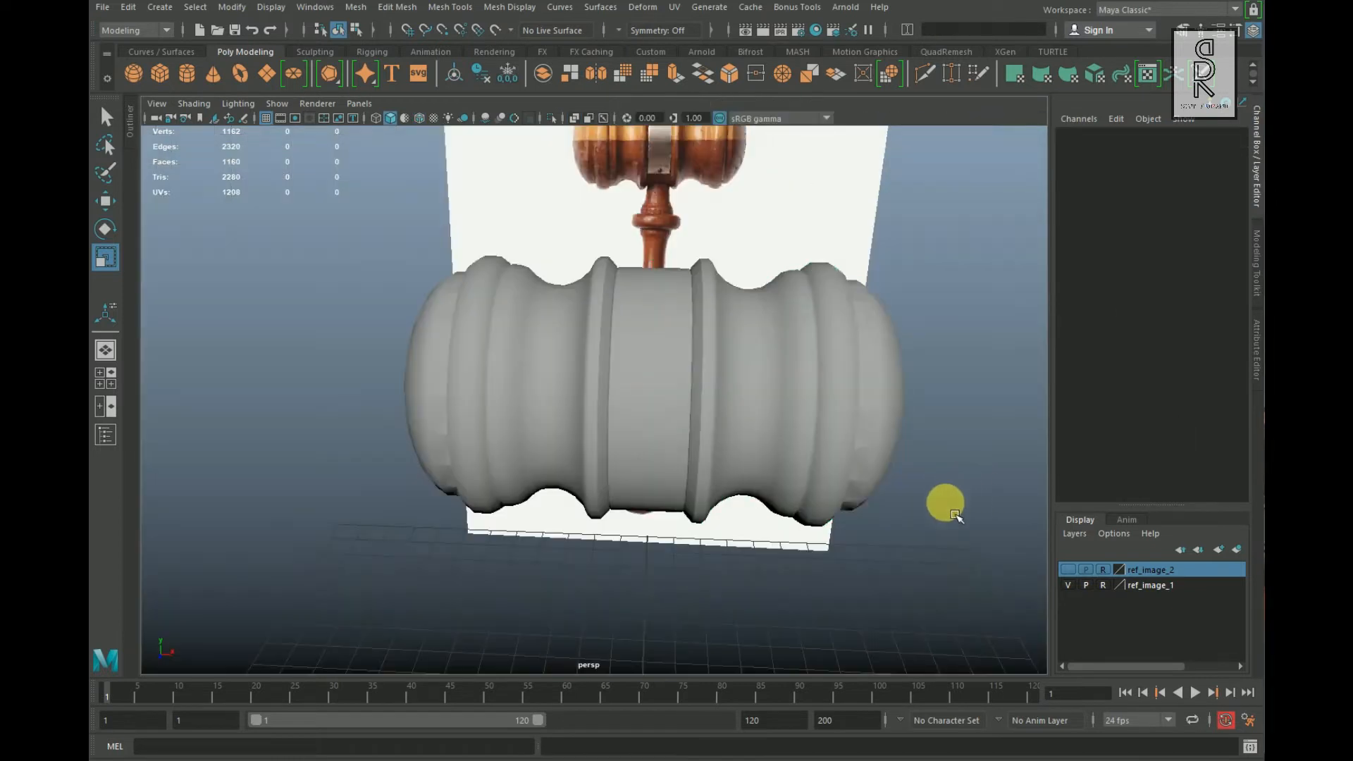
{"action": "scroll", "coordinate": [930, 513], "scroll_direction": "down", "scroll_amount": 3}
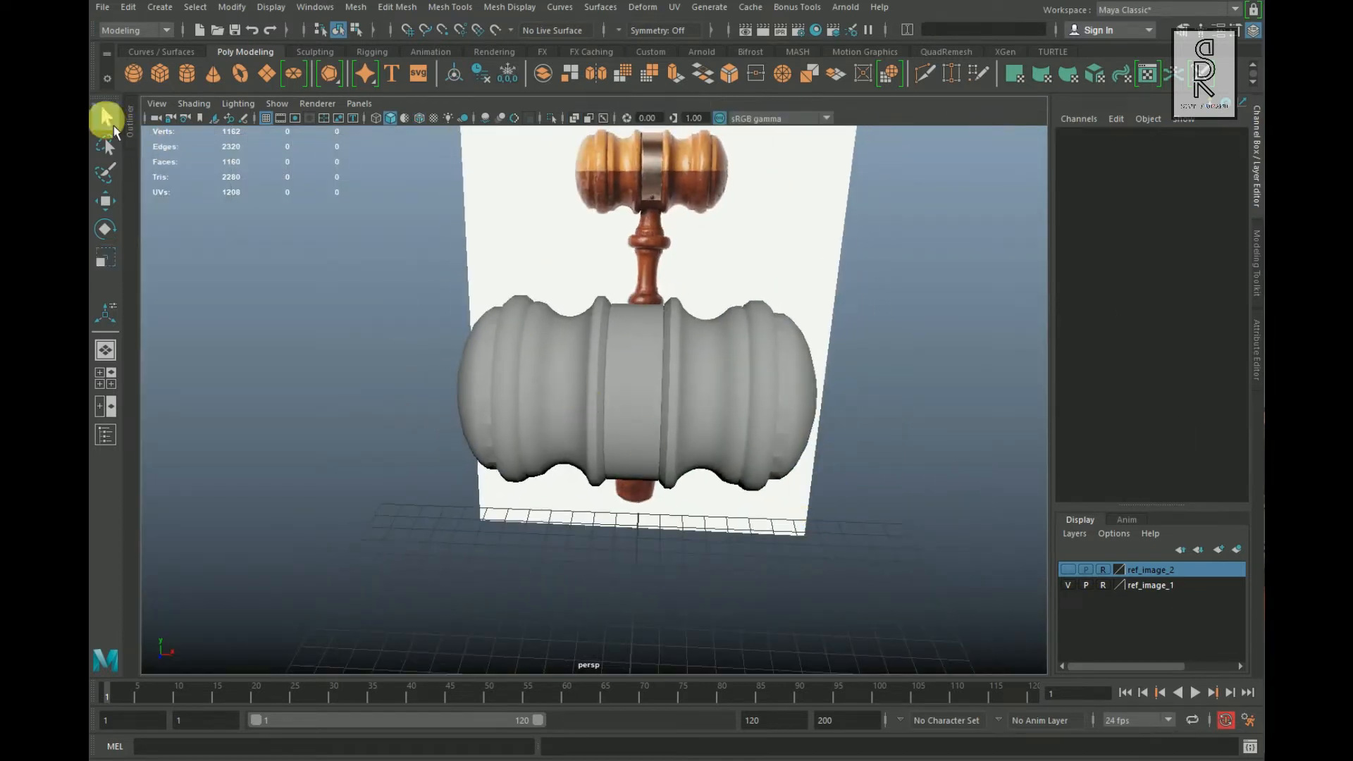
Step: Select both halves of the gavel head and combine them into one mesh
{"action": "left_click", "coordinate": [578, 413]}
{"action": "left_click", "coordinate": [736, 420], "text": "shift"}
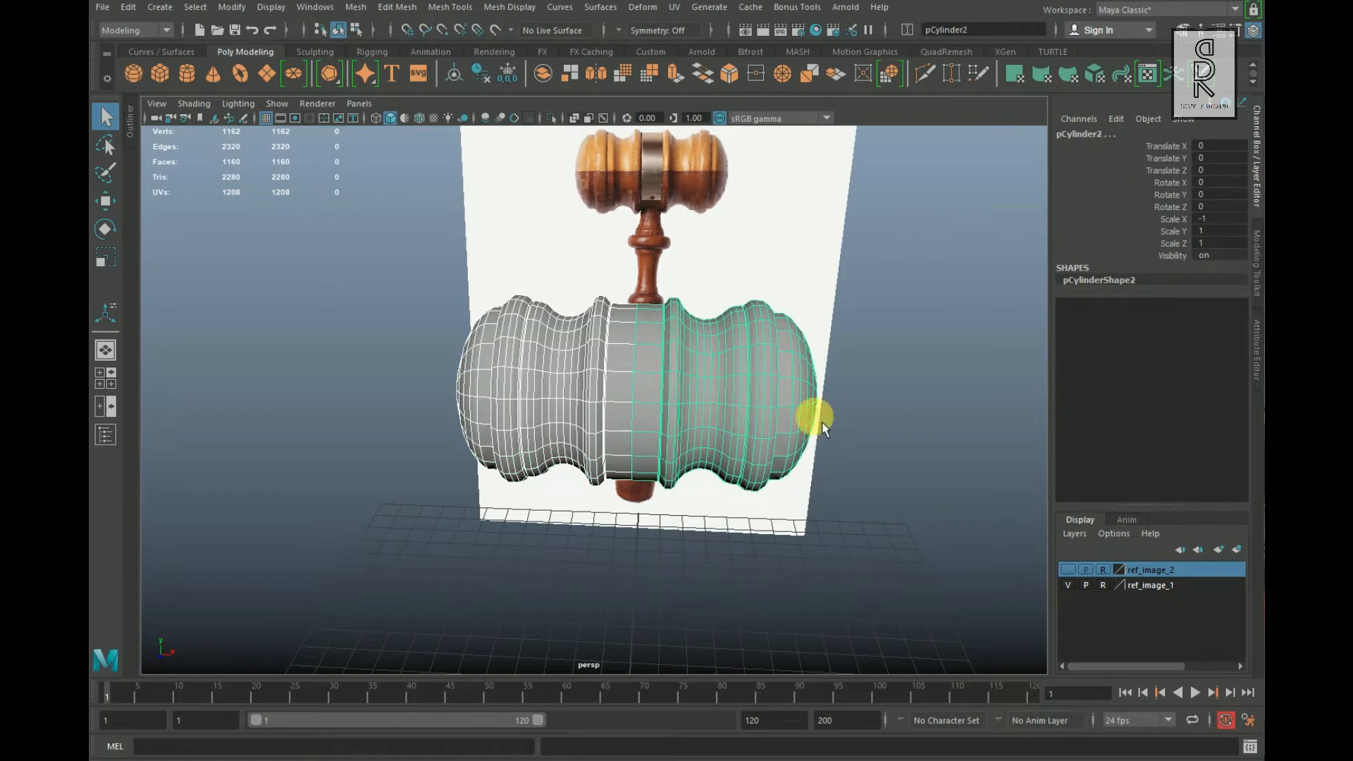
{"action": "right_click", "coordinate": [908, 272], "text": "shift"}
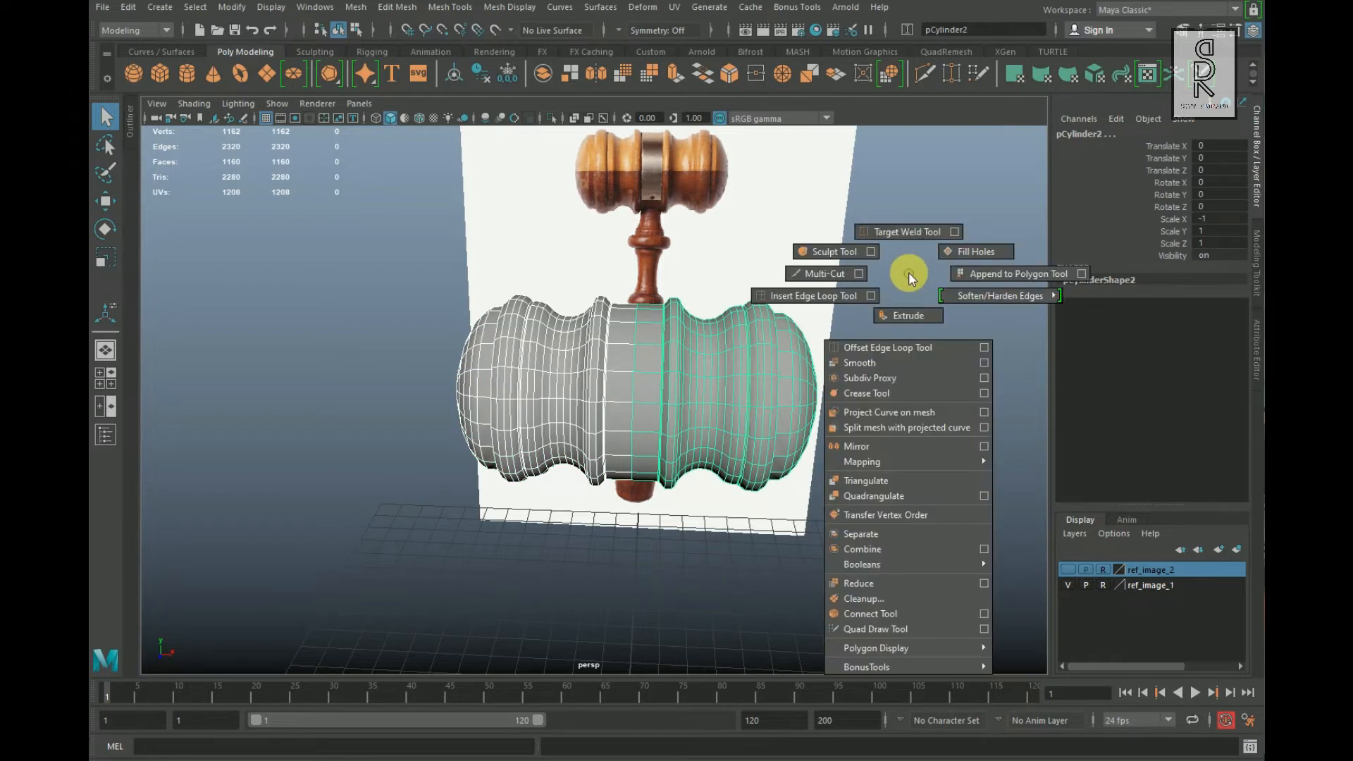
{"action": "left_click", "coordinate": [899, 551]}
{"action": "left_click_drag", "start_coordinate": [626, 465], "coordinate": [664, 468], "text": "alt"}
Step: In the front view, select all vertices on the centre seam of the head and merge them with a 0.01 distance threshold
{"action": "key", "text": "space"}
{"action": "key", "text": "space"}
{"action": "right_click_drag", "start_coordinate": [589, 338], "coordinate": [574, 247]}
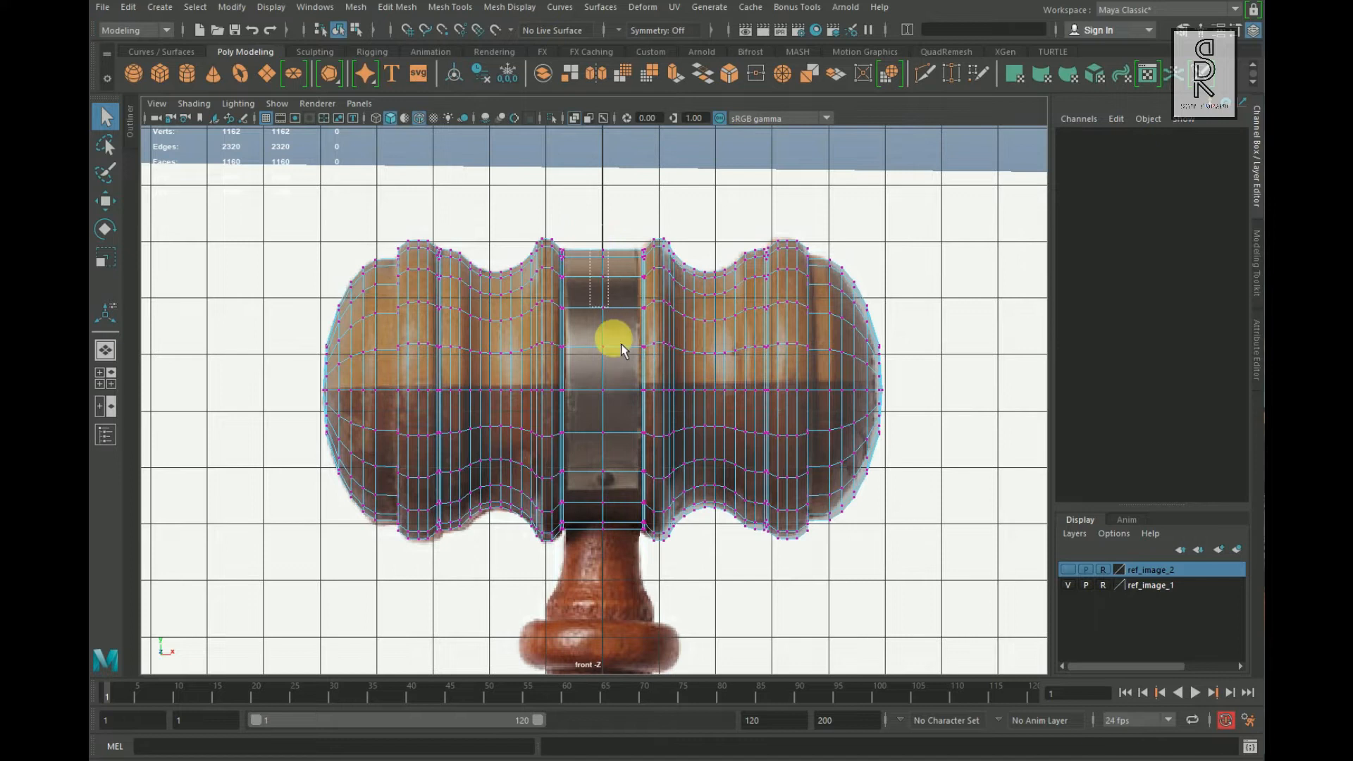
{"action": "left_click_drag", "start_coordinate": [629, 498], "coordinate": [634, 589]}
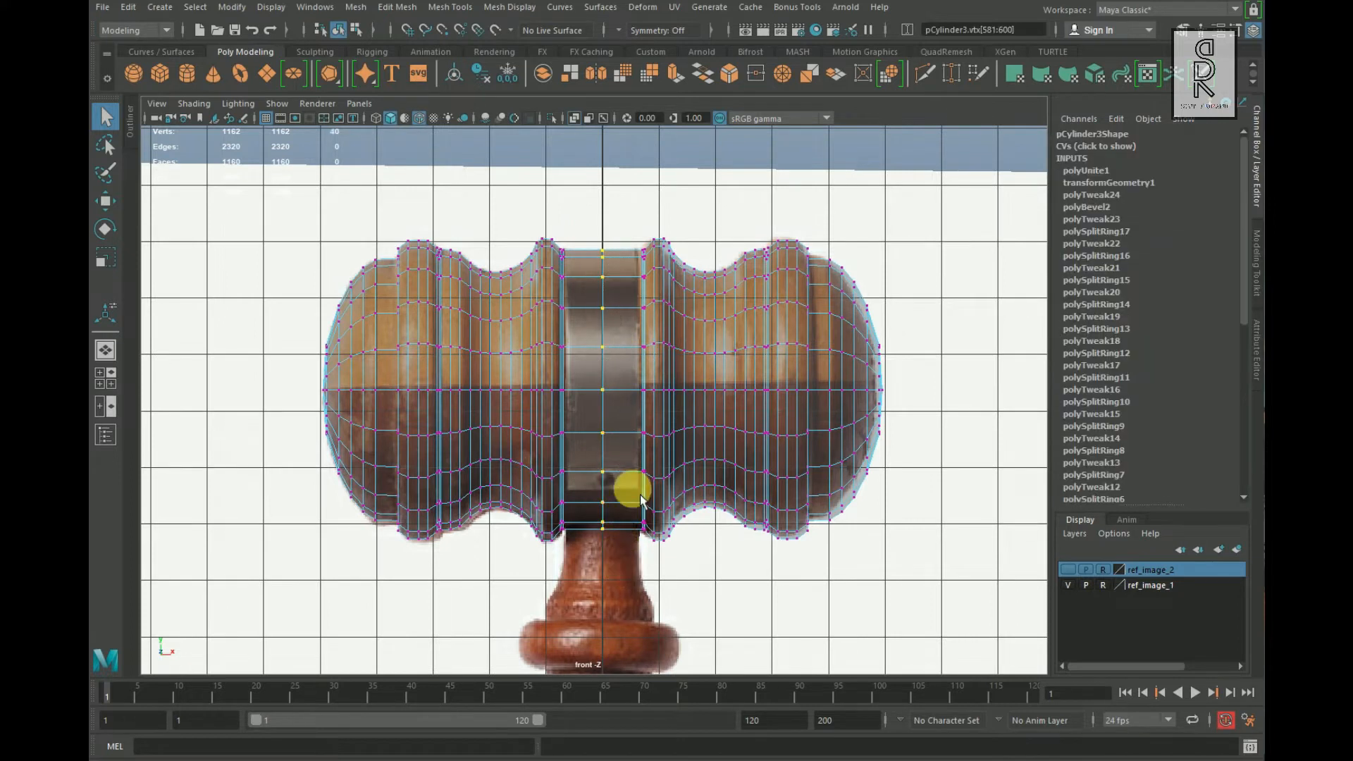
{"action": "right_click", "coordinate": [631, 369], "text": "shift"}
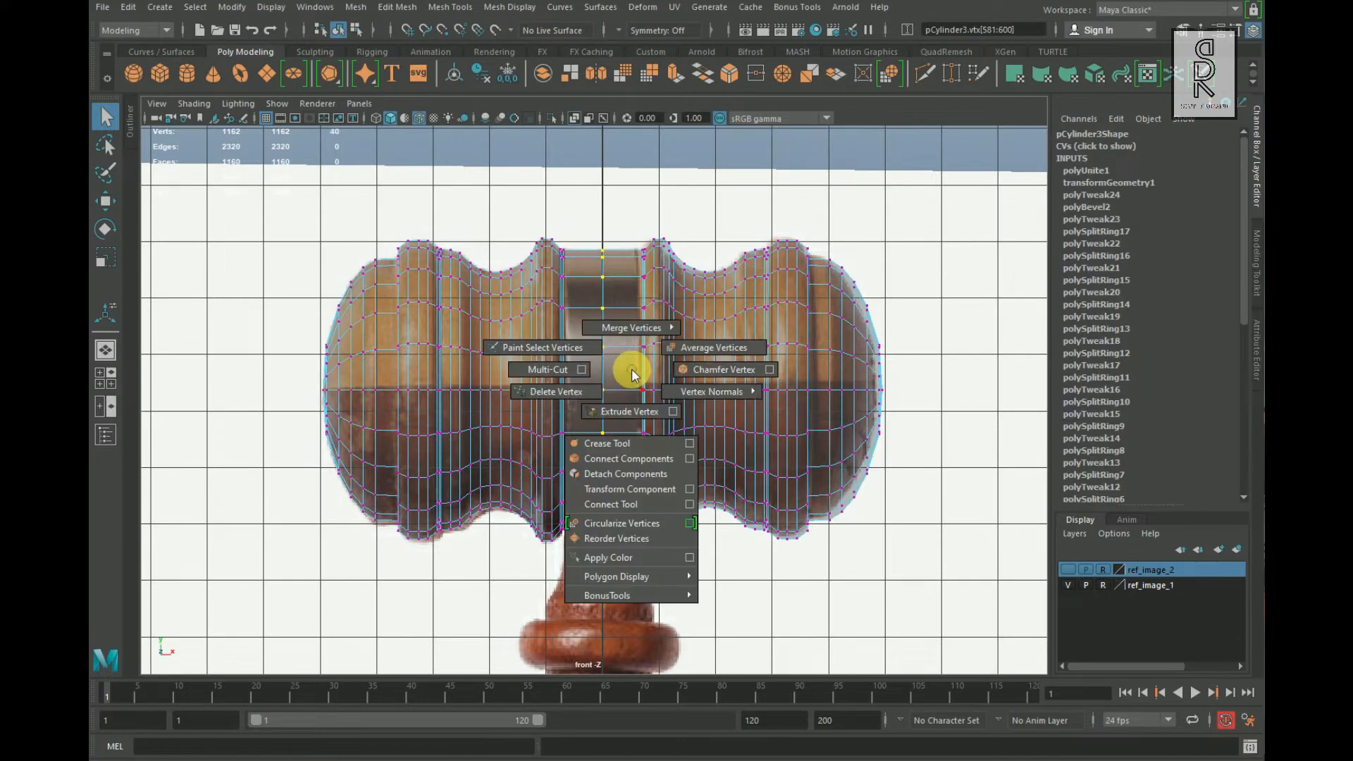
{"action": "mouse_move", "coordinate": [634, 313]}
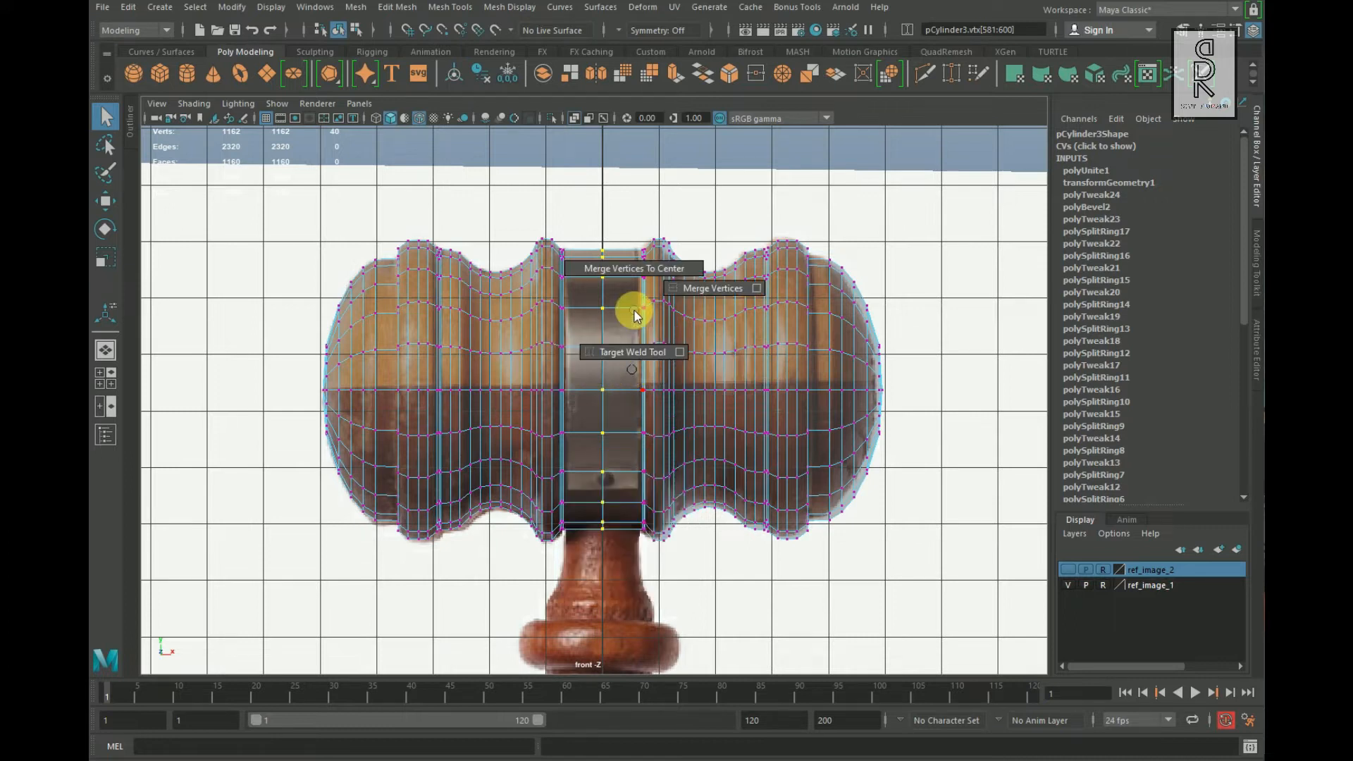
{"action": "left_click", "coordinate": [689, 289]}
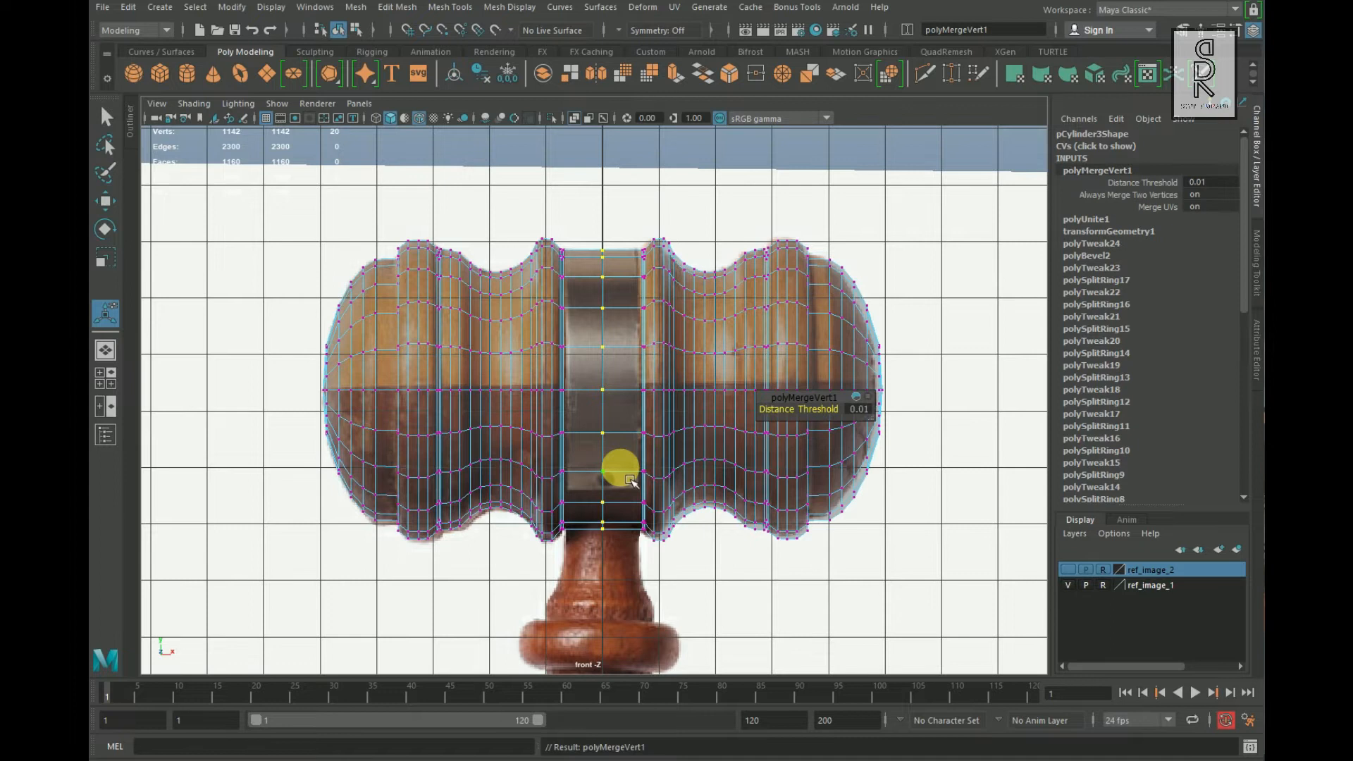
Step: Split the edge rings on both sides of the metal band's centre seam to add one edge loop to each, and return to object mode
{"action": "scroll", "coordinate": [629, 480], "scroll_direction": "up", "scroll_amount": 3}
{"action": "right_click_drag", "start_coordinate": [647, 302], "coordinate": [645, 271]}
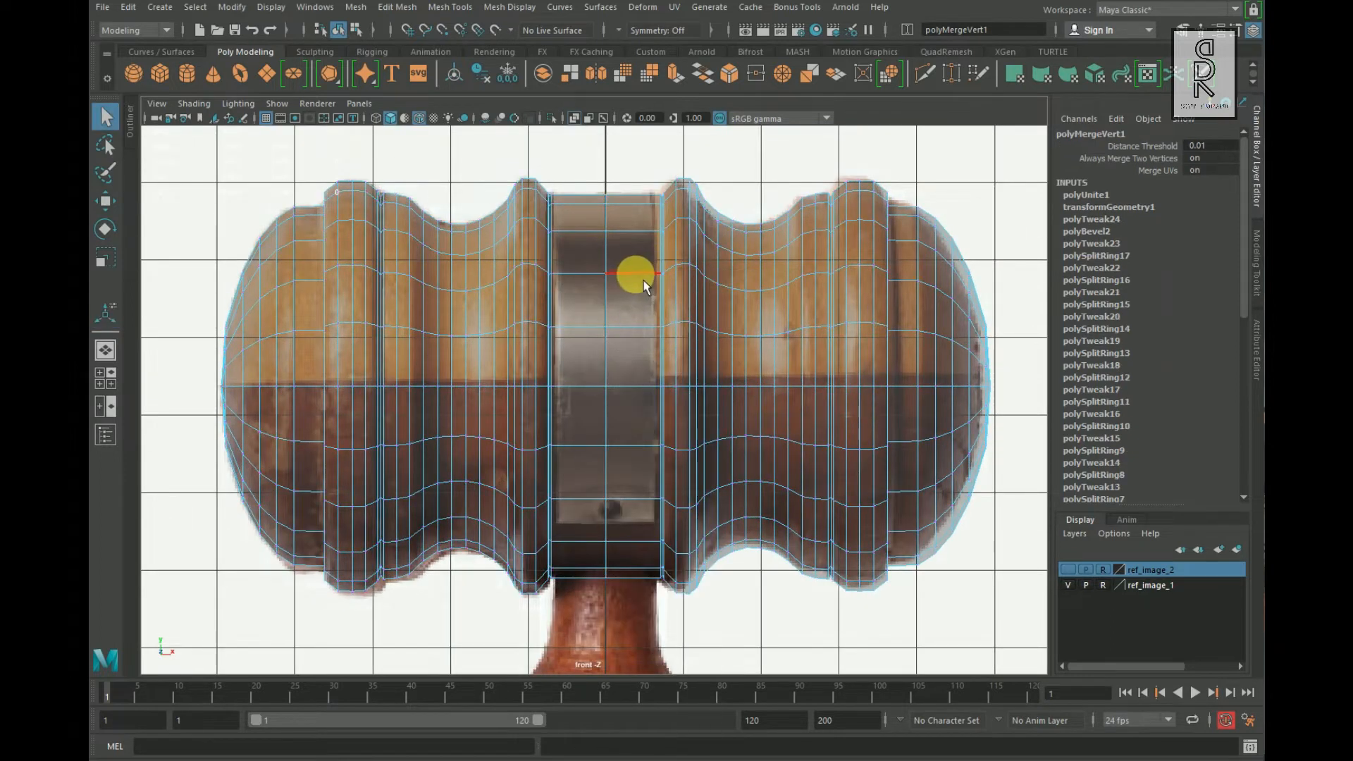
{"action": "left_click", "coordinate": [641, 279]}
{"action": "right_click_drag", "start_coordinate": [755, 289], "coordinate": [798, 385], "text": "ctrl"}
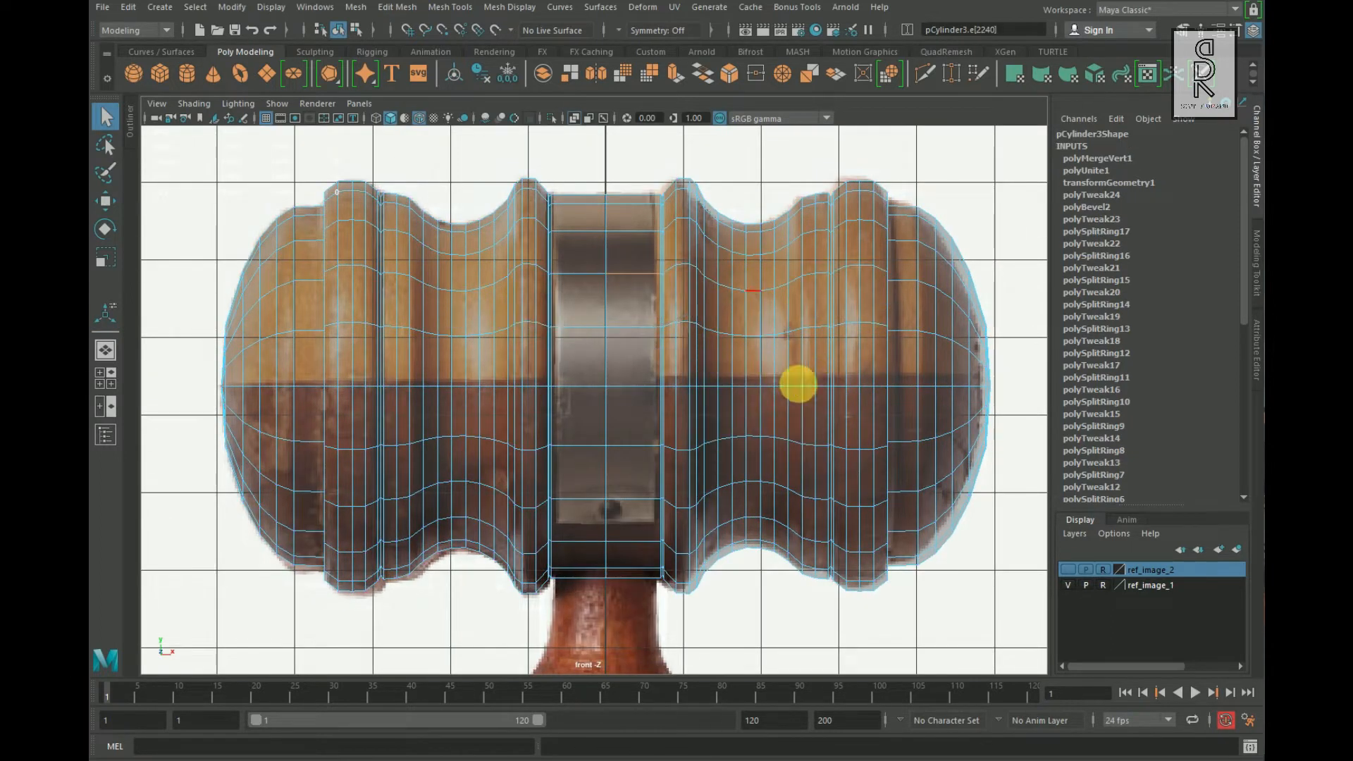
{"action": "left_click", "coordinate": [583, 338]}
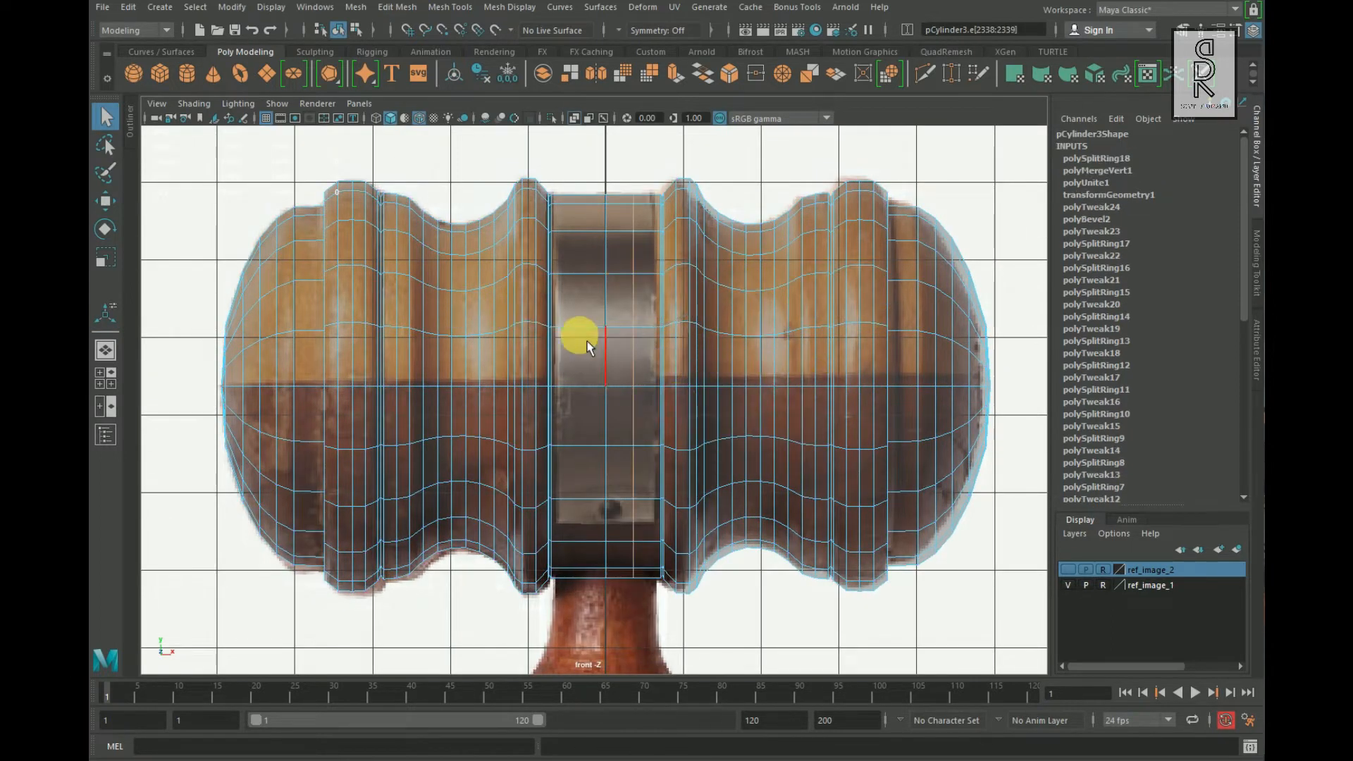
{"action": "left_click", "coordinate": [644, 392]}
{"action": "right_click_drag", "start_coordinate": [625, 322], "coordinate": [754, 263]}
Step: Turn on smooth preview for the combined head in the perspective view and examine it from an angle
{"action": "key", "text": "space"}
{"action": "key", "text": "space"}
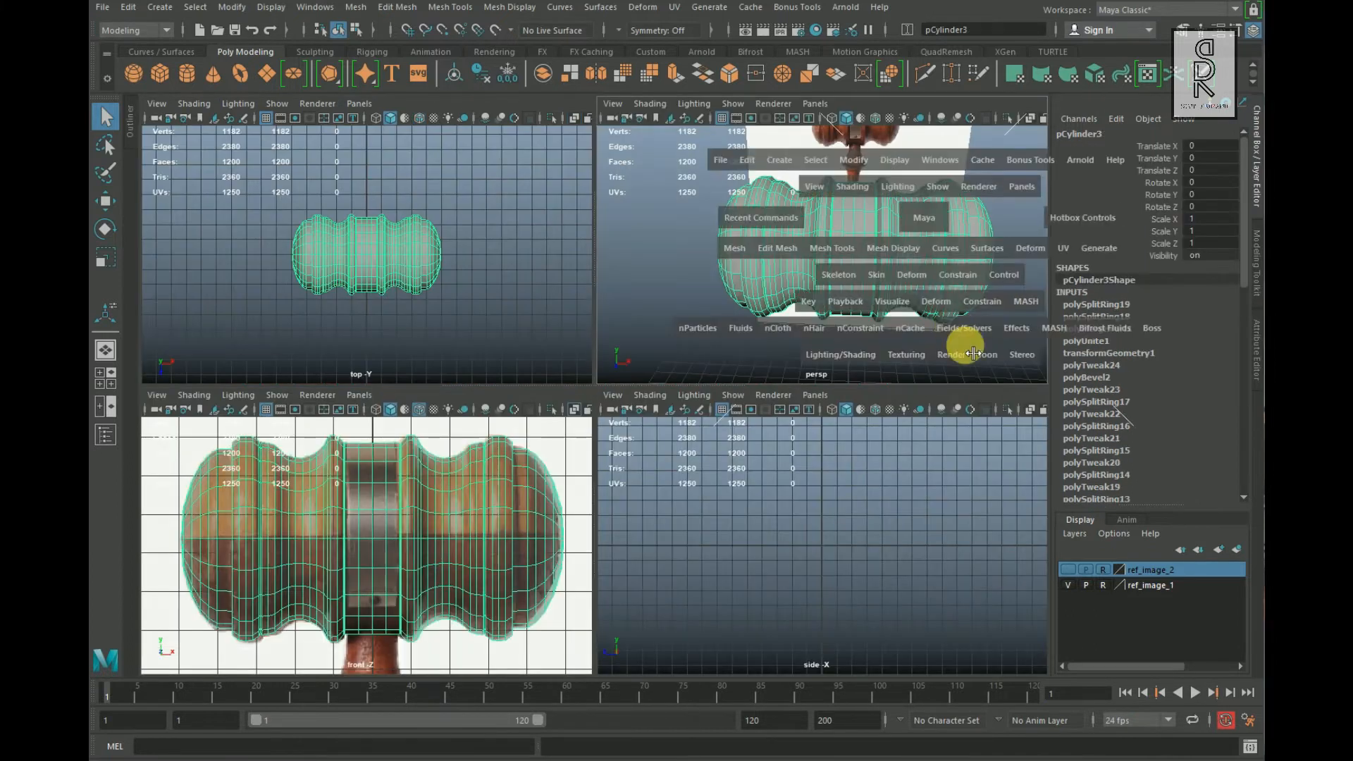
{"action": "left_click", "coordinate": [991, 504]}
{"action": "left_click_drag", "start_coordinate": [835, 538], "coordinate": [799, 521], "text": "alt"}
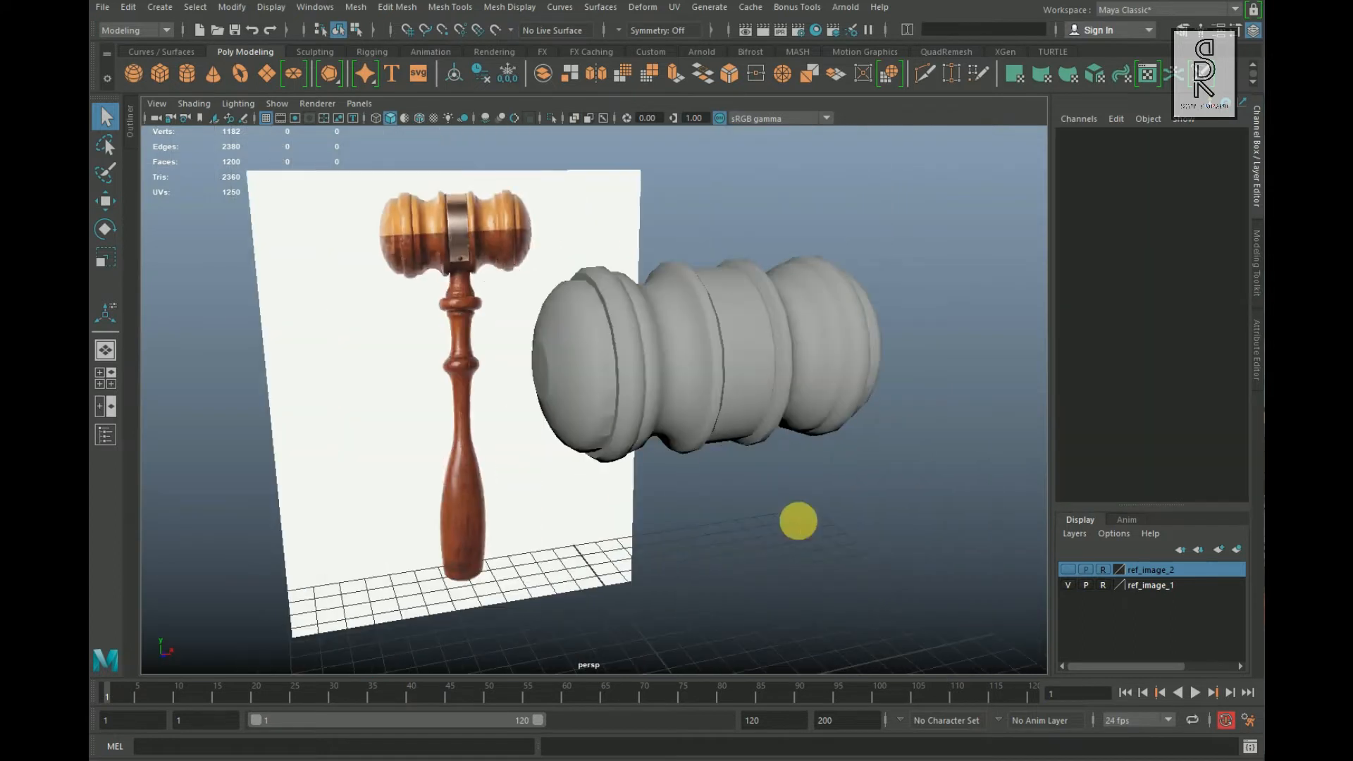
{"action": "left_click", "coordinate": [797, 409]}
{"action": "key", "text": "3"}
{"action": "left_click", "coordinate": [744, 528]}
{"action": "left_click_drag", "start_coordinate": [744, 528], "coordinate": [674, 506], "text": "alt"}
Step: Select the gavel head in the front view and put it in a new display layer named model
{"action": "key", "text": "space"}
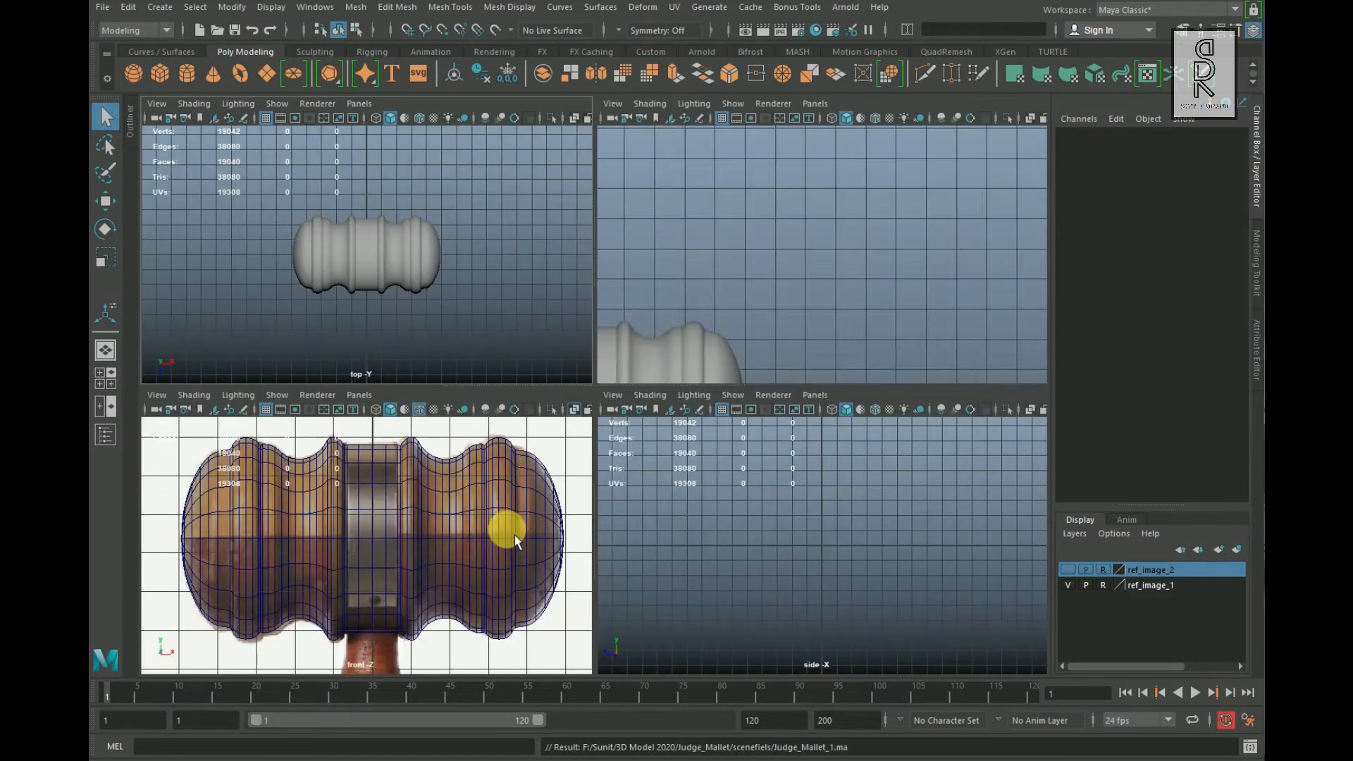
{"action": "key", "text": "space"}
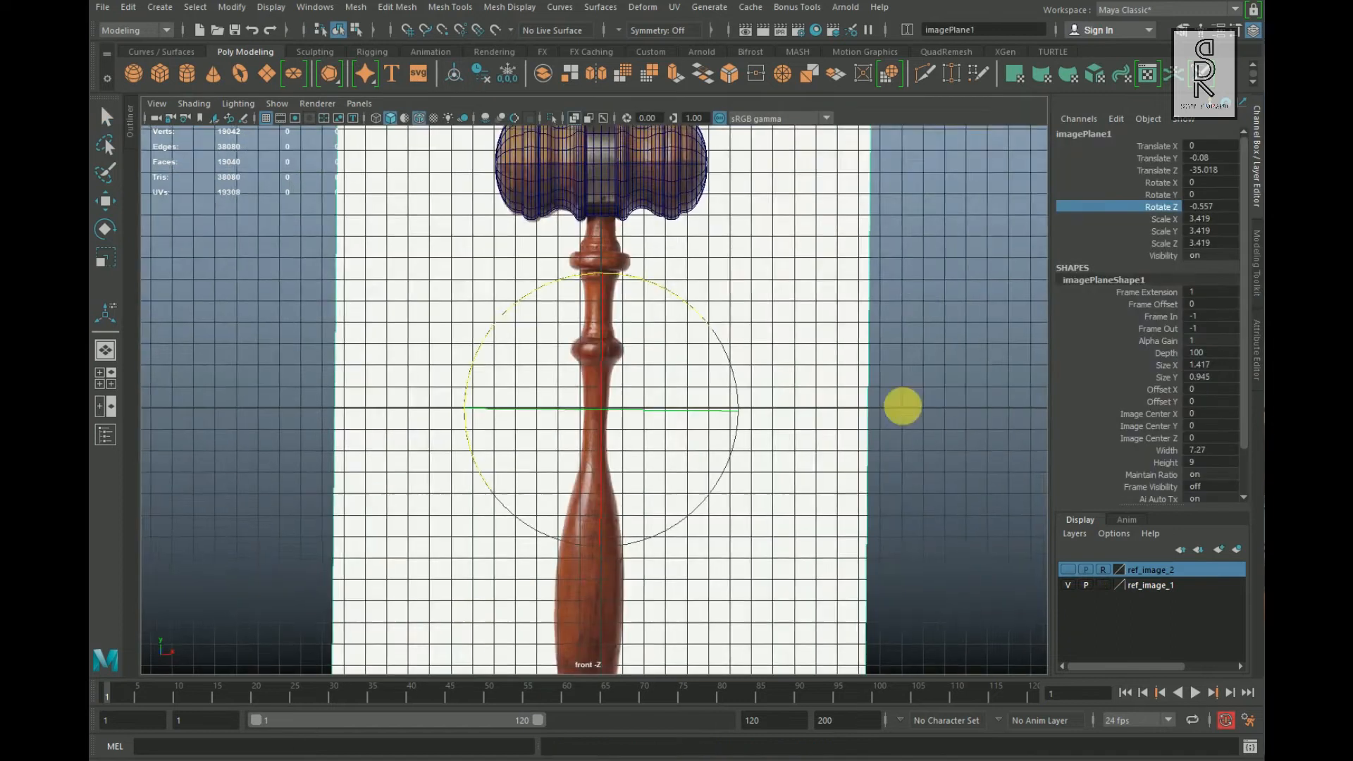
{"action": "scroll", "coordinate": [905, 412], "scroll_direction": "down", "scroll_amount": 3}
{"action": "left_click", "coordinate": [672, 209]}
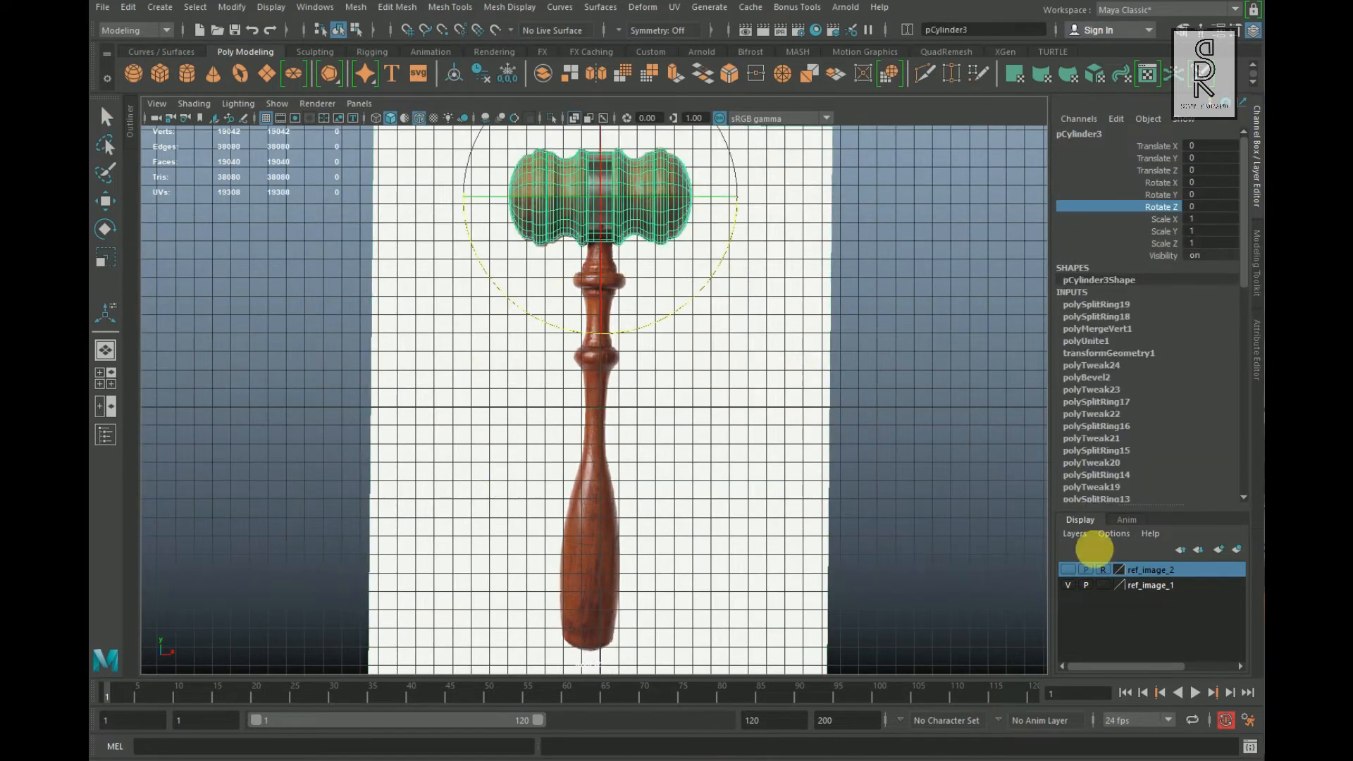
{"action": "left_click", "coordinate": [1237, 550]}
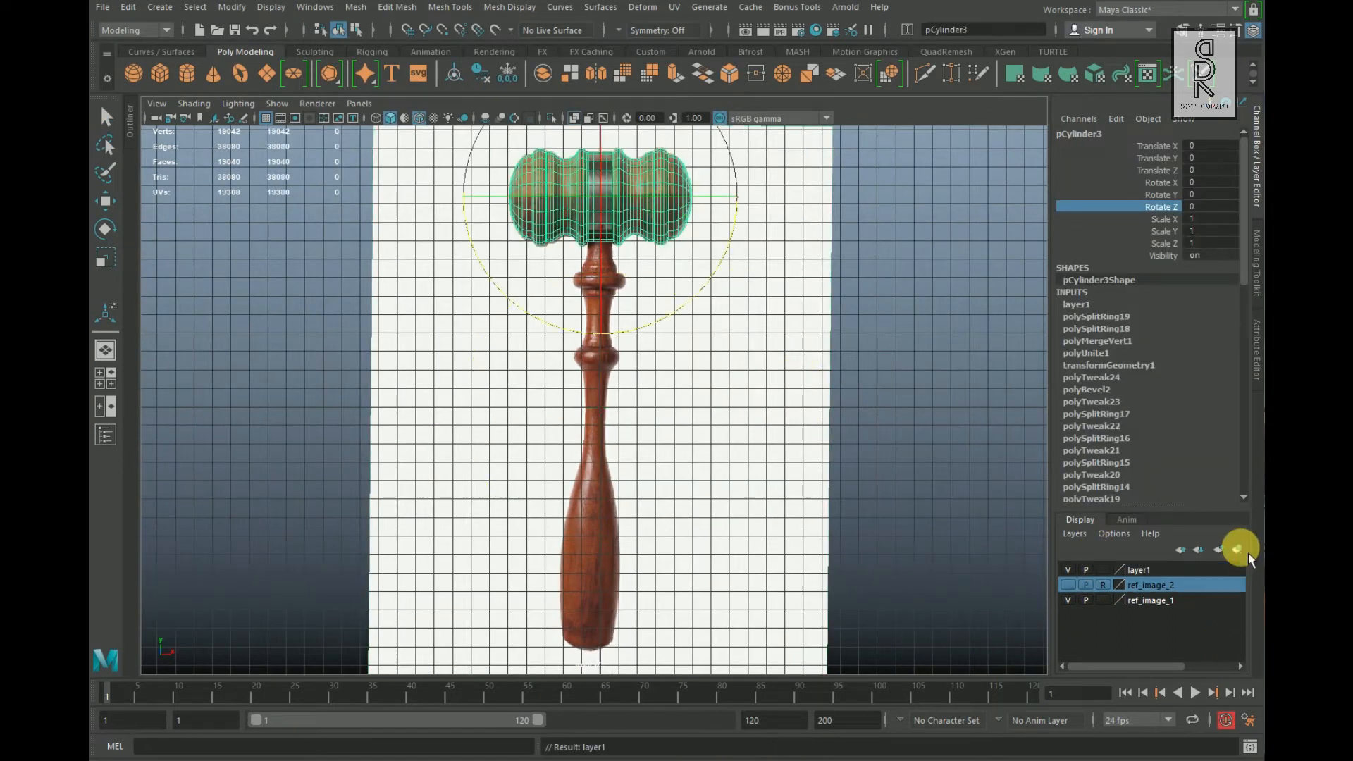
{"action": "double_click", "coordinate": [1161, 572]}
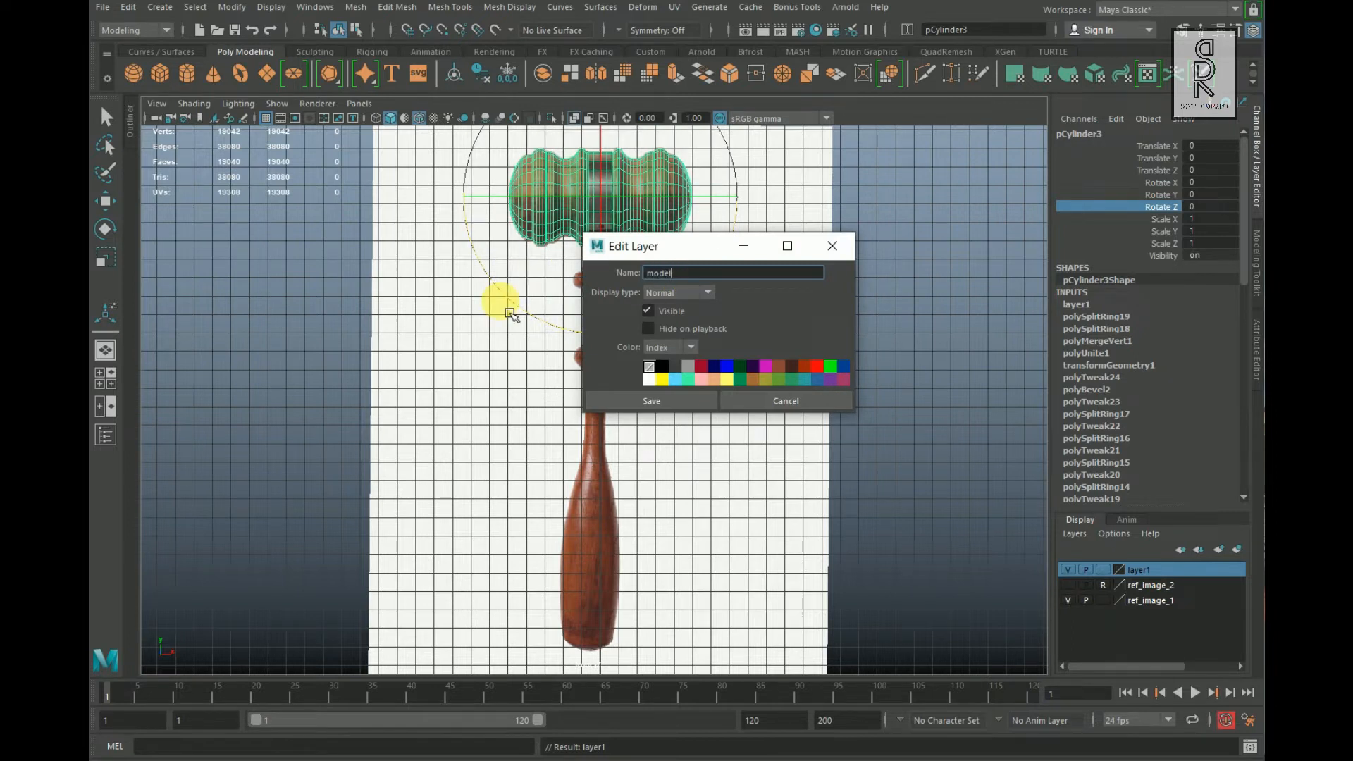
{"action": "left_click", "coordinate": [675, 402]}
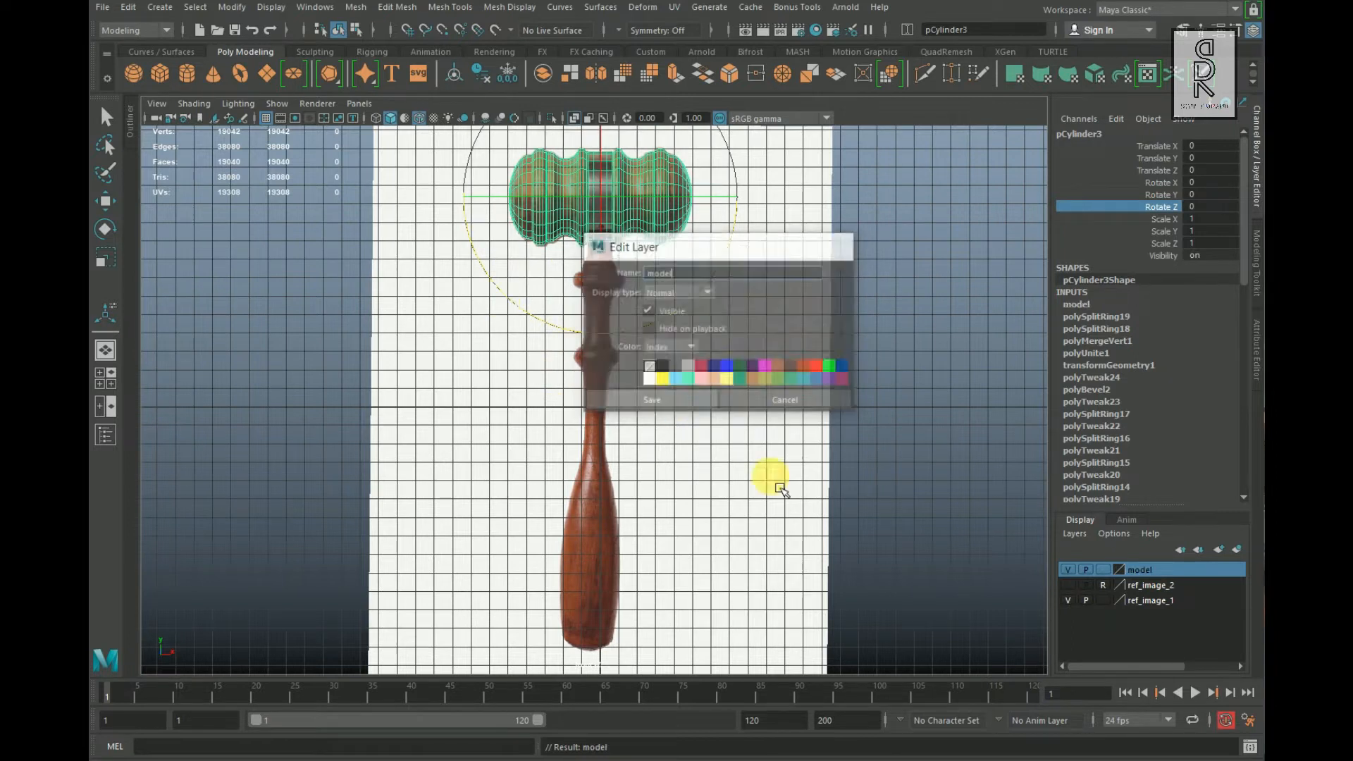
Step: Hide the model layer and rotate the front reference image so the gavel handle stands vertical
{"action": "left_click", "coordinate": [1068, 570]}
{"action": "left_click", "coordinate": [107, 121]}
{"action": "middle_click_drag", "start_coordinate": [819, 508], "coordinate": [843, 403], "text": "alt"}
{"action": "left_click", "coordinate": [677, 473]}
{"action": "scroll", "coordinate": [680, 471], "scroll_direction": "up", "scroll_amount": 2}
{"action": "middle_click_drag", "start_coordinate": [910, 352], "coordinate": [825, 513], "text": "alt"}
{"action": "scroll", "coordinate": [826, 513], "scroll_direction": "down", "scroll_amount": 1}
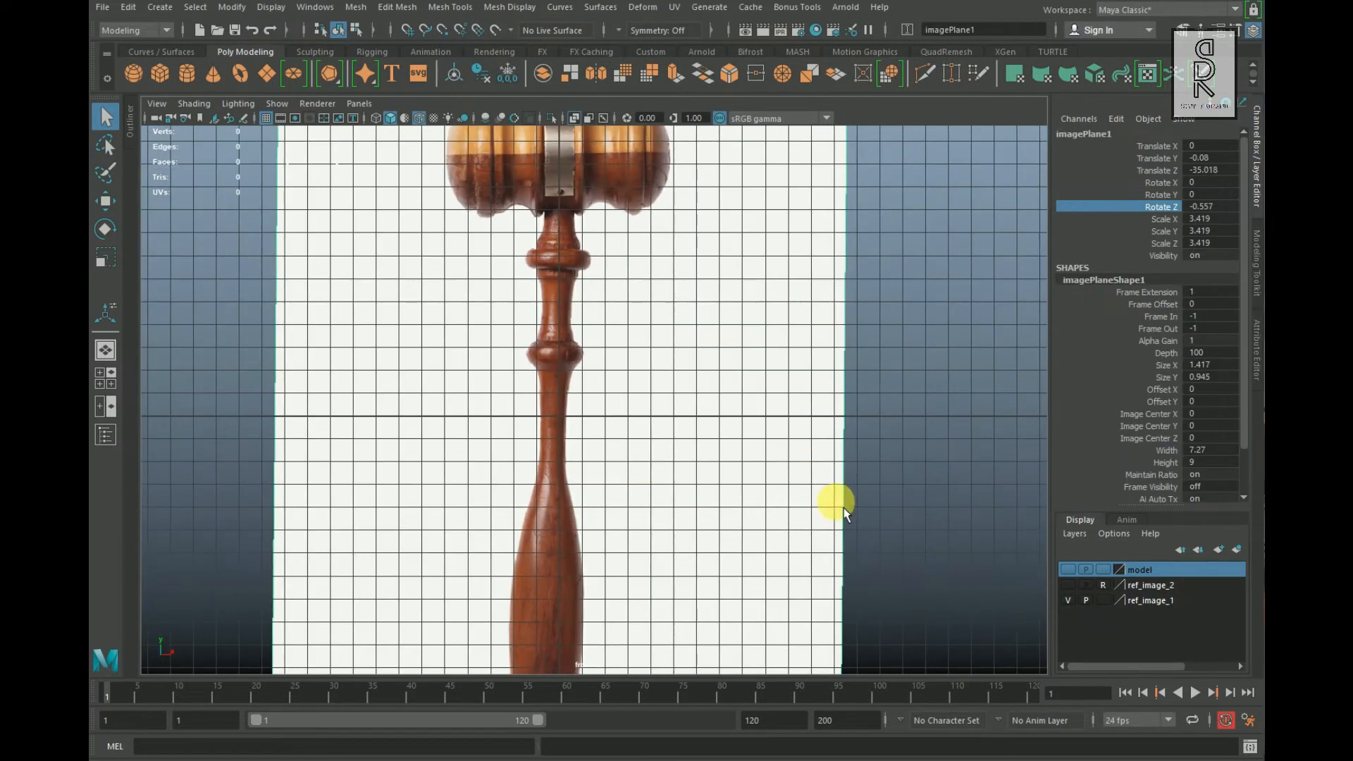
{"action": "scroll", "coordinate": [869, 458], "scroll_direction": "down", "scroll_amount": 2}
{"action": "left_click", "coordinate": [105, 229]}
{"action": "scroll", "coordinate": [659, 479], "scroll_direction": "up", "scroll_amount": 6}
{"action": "middle_click_drag", "start_coordinate": [656, 487], "coordinate": [718, 484], "text": "alt"}
{"action": "scroll", "coordinate": [726, 454], "scroll_direction": "down", "scroll_amount": 4}
{"action": "left_click_drag", "start_coordinate": [730, 399], "coordinate": [731, 396]}
{"action": "scroll", "coordinate": [726, 451], "scroll_direction": "down", "scroll_amount": 1}
{"action": "middle_click_drag", "start_coordinate": [715, 512], "coordinate": [745, 353], "text": "alt"}
{"action": "left_click_drag", "start_coordinate": [761, 322], "coordinate": [759, 319]}
{"action": "scroll", "coordinate": [755, 328], "scroll_direction": "down", "scroll_amount": 1}
{"action": "middle_click_drag", "start_coordinate": [753, 328], "coordinate": [780, 452], "text": "alt"}
Step: Move the front reference image to centre the handle on the vertical axis, and set the ref_image_1 layer to reference display
{"action": "left_click", "coordinate": [105, 201]}
{"action": "left_click_drag", "start_coordinate": [802, 394], "coordinate": [807, 396]}
{"action": "middle_click_drag", "start_coordinate": [802, 405], "coordinate": [684, 485], "text": "alt"}
{"action": "scroll", "coordinate": [822, 485], "scroll_direction": "up", "scroll_amount": 2}
{"action": "left_click", "coordinate": [1103, 601]}
{"action": "left_click", "coordinate": [1103, 601]}
Step: Create a polygon cylinder at the origin and scale it uniformly to about 0.567 to match the handle's narrow section
{"action": "scroll", "coordinate": [743, 411], "scroll_direction": "down", "scroll_amount": 1}
{"action": "middle_click_drag", "start_coordinate": [743, 411], "coordinate": [805, 339], "text": "alt"}
{"action": "scroll", "coordinate": [713, 338], "scroll_direction": "down", "scroll_amount": 1}
{"action": "left_click", "coordinate": [186, 79]}
{"action": "scroll", "coordinate": [634, 324], "scroll_direction": "down", "scroll_amount": 3}
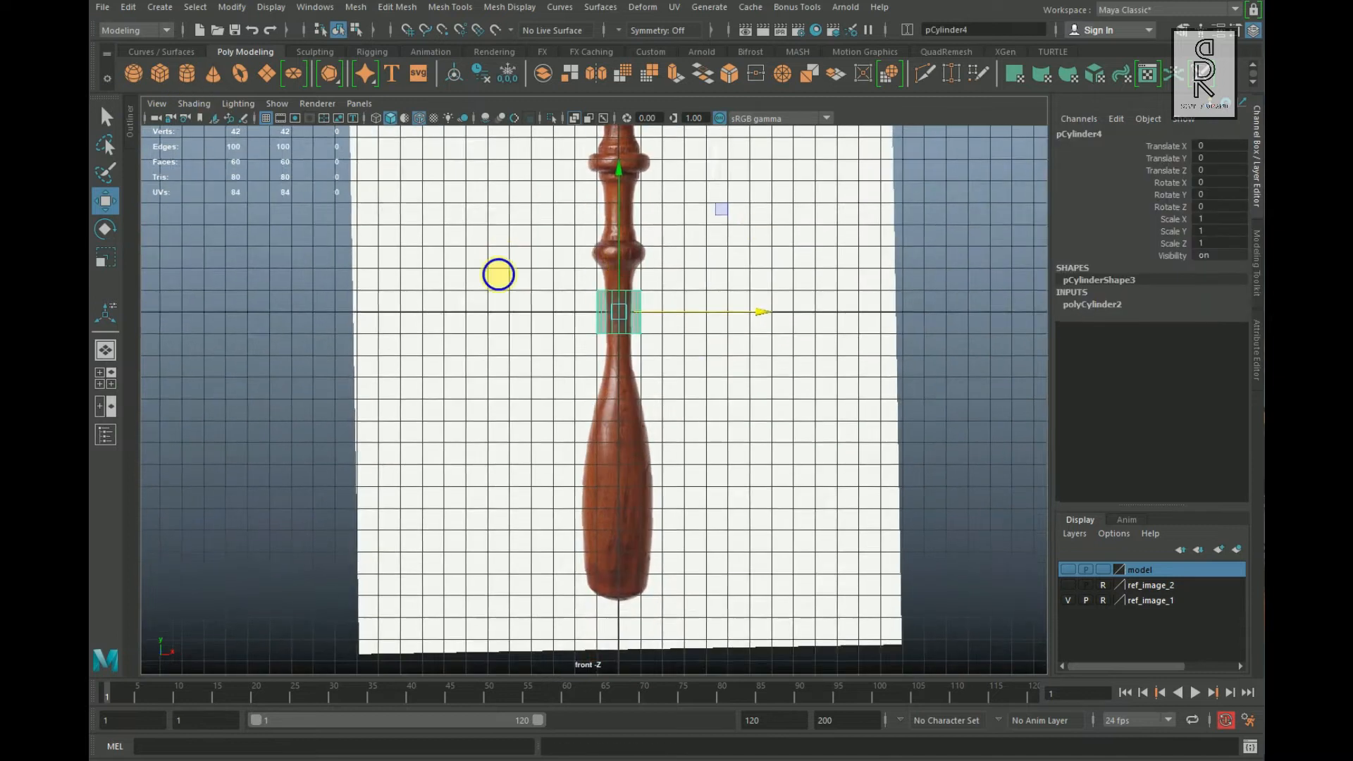
{"action": "scroll", "coordinate": [649, 498], "scroll_direction": "up", "scroll_amount": 6}
{"action": "left_click", "coordinate": [106, 260]}
{"action": "left_click_drag", "start_coordinate": [610, 372], "coordinate": [556, 382]}
{"action": "scroll", "coordinate": [742, 450], "scroll_direction": "up", "scroll_amount": 4}
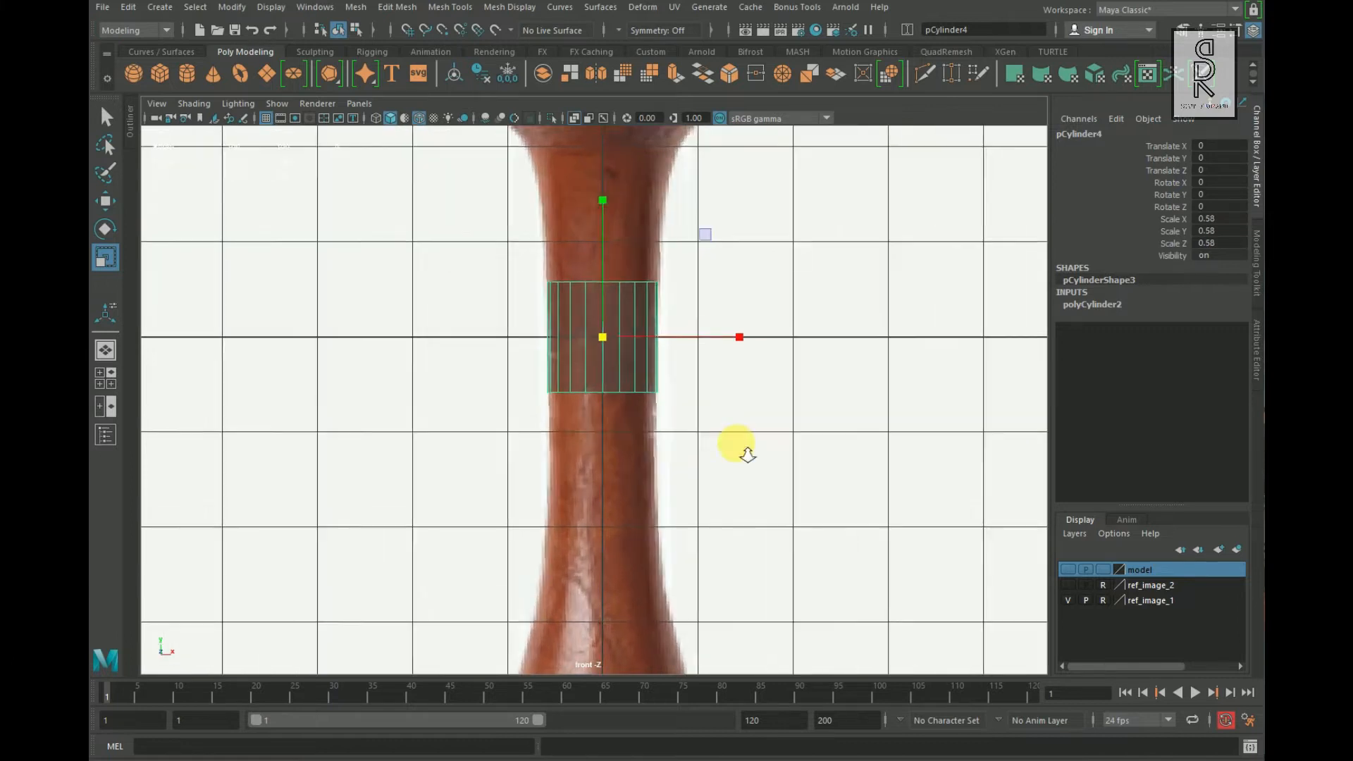
{"action": "left_click_drag", "start_coordinate": [602, 385], "coordinate": [601, 386]}
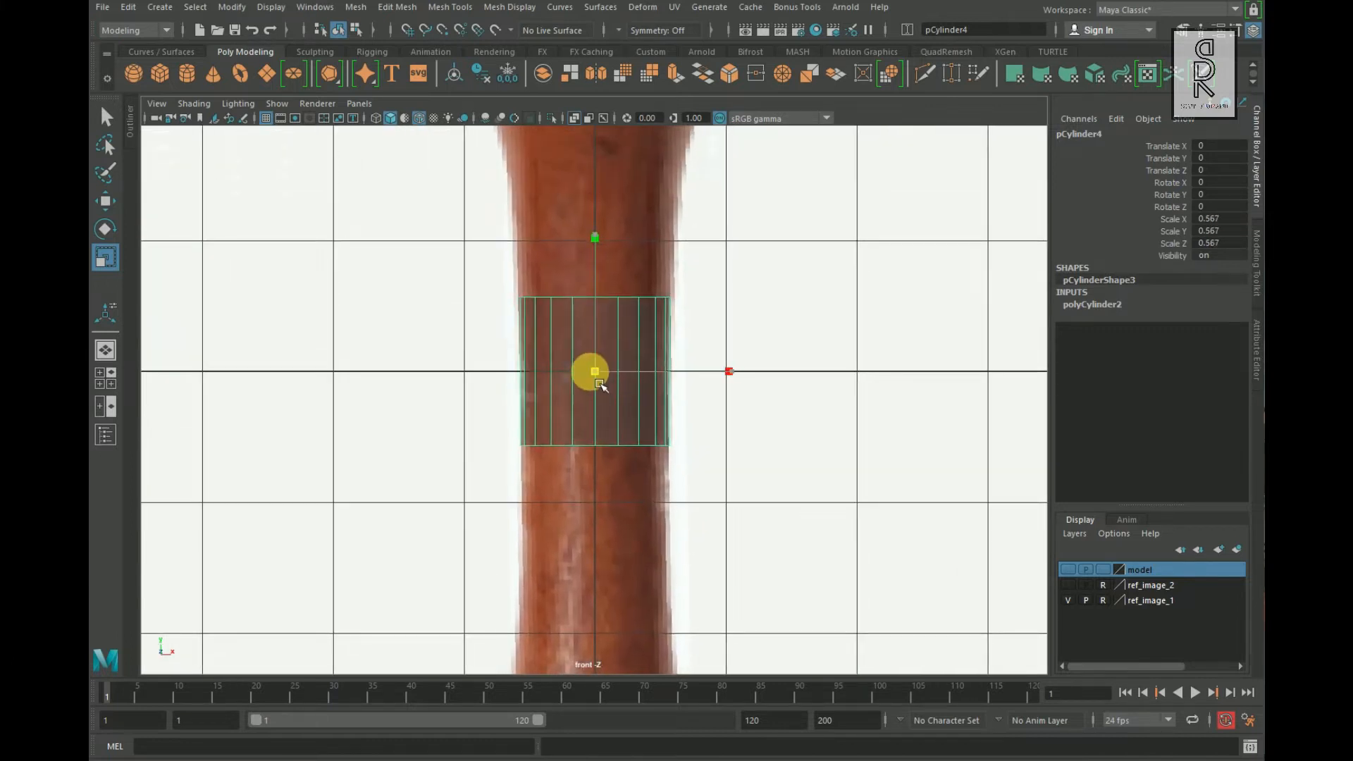
Step: Extrude the cylinder's top cap faces up about 1.309 to the base of the lower bead and widen them to the reference
{"action": "right_click", "coordinate": [568, 341]}
{"action": "left_click", "coordinate": [471, 252]}
{"action": "left_click_drag", "start_coordinate": [768, 350], "coordinate": [807, 352]}
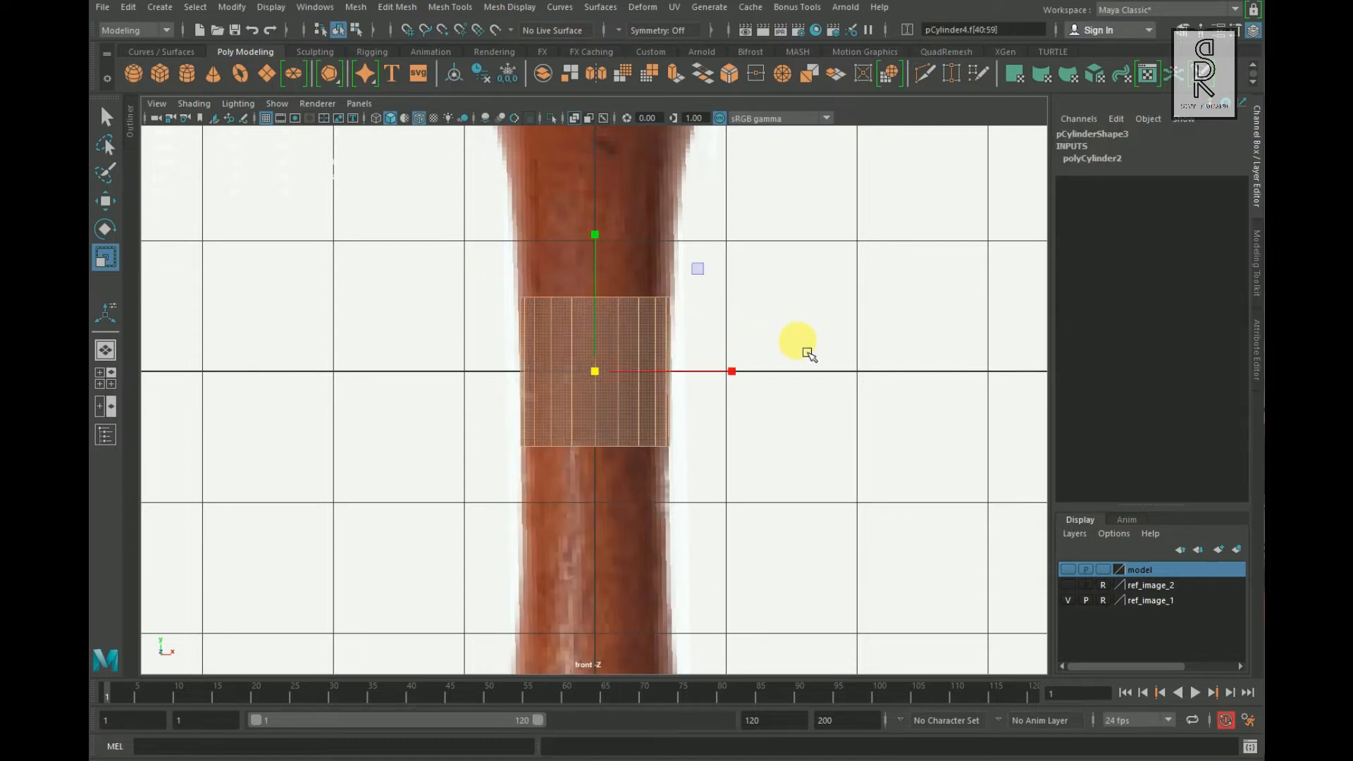
{"action": "left_click_drag", "start_coordinate": [574, 445], "coordinate": [486, 405], "text": "ctrl"}
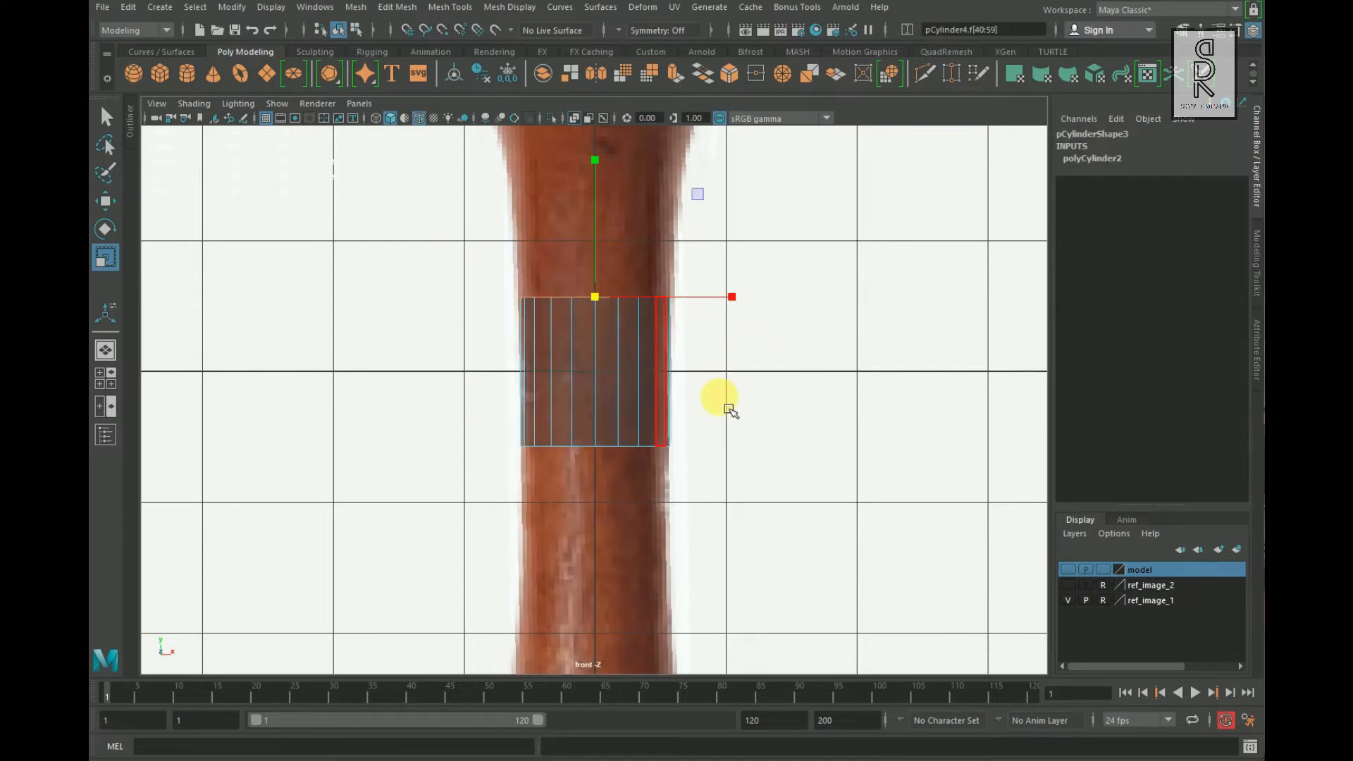
{"action": "middle_click_drag", "start_coordinate": [730, 411], "coordinate": [704, 544], "text": "alt"}
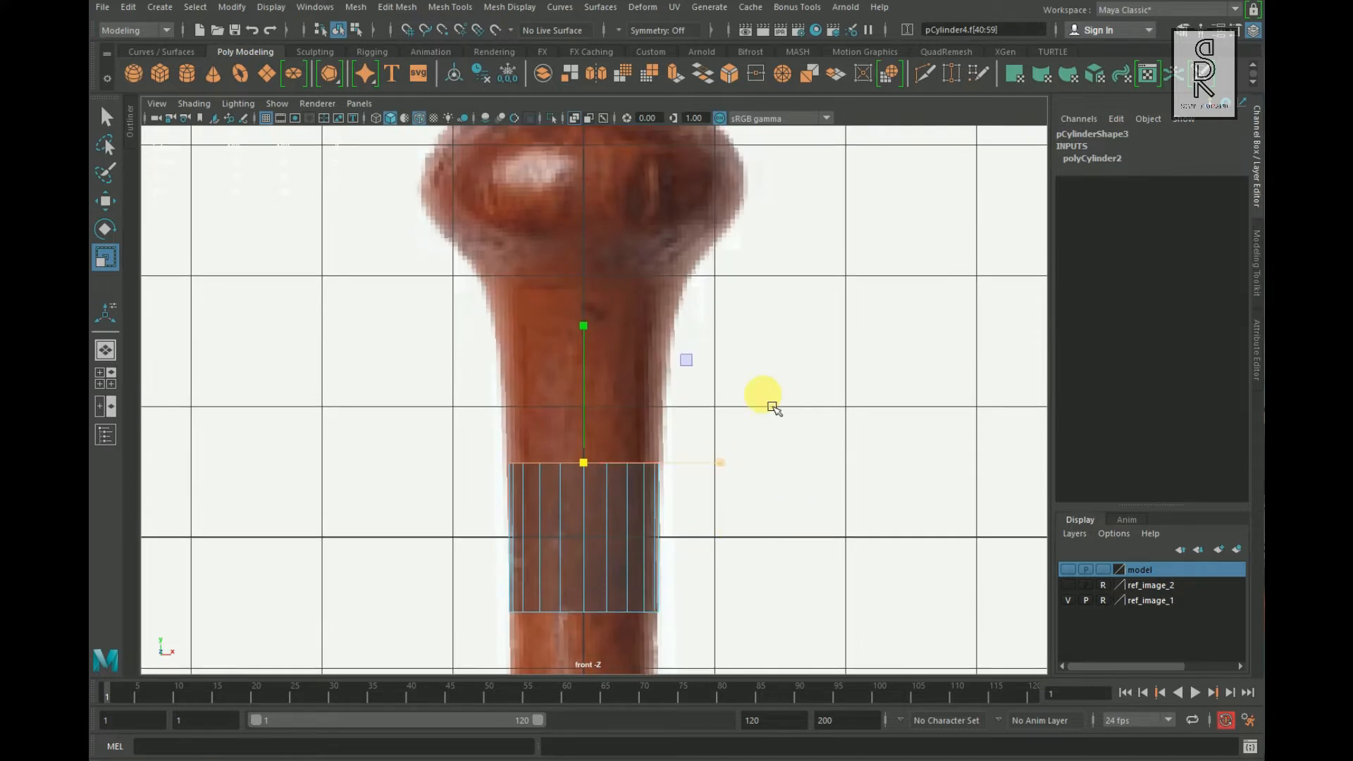
{"action": "right_click", "coordinate": [774, 362], "text": "shift"}
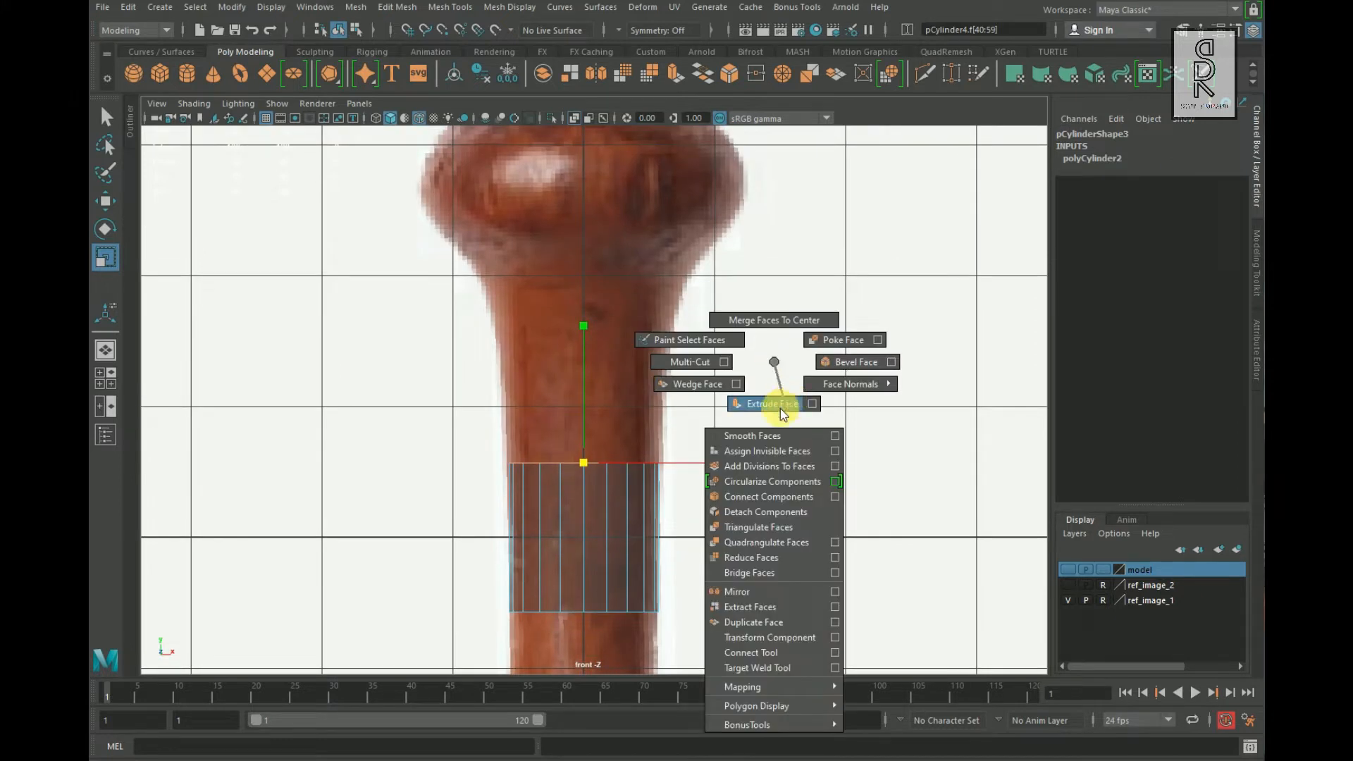
{"action": "left_click", "coordinate": [779, 407]}
{"action": "left_click_drag", "start_coordinate": [622, 383], "coordinate": [638, 214]}
{"action": "left_click", "coordinate": [106, 257]}
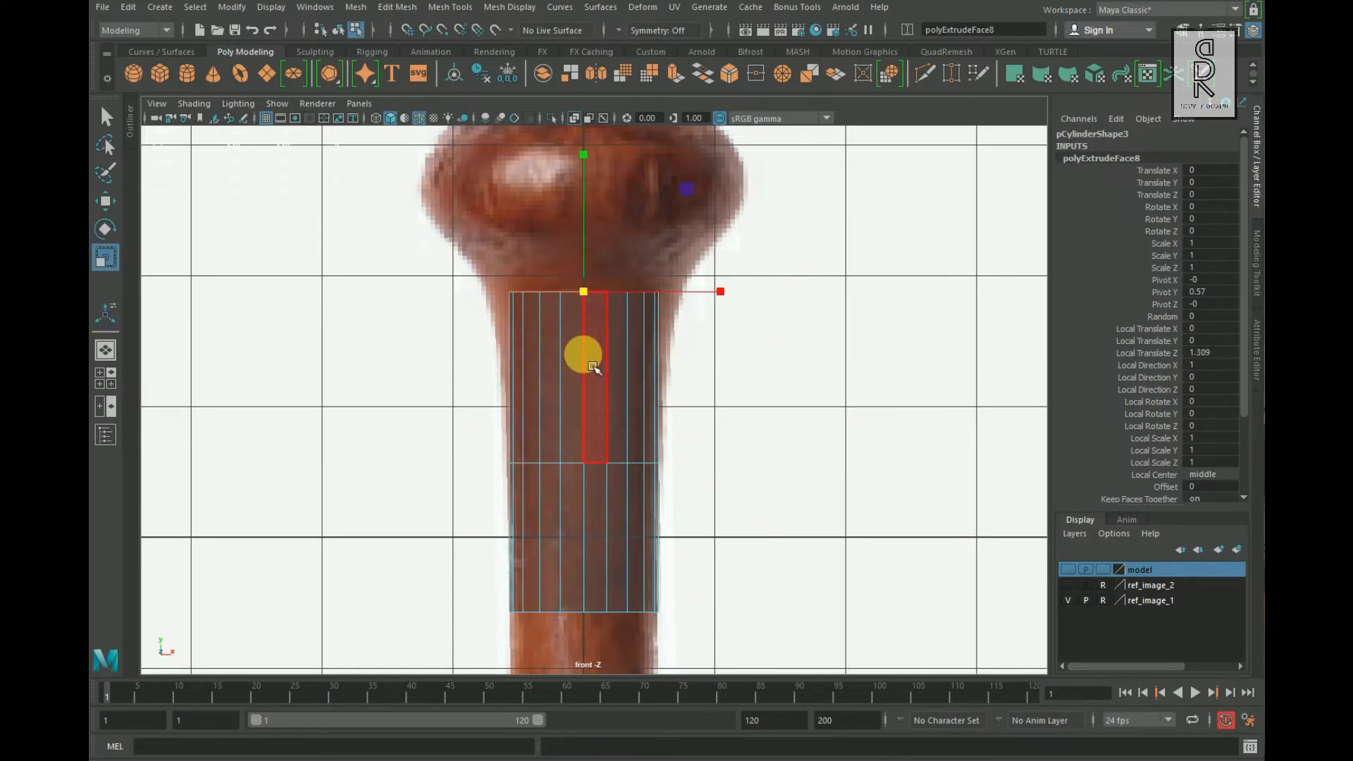
{"action": "left_click_drag", "start_coordinate": [593, 303], "coordinate": [613, 308]}
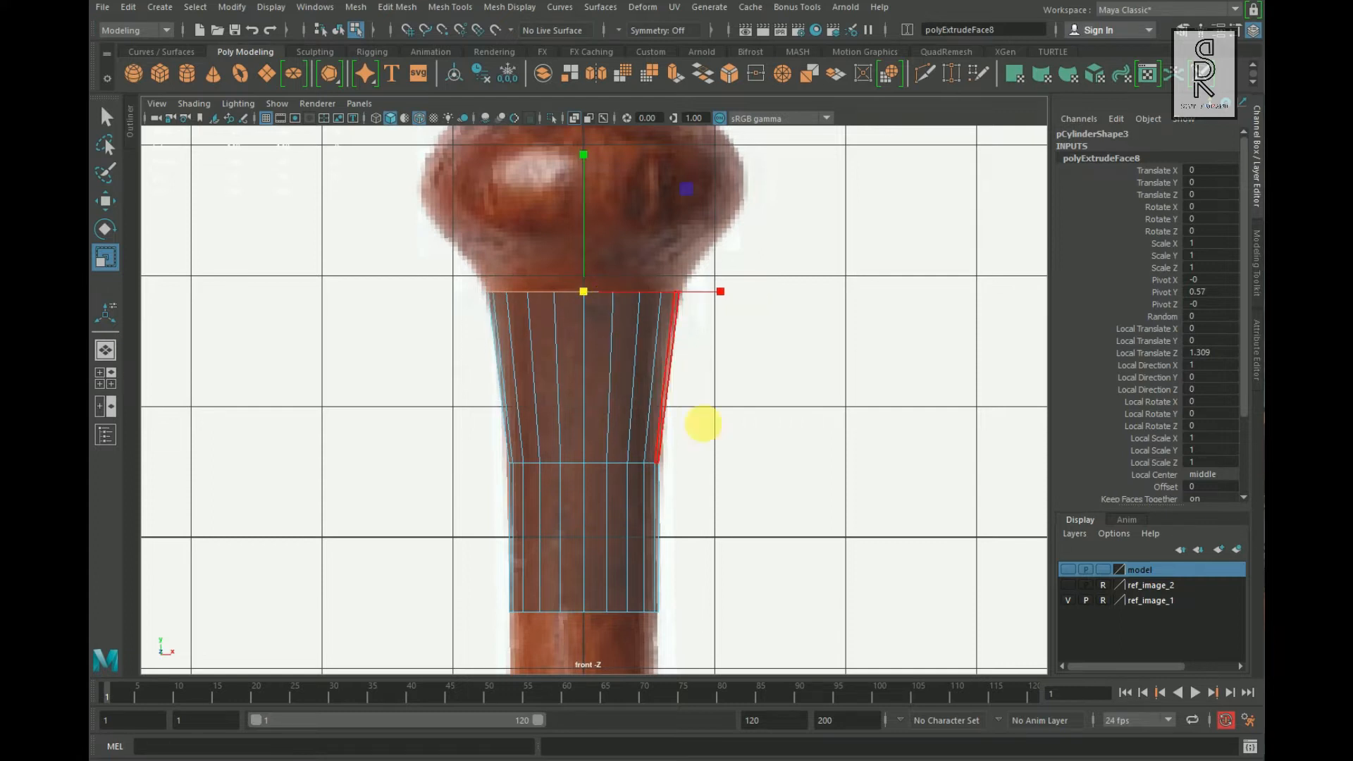
Step: Extrude the top cap faces again, up to the upper edge of the handle's lower bead
{"action": "middle_click_drag", "start_coordinate": [702, 424], "coordinate": [708, 576], "text": "alt"}
{"action": "key", "text": "ctrl+e"}
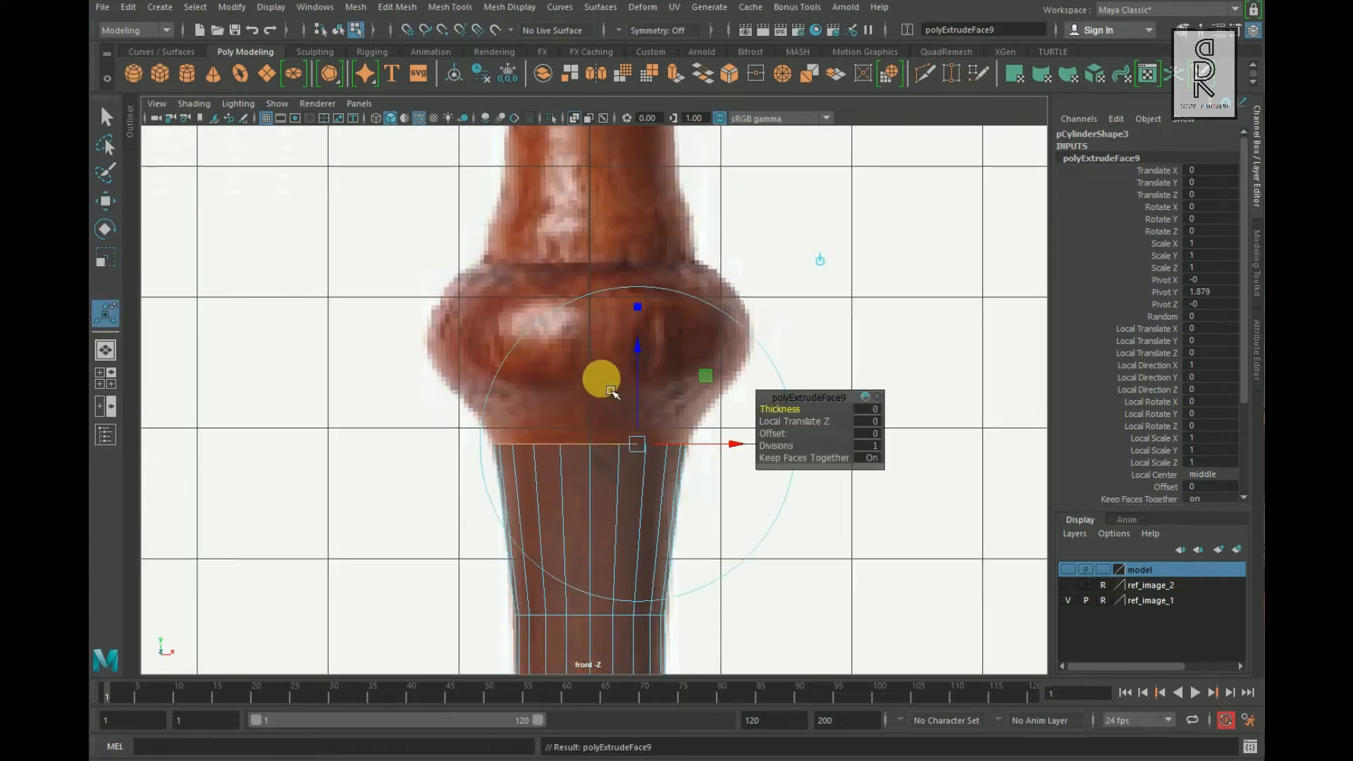
{"action": "left_click", "coordinate": [111, 203]}
{"action": "left_click_drag", "start_coordinate": [592, 302], "coordinate": [599, 143]}
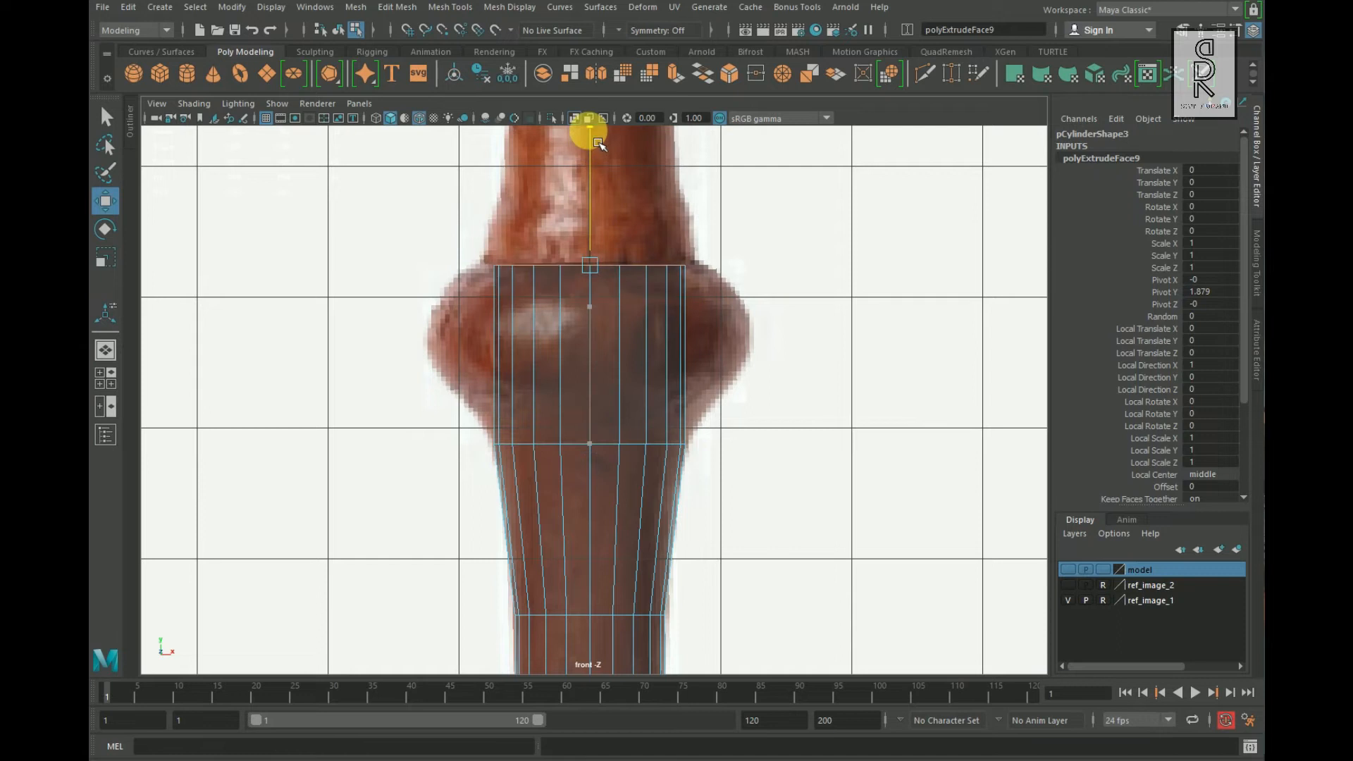
Step: Extrude the top cap faces along the shaft, from the lower bead up to the flare beneath the upper ring
{"action": "right_click_drag", "start_coordinate": [710, 322], "coordinate": [547, 374], "text": "alt"}
{"action": "middle_click_drag", "start_coordinate": [546, 375], "coordinate": [557, 488], "text": "alt"}
{"action": "right_click_drag", "start_coordinate": [557, 487], "coordinate": [874, 577], "text": "alt"}
{"action": "key", "text": "ctrl+e"}
{"action": "left_click", "coordinate": [106, 203]}
{"action": "left_click_drag", "start_coordinate": [620, 384], "coordinate": [629, 99]}
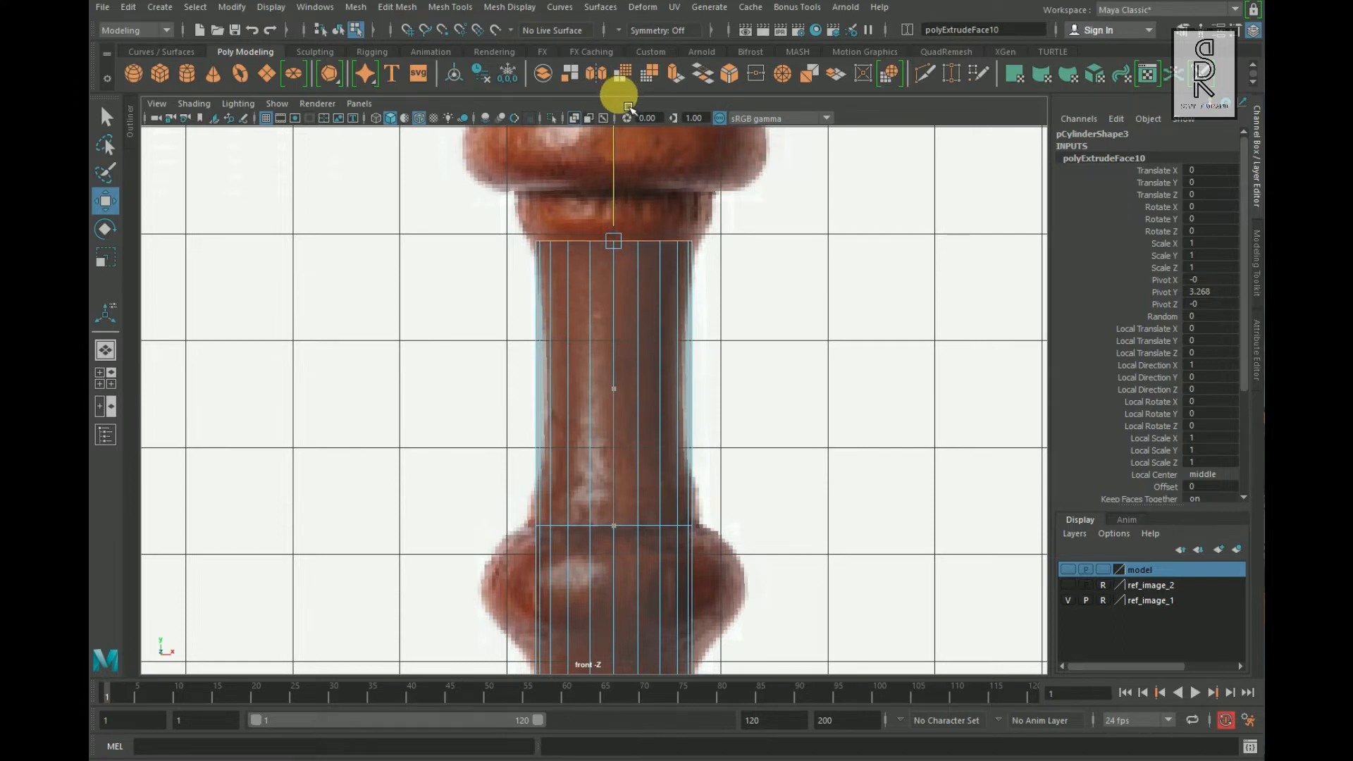
Step: Extrude the top cap faces up about 0.413 to the underside of the handle's upper ring
{"action": "middle_click_drag", "start_coordinate": [629, 102], "coordinate": [635, 236], "text": "alt"}
{"action": "right_click_drag", "start_coordinate": [635, 237], "coordinate": [782, 520], "text": "alt"}
{"action": "key", "text": "ctrl+e"}
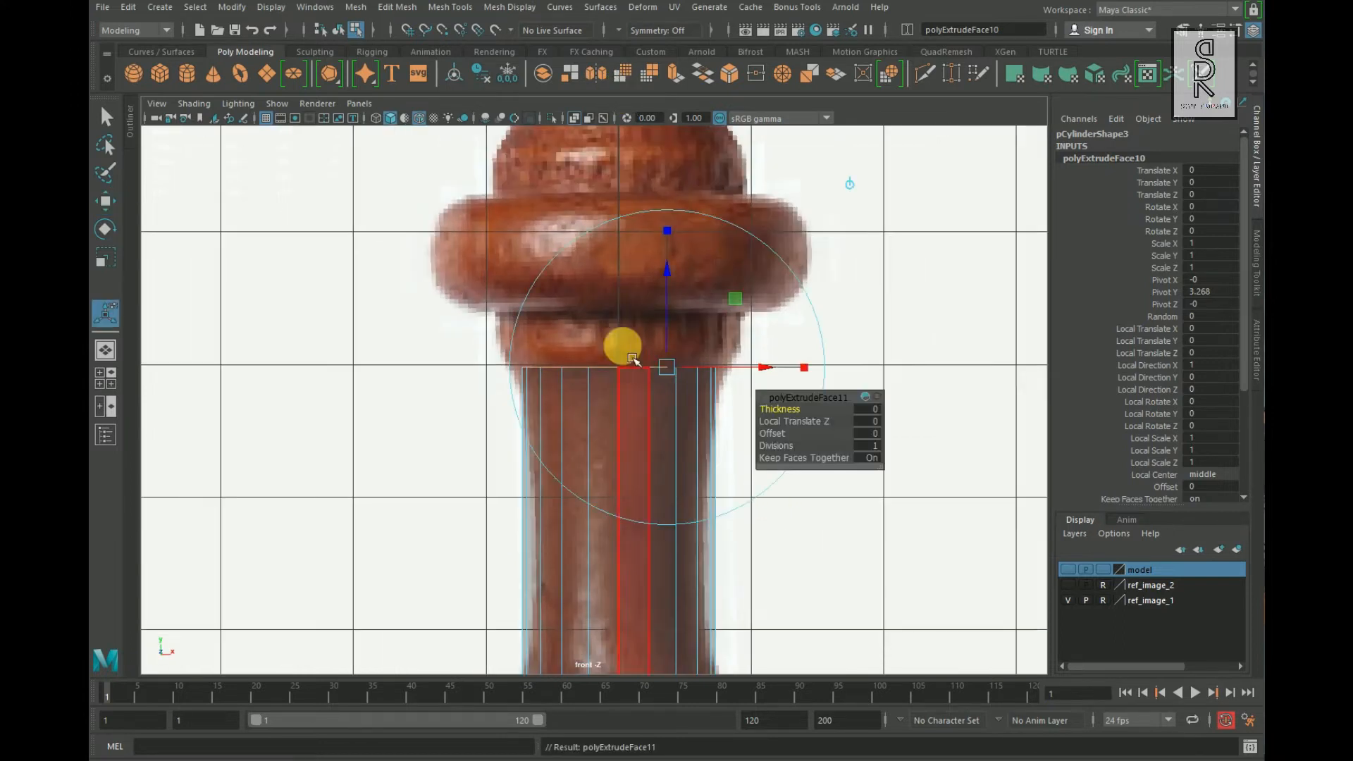
{"action": "left_click_drag", "start_coordinate": [667, 274], "coordinate": [684, 235]}
{"action": "middle_click_drag", "start_coordinate": [683, 231], "coordinate": [610, 451], "text": "alt"}
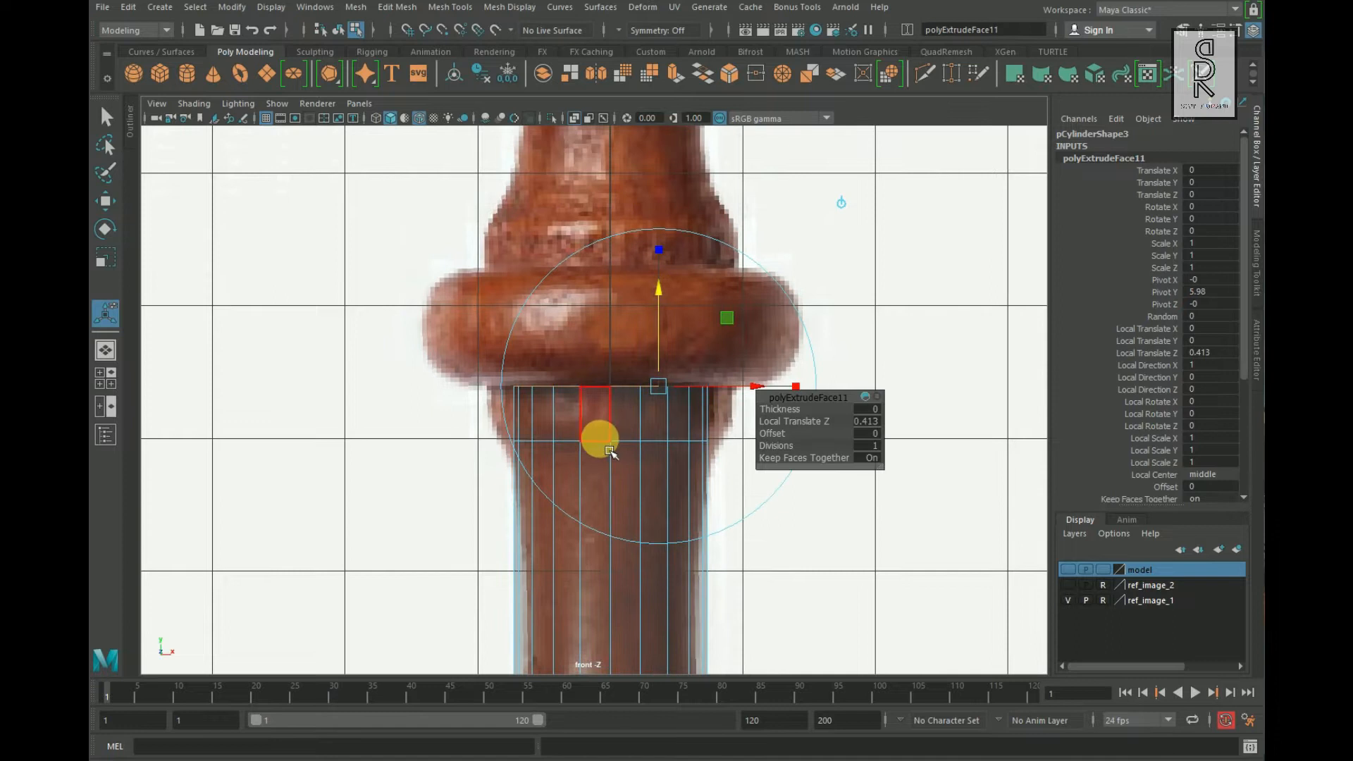
Step: Extrude the cap and scale it outward for the upper ring's ledge, and extrude it up about 0.907 to the ring's top
{"action": "key", "text": "ctrl+e"}
{"action": "left_click", "coordinate": [105, 258]}
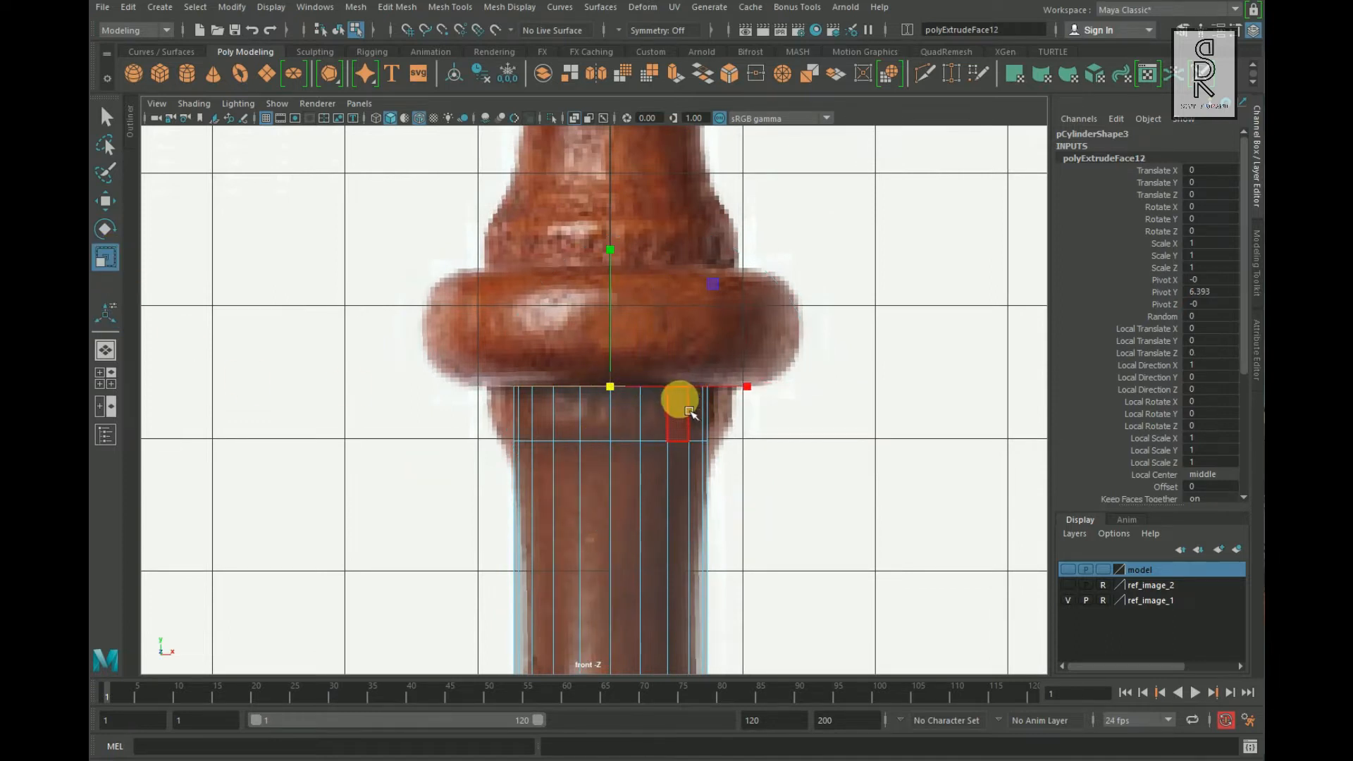
{"action": "key", "text": "ctrl+e"}
{"action": "left_click_drag", "start_coordinate": [683, 275], "coordinate": [683, 187]}
{"action": "middle_click_drag", "start_coordinate": [654, 396], "coordinate": [659, 492], "text": "alt"}
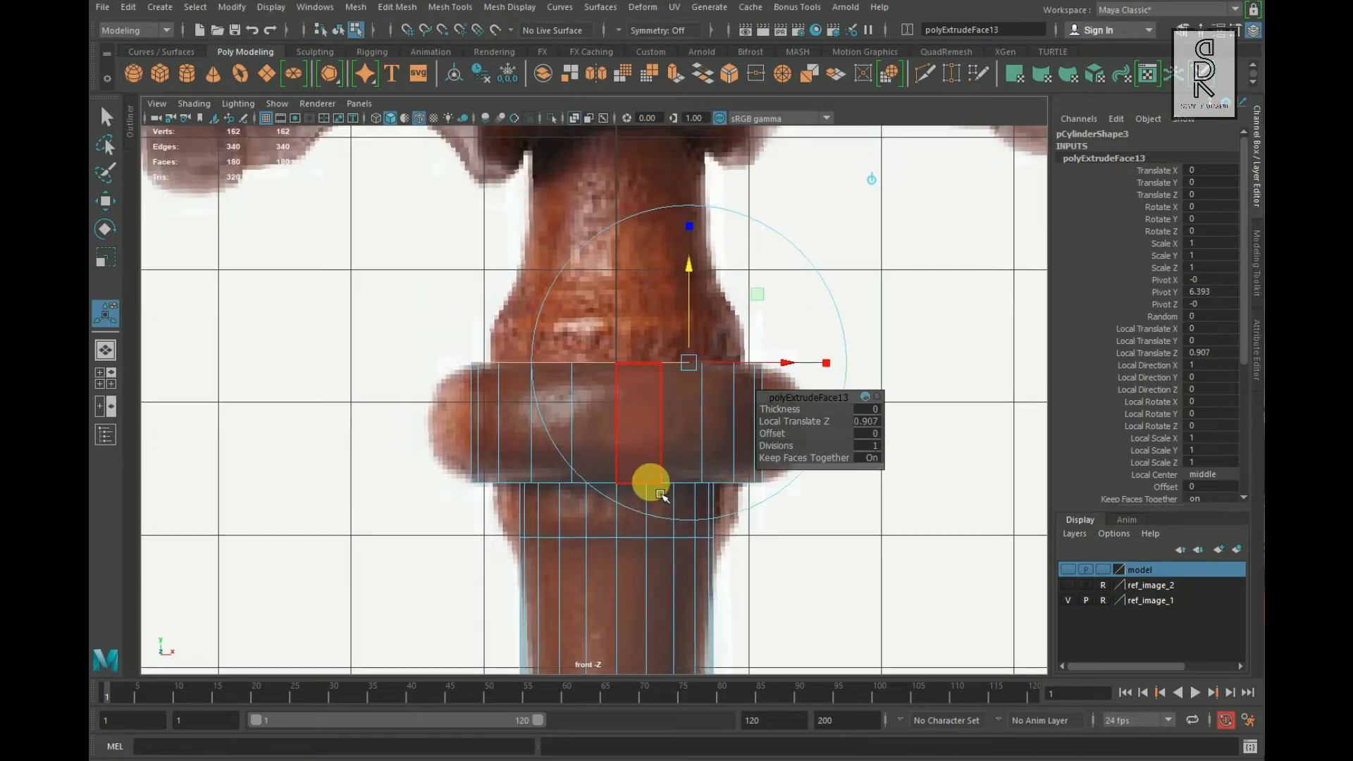
Step: Extrude the cap inward on top of the upper ring, and extrude it up about 0.24 to form a short collar
{"action": "key", "text": "ctrl+e"}
{"action": "key", "text": "r"}
{"action": "right_click_drag", "start_coordinate": [697, 450], "coordinate": [931, 437], "text": "alt"}
{"action": "middle_click_drag", "start_coordinate": [931, 437], "coordinate": [821, 540], "text": "alt"}
{"action": "key", "text": "ctrl+e"}
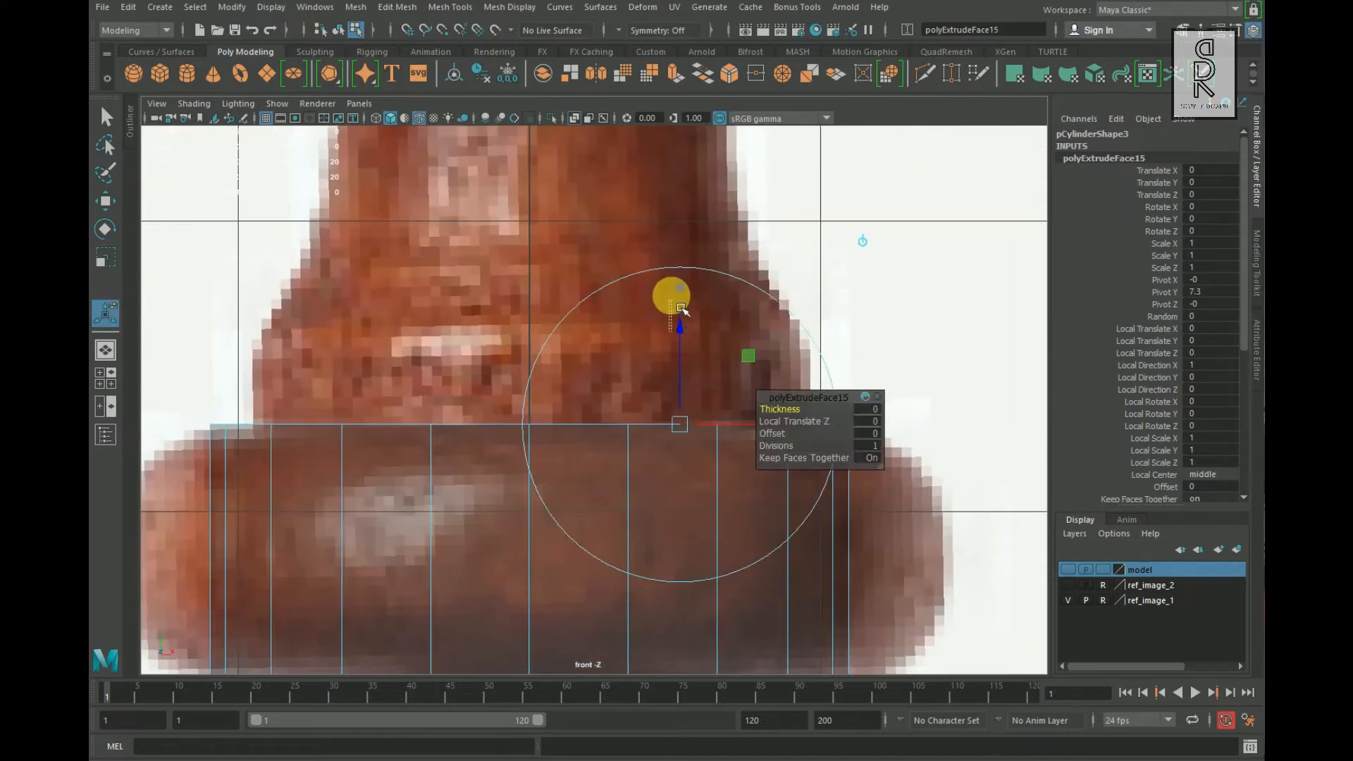
{"action": "left_click_drag", "start_coordinate": [670, 293], "coordinate": [677, 256]}
Step: Select the collar's full loop of side faces above the upper ring and scale it inward to match the reference width
{"action": "middle_click_drag", "start_coordinate": [601, 449], "coordinate": [601, 459], "text": "alt"}
{"action": "right_click_drag", "start_coordinate": [414, 426], "coordinate": [239, 429]}
{"action": "key", "text": "space"}
{"action": "key", "text": "space"}
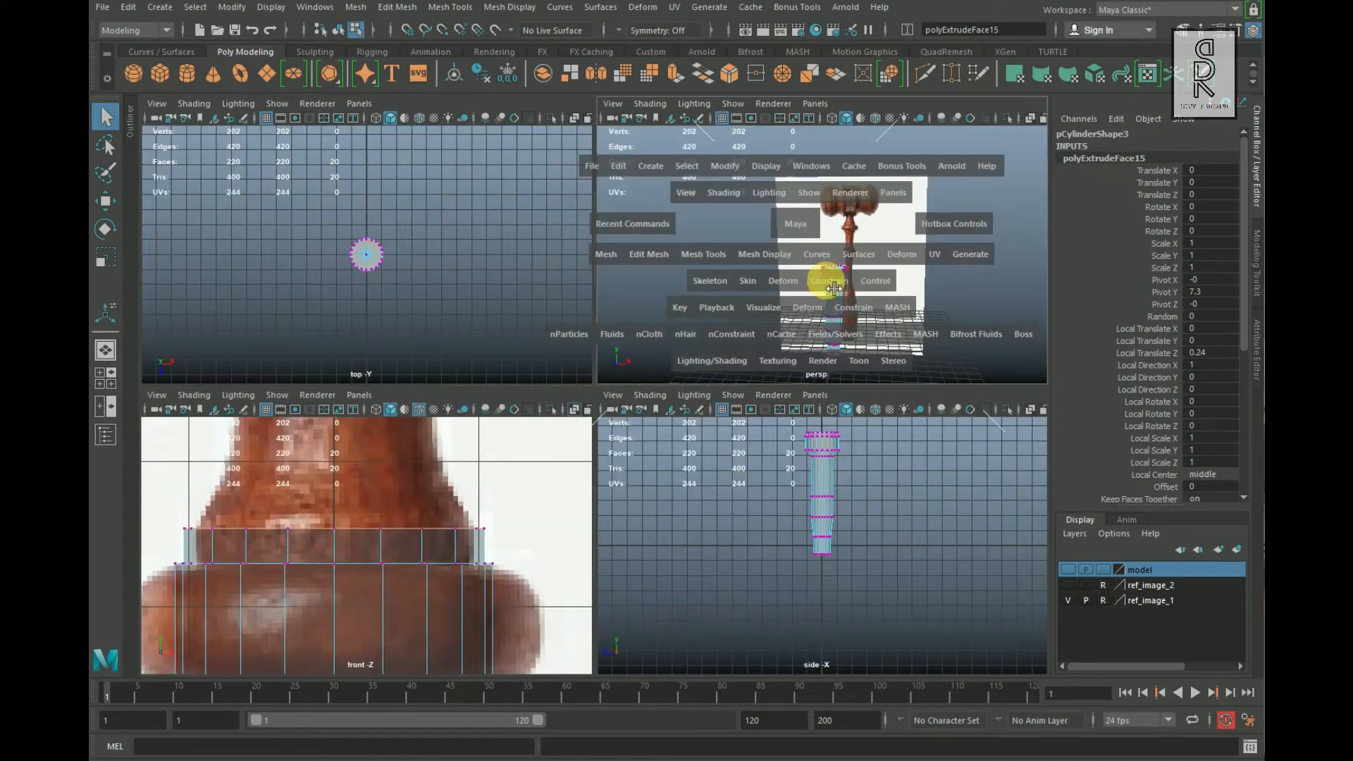
{"action": "right_click_drag", "start_coordinate": [681, 514], "coordinate": [867, 568], "text": "alt"}
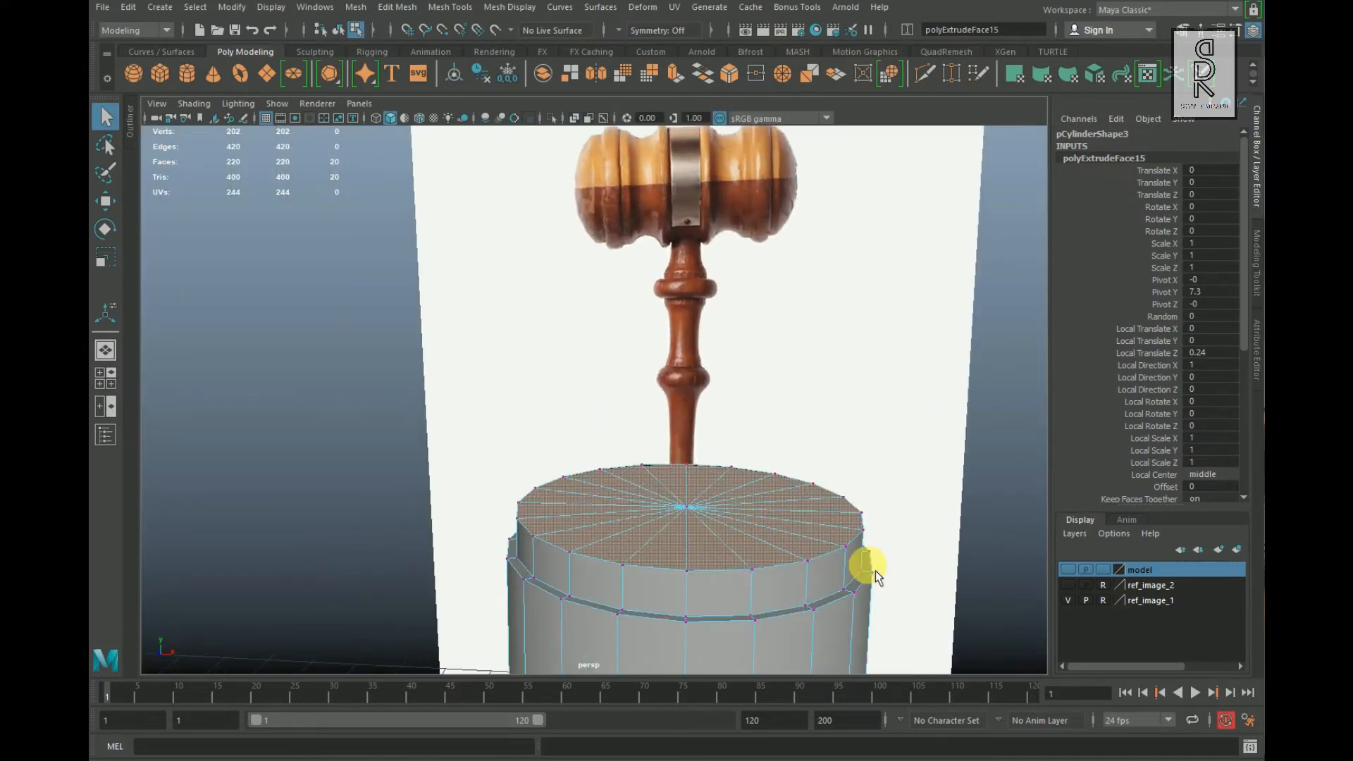
{"action": "left_click_drag", "start_coordinate": [867, 568], "coordinate": [782, 559], "text": "alt"}
{"action": "right_click_drag", "start_coordinate": [782, 559], "coordinate": [791, 524], "text": "alt"}
{"action": "right_click_drag", "start_coordinate": [594, 338], "coordinate": [603, 367]}
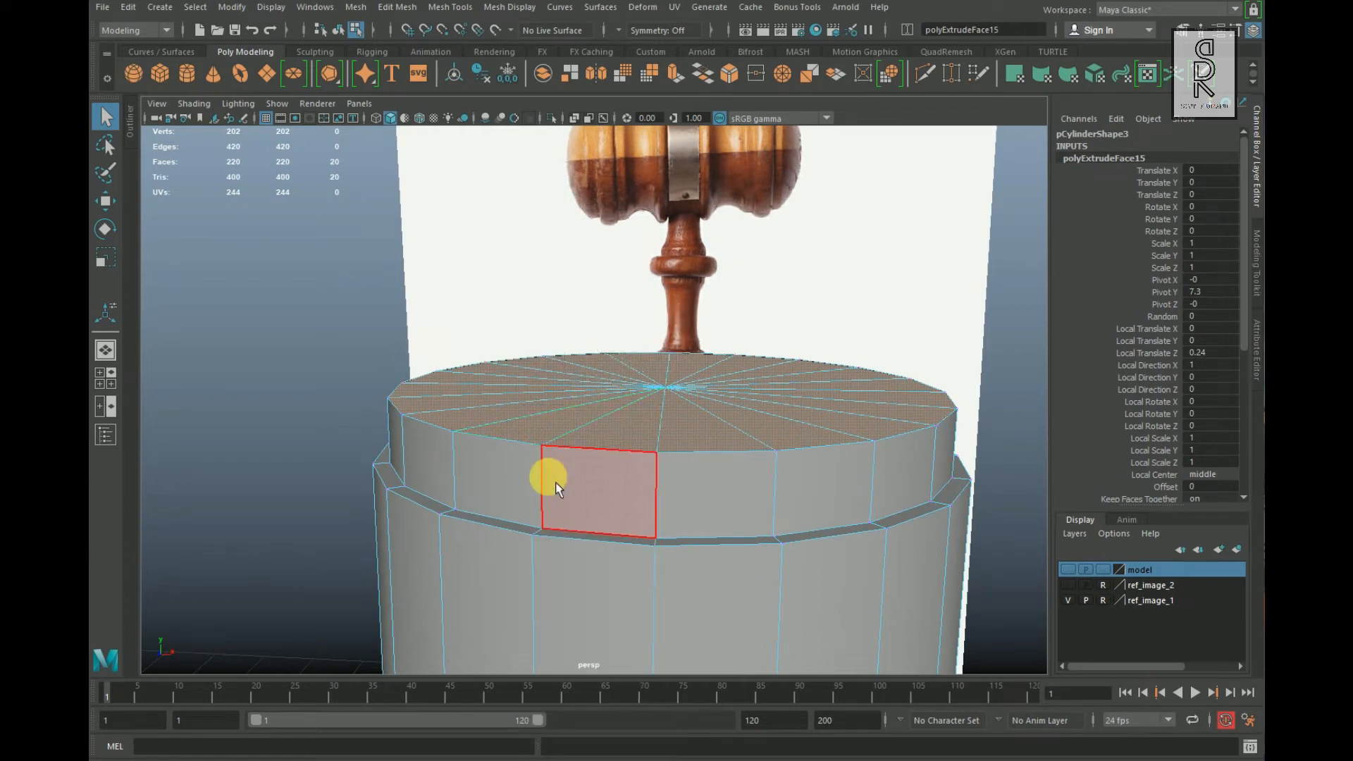
{"action": "left_click", "coordinate": [557, 486]}
{"action": "double_click", "coordinate": [514, 476]}
{"action": "key", "text": "space"}
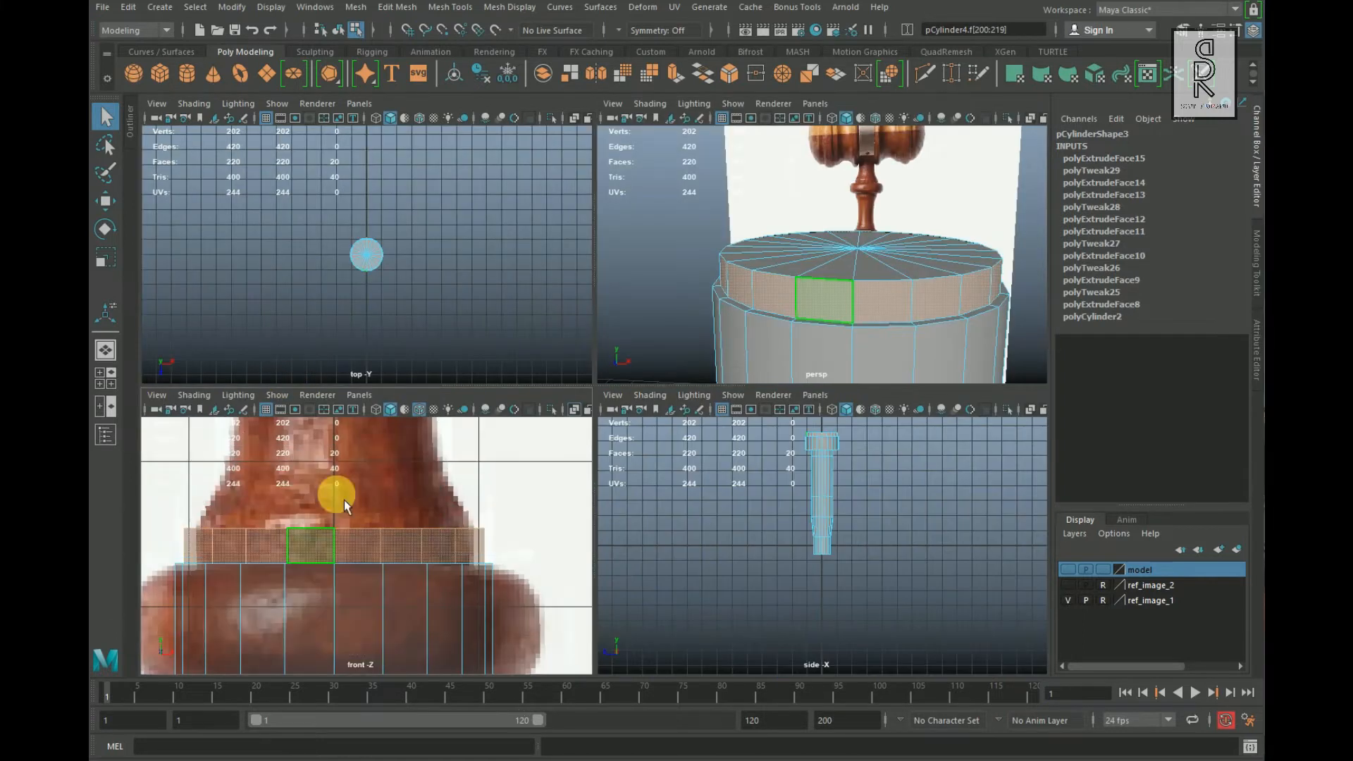
{"action": "key", "text": "space"}
{"action": "left_click", "coordinate": [106, 258]}
{"action": "left_click_drag", "start_coordinate": [533, 411], "coordinate": [502, 397]}
Step: Flatten the vertex rows at the collar's bottom and top by scaling each one vertically
{"action": "right_click_drag", "start_coordinate": [413, 337], "coordinate": [356, 354]}
{"action": "left_click_drag", "start_coordinate": [282, 451], "coordinate": [934, 479]}
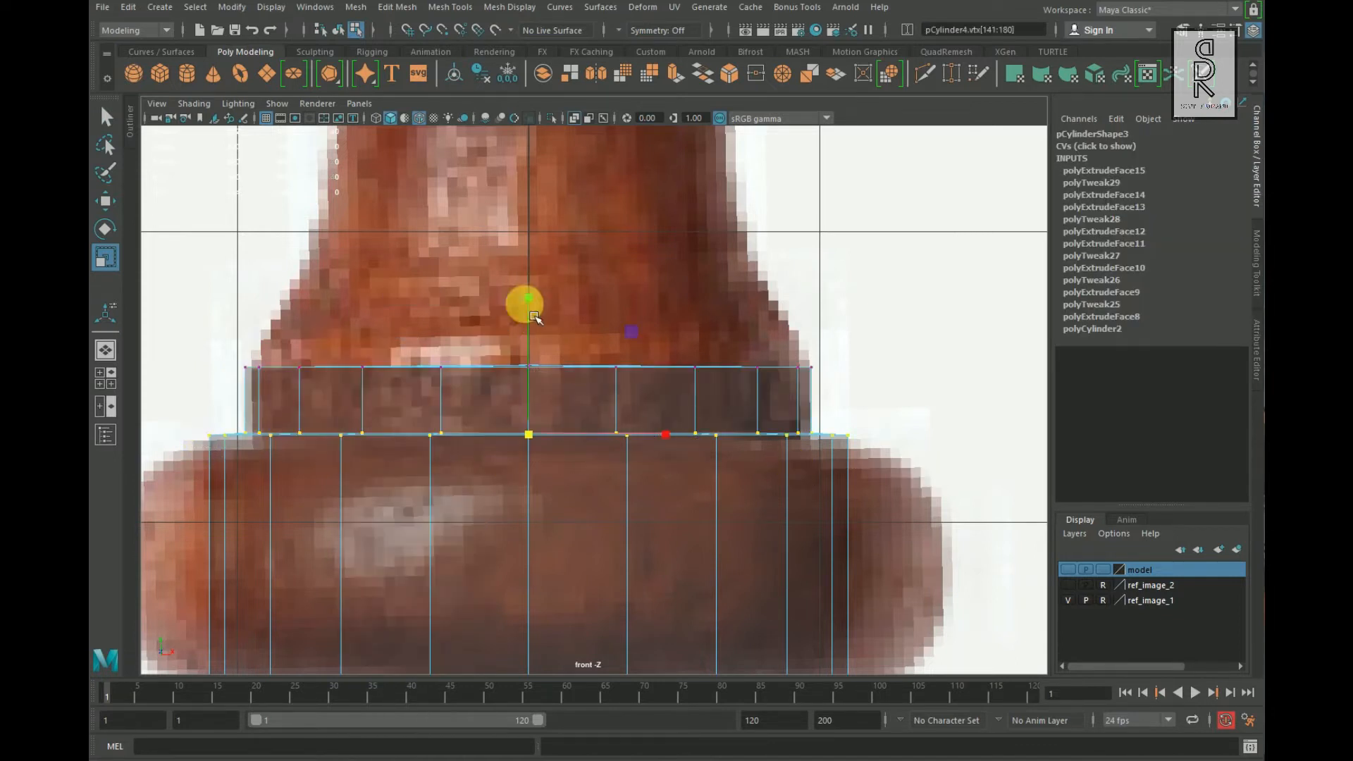
{"action": "mouse_move", "coordinate": [541, 385]}
{"action": "left_mouse_down"}
{"action": "mouse_move", "coordinate": [538, 437]}
{"action": "mouse_move", "coordinate": [552, 318]}
{"action": "mouse_move", "coordinate": [538, 377]}
{"action": "left_mouse_up"}
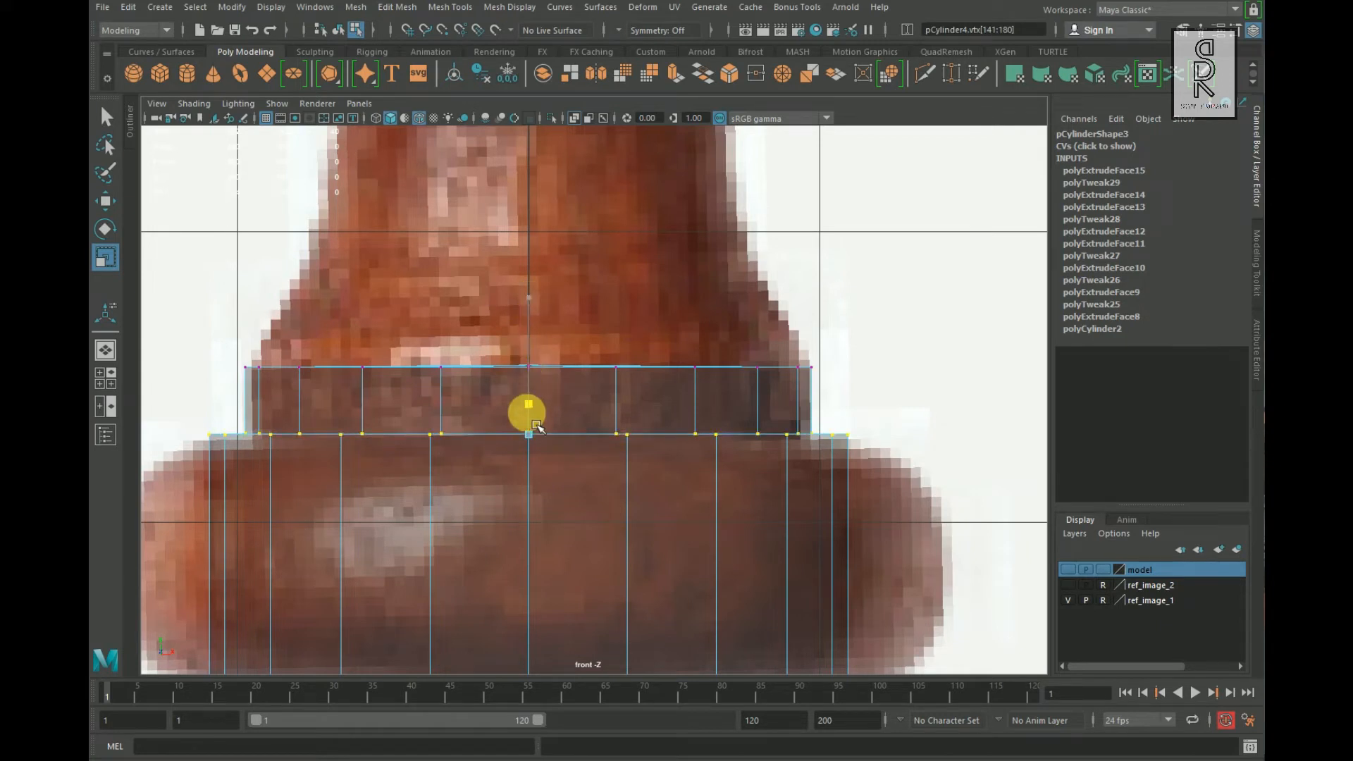
{"action": "left_click_drag", "start_coordinate": [537, 437], "coordinate": [537, 439]}
{"action": "left_click_drag", "start_coordinate": [224, 348], "coordinate": [864, 388]}
{"action": "left_click_drag", "start_coordinate": [533, 247], "coordinate": [544, 301]}
Step: Select only the collar's top cap faces and extrude them up about 1.473 to the underside of the gavel head
{"action": "right_click", "coordinate": [616, 269]}
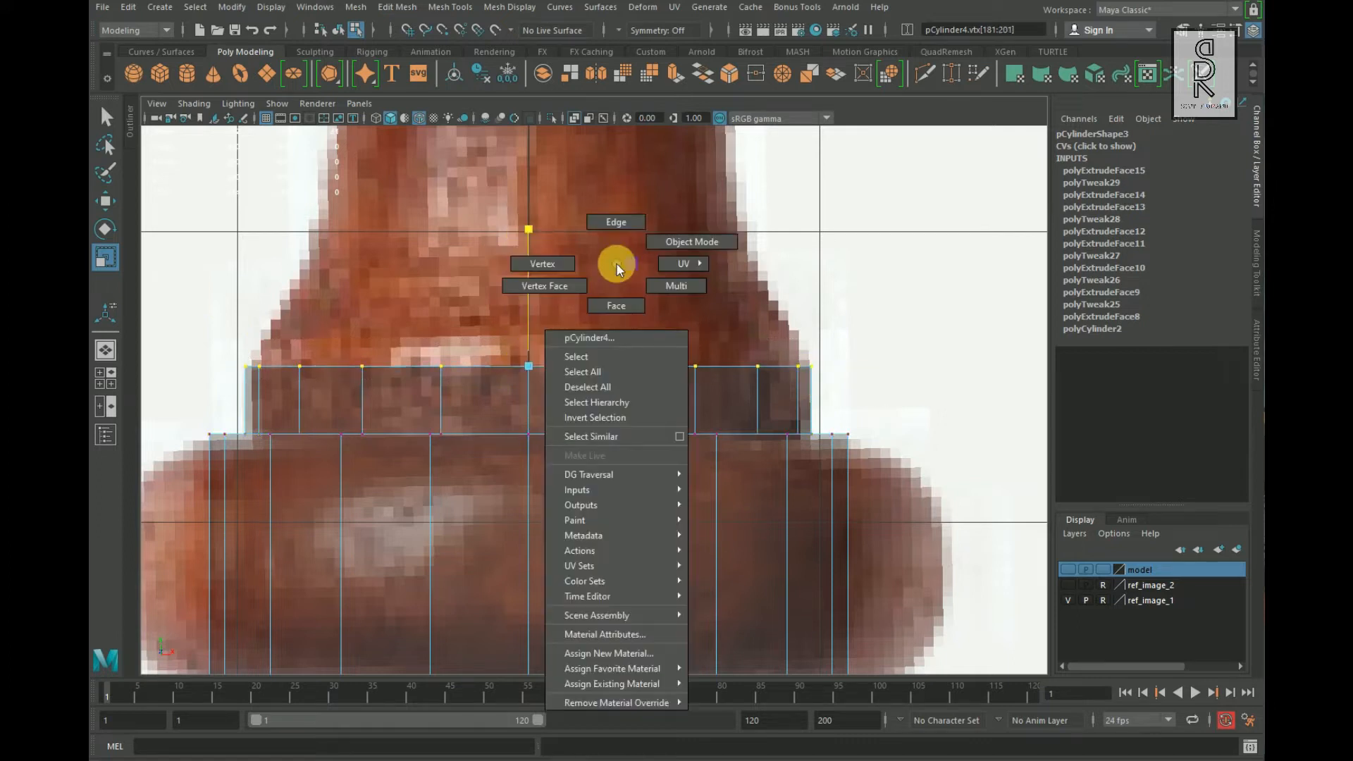
{"action": "left_click", "coordinate": [616, 304]}
{"action": "scroll", "coordinate": [782, 414], "scroll_direction": "down", "scroll_amount": 4}
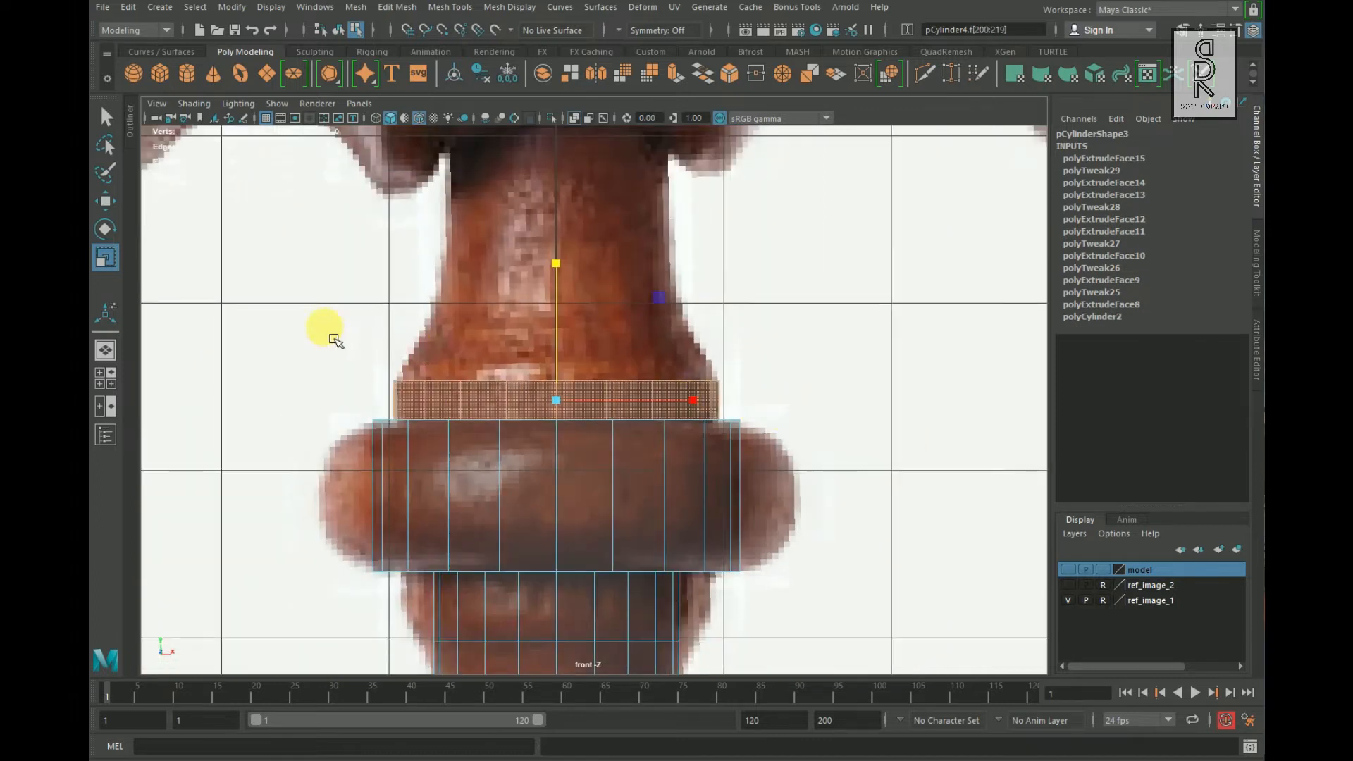
{"action": "left_click_drag", "start_coordinate": [556, 478], "coordinate": [307, 409], "text": "ctrl"}
{"action": "middle_click_drag", "start_coordinate": [820, 235], "coordinate": [793, 326], "text": "alt"}
{"action": "right_click", "coordinate": [800, 289], "text": "shift"}
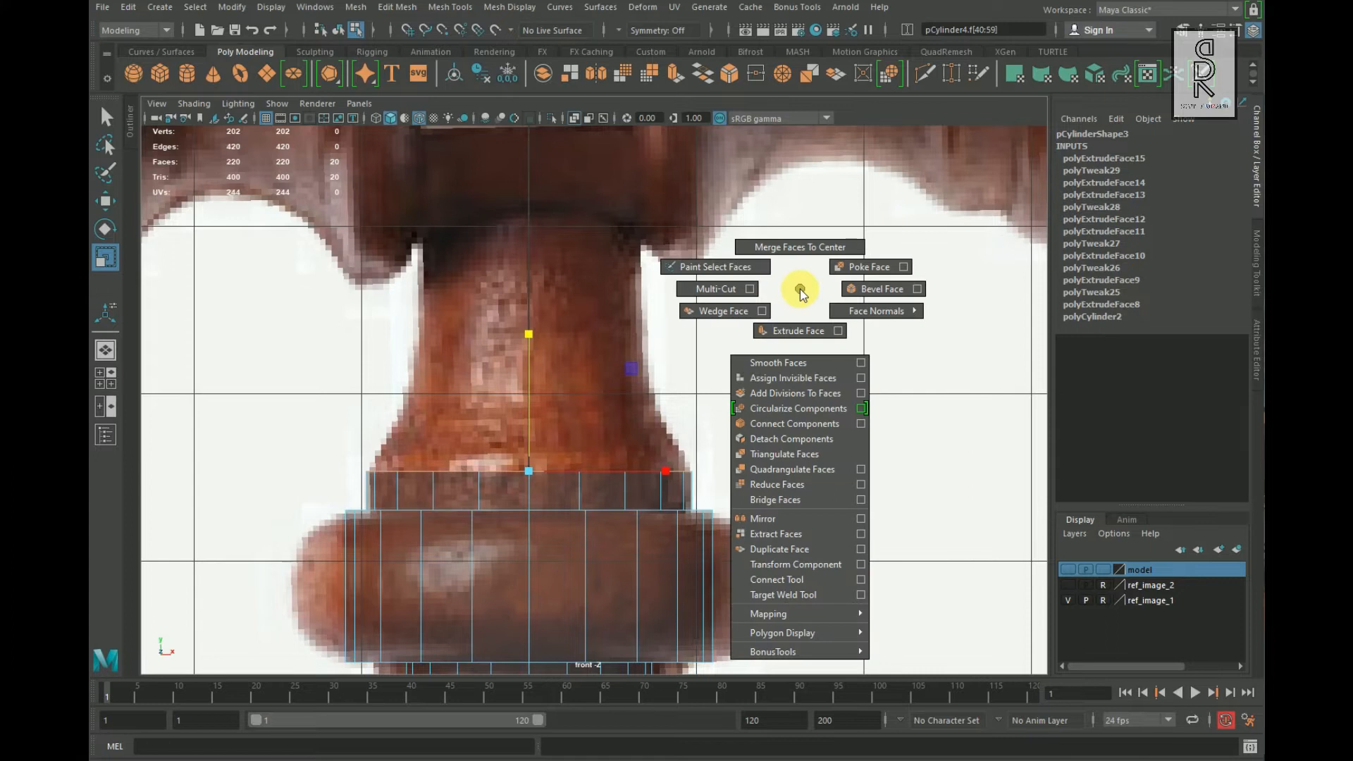
{"action": "left_click", "coordinate": [801, 337]}
{"action": "left_click_drag", "start_coordinate": [613, 387], "coordinate": [656, 149]}
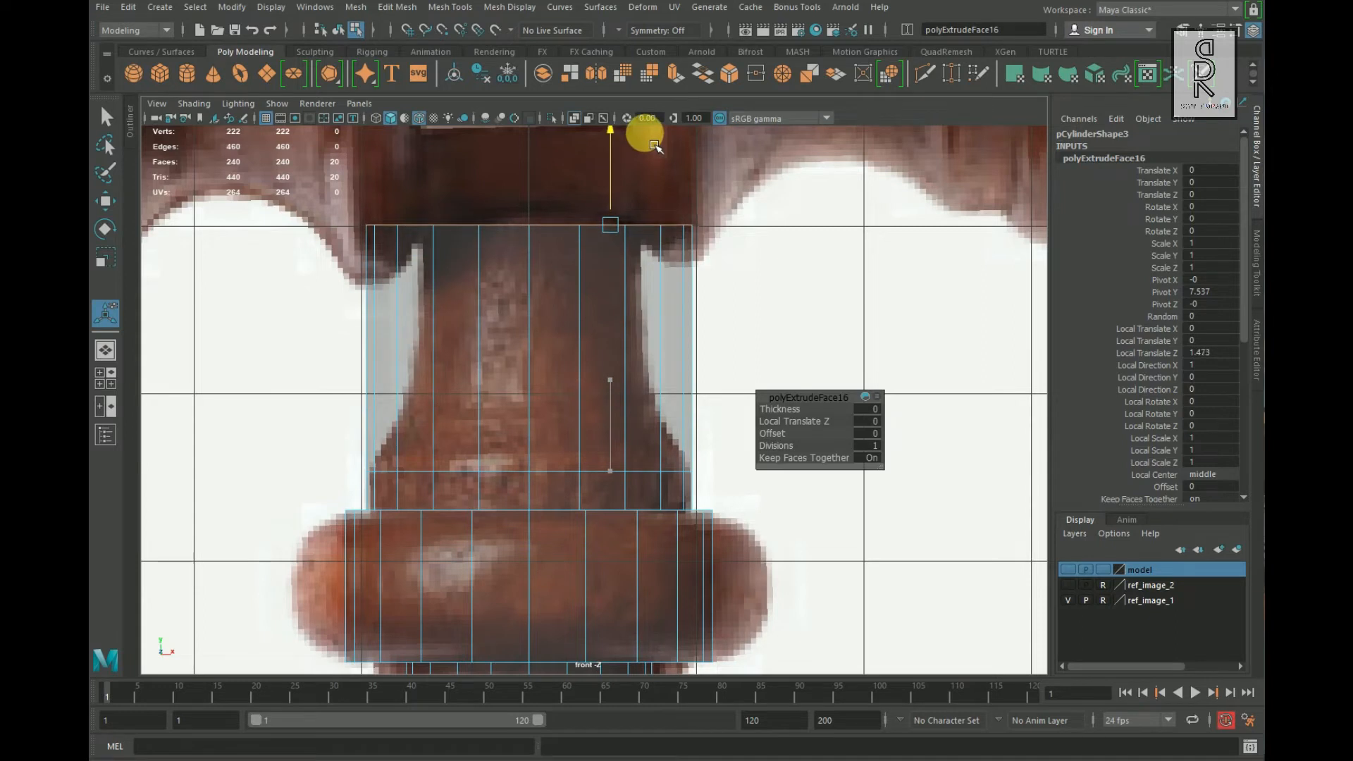
Step: Scale the top row of vertices inward to the neck's width, and move the edge loop at the collar's top slightly upward
{"action": "key", "text": "r"}
{"action": "right_click_drag", "start_coordinate": [555, 241], "coordinate": [492, 237]}
{"action": "left_click_drag", "start_coordinate": [301, 201], "coordinate": [814, 285]}
{"action": "left_click_drag", "start_coordinate": [543, 240], "coordinate": [459, 232]}
{"action": "right_click_drag", "start_coordinate": [487, 339], "coordinate": [488, 443]}
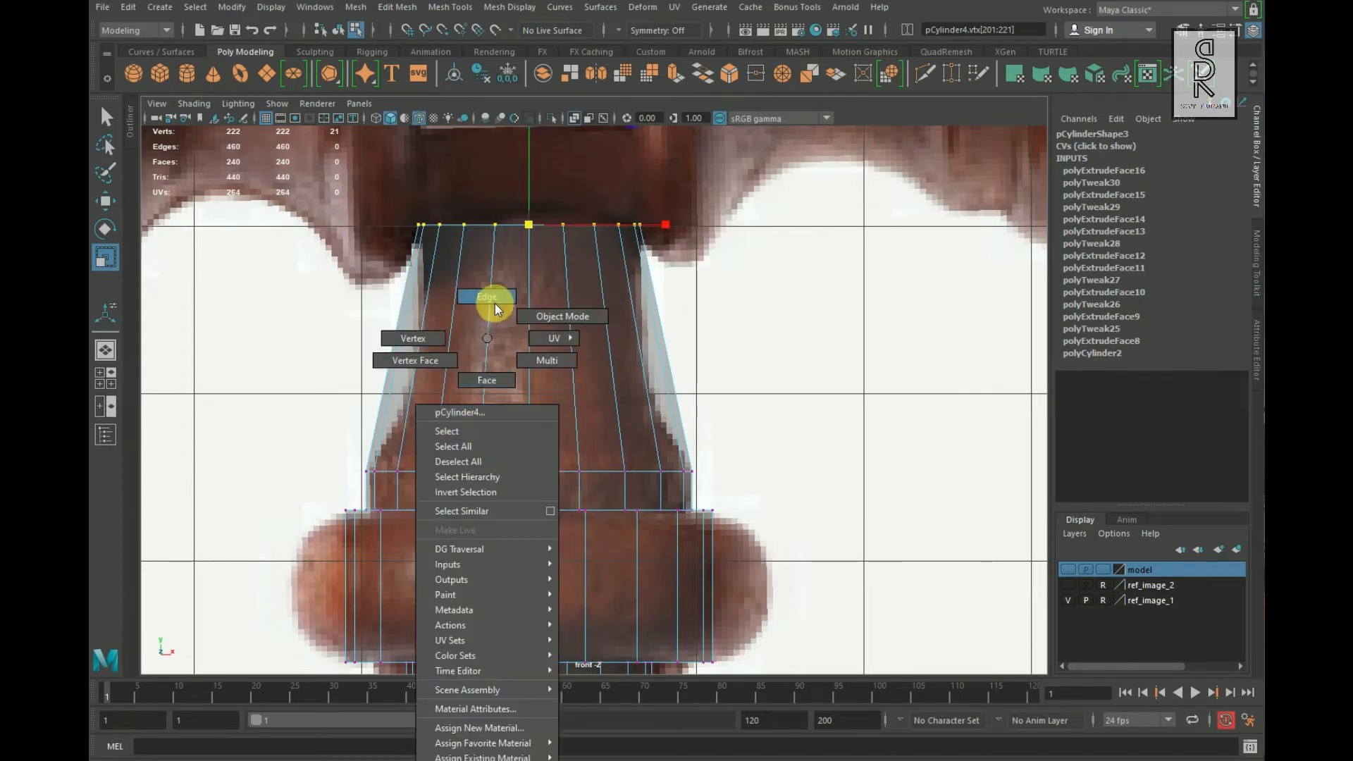
{"action": "right_click_drag", "start_coordinate": [495, 305], "coordinate": [493, 299]}
{"action": "double_click", "coordinate": [460, 471]}
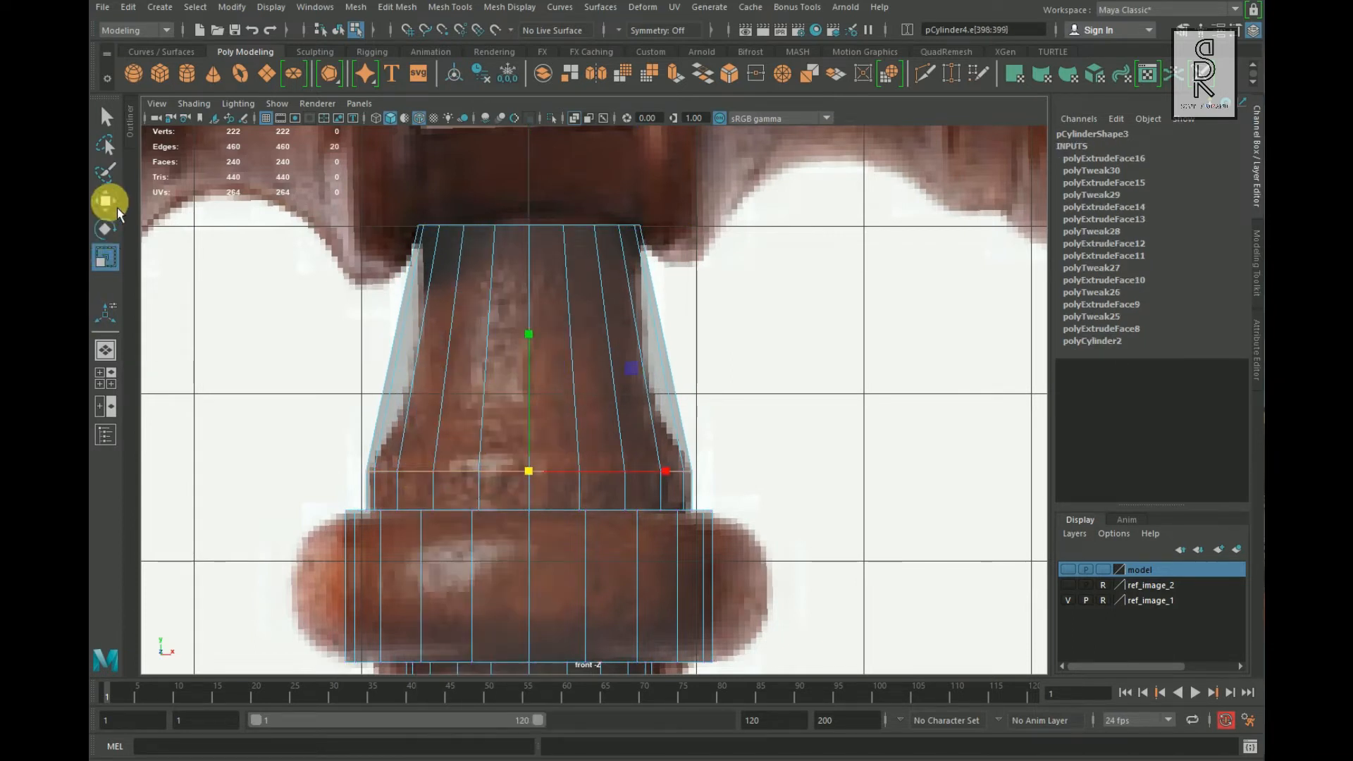
{"action": "left_click_drag", "start_coordinate": [537, 447], "coordinate": [539, 437]}
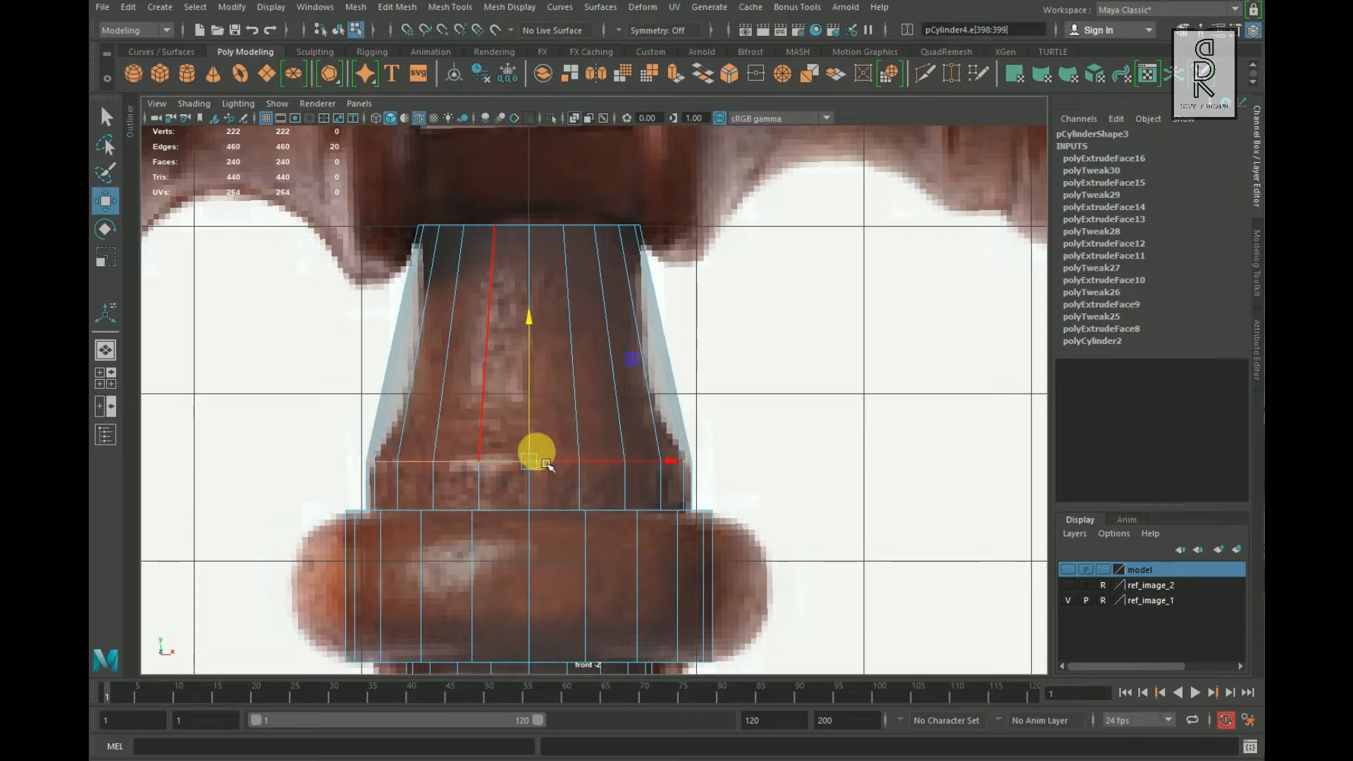
Step: Select only the bottom cap faces of the handle's neck and extrude them down to where the reference starts to widen
{"action": "scroll", "coordinate": [543, 460], "scroll_direction": "down", "scroll_amount": 6}
{"action": "scroll", "coordinate": [595, 534], "scroll_direction": "up", "scroll_amount": 3}
{"action": "scroll", "coordinate": [653, 491], "scroll_direction": "up", "scroll_amount": 1}
{"action": "middle_click_drag", "start_coordinate": [645, 486], "coordinate": [594, 370], "text": "alt"}
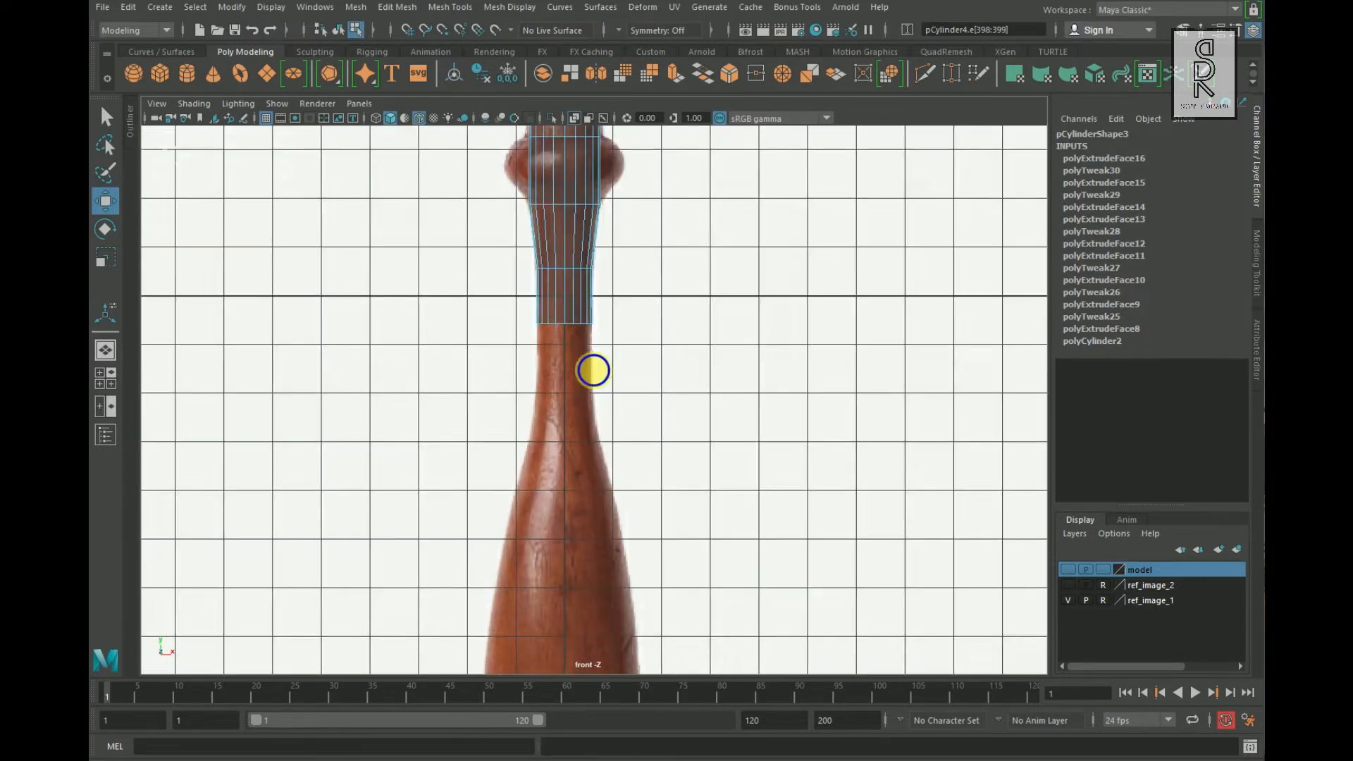
{"action": "scroll", "coordinate": [588, 338], "scroll_direction": "up", "scroll_amount": 3}
{"action": "right_click_drag", "start_coordinate": [568, 279], "coordinate": [564, 305]}
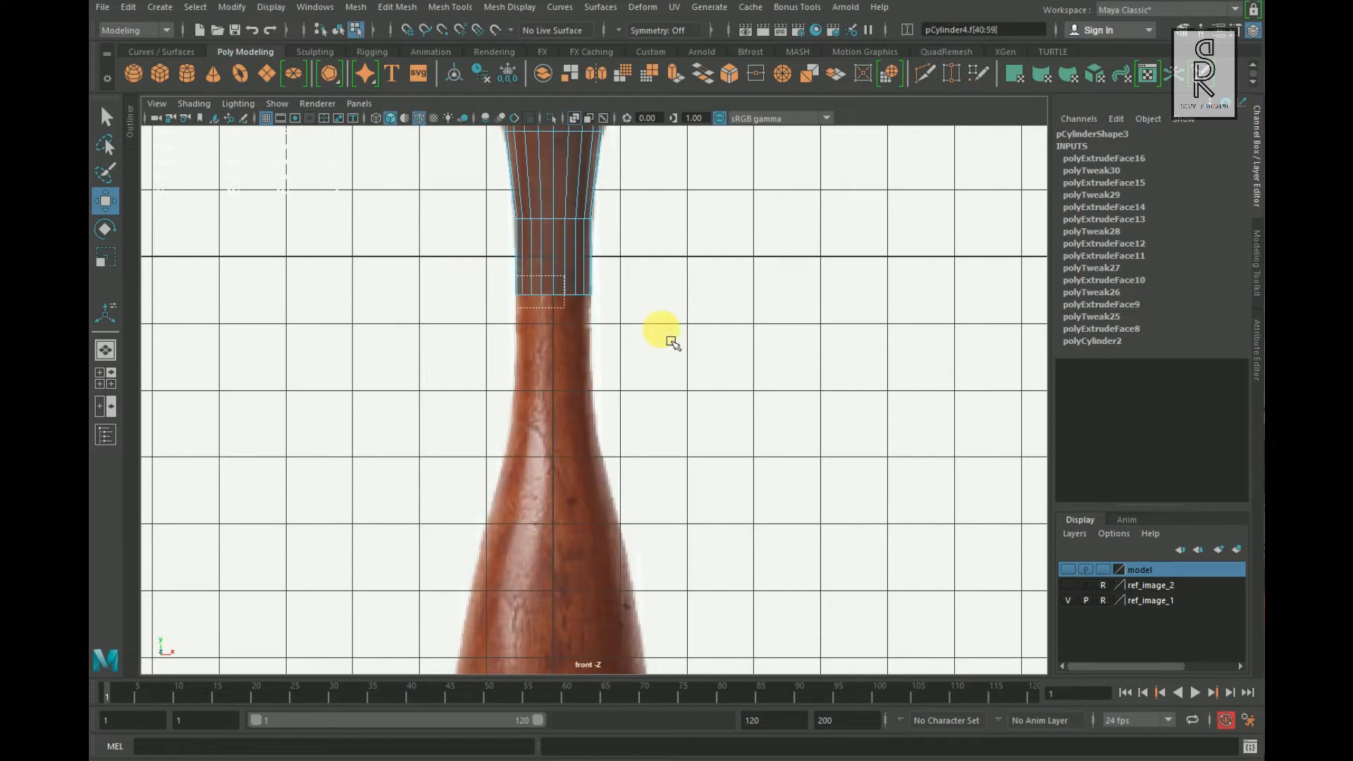
{"action": "left_click_drag", "start_coordinate": [670, 337], "coordinate": [402, 272]}
{"action": "left_click_drag", "start_coordinate": [588, 275], "coordinate": [712, 293], "text": "ctrl"}
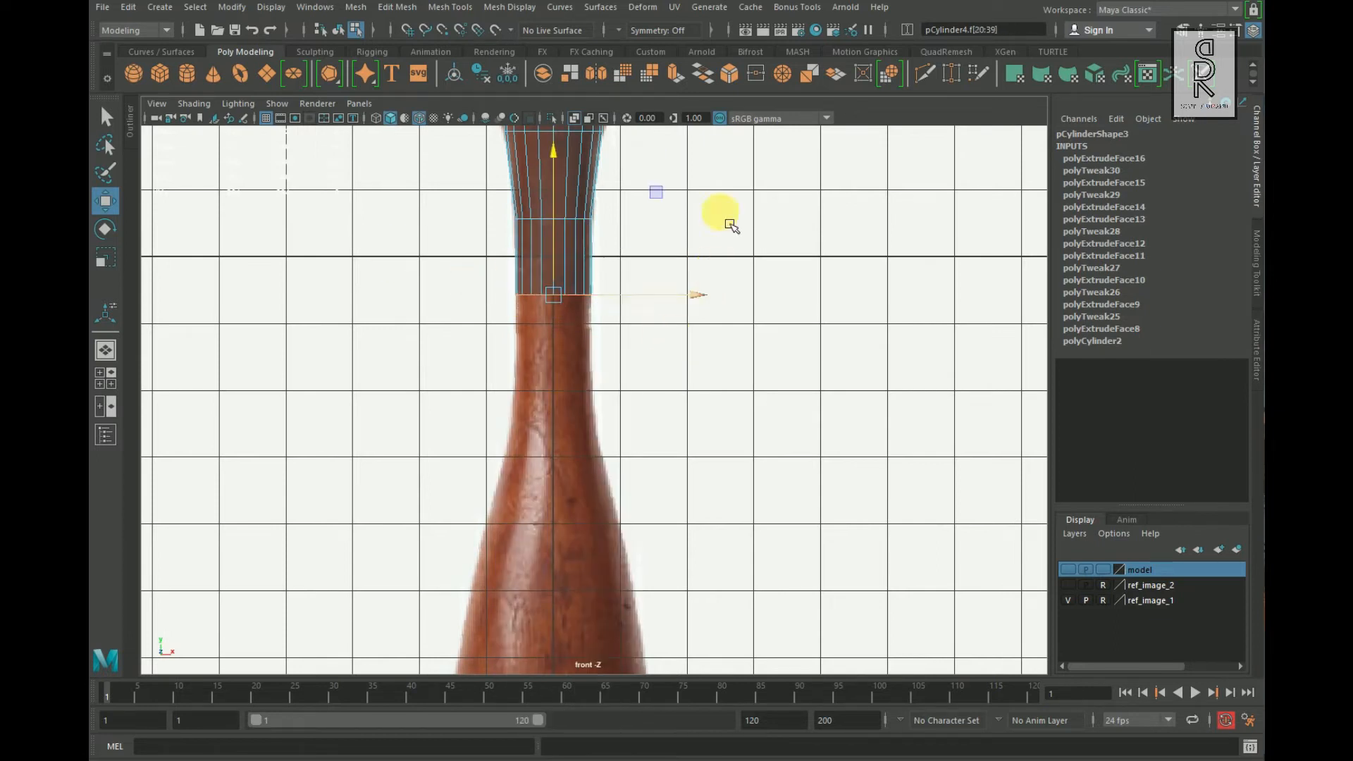
{"action": "right_click_drag", "start_coordinate": [720, 210], "coordinate": [715, 272], "text": "shift"}
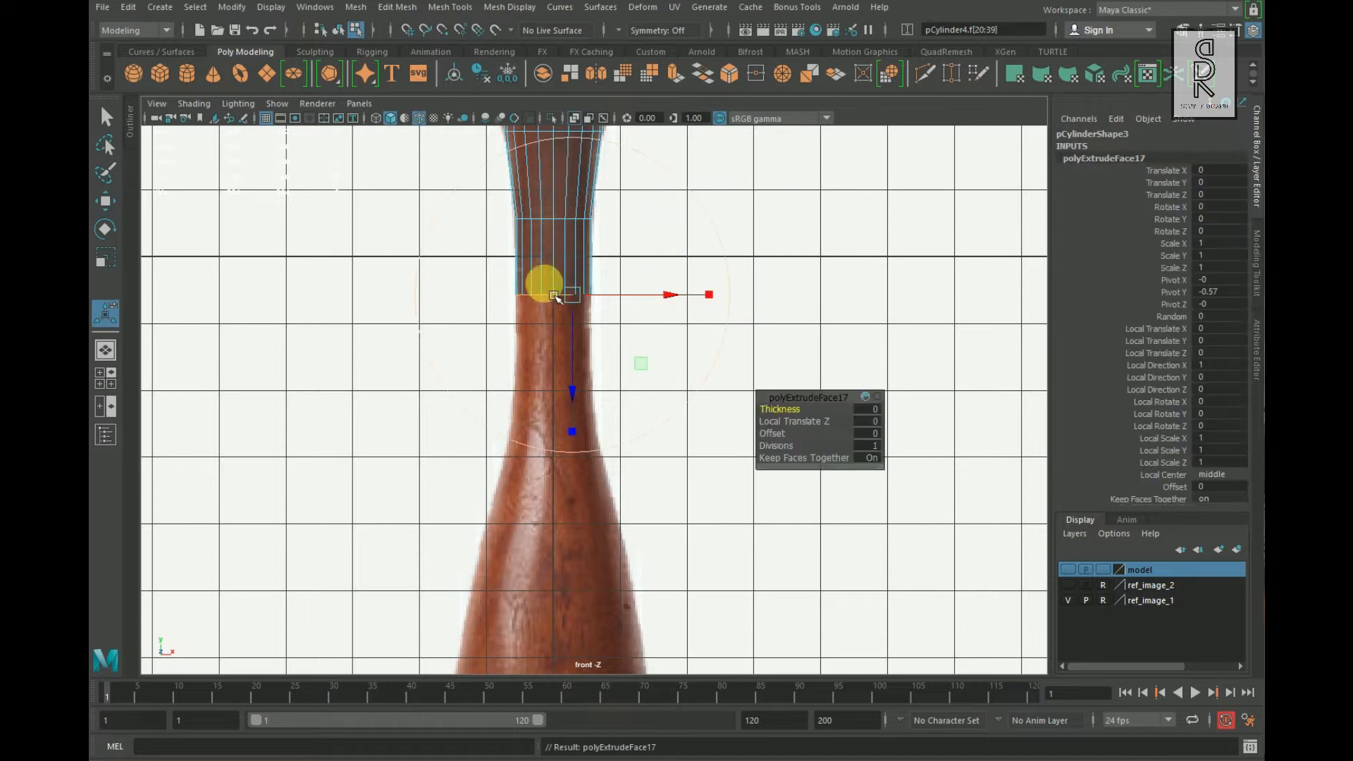
{"action": "left_click_drag", "start_coordinate": [571, 395], "coordinate": [609, 549]}
{"action": "middle_click_drag", "start_coordinate": [757, 545], "coordinate": [760, 446], "text": "alt"}
{"action": "left_click_drag", "start_coordinate": [586, 431], "coordinate": [586, 414]}
Step: Extrude the bottom faces again, about 10.66 down to the start of the handle's rounded end
{"action": "scroll", "coordinate": [762, 507], "scroll_direction": "down", "scroll_amount": 4}
{"action": "middle_click_drag", "start_coordinate": [775, 535], "coordinate": [776, 320], "text": "alt"}
{"action": "right_click_drag", "start_coordinate": [776, 239], "coordinate": [776, 279], "text": "shift"}
{"action": "scroll", "coordinate": [808, 302], "scroll_direction": "down", "scroll_amount": 1}
{"action": "middle_click_drag", "start_coordinate": [703, 340], "coordinate": [702, 426], "text": "alt"}
{"action": "left_click_drag", "start_coordinate": [585, 344], "coordinate": [616, 712]}
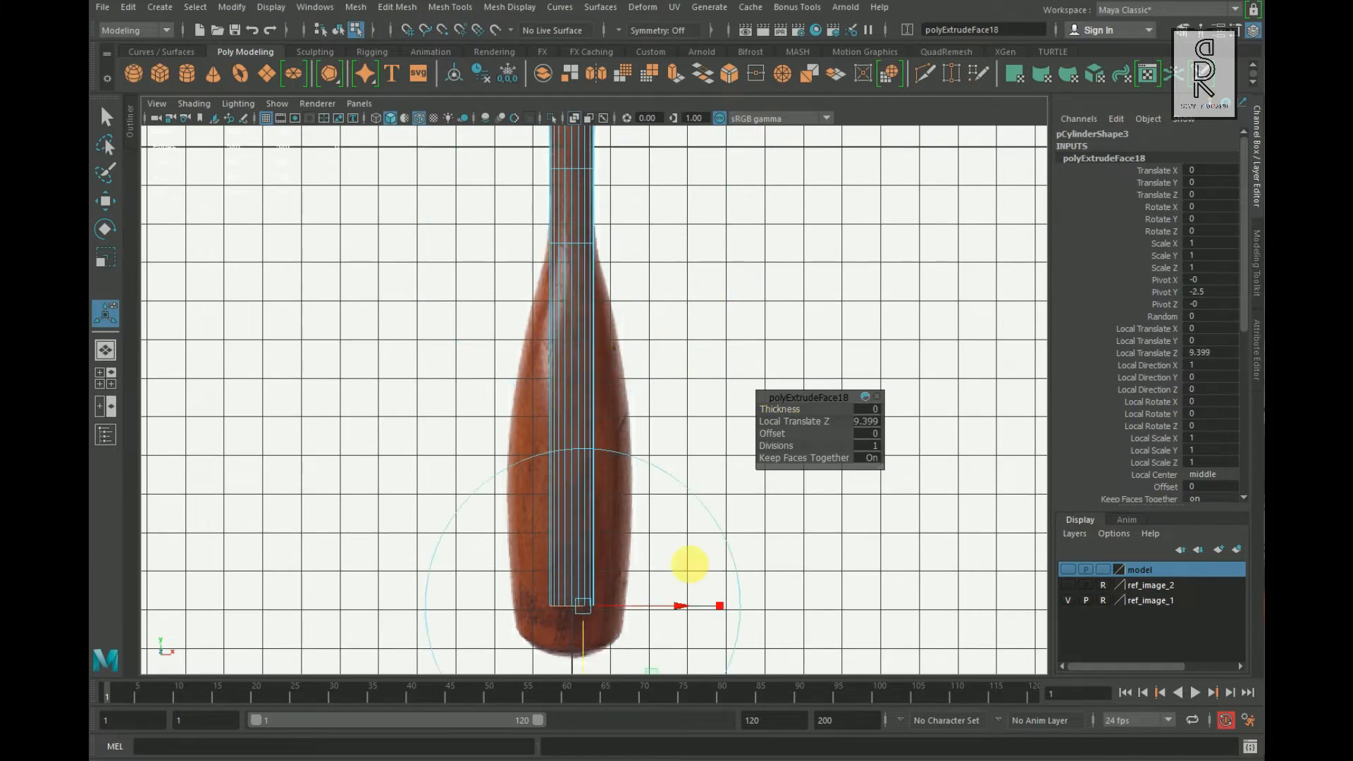
{"action": "middle_click_drag", "start_coordinate": [697, 576], "coordinate": [701, 396], "text": "alt"}
{"action": "left_click_drag", "start_coordinate": [594, 535], "coordinate": [700, 571]}
Step: Scale the extruded end faces out to the handle's lower width in the reference and move them up slightly
{"action": "key", "text": "r"}
{"action": "scroll", "coordinate": [593, 550], "scroll_direction": "up", "scroll_amount": 3}
{"action": "scroll", "coordinate": [761, 395], "scroll_direction": "down", "scroll_amount": 3}
{"action": "middle_click_drag", "start_coordinate": [778, 364], "coordinate": [767, 451], "text": "alt"}
{"action": "scroll", "coordinate": [621, 267], "scroll_direction": "down", "scroll_amount": 3}
{"action": "scroll", "coordinate": [607, 317], "scroll_direction": "up", "scroll_amount": 3}
{"action": "left_click_drag", "start_coordinate": [564, 596], "coordinate": [538, 599]}
{"action": "key", "text": "w"}
{"action": "left_click_drag", "start_coordinate": [568, 465], "coordinate": [567, 438]}
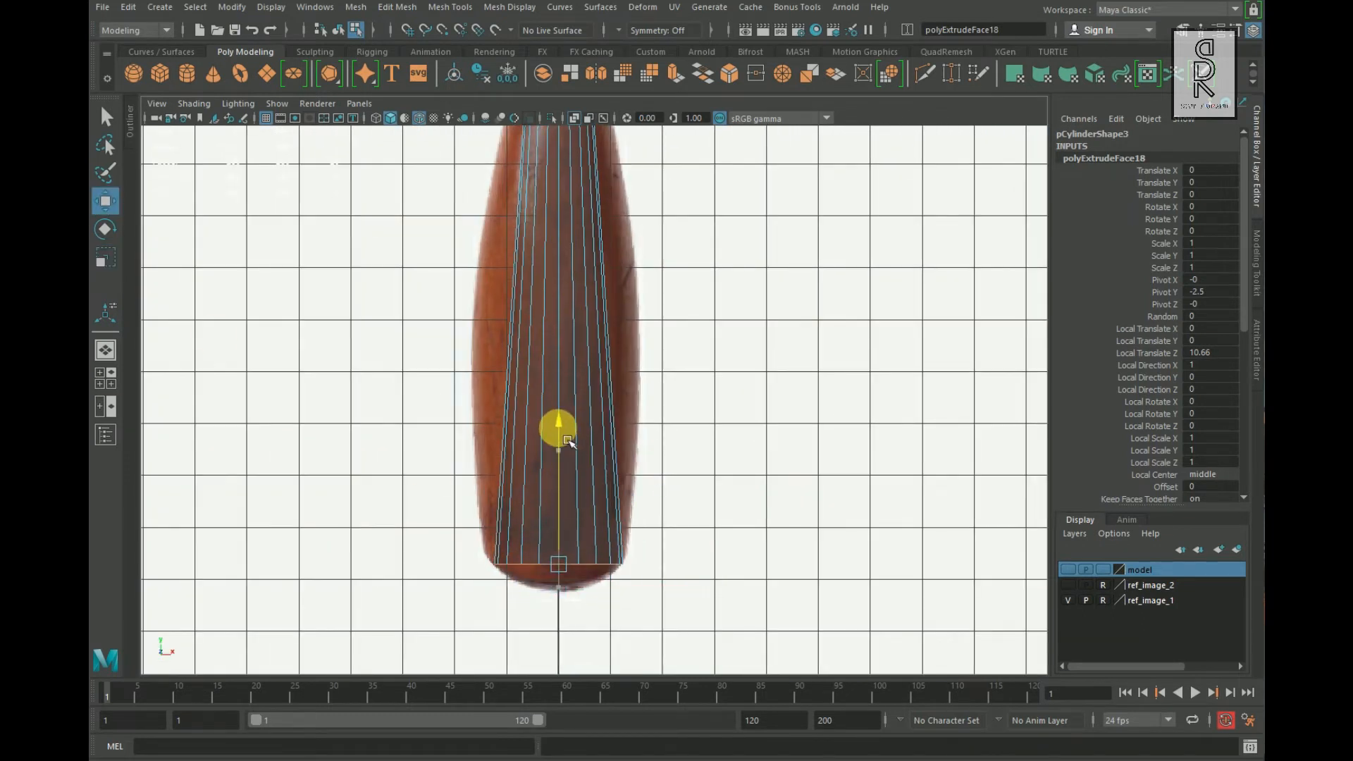
Step: Save the scene
{"action": "scroll", "coordinate": [705, 352], "scroll_direction": "down", "scroll_amount": 4}
{"action": "middle_click_drag", "start_coordinate": [765, 296], "coordinate": [777, 533], "text": "alt"}
{"action": "scroll", "coordinate": [776, 466], "scroll_direction": "down", "scroll_amount": 1}
{"action": "key", "text": "ctrl+s"}
Step: Insert an edge loop midway along the long handle section and scale it outward to the reference outline
{"action": "middle_click_drag", "start_coordinate": [669, 606], "coordinate": [655, 395], "text": "alt"}
{"action": "scroll", "coordinate": [652, 388], "scroll_direction": "up", "scroll_amount": 4}
{"action": "right_click_drag", "start_coordinate": [629, 339], "coordinate": [626, 255]}
{"action": "left_click", "coordinate": [610, 337]}
{"action": "right_click_drag", "start_coordinate": [781, 318], "coordinate": [788, 448], "text": "ctrl"}
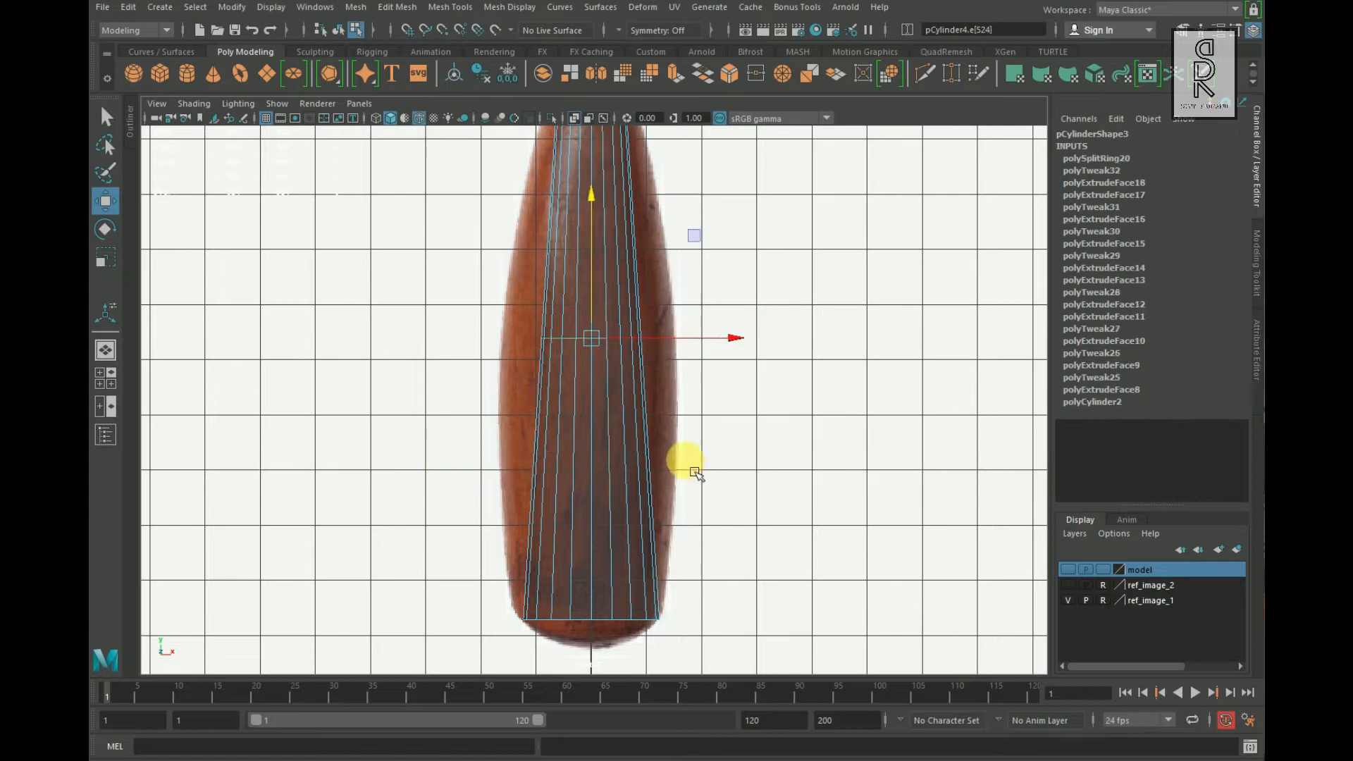
{"action": "left_click", "coordinate": [104, 258]}
{"action": "left_click_drag", "start_coordinate": [591, 338], "coordinate": [656, 357]}
{"action": "right_click_drag", "start_coordinate": [570, 395], "coordinate": [895, 634], "text": "alt"}
{"action": "middle_click_drag", "start_coordinate": [584, 352], "coordinate": [673, 446], "text": "alt"}
{"action": "left_click_drag", "start_coordinate": [673, 360], "coordinate": [680, 361]}
Step: Add edge loops in the handle section below the widened loop and scale them outward to match the reference silhouette
{"action": "middle_click_drag", "start_coordinate": [795, 426], "coordinate": [810, 349], "text": "alt"}
{"action": "right_click_drag", "start_coordinate": [809, 350], "coordinate": [818, 491], "text": "alt"}
{"action": "left_click", "coordinate": [737, 378]}
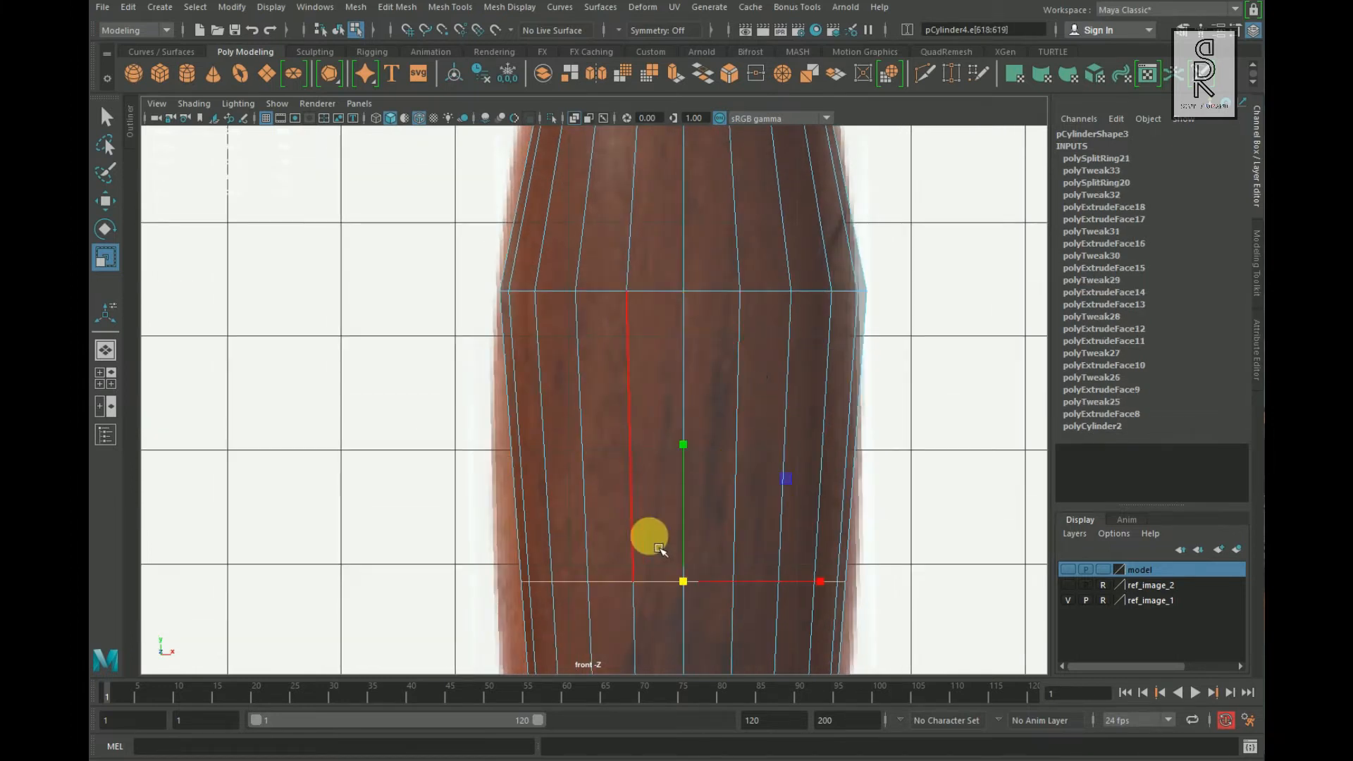
{"action": "middle_click_drag", "start_coordinate": [719, 582], "coordinate": [637, 405], "text": "alt"}
{"action": "left_click", "coordinate": [624, 396]}
{"action": "right_click_drag", "start_coordinate": [730, 384], "coordinate": [612, 458], "text": "ctrl"}
{"action": "left_click_drag", "start_coordinate": [669, 413], "coordinate": [702, 418]}
Step: Insert another edge loop close to the handle's lower end and scale it slightly outward
{"action": "middle_click_drag", "start_coordinate": [698, 451], "coordinate": [694, 391], "text": "alt"}
{"action": "left_click", "coordinate": [620, 414]}
{"action": "right_click_drag", "start_coordinate": [712, 415], "coordinate": [647, 485], "text": "ctrl"}
{"action": "left_click_drag", "start_coordinate": [666, 425], "coordinate": [675, 425]}
Step: Select the bottom row of vertices and scale it outward to the width of the reference
{"action": "right_click_drag", "start_coordinate": [677, 531], "coordinate": [616, 532]}
{"action": "left_click_drag", "start_coordinate": [846, 540], "coordinate": [490, 469]}
{"action": "mouse_move", "coordinate": [666, 499]}
{"action": "left_mouse_down"}
{"action": "mouse_move", "coordinate": [665, 451]}
{"action": "mouse_move", "coordinate": [688, 487]}
{"action": "left_mouse_up"}
{"action": "left_click", "coordinate": [107, 205]}
{"action": "left_click", "coordinate": [106, 258]}
Step: Extrude only the bottom cap faces down about 0.501 and scale them inward to follow the rounded end
{"action": "right_click_drag", "start_coordinate": [602, 462], "coordinate": [583, 394]}
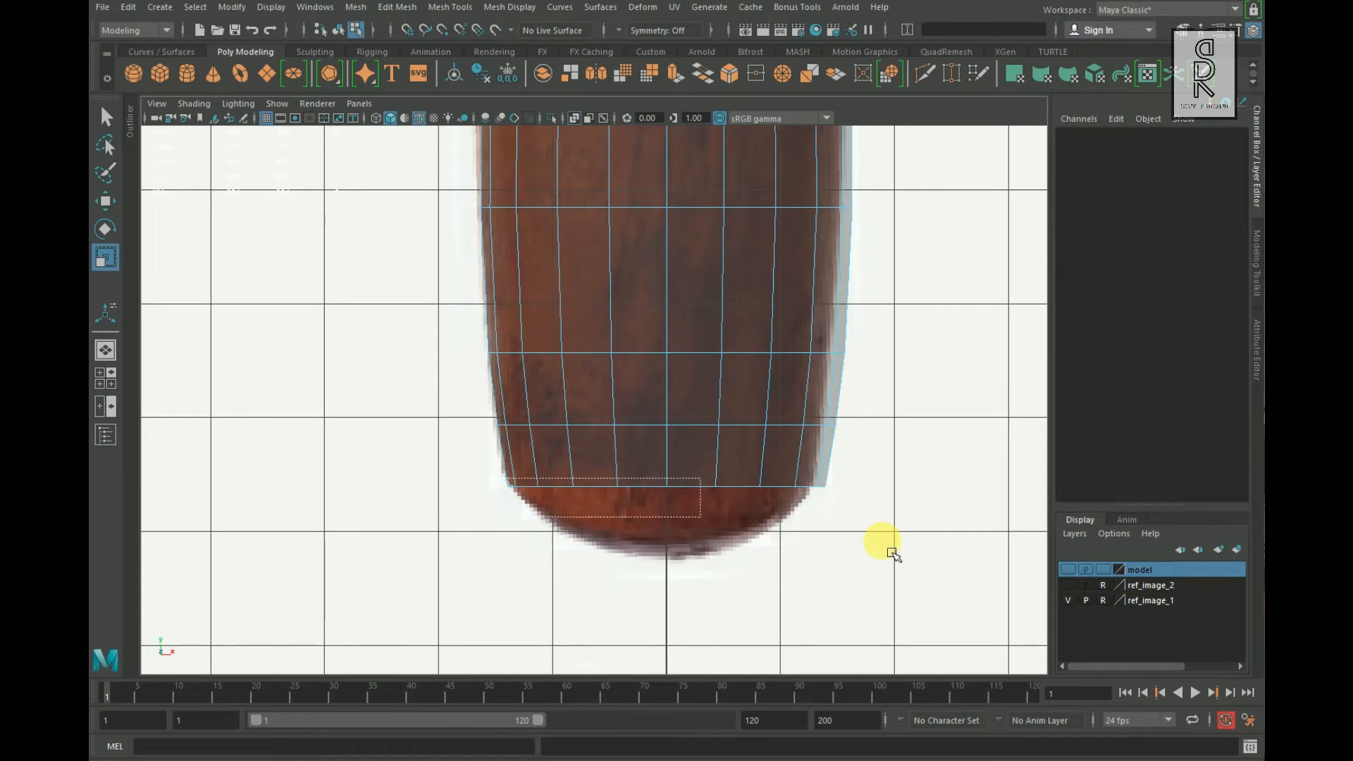
{"action": "left_click_drag", "start_coordinate": [884, 543], "coordinate": [483, 416]}
{"action": "left_click_drag", "start_coordinate": [1039, 451], "coordinate": [1039, 449], "text": "ctrl"}
{"action": "right_click_drag", "start_coordinate": [941, 376], "coordinate": [929, 430], "text": "shift"}
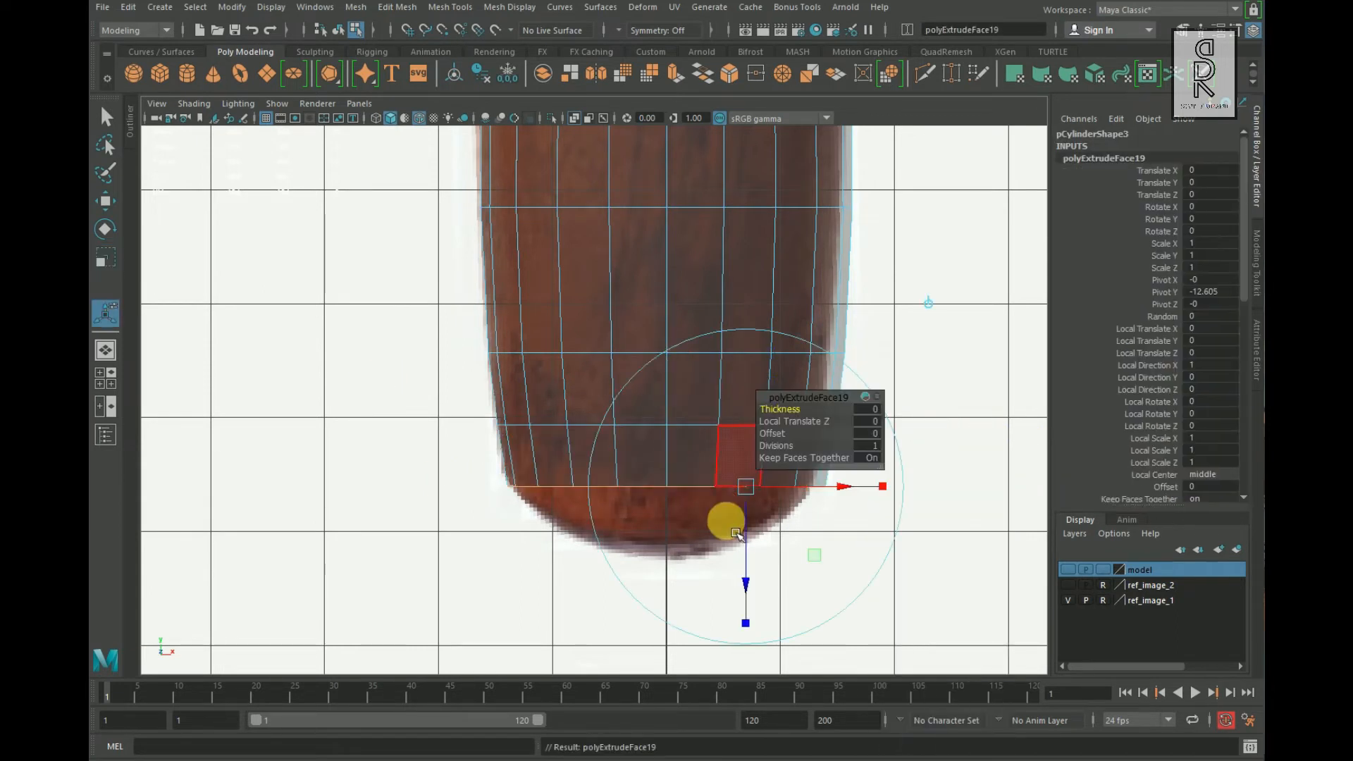
{"action": "left_click_drag", "start_coordinate": [757, 605], "coordinate": [749, 638]}
{"action": "left_click", "coordinate": [102, 317]}
{"action": "left_click", "coordinate": [113, 261]}
{"action": "left_click_drag", "start_coordinate": [652, 552], "coordinate": [591, 561]}
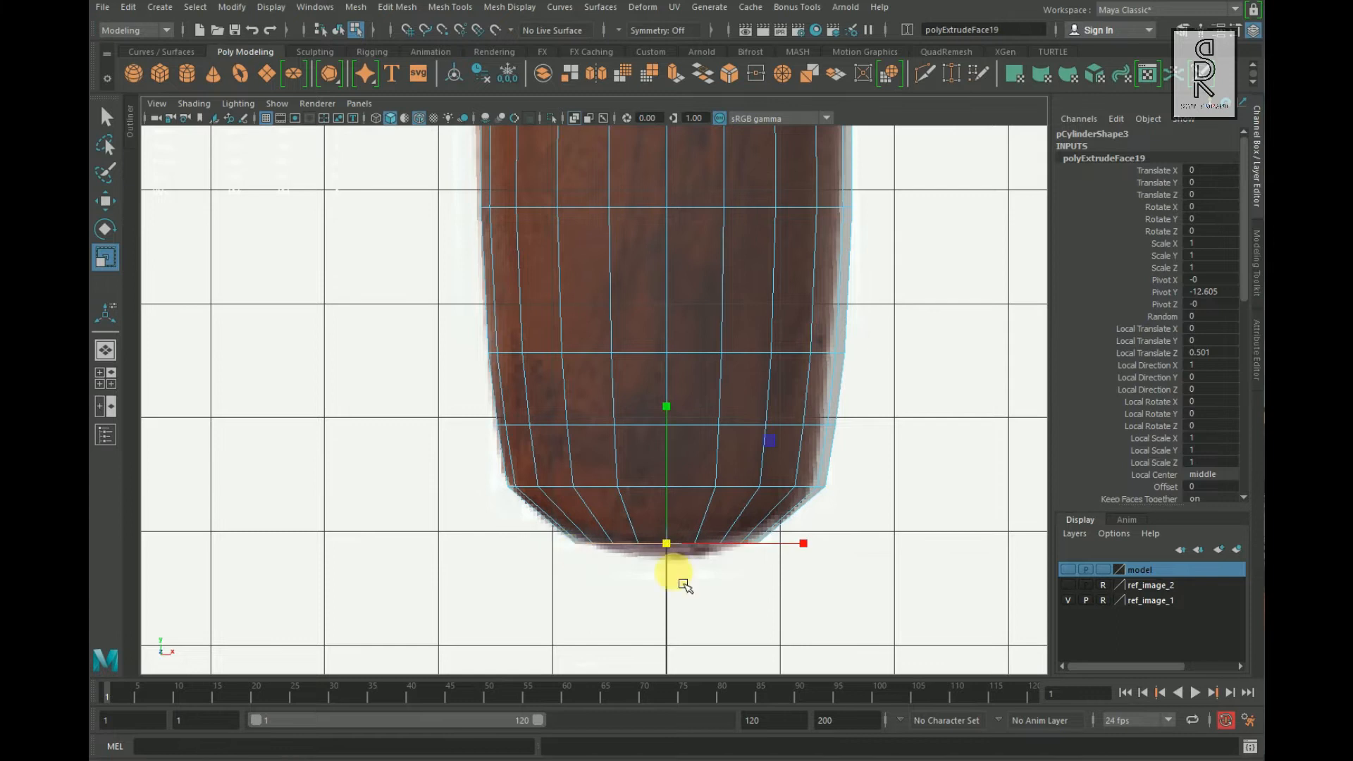
Step: Insert an edge loop midway up the tapered end cap and scale it outward to round the curve
{"action": "middle_click_drag", "start_coordinate": [721, 650], "coordinate": [734, 604], "text": "alt"}
{"action": "scroll", "coordinate": [733, 604], "scroll_direction": "up", "scroll_amount": 5}
{"action": "left_click", "coordinate": [105, 203]}
{"action": "left_click", "coordinate": [729, 417]}
{"action": "right_click_drag", "start_coordinate": [647, 509], "coordinate": [661, 282]}
{"action": "left_click", "coordinate": [667, 511]}
{"action": "right_click_drag", "start_coordinate": [742, 492], "coordinate": [900, 574], "text": "ctrl"}
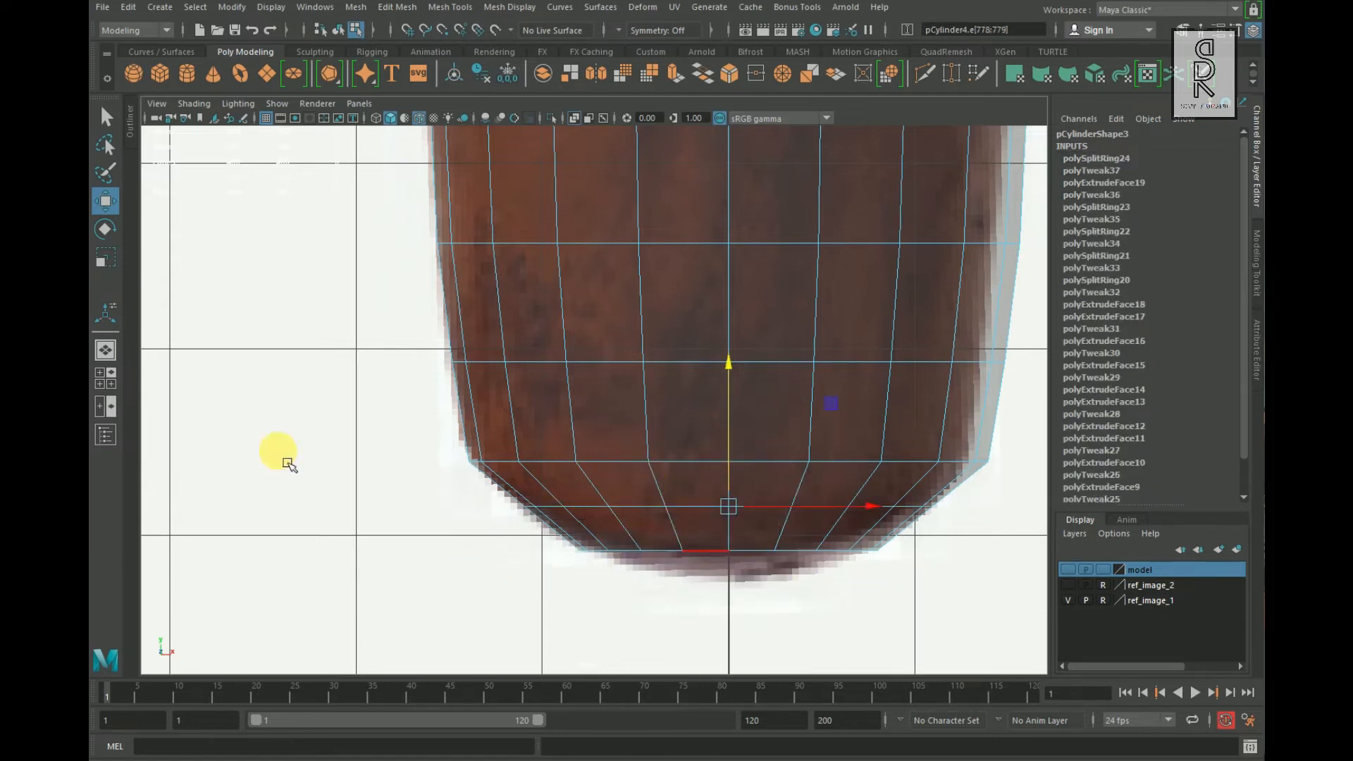
{"action": "left_click", "coordinate": [110, 258]}
{"action": "left_click_drag", "start_coordinate": [743, 519], "coordinate": [758, 519]}
Step: Select only the centre vertex of the bottom cap and move it down to round off the handle's end
{"action": "right_click_drag", "start_coordinate": [736, 356], "coordinate": [653, 330]}
{"action": "left_click_drag", "start_coordinate": [1022, 636], "coordinate": [971, 606]}
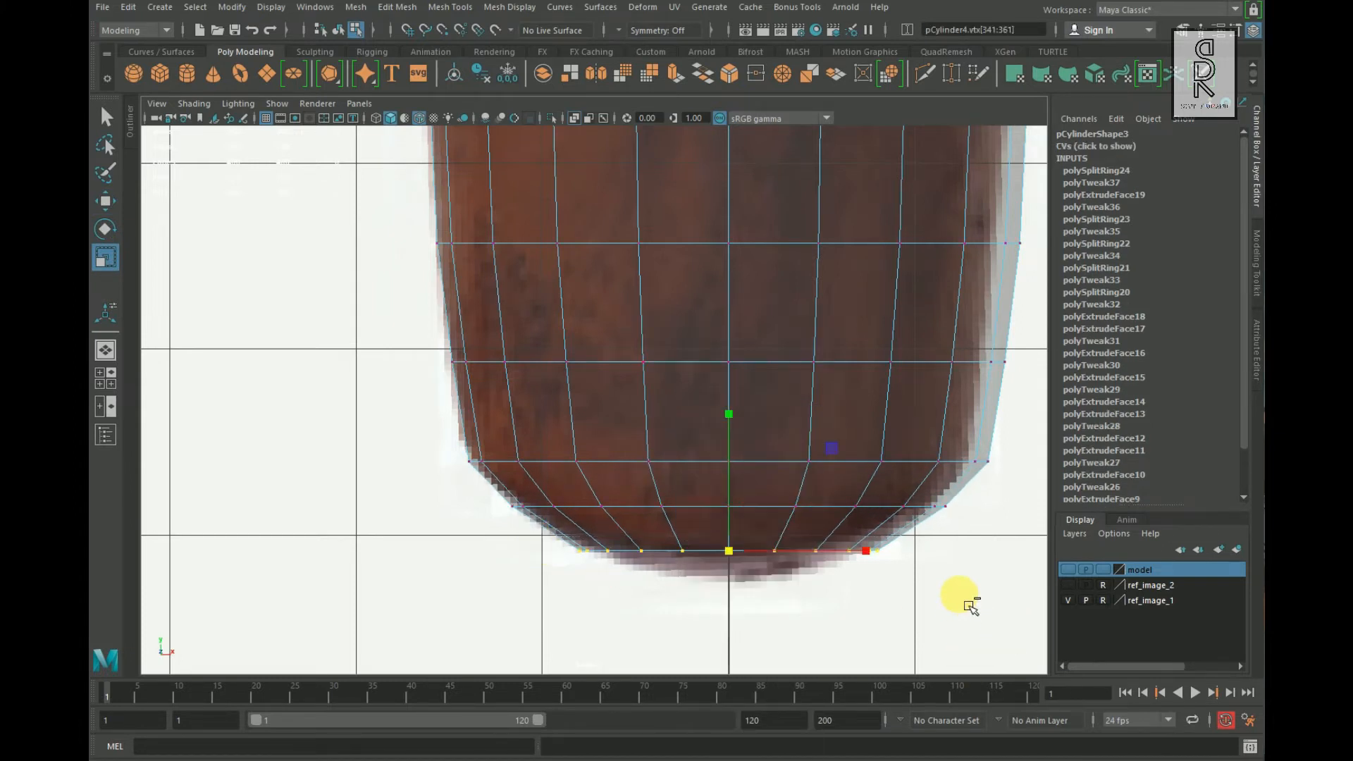
{"action": "key", "text": "space"}
{"action": "key", "text": "space"}
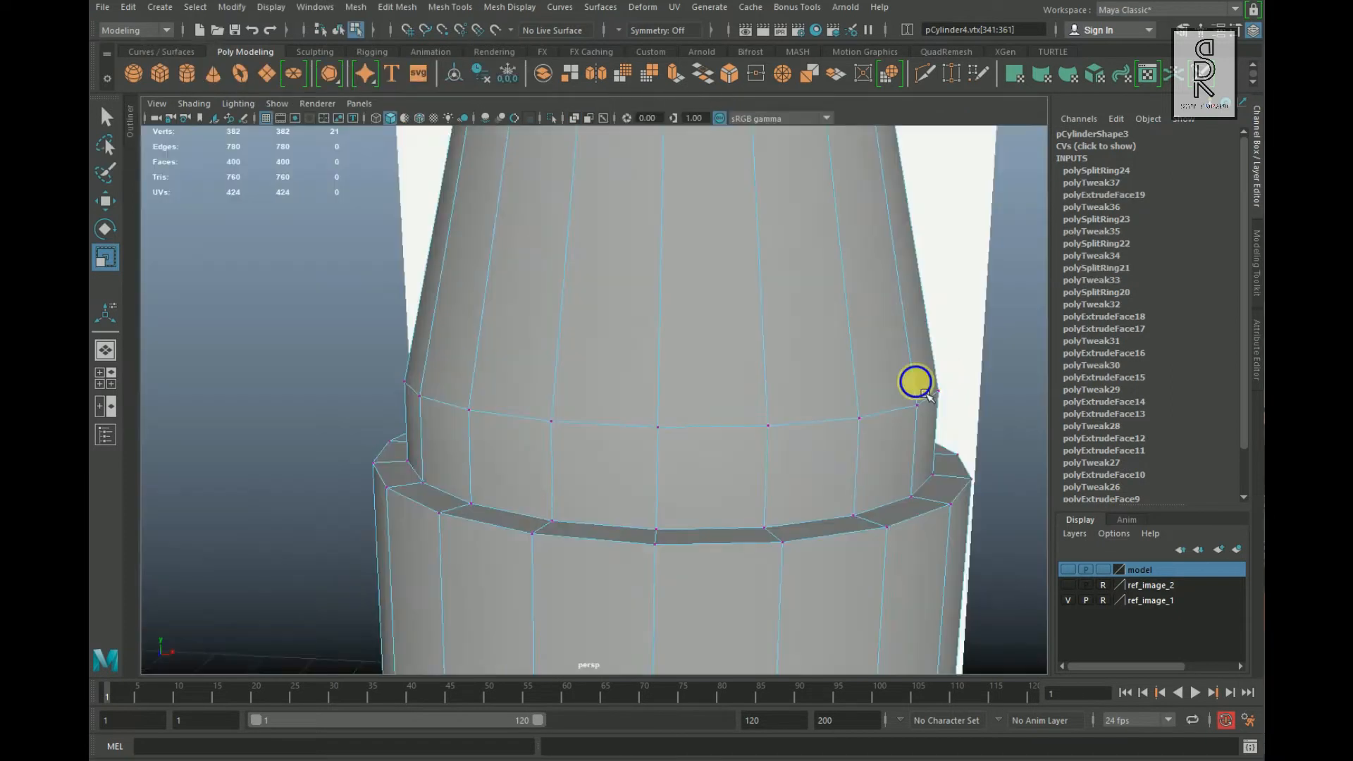
{"action": "scroll", "coordinate": [600, 463], "scroll_direction": "down", "scroll_amount": 5}
{"action": "left_click_drag", "start_coordinate": [600, 464], "coordinate": [621, 317], "text": "alt"}
{"action": "scroll", "coordinate": [754, 480], "scroll_direction": "up", "scroll_amount": 8}
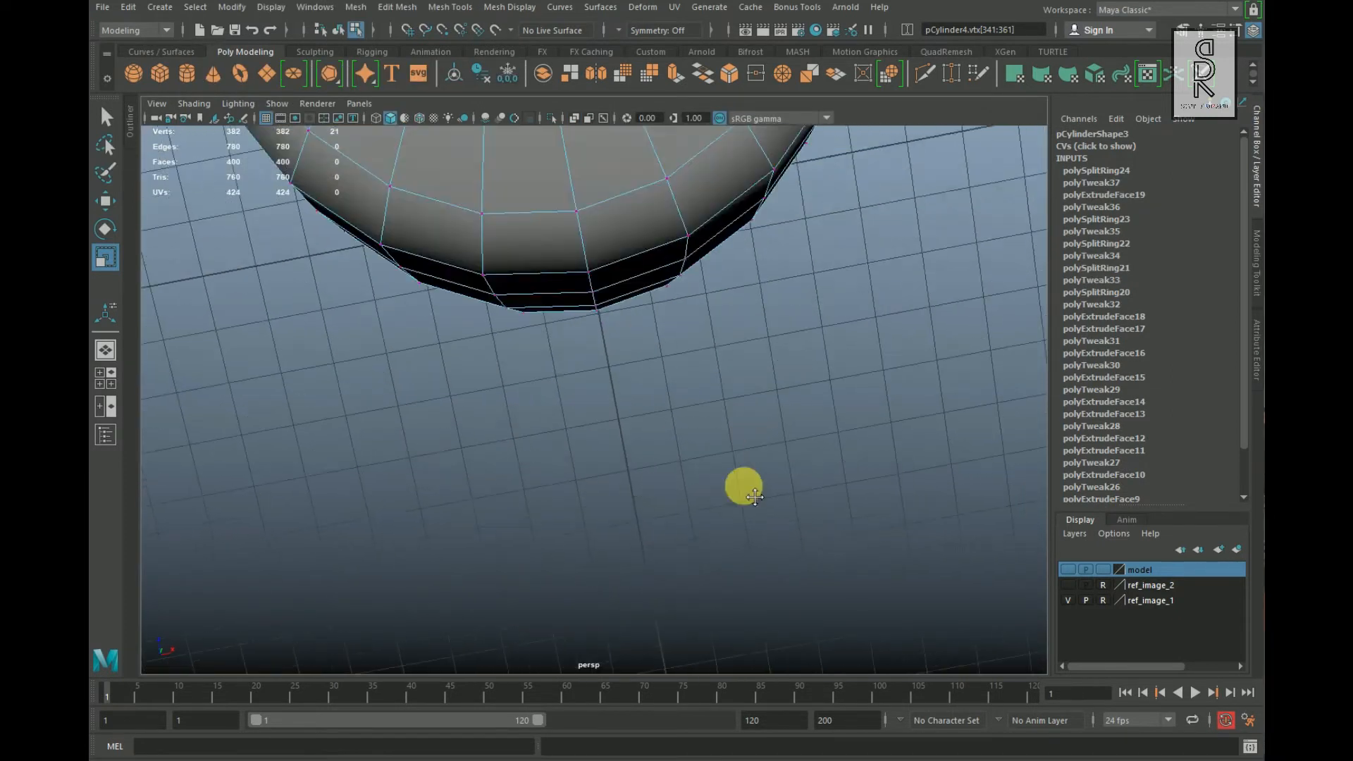
{"action": "middle_click_drag", "start_coordinate": [743, 487], "coordinate": [762, 499], "text": "alt"}
{"action": "scroll", "coordinate": [762, 498], "scroll_direction": "down", "scroll_amount": 3}
{"action": "left_click", "coordinate": [862, 376]}
{"action": "left_click", "coordinate": [501, 276]}
{"action": "key", "text": "space"}
{"action": "key", "text": "space"}
{"action": "key", "text": "space"}
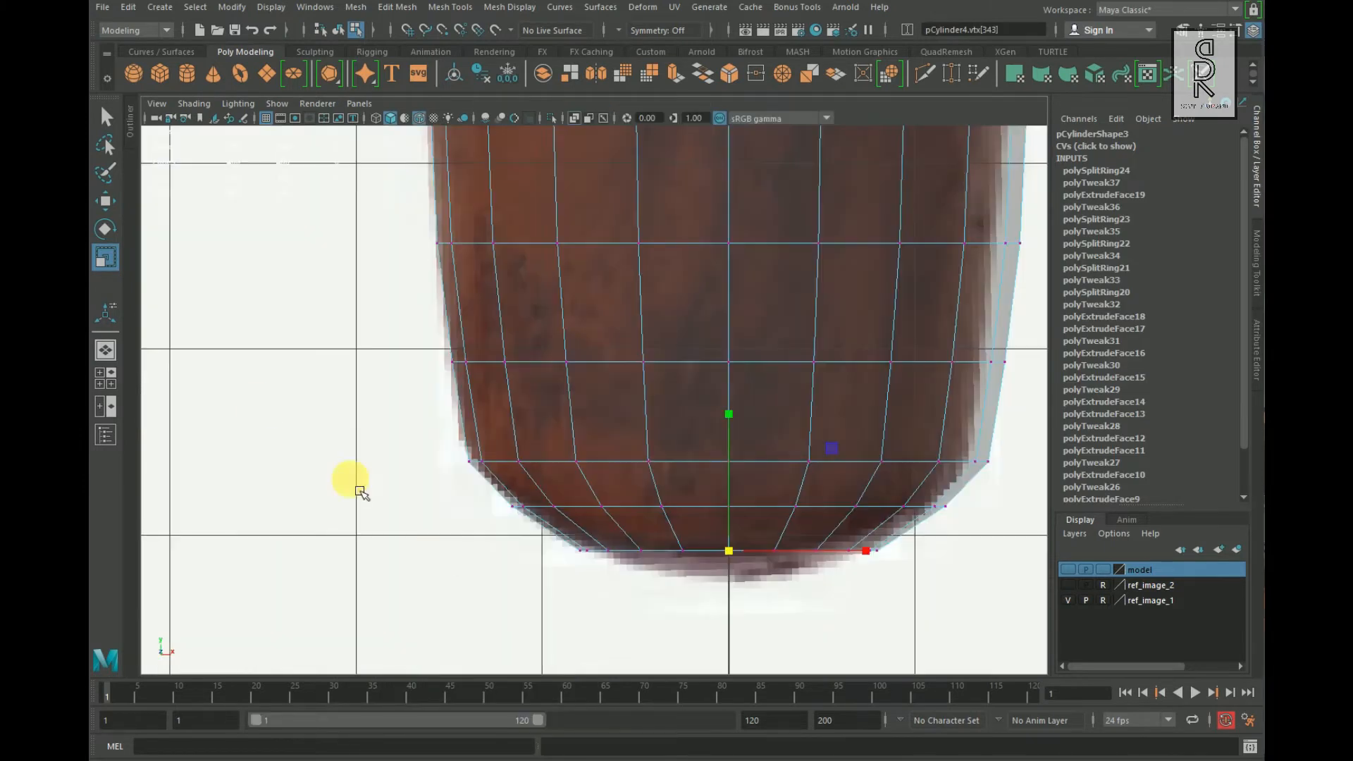
{"action": "left_click", "coordinate": [105, 201]}
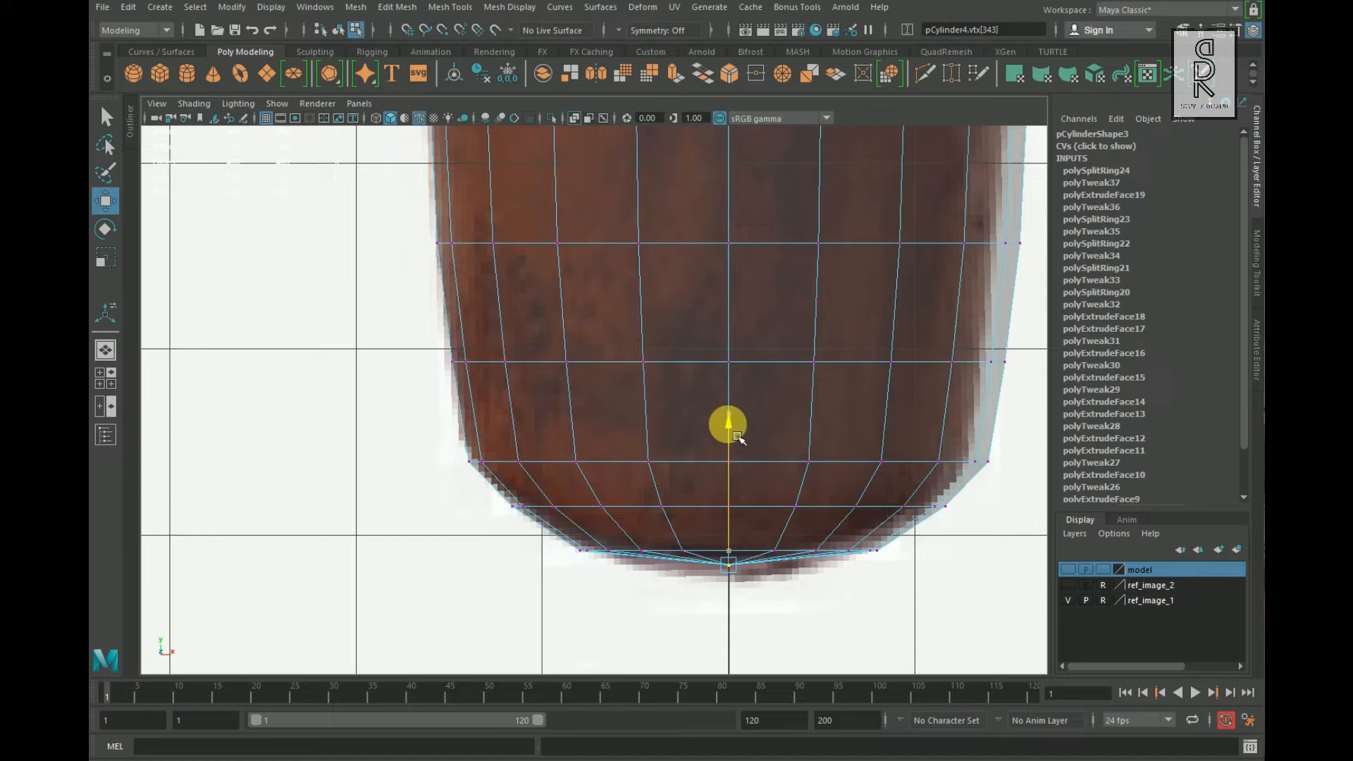
Step: Insert an edge loop midway through the handle's widest section and scale it outward to the reference
{"action": "right_click_drag", "start_coordinate": [846, 461], "coordinate": [670, 463], "text": "alt"}
{"action": "middle_click_drag", "start_coordinate": [649, 409], "coordinate": [641, 565], "text": "alt"}
{"action": "right_click_drag", "start_coordinate": [642, 565], "coordinate": [708, 557], "text": "alt"}
{"action": "right_click_drag", "start_coordinate": [698, 338], "coordinate": [698, 306]}
{"action": "left_click", "coordinate": [591, 355]}
{"action": "right_click_drag", "start_coordinate": [801, 355], "coordinate": [911, 492], "text": "ctrl"}
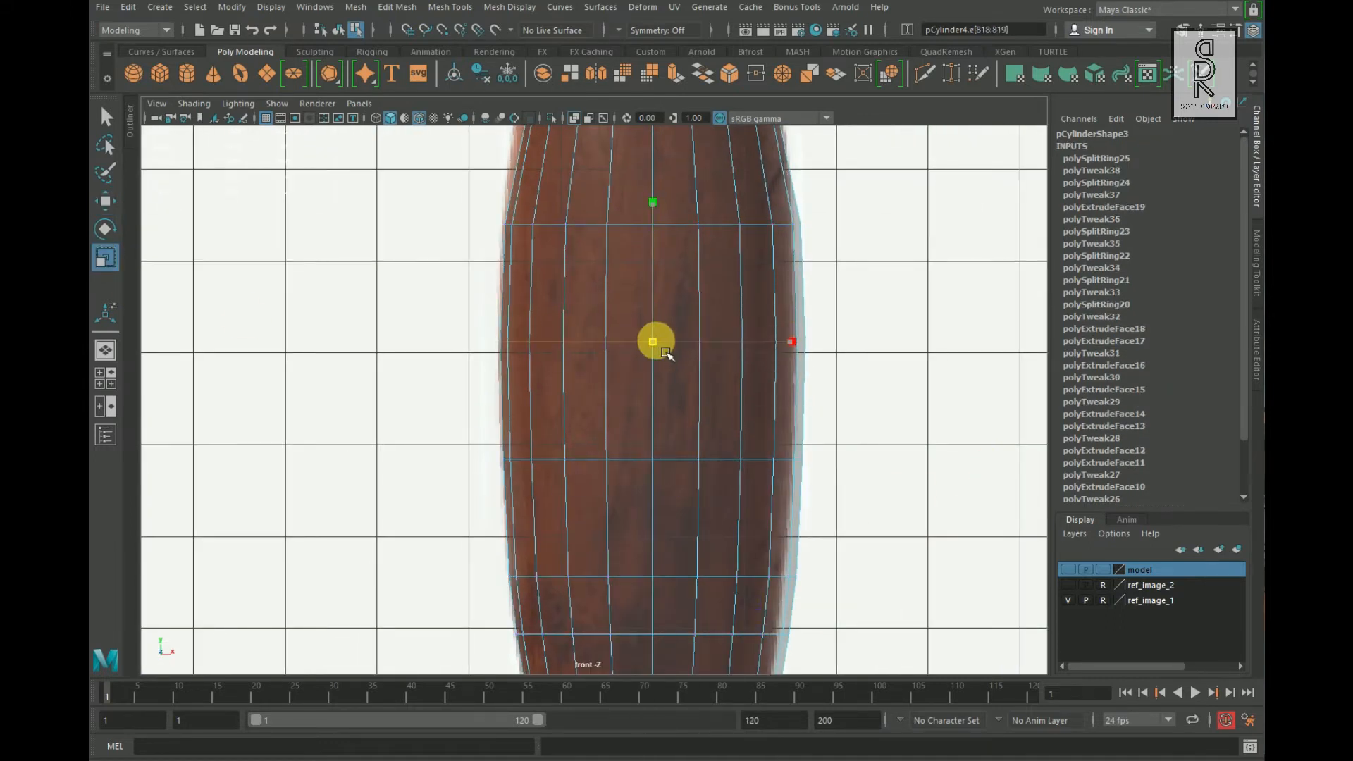
{"action": "middle_click_drag", "start_coordinate": [729, 416], "coordinate": [728, 349], "text": "alt"}
Step: Insert two more edge loops below the one in the widest section and scale each outward to the silhouette
{"action": "left_click", "coordinate": [608, 441]}
{"action": "right_click_drag", "start_coordinate": [872, 406], "coordinate": [874, 486], "text": "ctrl"}
{"action": "left_click_drag", "start_coordinate": [656, 449], "coordinate": [839, 460]}
{"action": "left_click", "coordinate": [566, 354]}
{"action": "right_click_drag", "start_coordinate": [785, 339], "coordinate": [776, 417], "text": "ctrl"}
{"action": "left_click_drag", "start_coordinate": [663, 332], "coordinate": [675, 332]}
Step: Insert two edge loops in the taper between the neck and the widest section, scaling each outward to the reference
{"action": "middle_click_drag", "start_coordinate": [705, 204], "coordinate": [687, 446], "text": "alt"}
{"action": "left_click", "coordinate": [594, 299]}
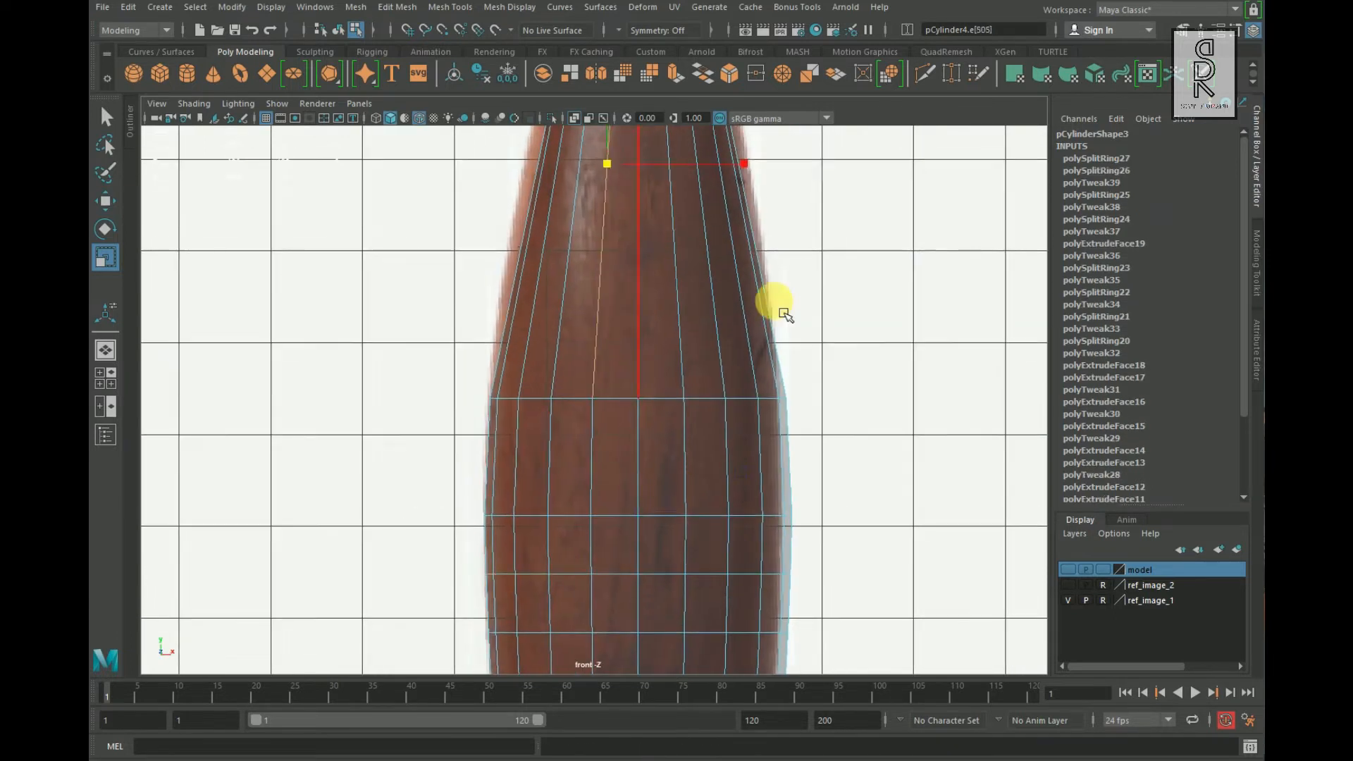
{"action": "middle_click_drag", "start_coordinate": [774, 304], "coordinate": [784, 415], "text": "alt"}
{"action": "right_click_drag", "start_coordinate": [883, 324], "coordinate": [885, 404], "text": "ctrl"}
{"action": "left_click_drag", "start_coordinate": [649, 274], "coordinate": [666, 276]}
{"action": "left_click", "coordinate": [609, 358]}
{"action": "right_click_drag", "start_coordinate": [872, 370], "coordinate": [874, 449], "text": "ctrl"}
{"action": "left_click_drag", "start_coordinate": [647, 394], "coordinate": [662, 395]}
Step: Add two edge loops on either side of the widest section's upper edge and fit them to the reference outline
{"action": "middle_click_drag", "start_coordinate": [631, 493], "coordinate": [621, 405], "text": "alt"}
{"action": "left_click", "coordinate": [556, 398]}
{"action": "right_click_drag", "start_coordinate": [612, 462], "coordinate": [595, 508], "text": "ctrl"}
{"action": "left_click_drag", "start_coordinate": [637, 362], "coordinate": [650, 364]}
{"action": "left_click", "coordinate": [595, 477]}
{"action": "right_click_drag", "start_coordinate": [638, 479], "coordinate": [622, 525], "text": "ctrl"}
Step: Add three more edge loops along the taper up to the neck and fit them to the reference outline
{"action": "middle_click_drag", "start_coordinate": [776, 442], "coordinate": [752, 652], "text": "alt"}
{"action": "left_click", "coordinate": [587, 429]}
{"action": "right_click_drag", "start_coordinate": [791, 387], "coordinate": [624, 497], "text": "ctrl"}
{"action": "middle_click_drag", "start_coordinate": [652, 606], "coordinate": [688, 447], "text": "alt"}
{"action": "left_click", "coordinate": [702, 454]}
{"action": "right_click_drag", "start_coordinate": [704, 437], "coordinate": [670, 490], "text": "ctrl"}
{"action": "left_click", "coordinate": [612, 493]}
{"action": "right_click_drag", "start_coordinate": [822, 435], "coordinate": [806, 482], "text": "ctrl"}
{"action": "left_click_drag", "start_coordinate": [641, 504], "coordinate": [650, 504]}
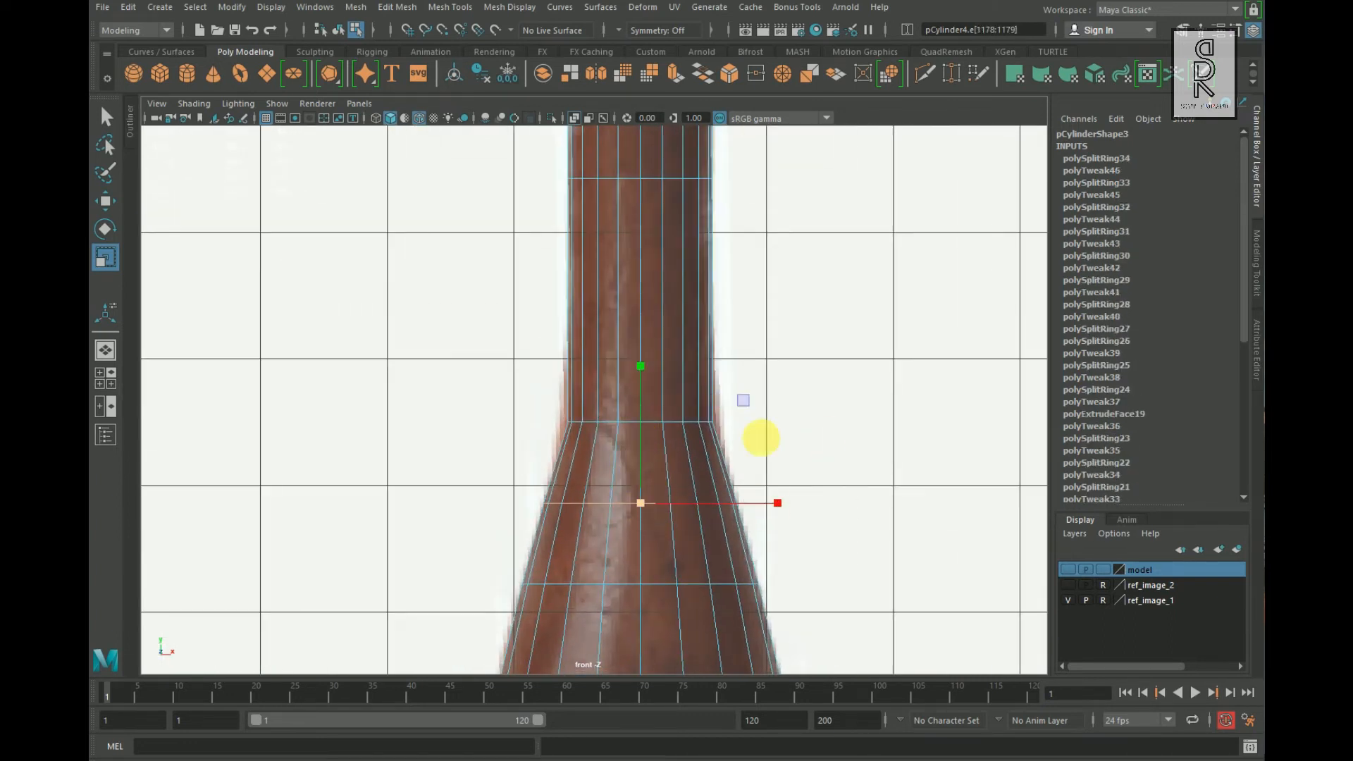
Step: Insert two edge loops in the lower neck and adjust the loop widths where neck and taper meet
{"action": "middle_click_drag", "start_coordinate": [761, 435], "coordinate": [753, 614], "text": "alt"}
{"action": "left_click", "coordinate": [633, 507]}
{"action": "right_click_drag", "start_coordinate": [689, 458], "coordinate": [676, 505], "text": "ctrl"}
{"action": "left_click_drag", "start_coordinate": [632, 484], "coordinate": [624, 484]}
{"action": "middle_click_drag", "start_coordinate": [628, 557], "coordinate": [643, 440], "text": "alt"}
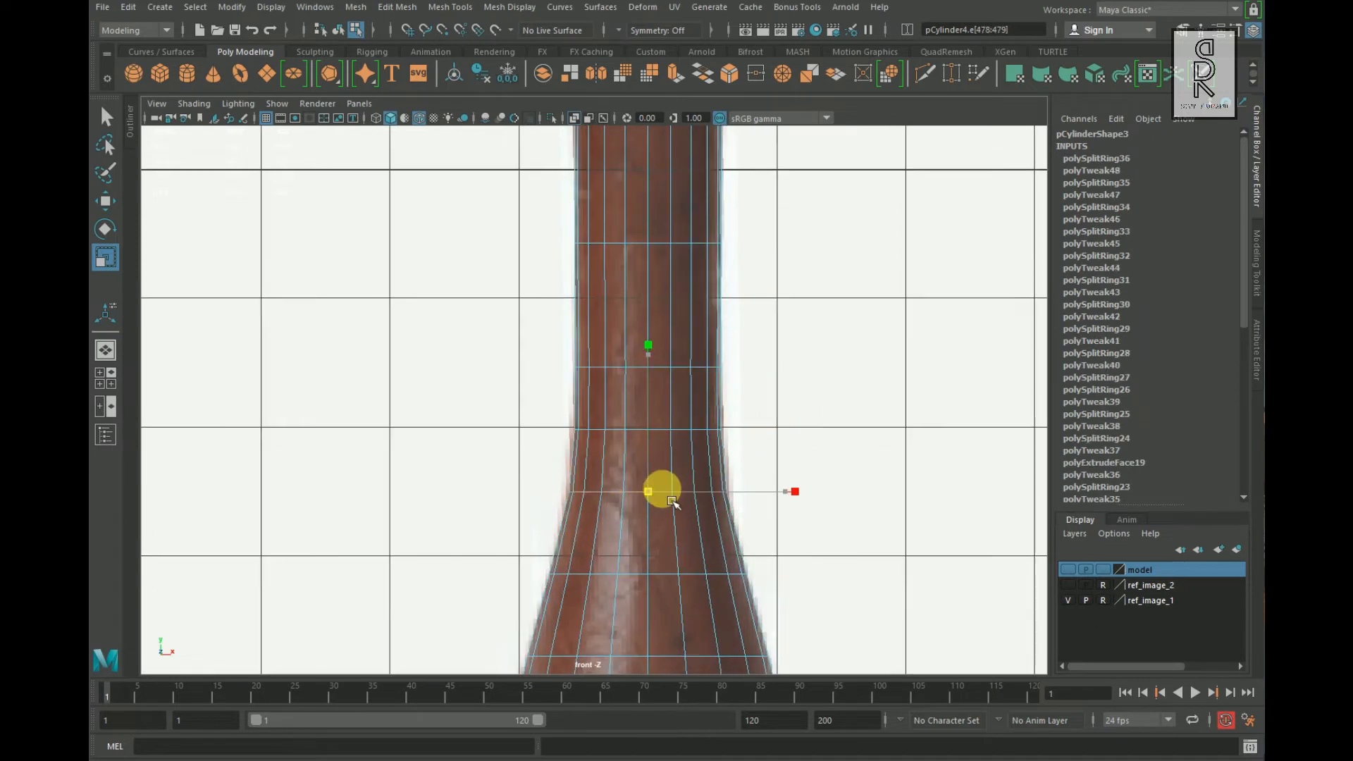
Step: Add two edge loops along the upper neck below the bulge and widen the loops there slightly to the reference
{"action": "middle_click_drag", "start_coordinate": [792, 396], "coordinate": [815, 709], "text": "alt"}
{"action": "left_click", "coordinate": [644, 326]}
{"action": "left_click_drag", "start_coordinate": [671, 331], "coordinate": [675, 332]}
{"action": "middle_click_drag", "start_coordinate": [710, 450], "coordinate": [720, 374], "text": "alt"}
{"action": "double_click", "coordinate": [694, 334]}
{"action": "left_click_drag", "start_coordinate": [681, 334], "coordinate": [685, 335]}
{"action": "left_click", "coordinate": [691, 415]}
{"action": "key", "text": "g"}
Step: Insert an edge loop through the middle of the bulge above the neck and scale it outward to the reference width
{"action": "middle_click_drag", "start_coordinate": [730, 305], "coordinate": [728, 432], "text": "alt"}
{"action": "left_click", "coordinate": [662, 233]}
{"action": "key", "text": "g"}
{"action": "left_click_drag", "start_coordinate": [661, 262], "coordinate": [770, 268]}
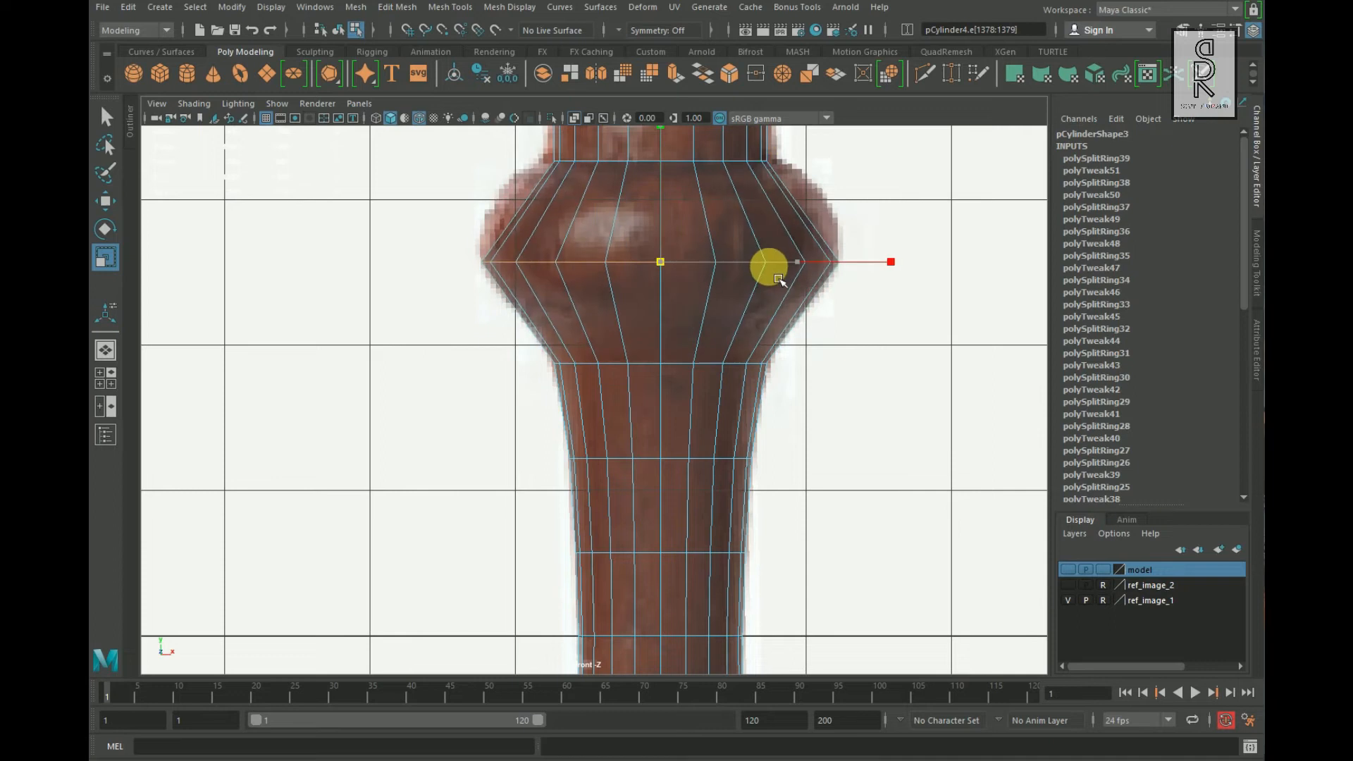
Step: Insert six more edge loops above and below the bulge's middle loop and scale them to round its profile
{"action": "middle_click_drag", "start_coordinate": [740, 282], "coordinate": [737, 391], "text": "alt"}
{"action": "scroll", "coordinate": [704, 352], "scroll_direction": "up", "scroll_amount": 1}
{"action": "left_click", "coordinate": [611, 315]}
{"action": "key", "text": "g"}
{"action": "key", "text": "g"}
{"action": "left_click", "coordinate": [675, 425]}
{"action": "right_click_drag", "start_coordinate": [657, 393], "coordinate": [577, 307], "text": "shift"}
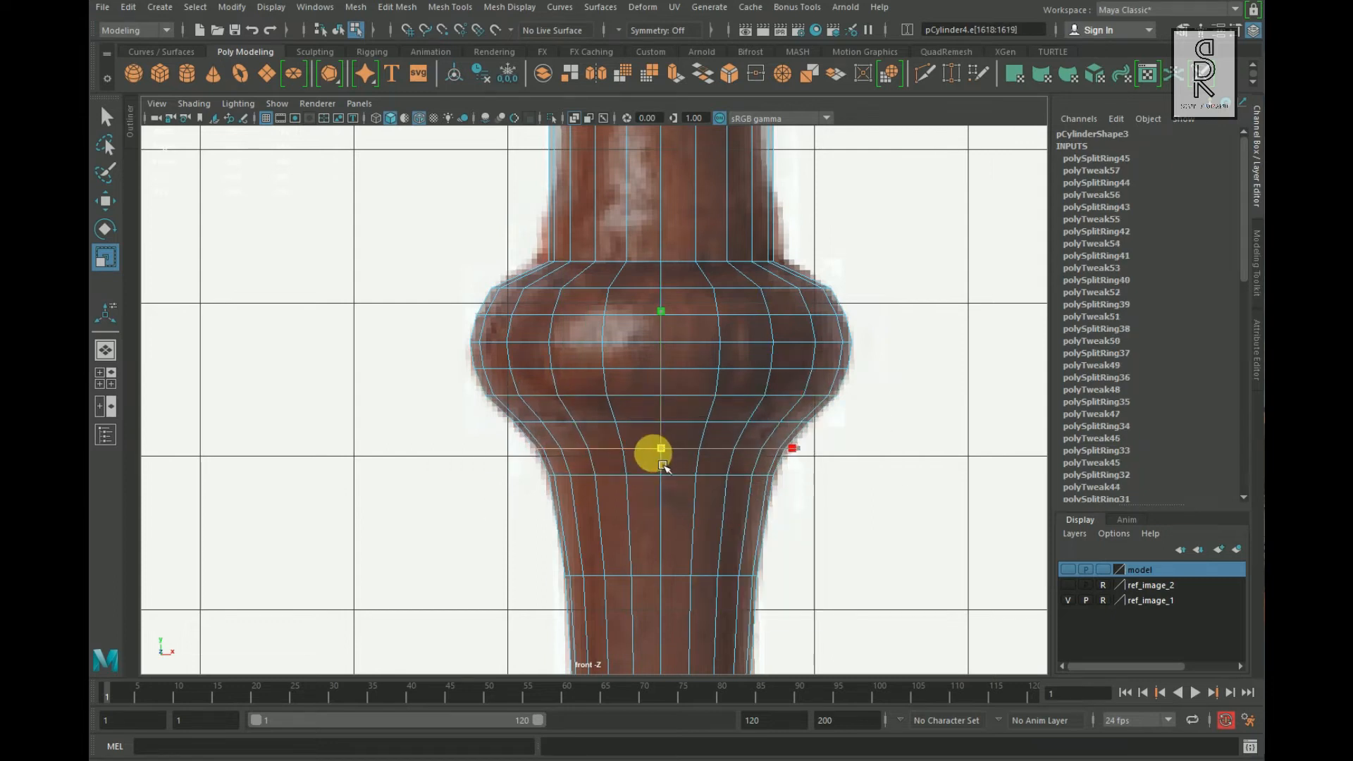
Step: Add edge loops on the upper side of the bulge and scale them to round its shoulder to the reference
{"action": "middle_click_drag", "start_coordinate": [620, 282], "coordinate": [580, 372], "text": "alt"}
{"action": "left_click", "coordinate": [576, 365]}
{"action": "double_click", "coordinate": [567, 352]}
{"action": "left_click_drag", "start_coordinate": [620, 352], "coordinate": [632, 351]}
{"action": "scroll", "coordinate": [627, 359], "scroll_direction": "up", "scroll_amount": 2}
{"action": "double_click", "coordinate": [550, 376]}
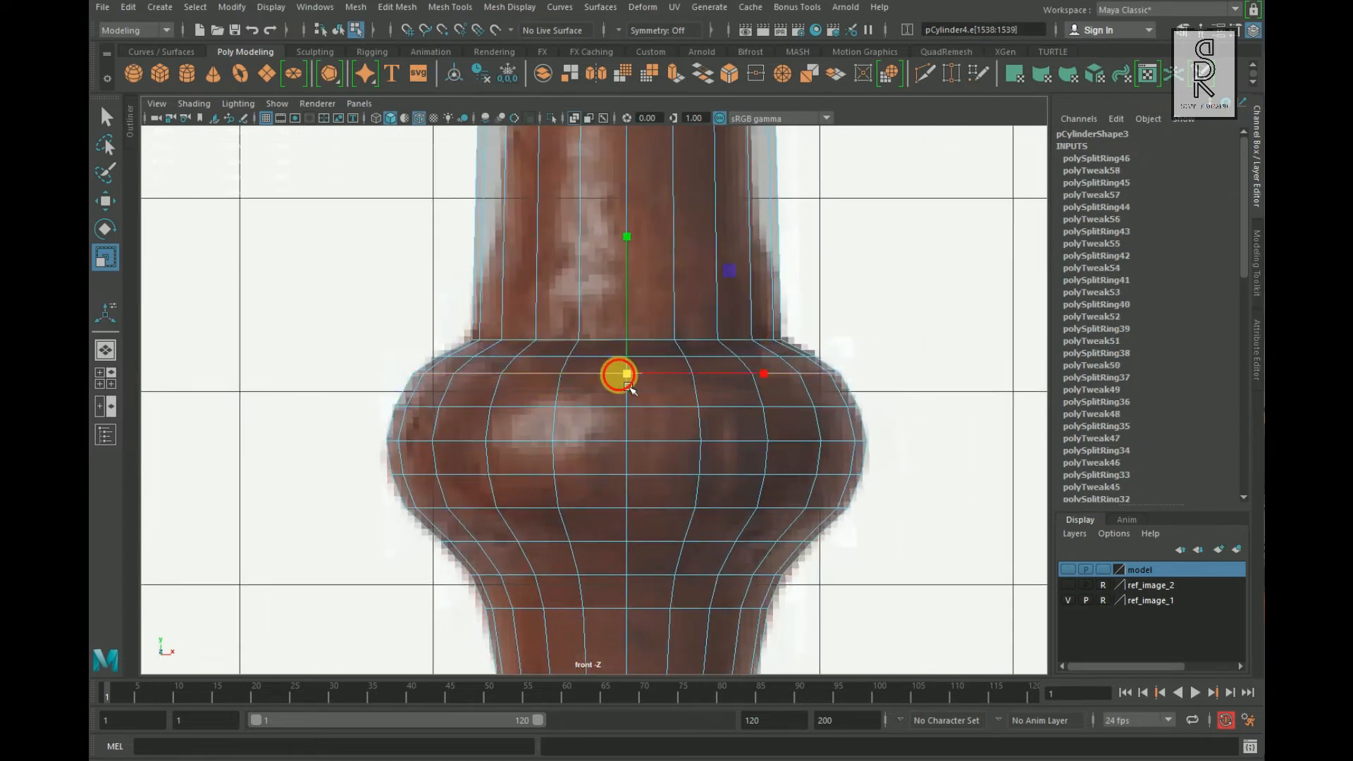
Step: Insert edge loops in the lower part of the neck section above the bulge and scale them to the reference width
{"action": "middle_click_drag", "start_coordinate": [620, 296], "coordinate": [595, 479], "text": "alt"}
{"action": "left_click", "coordinate": [523, 353]}
{"action": "key", "text": "g"}
{"action": "scroll", "coordinate": [899, 361], "scroll_direction": "down", "scroll_amount": 4}
{"action": "key", "text": "g"}
{"action": "key", "text": "f"}
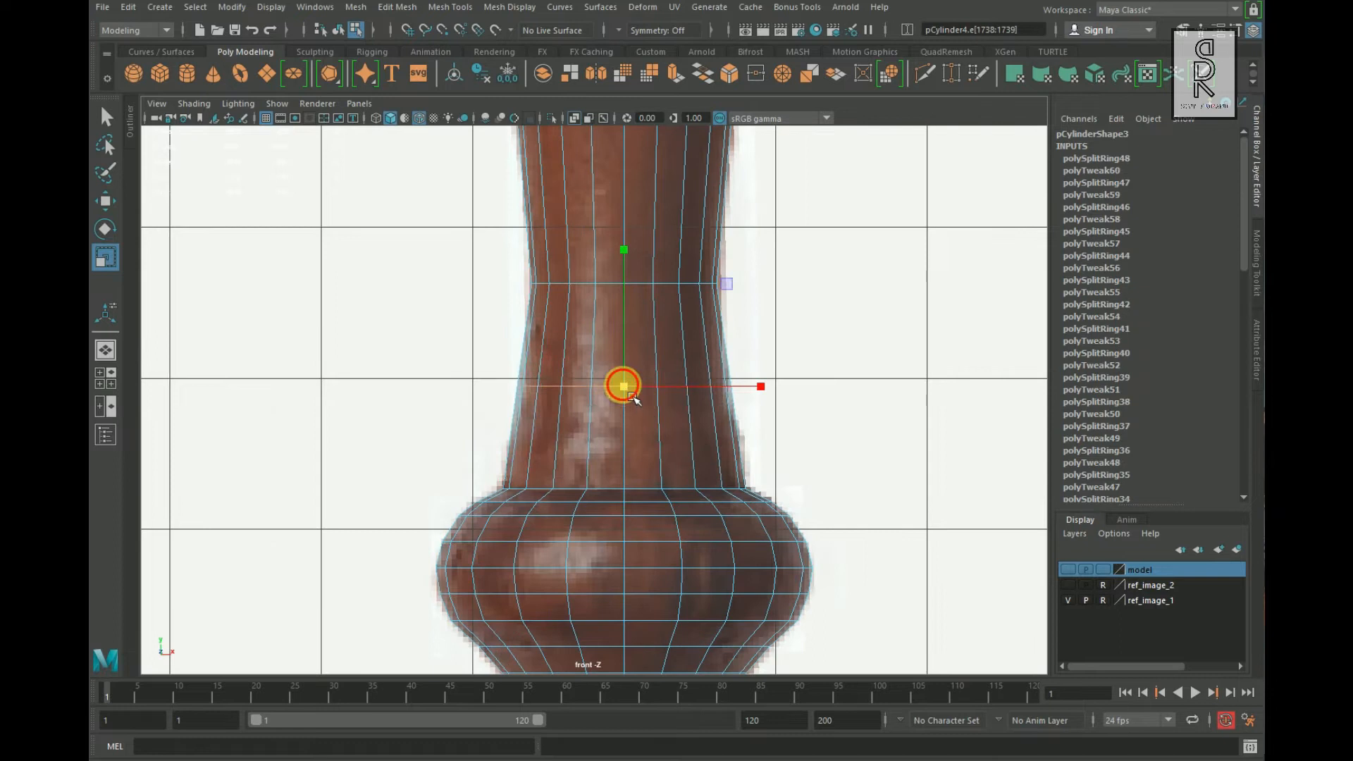
{"action": "middle_click_drag", "start_coordinate": [627, 394], "coordinate": [632, 466], "text": "alt"}
{"action": "left_click", "coordinate": [565, 393]}
{"action": "right_click_drag", "start_coordinate": [813, 354], "coordinate": [597, 407], "text": "ctrl"}
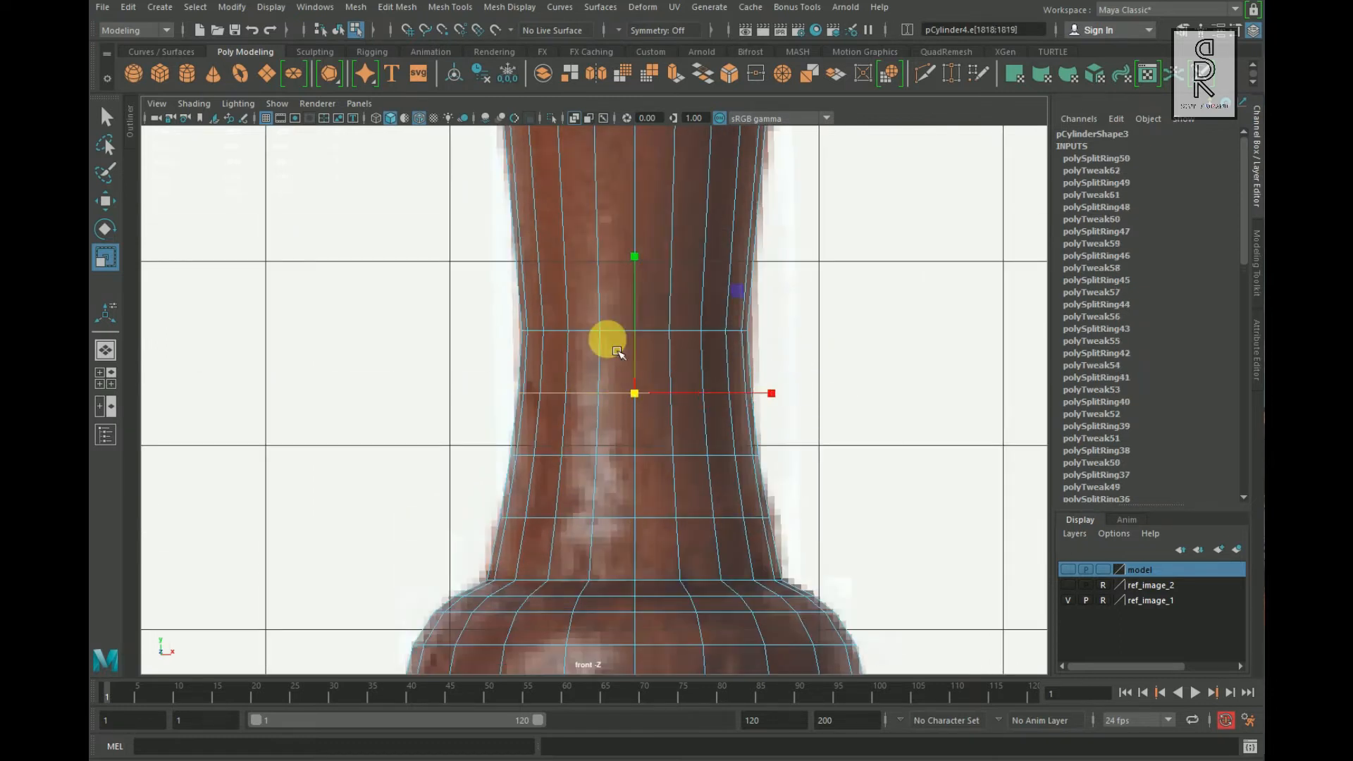
Step: Insert edge loops in the upper part of the neck section and scale them to the reference below the upper ring
{"action": "middle_click_drag", "start_coordinate": [557, 210], "coordinate": [552, 381], "text": "alt"}
{"action": "left_click", "coordinate": [651, 394]}
{"action": "key", "text": "g"}
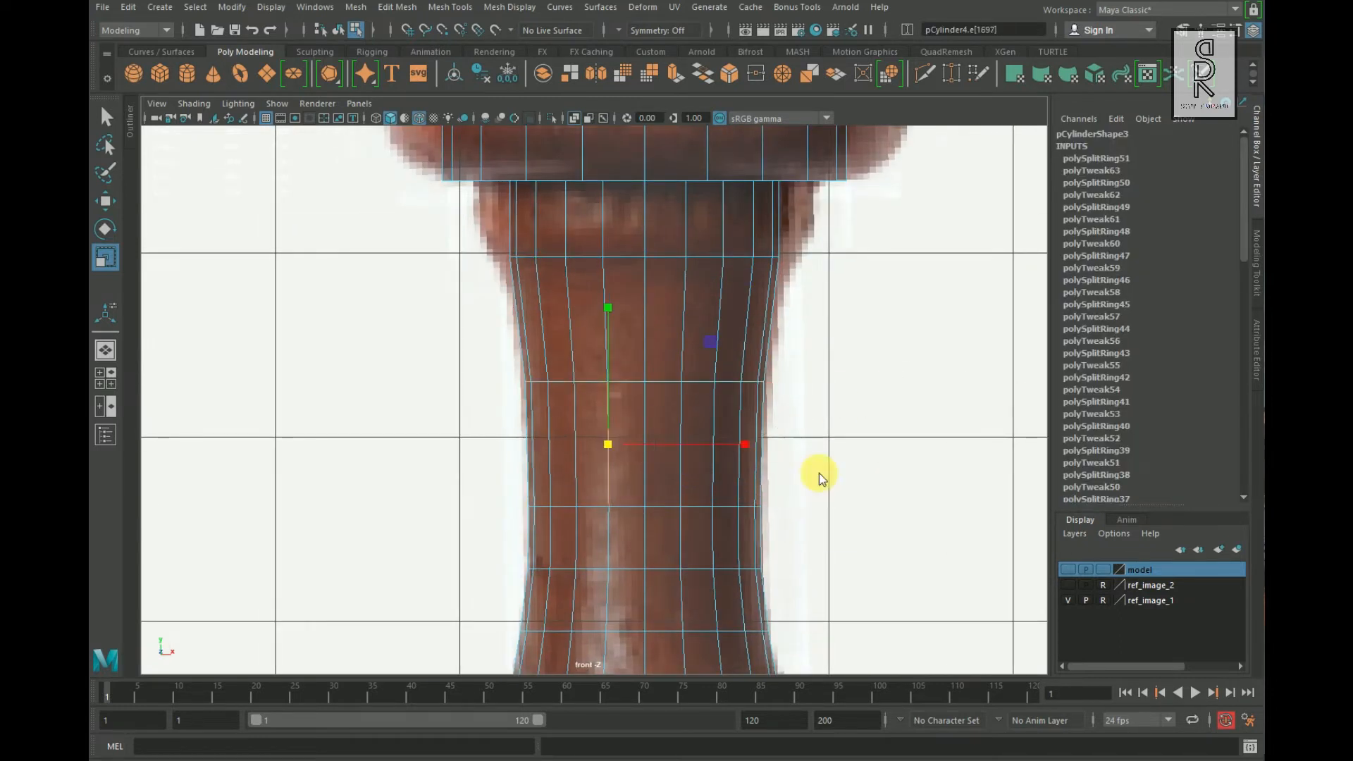
{"action": "key", "text": "g"}
{"action": "middle_click_drag", "start_coordinate": [819, 473], "coordinate": [811, 527], "text": "alt"}
{"action": "left_click", "coordinate": [568, 391]}
{"action": "double_click", "coordinate": [732, 314]}
{"action": "left_click_drag", "start_coordinate": [638, 312], "coordinate": [694, 269]}
Step: Fit the edge loops of the flare directly beneath the upper ring to the reference and add another loop there
{"action": "key", "text": "space"}
{"action": "key", "text": "space"}
{"action": "key", "text": "space"}
{"action": "key", "text": "space"}
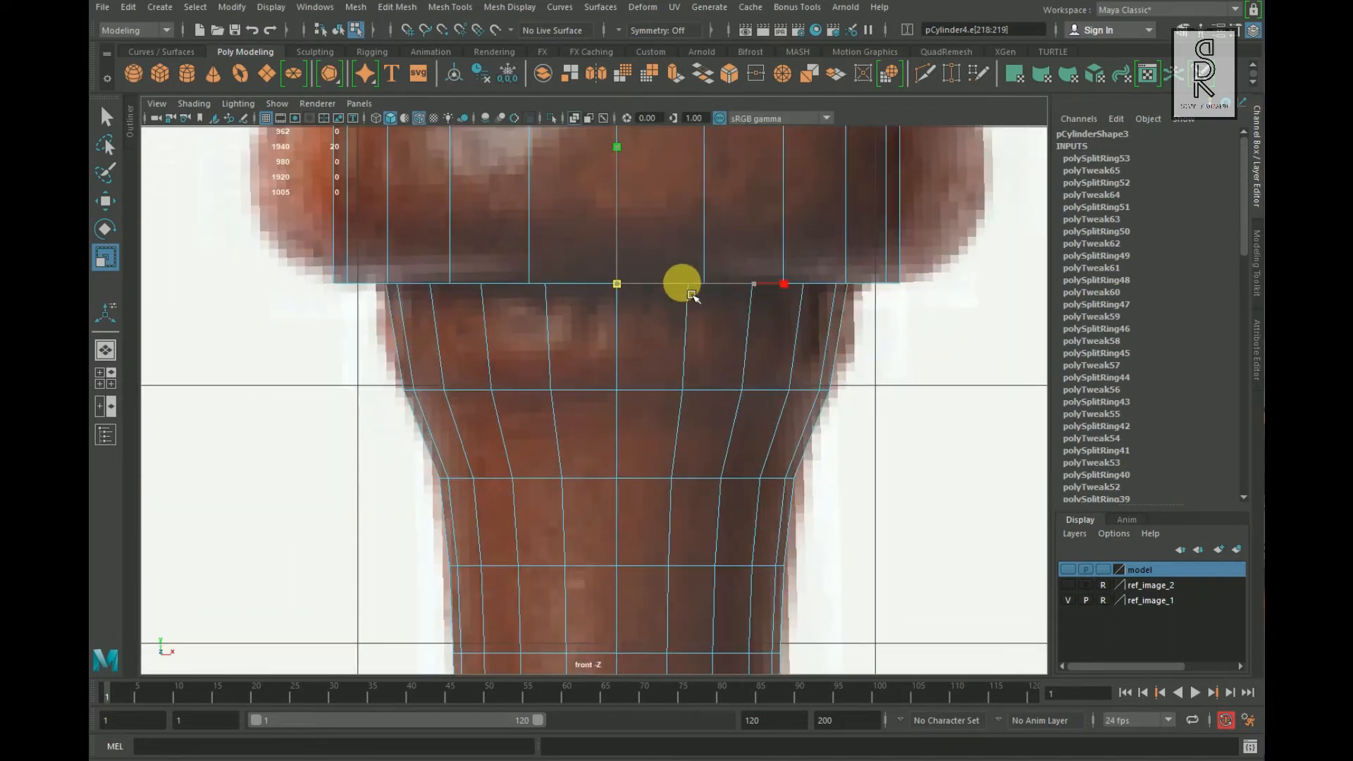
{"action": "left_click_drag", "start_coordinate": [618, 392], "coordinate": [634, 392]}
{"action": "left_click", "coordinate": [432, 300]}
{"action": "right_click_drag", "start_coordinate": [451, 310], "coordinate": [592, 416], "text": "ctrl"}
{"action": "left_click_drag", "start_coordinate": [625, 342], "coordinate": [636, 342]}
Step: Insert an edge loop through the middle of the upper ring and one above it, scaling both outward to the reference
{"action": "scroll", "coordinate": [842, 435], "scroll_direction": "down", "scroll_amount": 2}
{"action": "middle_click_drag", "start_coordinate": [848, 435], "coordinate": [844, 563], "text": "alt"}
{"action": "left_click", "coordinate": [477, 361]}
{"action": "right_click_drag", "start_coordinate": [578, 358], "coordinate": [402, 388], "text": "ctrl"}
{"action": "left_click_drag", "start_coordinate": [624, 352], "coordinate": [712, 356]}
{"action": "left_click", "coordinate": [457, 300]}
{"action": "right_click_drag", "start_coordinate": [585, 299], "coordinate": [405, 334], "text": "ctrl"}
{"action": "left_click_drag", "start_coordinate": [623, 306], "coordinate": [644, 305]}
Step: Insert further edge loops above and below the upper ring's middle and scale them to round its profile
{"action": "left_click", "coordinate": [457, 392]}
{"action": "right_click_drag", "start_coordinate": [608, 388], "coordinate": [429, 425], "text": "ctrl"}
{"action": "left_click_drag", "start_coordinate": [623, 397], "coordinate": [644, 398]}
{"action": "left_click", "coordinate": [458, 415]}
{"action": "right_click_drag", "start_coordinate": [458, 332], "coordinate": [623, 292], "text": "ctrl"}
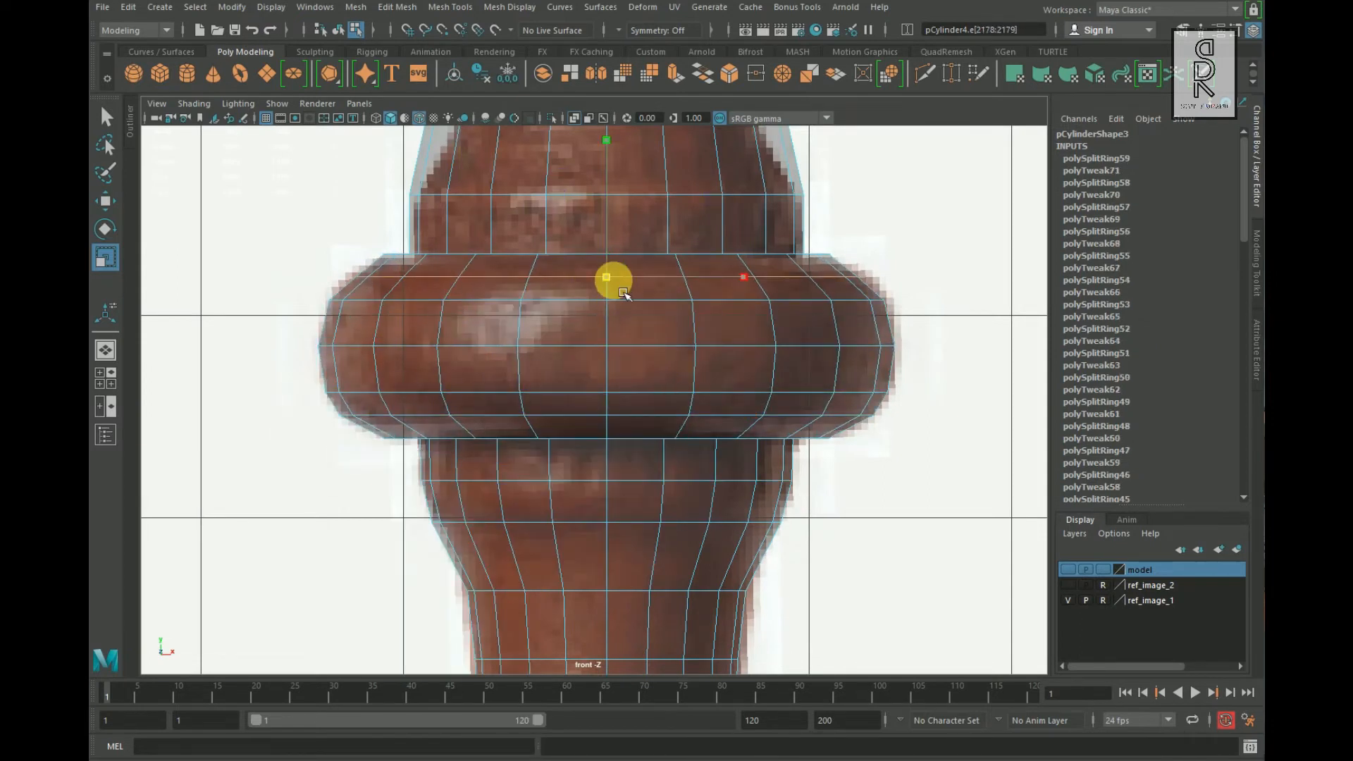
{"action": "right_click_drag", "start_coordinate": [588, 371], "coordinate": [423, 349], "text": "ctrl"}
{"action": "right_click_drag", "start_coordinate": [615, 412], "coordinate": [620, 429], "text": "ctrl"}
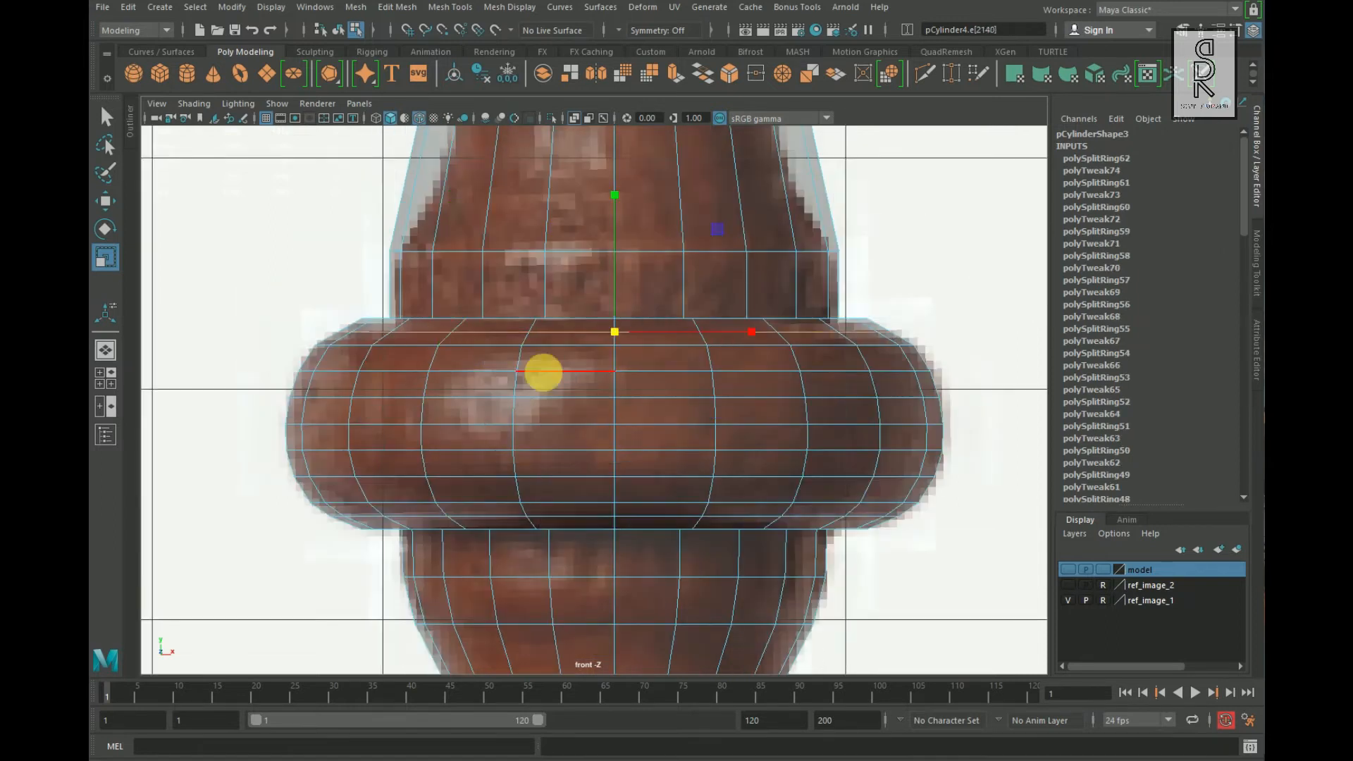
Step: Bevel the two edge loops where the upper ring meets the neck below it and the collar above it
{"action": "key", "text": "space"}
{"action": "key", "text": "space"}
{"action": "scroll", "coordinate": [866, 540], "scroll_direction": "up", "scroll_amount": 2}
{"action": "left_click", "coordinate": [628, 240]}
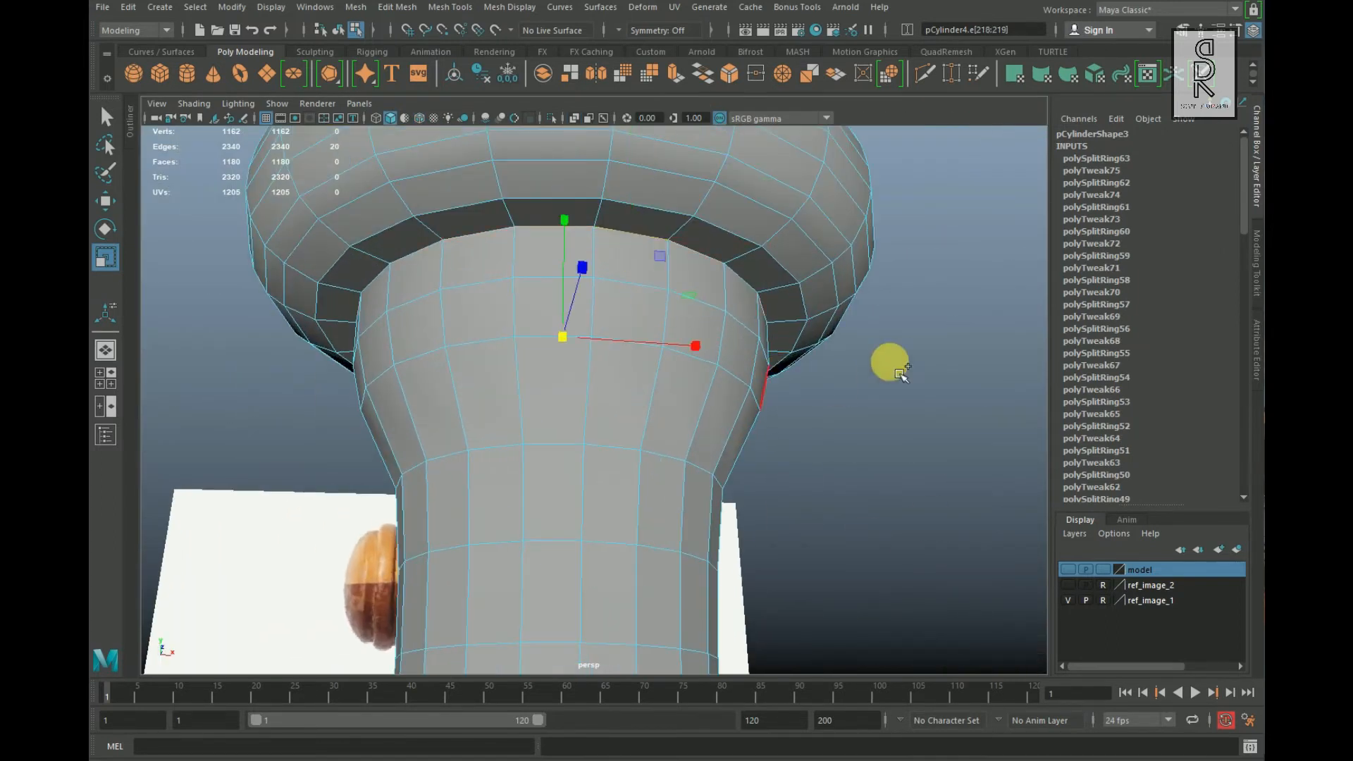
{"action": "right_click_drag", "start_coordinate": [912, 348], "coordinate": [912, 349], "text": "shift"}
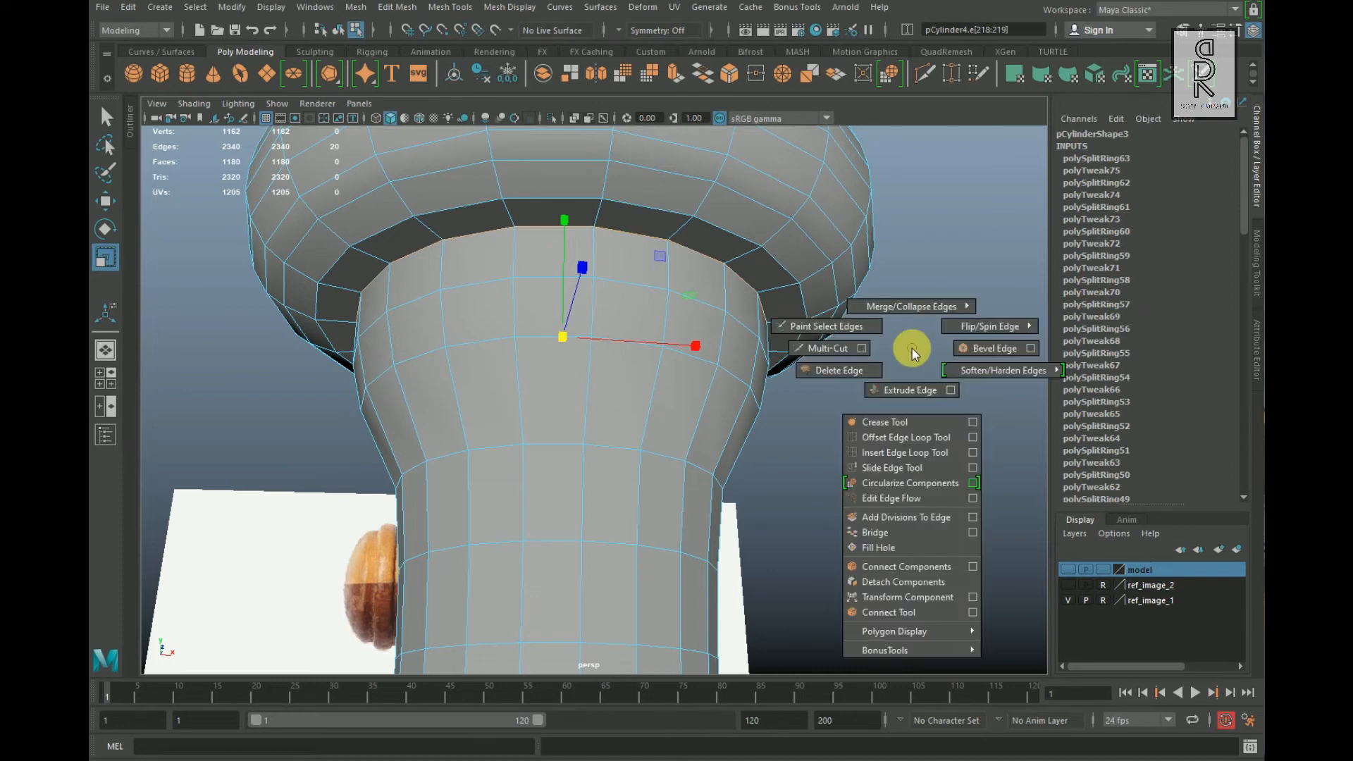
{"action": "left_click", "coordinate": [971, 348]}
{"action": "left_click_drag", "start_coordinate": [892, 371], "coordinate": [572, 428], "text": "alt"}
{"action": "double_click", "coordinate": [572, 427]}
{"action": "right_click", "coordinate": [797, 342], "text": "shift"}
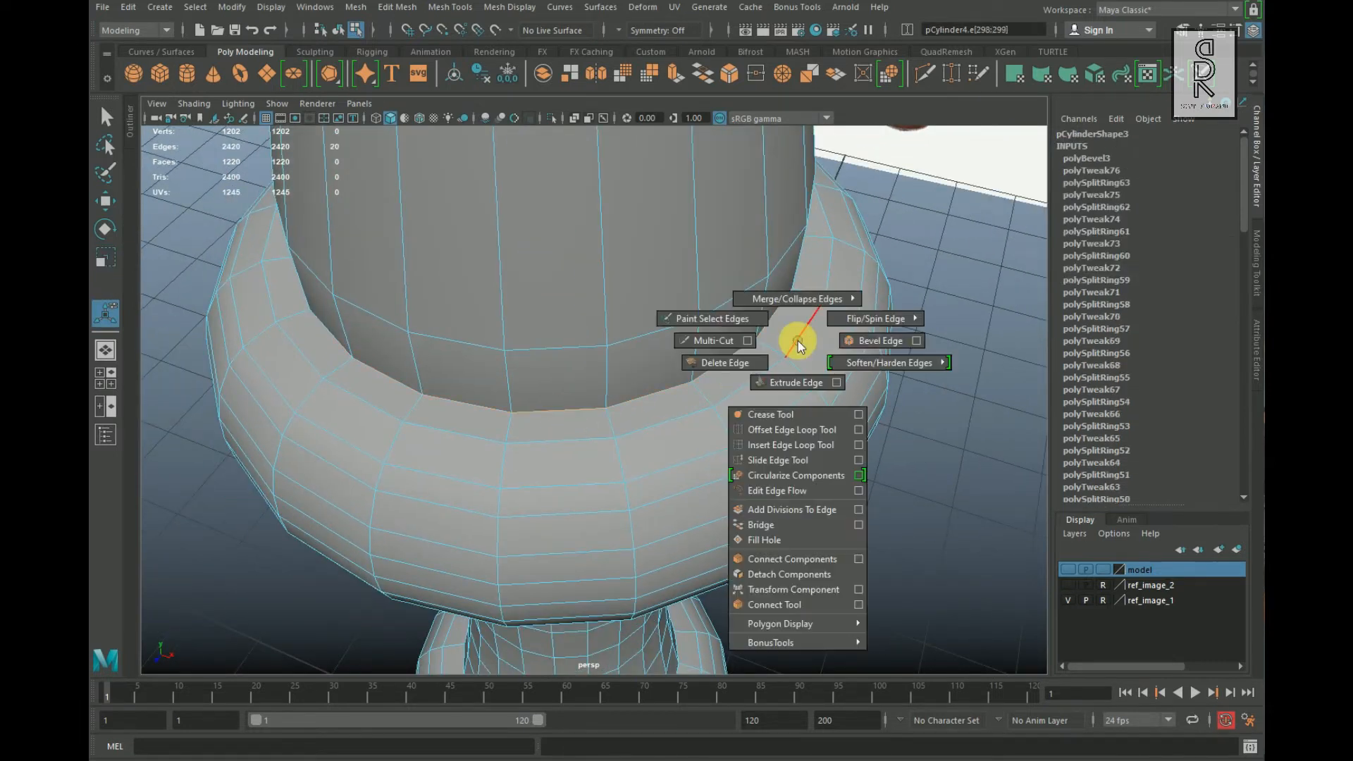
{"action": "left_click", "coordinate": [867, 342]}
{"action": "left_click_drag", "start_coordinate": [906, 461], "coordinate": [592, 358], "text": "alt"}
Step: Insert an edge loop midway up the tapered section above the upper ring and scale it inward to the reference
{"action": "key", "text": "space"}
{"action": "key", "text": "space"}
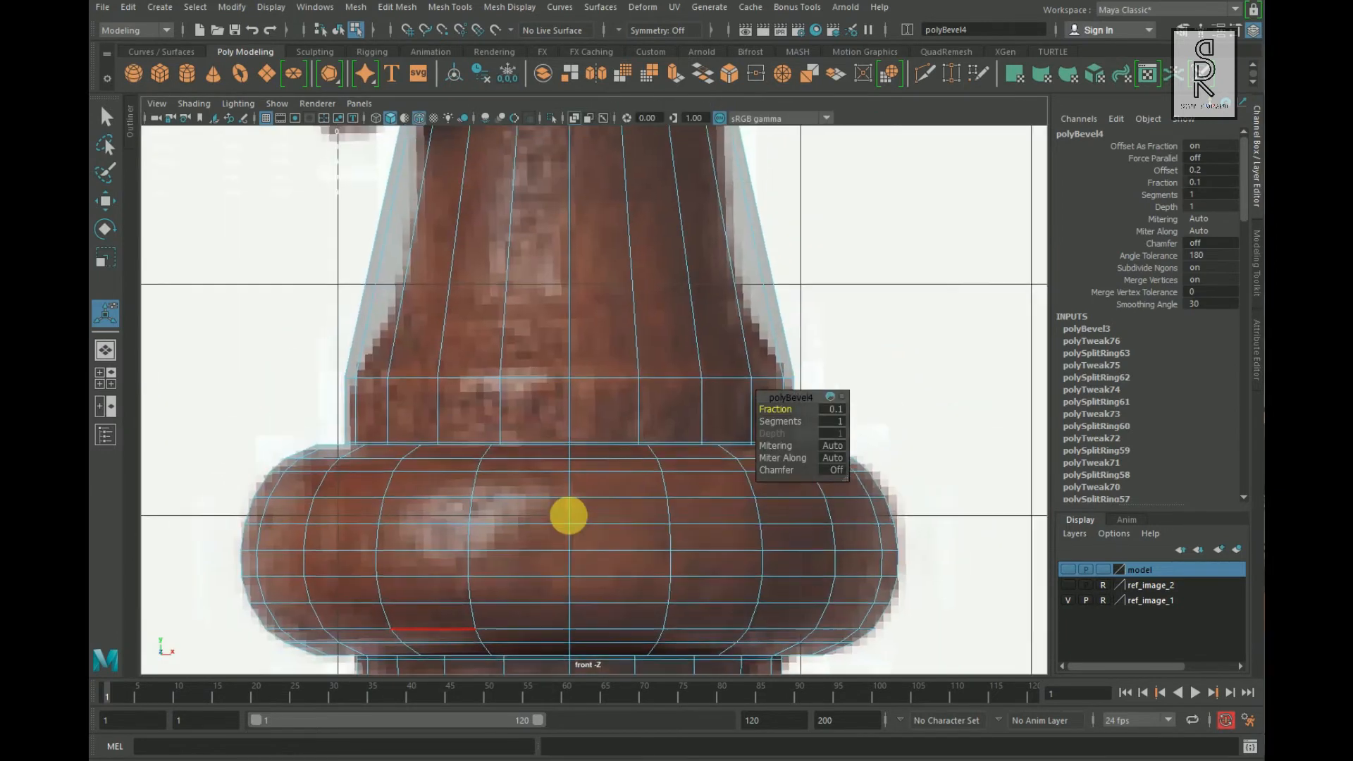
{"action": "middle_click_drag", "start_coordinate": [569, 515], "coordinate": [569, 561], "text": "alt"}
{"action": "scroll", "coordinate": [516, 525], "scroll_direction": "up", "scroll_amount": 2}
{"action": "left_click", "coordinate": [655, 313]}
{"action": "right_click_drag", "start_coordinate": [662, 311], "coordinate": [372, 482], "text": "ctrl"}
{"action": "middle_click_drag", "start_coordinate": [702, 371], "coordinate": [681, 450], "text": "alt"}
{"action": "left_click", "coordinate": [111, 258]}
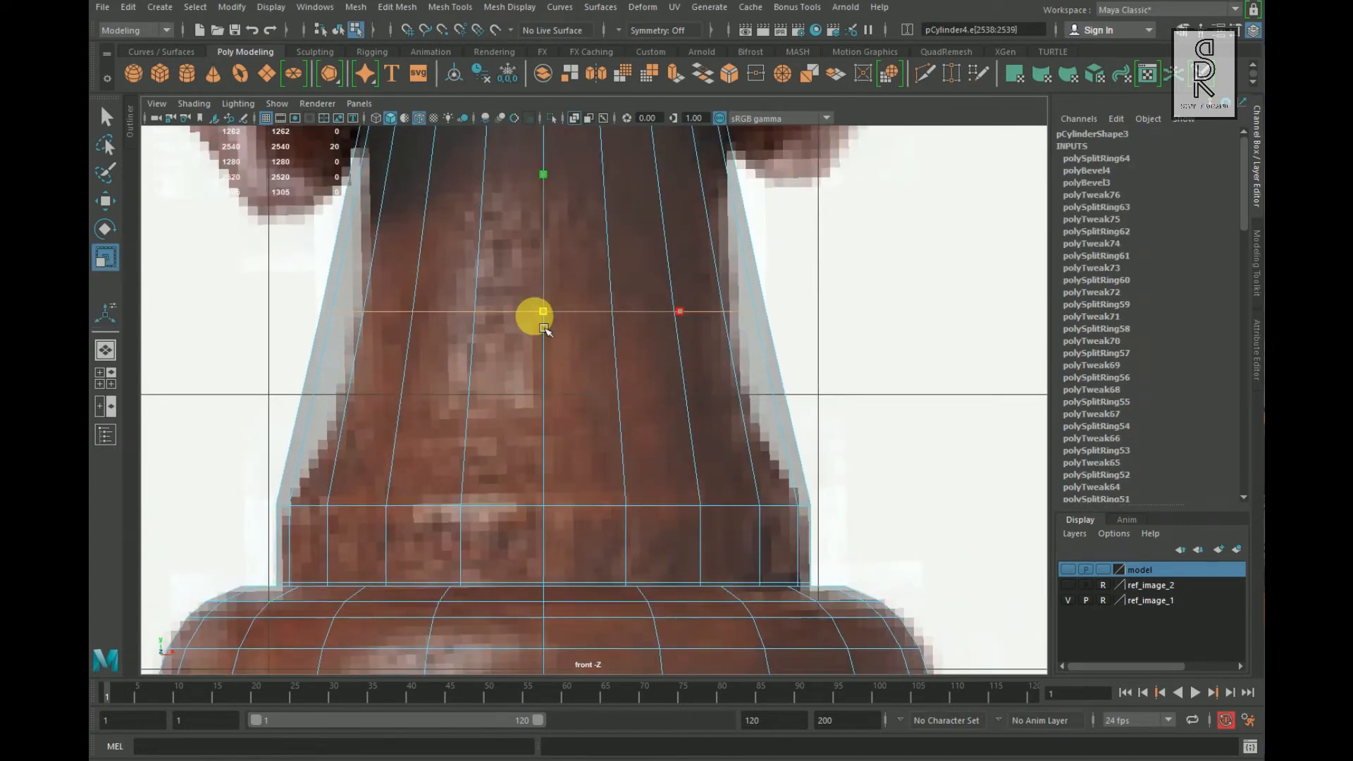
{"action": "left_click_drag", "start_coordinate": [544, 328], "coordinate": [497, 347]}
Step: Insert three edge loops in the lower part of the tapered section and scale them inward to form its concave curve
{"action": "right_click_drag", "start_coordinate": [584, 380], "coordinate": [568, 456], "text": "ctrl"}
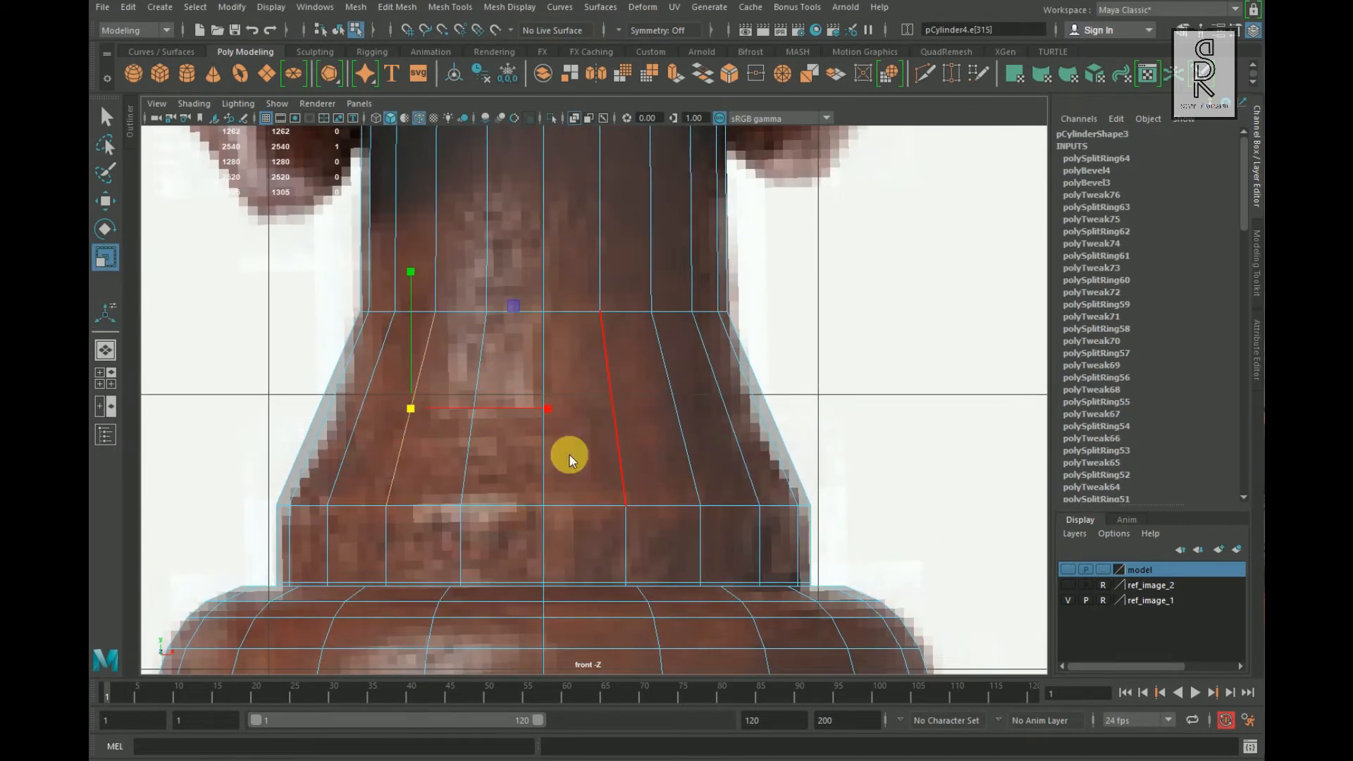
{"action": "left_click_drag", "start_coordinate": [543, 410], "coordinate": [516, 422]}
{"action": "left_click", "coordinate": [410, 452]}
{"action": "right_click_drag", "start_coordinate": [584, 463], "coordinate": [566, 530], "text": "ctrl"}
{"action": "left_click_drag", "start_coordinate": [543, 460], "coordinate": [531, 470]}
{"action": "middle_click_drag", "start_coordinate": [449, 345], "coordinate": [423, 483], "text": "alt"}
{"action": "left_click", "coordinate": [409, 489]}
{"action": "right_click_drag", "start_coordinate": [423, 489], "coordinate": [582, 562], "text": "ctrl"}
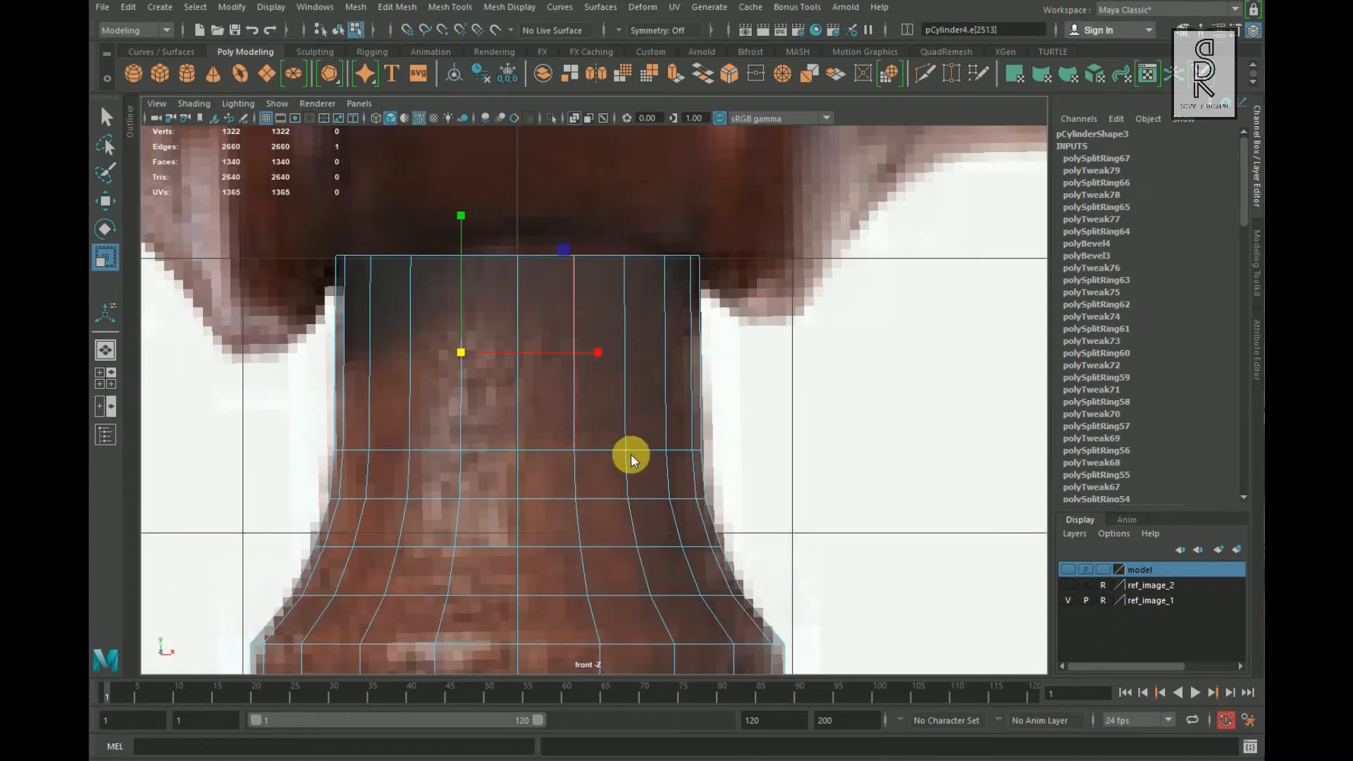
Step: Insert three more edge loops near the handle's upper end and adjust their width to the reference
{"action": "right_click_drag", "start_coordinate": [631, 454], "coordinate": [615, 460], "text": "ctrl"}
{"action": "left_click_drag", "start_coordinate": [518, 353], "coordinate": [508, 358]}
{"action": "left_click", "coordinate": [463, 396]}
{"action": "scroll", "coordinate": [723, 466], "scroll_direction": "down", "scroll_amount": 1}
{"action": "middle_click_drag", "start_coordinate": [712, 451], "coordinate": [721, 500], "text": "alt"}
{"action": "left_click", "coordinate": [432, 378]}
{"action": "right_click_drag", "start_coordinate": [432, 375], "coordinate": [420, 412], "text": "ctrl"}
Step: Return to object mode and inspect the whole handle in smooth preview in the perspective view
{"action": "right_click_drag", "start_coordinate": [511, 332], "coordinate": [498, 323]}
{"action": "scroll", "coordinate": [712, 395], "scroll_direction": "down", "scroll_amount": 10}
{"action": "middle_click_drag", "start_coordinate": [800, 564], "coordinate": [800, 240], "text": "alt"}
{"action": "right_click_drag", "start_coordinate": [568, 416], "coordinate": [761, 313]}
{"action": "left_click", "coordinate": [830, 379]}
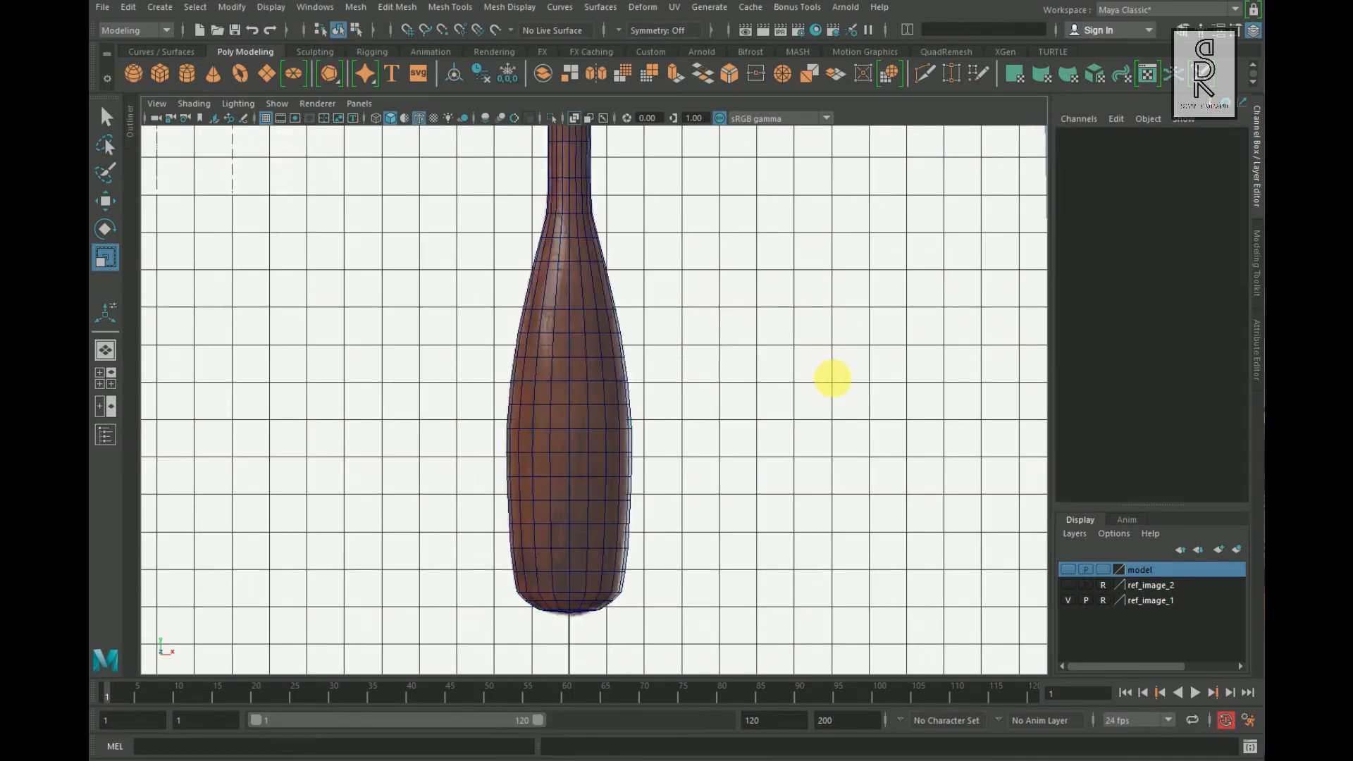
{"action": "scroll", "coordinate": [830, 384], "scroll_direction": "down", "scroll_amount": 3}
{"action": "left_click", "coordinate": [615, 393]}
{"action": "key", "text": "space"}
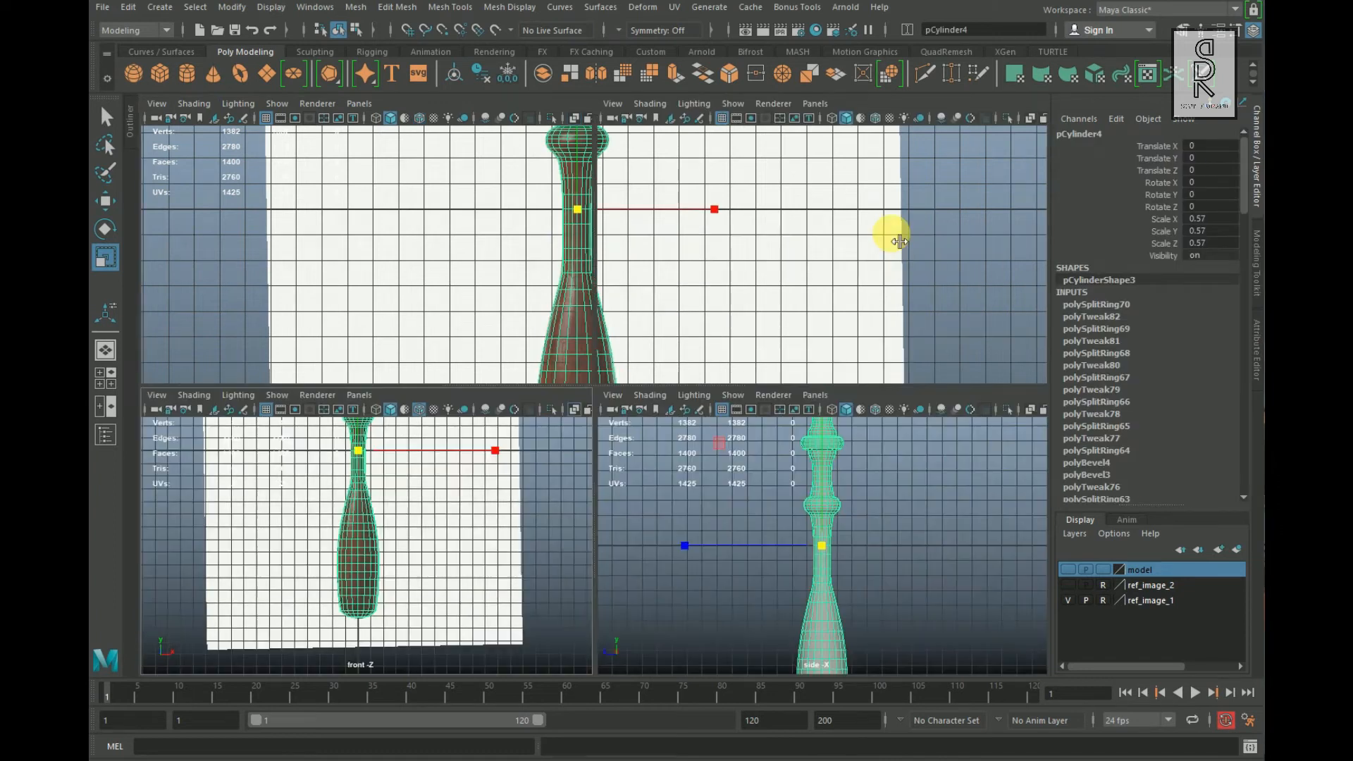
{"action": "key", "text": "space"}
{"action": "left_click_drag", "start_coordinate": [934, 394], "coordinate": [620, 236], "text": "alt"}
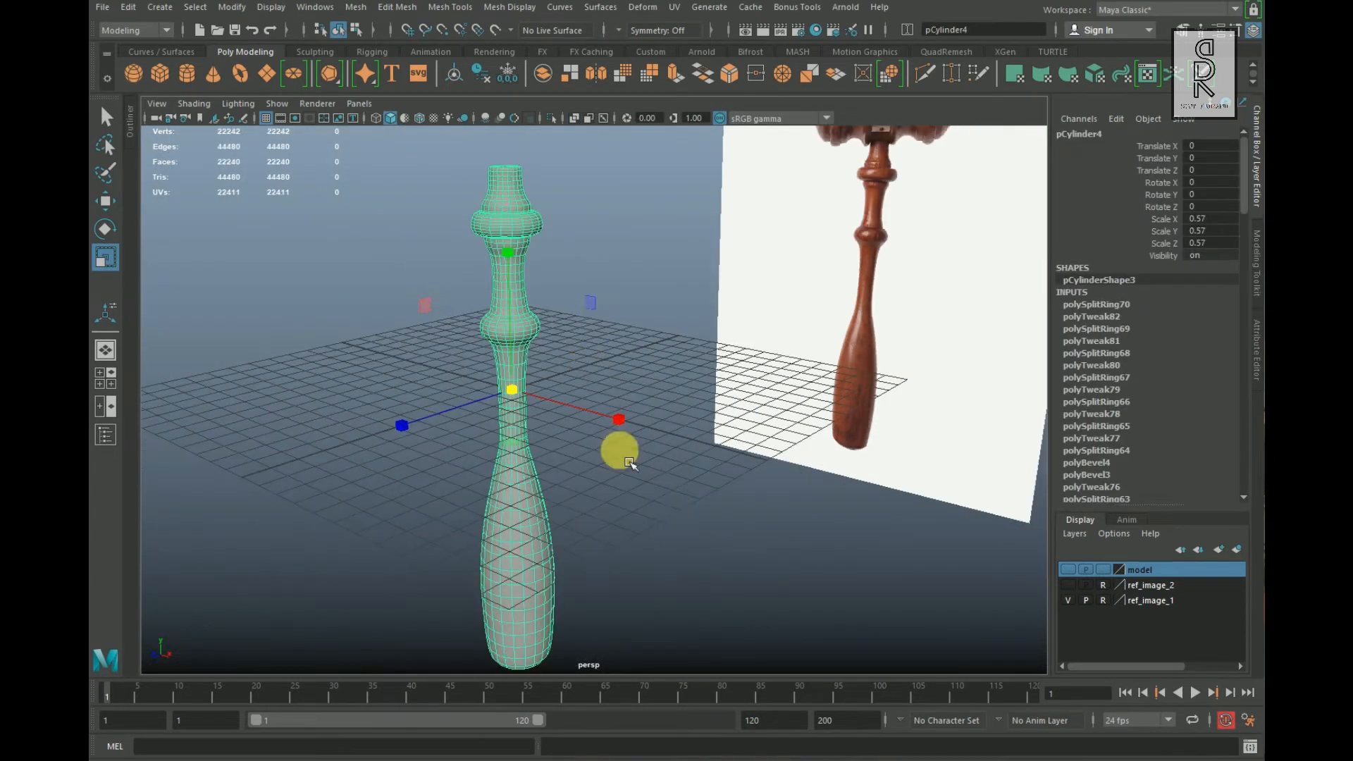
{"action": "left_click", "coordinate": [631, 480]}
{"action": "left_click_drag", "start_coordinate": [643, 508], "coordinate": [440, 439], "text": "alt"}
{"action": "left_click", "coordinate": [449, 450]}
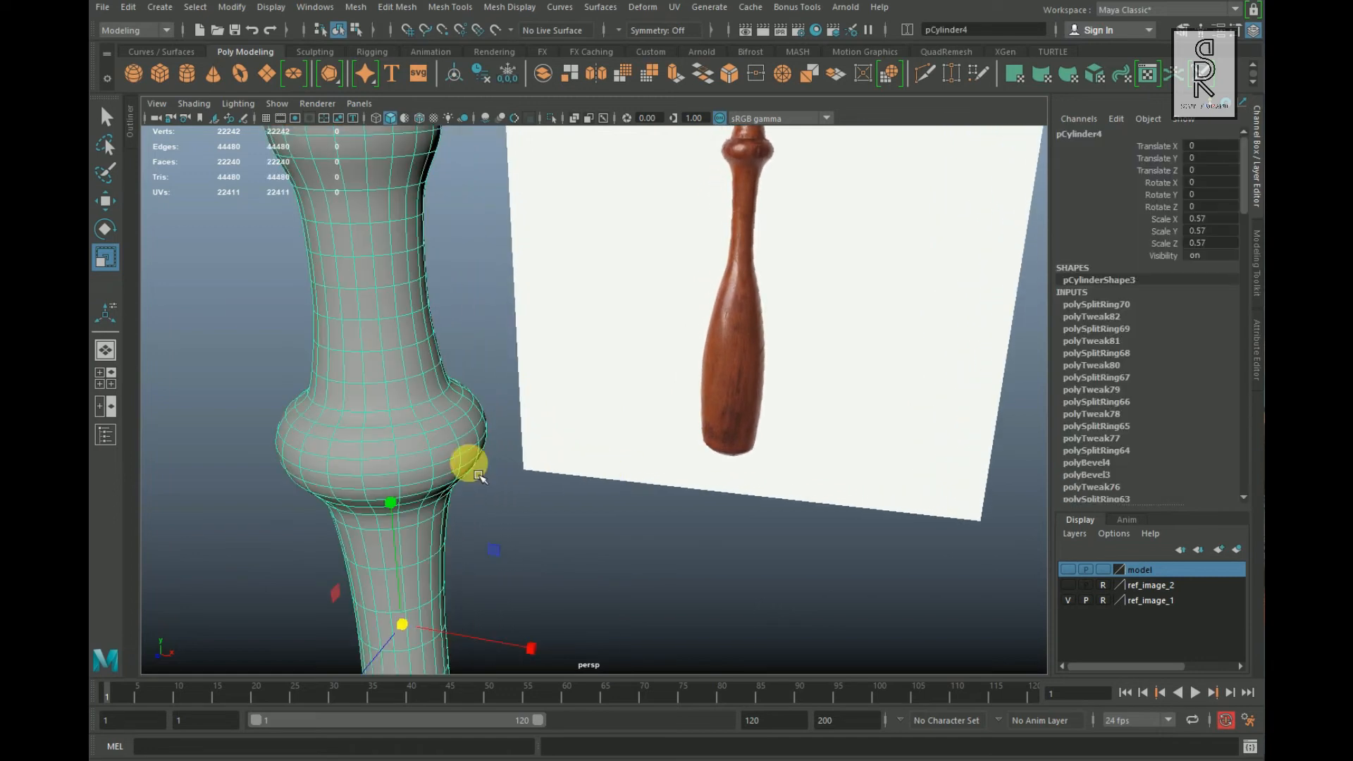
Step: Bevel the edge loop where the neck section meets the top of the bulge and preview the handle smoothed
{"action": "key", "text": "1"}
{"action": "middle_click_drag", "start_coordinate": [356, 447], "coordinate": [495, 496], "text": "alt"}
{"action": "right_click_drag", "start_coordinate": [496, 496], "coordinate": [547, 429], "text": "alt"}
{"action": "right_click_drag", "start_coordinate": [543, 339], "coordinate": [543, 303]}
{"action": "double_click", "coordinate": [514, 467]}
{"action": "right_click_drag", "start_coordinate": [598, 432], "coordinate": [677, 436], "text": "shift"}
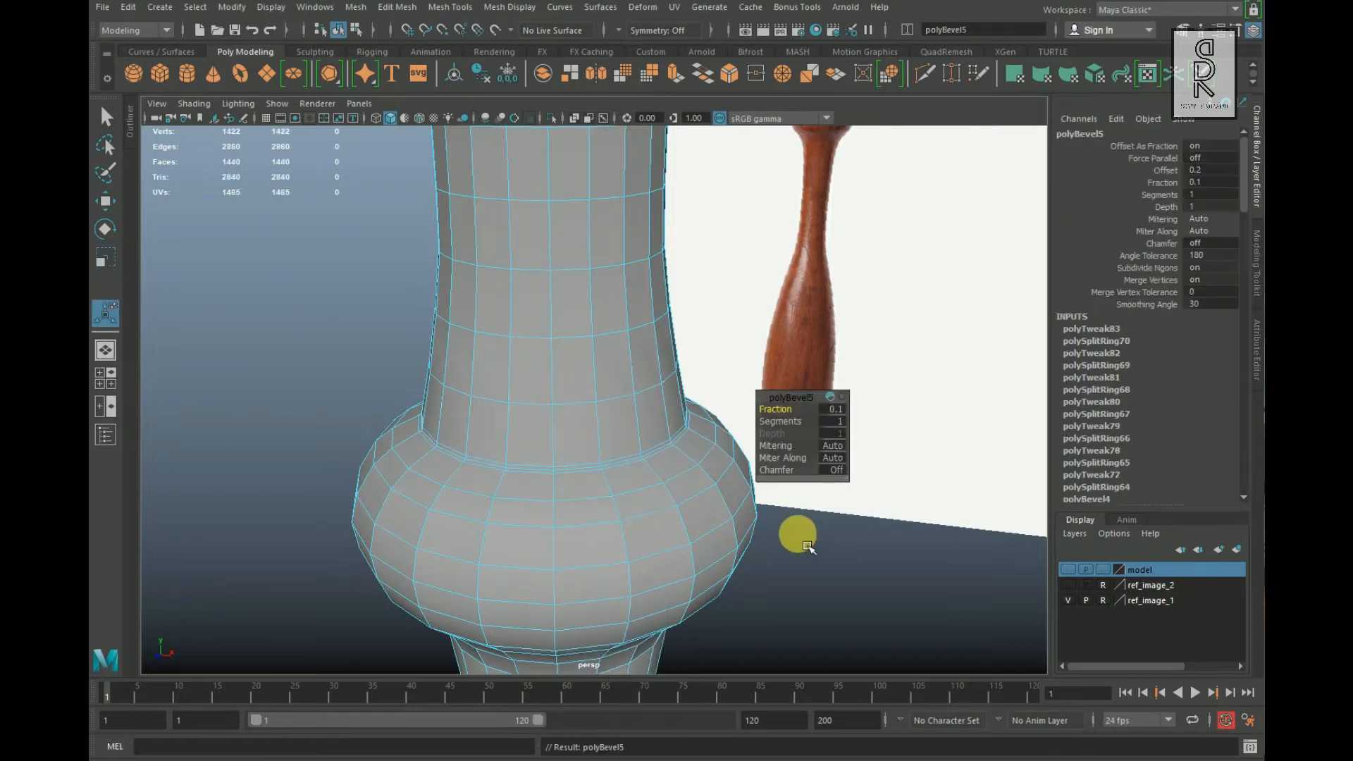
{"action": "key", "text": "3"}
Step: Return to object mode and examine the smoothed transitions at the bulge and the upper ring
{"action": "right_click_drag", "start_coordinate": [795, 535], "coordinate": [615, 415], "text": "alt"}
{"action": "right_click_drag", "start_coordinate": [698, 317], "coordinate": [725, 282]}
{"action": "left_click", "coordinate": [803, 578]}
{"action": "left_click_drag", "start_coordinate": [804, 577], "coordinate": [712, 528], "text": "alt"}
{"action": "middle_click_drag", "start_coordinate": [712, 528], "coordinate": [723, 573], "text": "alt"}
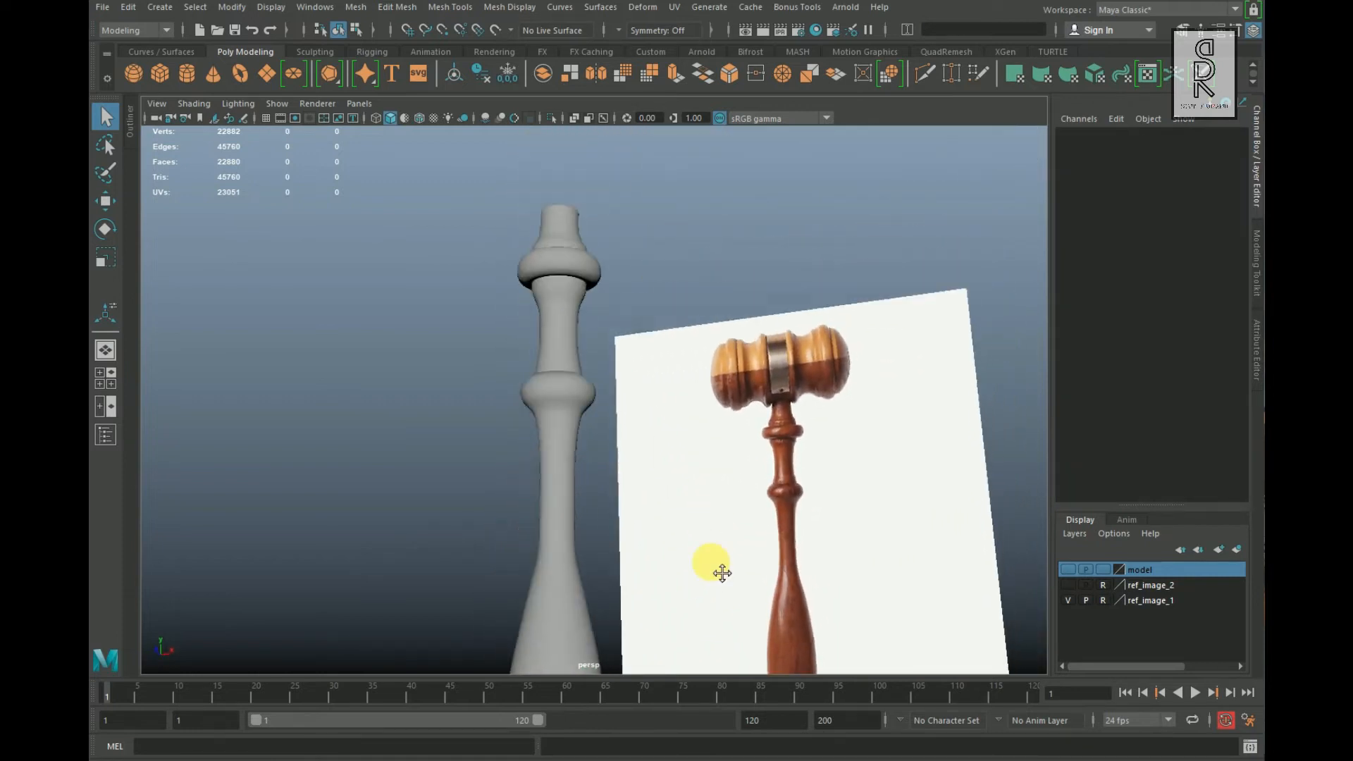
{"action": "scroll", "coordinate": [720, 567], "scroll_direction": "up", "scroll_amount": 8}
{"action": "left_click_drag", "start_coordinate": [610, 531], "coordinate": [670, 395], "text": "alt"}
{"action": "left_click", "coordinate": [740, 303]}
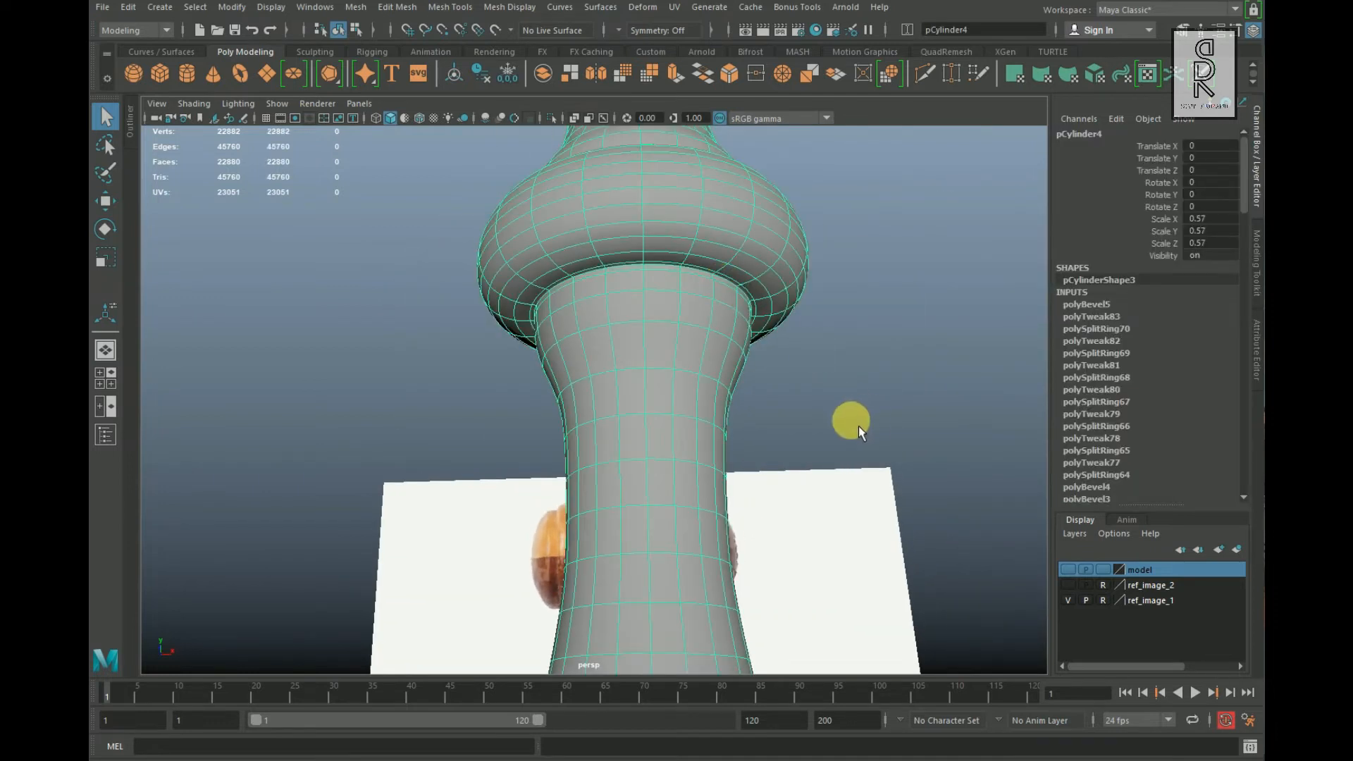
Step: Move the center vertex at the handle's bottom end vertically to fit the reference outline and return to object mode
{"action": "key", "text": "space"}
{"action": "key", "text": "space"}
{"action": "scroll", "coordinate": [861, 543], "scroll_direction": "up", "scroll_amount": 5}
{"action": "scroll", "coordinate": [472, 489], "scroll_direction": "up", "scroll_amount": 2}
{"action": "scroll", "coordinate": [737, 552], "scroll_direction": "up", "scroll_amount": 2}
{"action": "scroll", "coordinate": [545, 487], "scroll_direction": "up", "scroll_amount": 3}
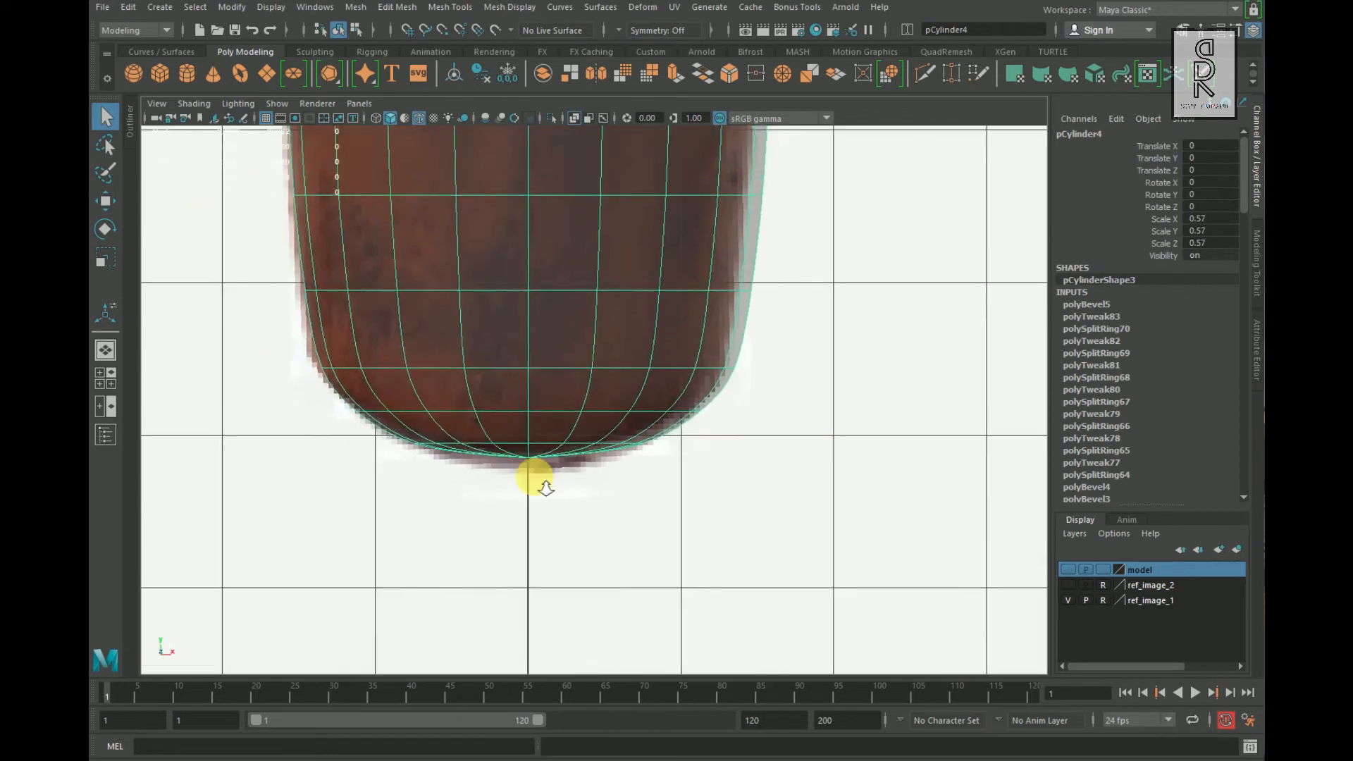
{"action": "scroll", "coordinate": [545, 476], "scroll_direction": "up", "scroll_amount": 2}
{"action": "right_click_drag", "start_coordinate": [544, 339], "coordinate": [458, 337]}
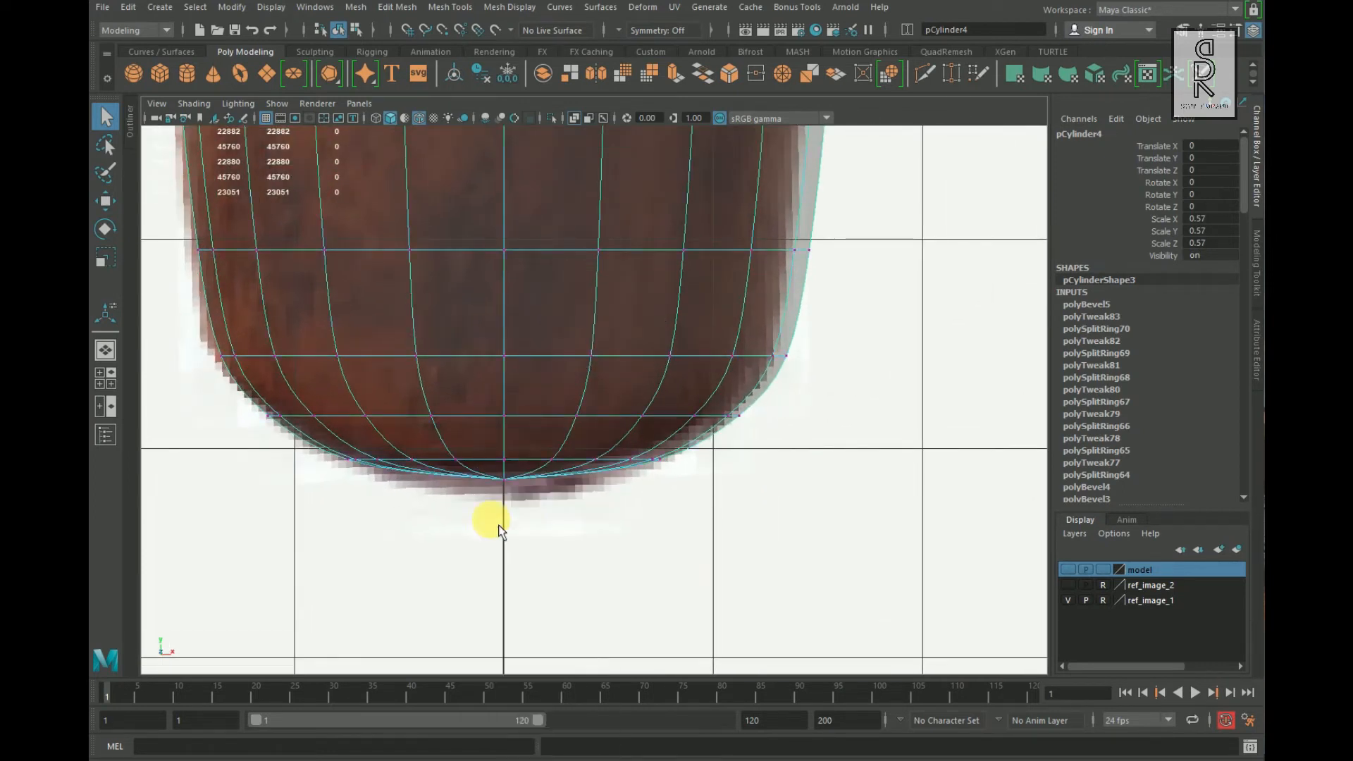
{"action": "left_click", "coordinate": [485, 480]}
{"action": "left_click", "coordinate": [105, 201]}
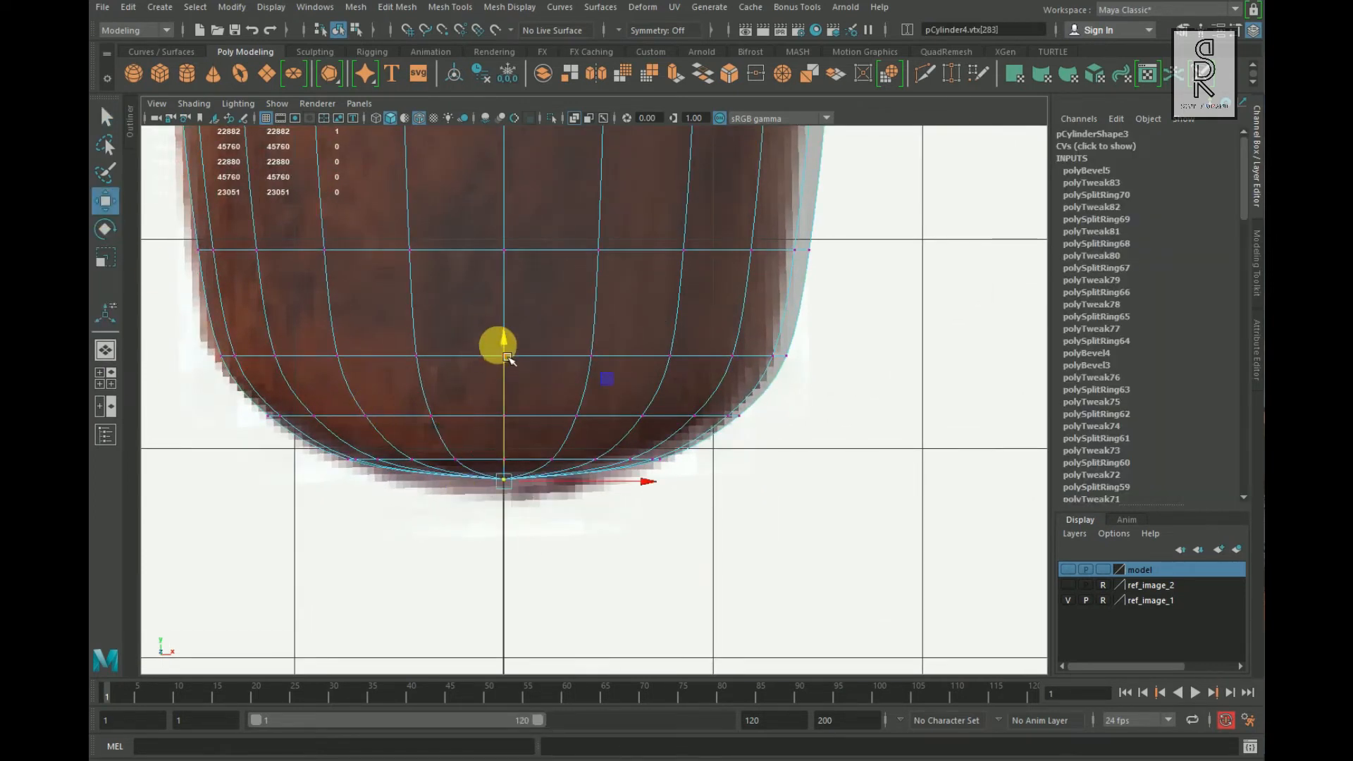
{"action": "right_click_drag", "start_coordinate": [592, 337], "coordinate": [740, 301]}
Step: Inspect the smoothed bottom end of the handle in the perspective view and save the scene
{"action": "key", "text": "space"}
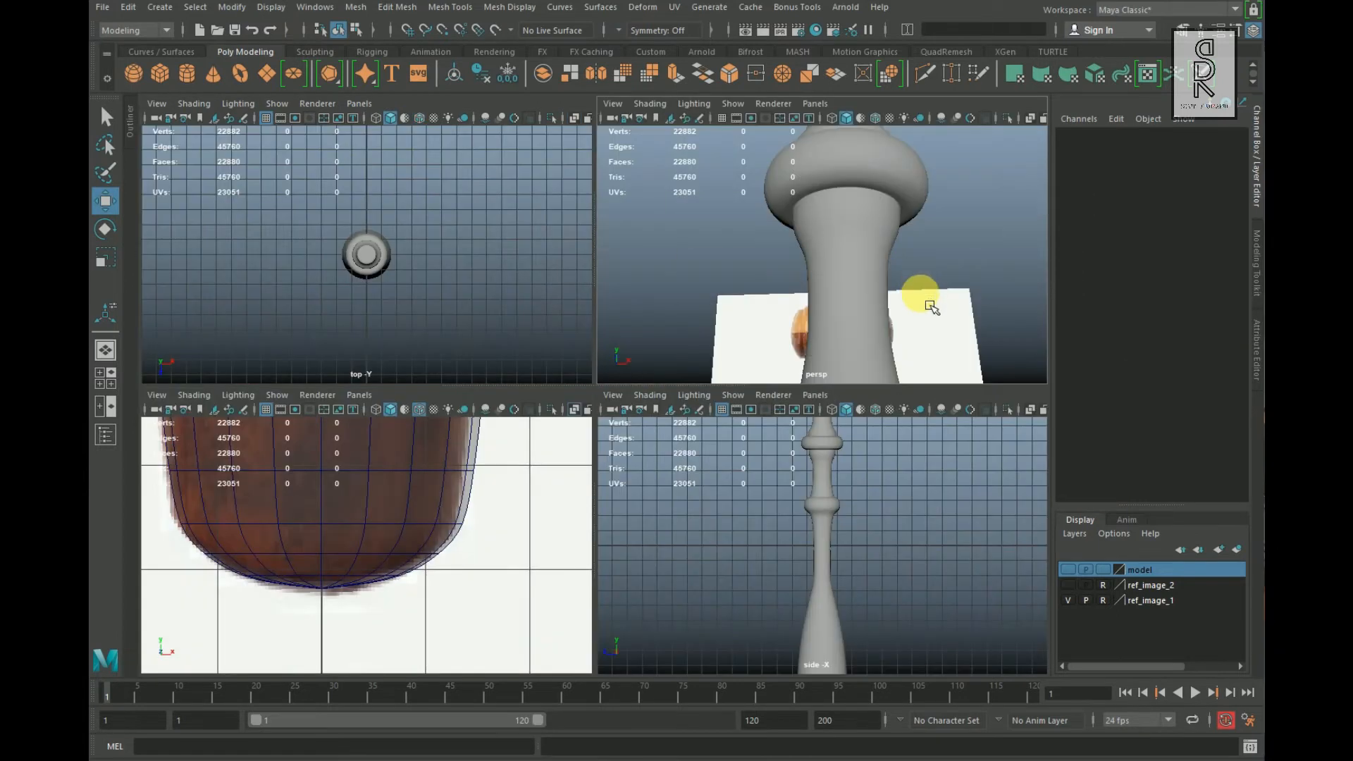
{"action": "key", "text": "space"}
{"action": "scroll", "coordinate": [618, 465], "scroll_direction": "down", "scroll_amount": 3}
{"action": "middle_click_drag", "start_coordinate": [619, 470], "coordinate": [634, 289], "text": "alt"}
{"action": "left_click_drag", "start_coordinate": [709, 282], "coordinate": [705, 217], "text": "alt"}
{"action": "middle_click_drag", "start_coordinate": [705, 219], "coordinate": [729, 346], "text": "alt"}
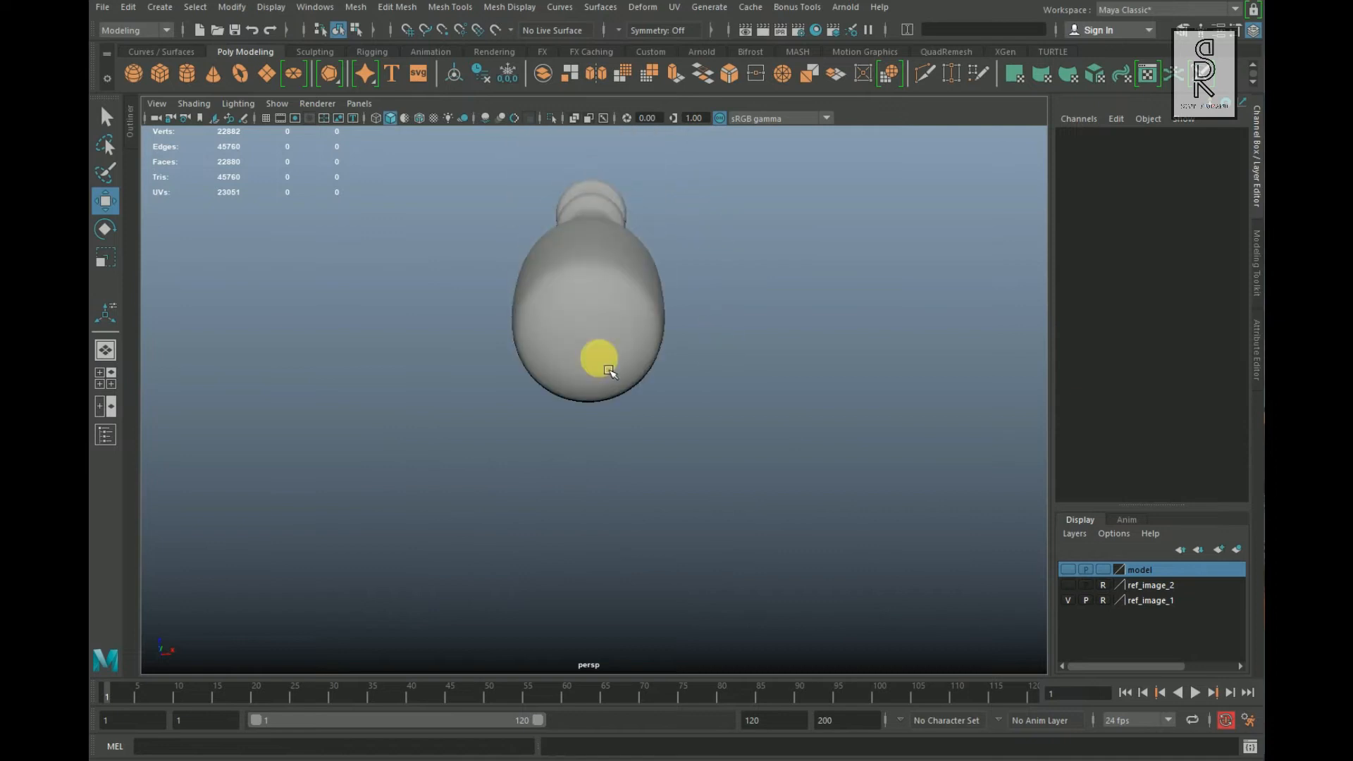
{"action": "left_click", "coordinate": [610, 372]}
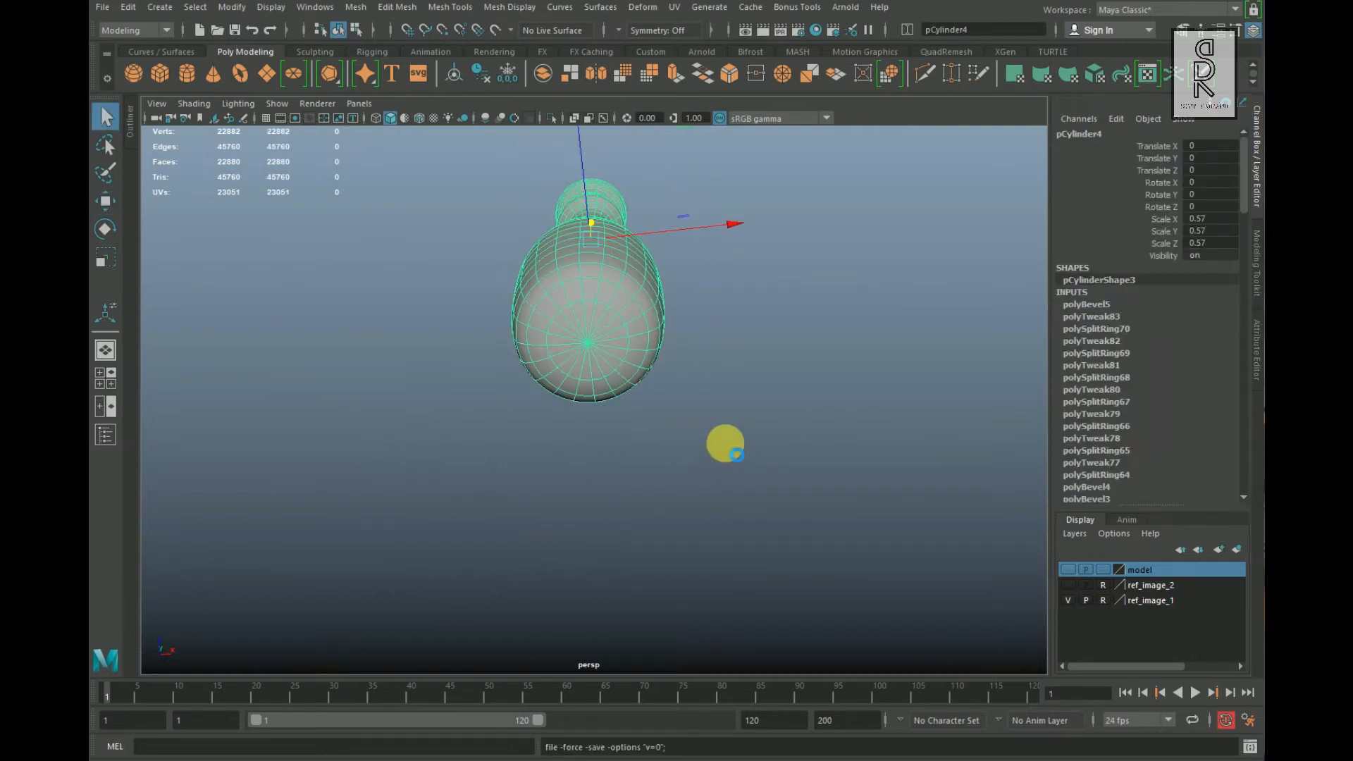
{"action": "left_click_drag", "start_coordinate": [797, 451], "coordinate": [583, 356], "text": "alt"}
{"action": "middle_click_drag", "start_coordinate": [583, 356], "coordinate": [575, 482], "text": "alt"}
{"action": "right_click_drag", "start_coordinate": [441, 484], "coordinate": [582, 487], "text": "alt"}
{"action": "left_click_drag", "start_coordinate": [581, 486], "coordinate": [572, 419], "text": "alt"}
{"action": "middle_click_drag", "start_coordinate": [572, 419], "coordinate": [604, 557], "text": "alt"}
{"action": "right_click_drag", "start_coordinate": [511, 516], "coordinate": [612, 514], "text": "alt"}
{"action": "left_click_drag", "start_coordinate": [612, 514], "coordinate": [614, 487], "text": "alt"}
Step: Turn off smooth preview and delete the cap faces closing the top end of the handle
{"action": "key", "text": "1"}
{"action": "right_click_drag", "start_coordinate": [581, 243], "coordinate": [576, 280]}
{"action": "key", "text": "space"}
{"action": "key", "text": "space"}
{"action": "right_click_drag", "start_coordinate": [579, 538], "coordinate": [130, 441], "text": "alt"}
{"action": "middle_click_drag", "start_coordinate": [649, 395], "coordinate": [646, 634], "text": "alt"}
{"action": "right_click_drag", "start_coordinate": [539, 366], "coordinate": [587, 352], "text": "alt"}
{"action": "middle_click_drag", "start_coordinate": [587, 349], "coordinate": [596, 613], "text": "alt"}
{"action": "right_click_drag", "start_coordinate": [521, 534], "coordinate": [578, 463], "text": "alt"}
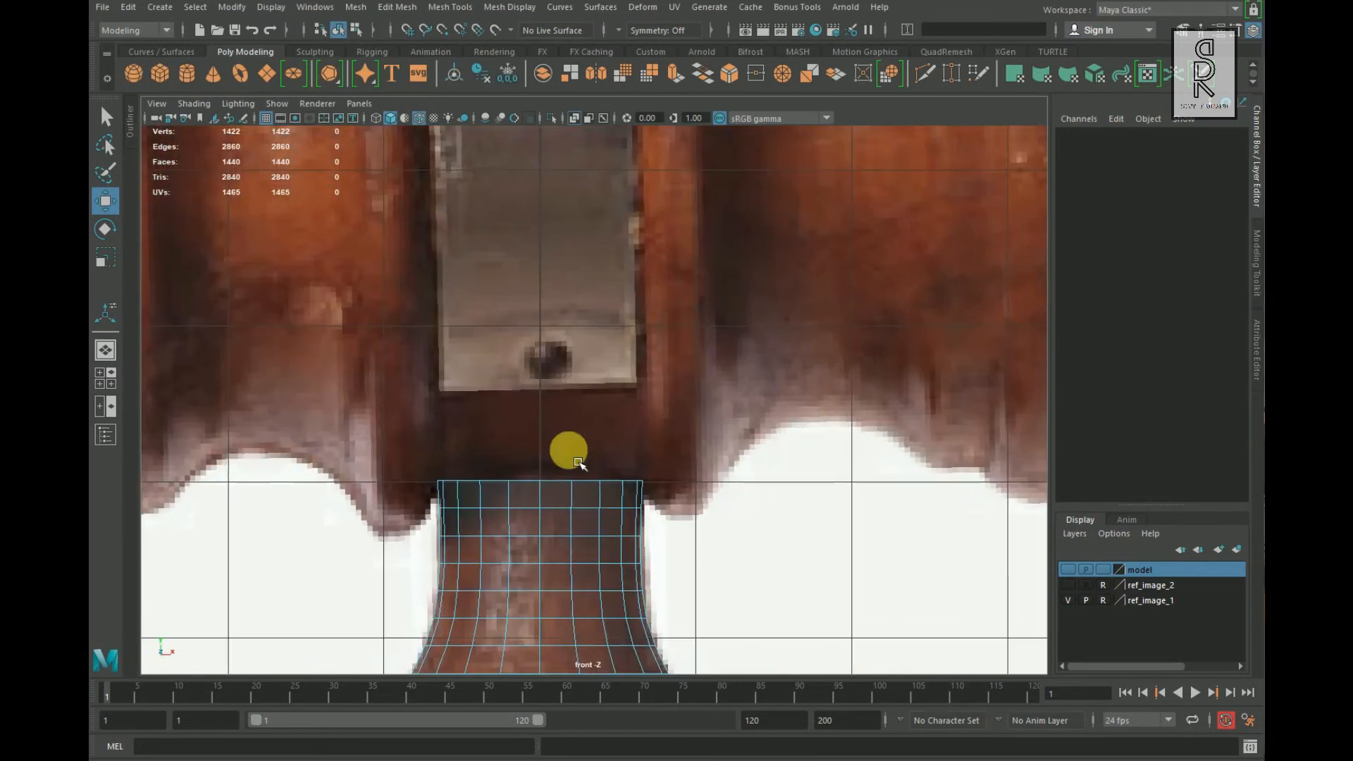
{"action": "left_click_drag", "start_coordinate": [770, 528], "coordinate": [395, 514]}
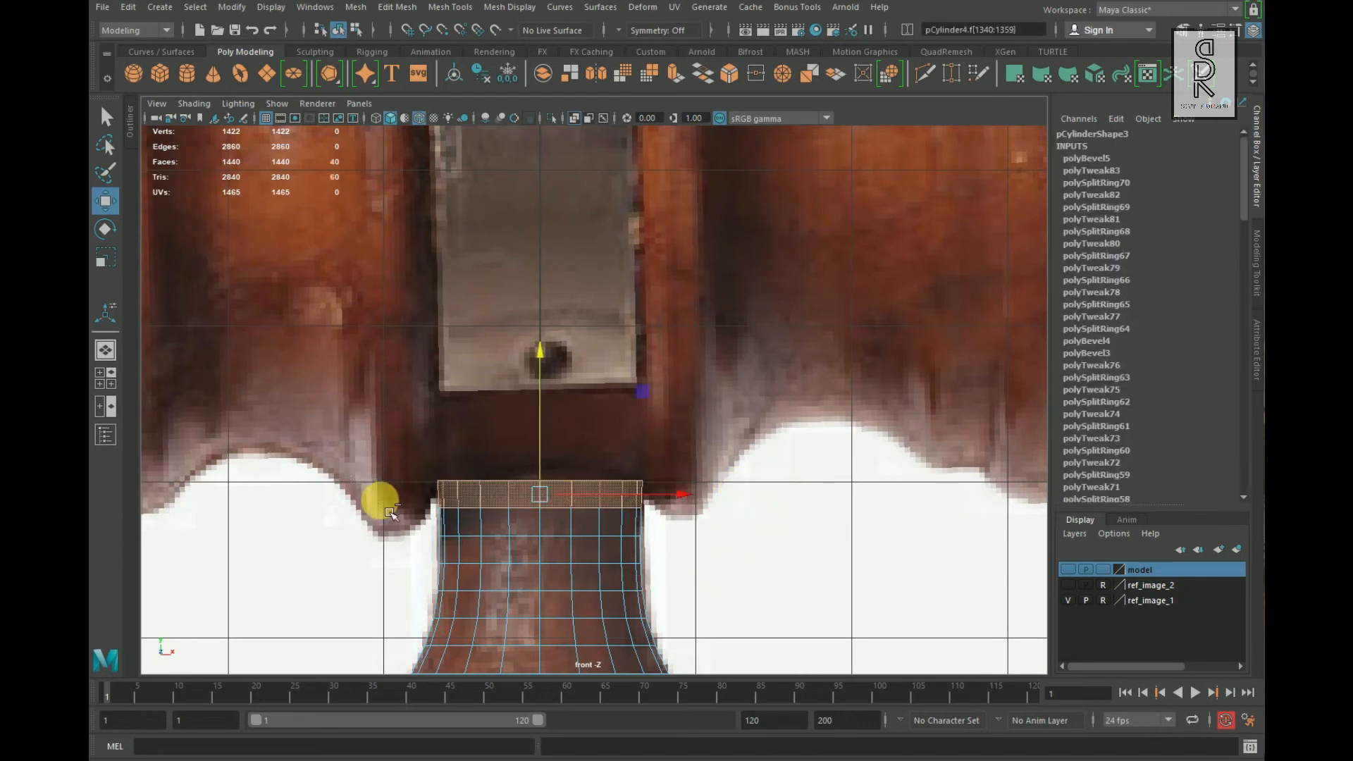
{"action": "key", "text": "Delete"}
Step: Delete every second radial edge of the triangle fan on the handle's bottom cap
{"action": "key", "text": "space"}
{"action": "key", "text": "space"}
{"action": "left_click_drag", "start_coordinate": [506, 377], "coordinate": [735, 486], "text": "alt"}
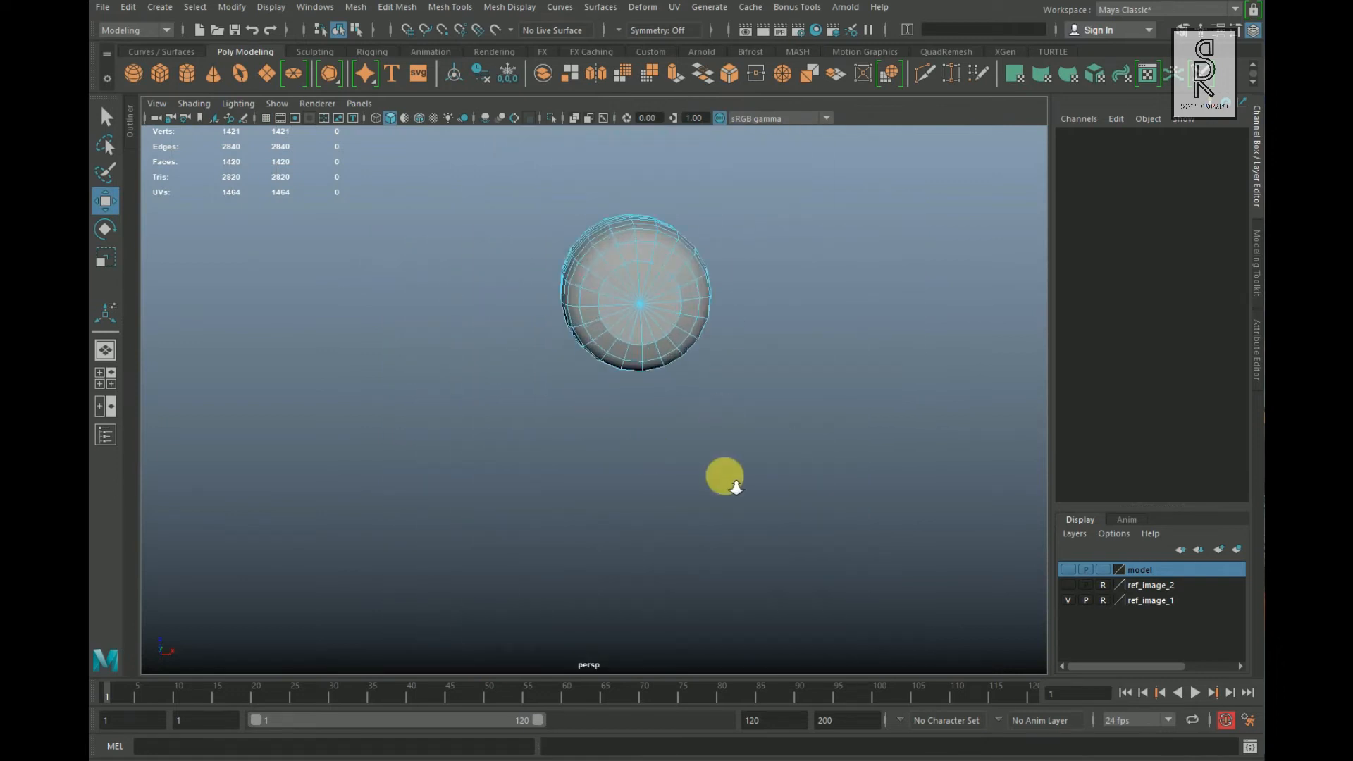
{"action": "scroll", "coordinate": [735, 486], "scroll_direction": "up", "scroll_amount": 5}
{"action": "right_click_drag", "start_coordinate": [727, 230], "coordinate": [725, 166]}
{"action": "key", "text": "space"}
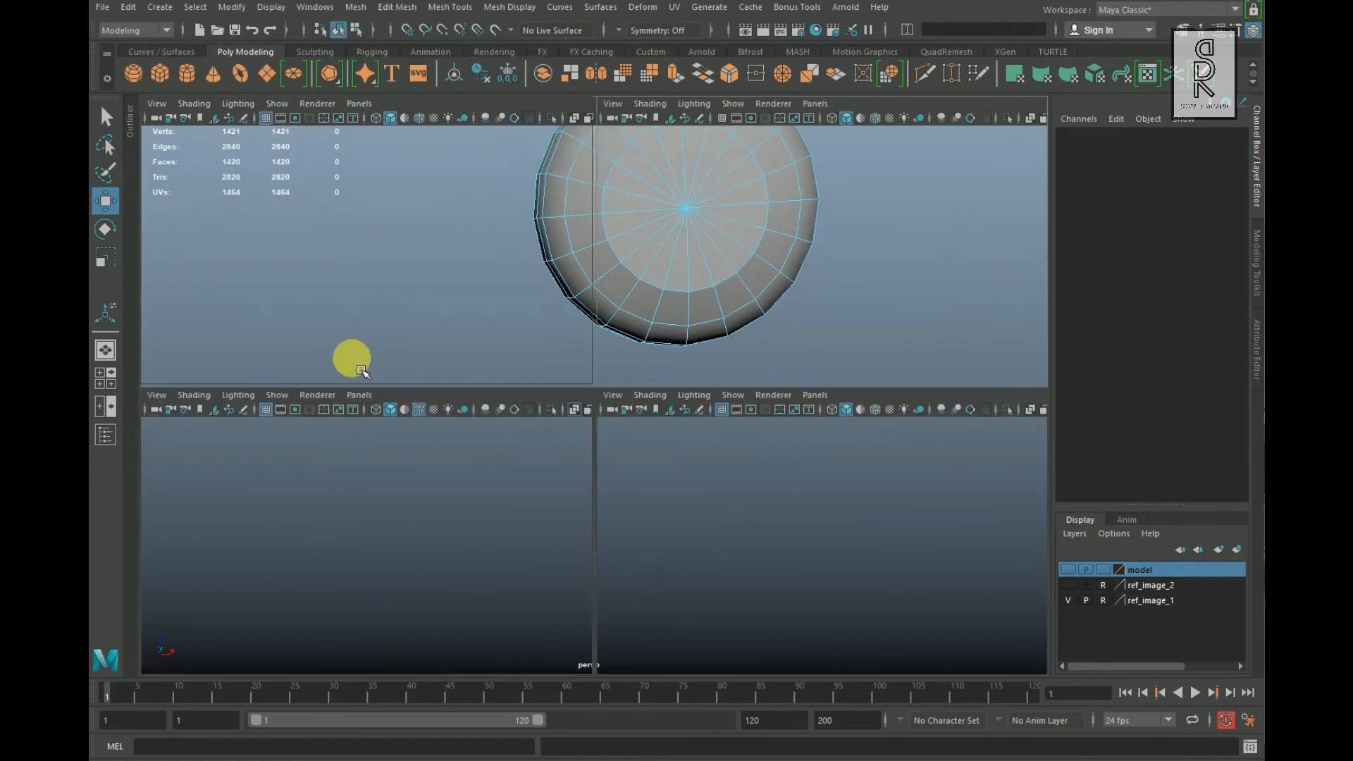
{"action": "key", "text": "space"}
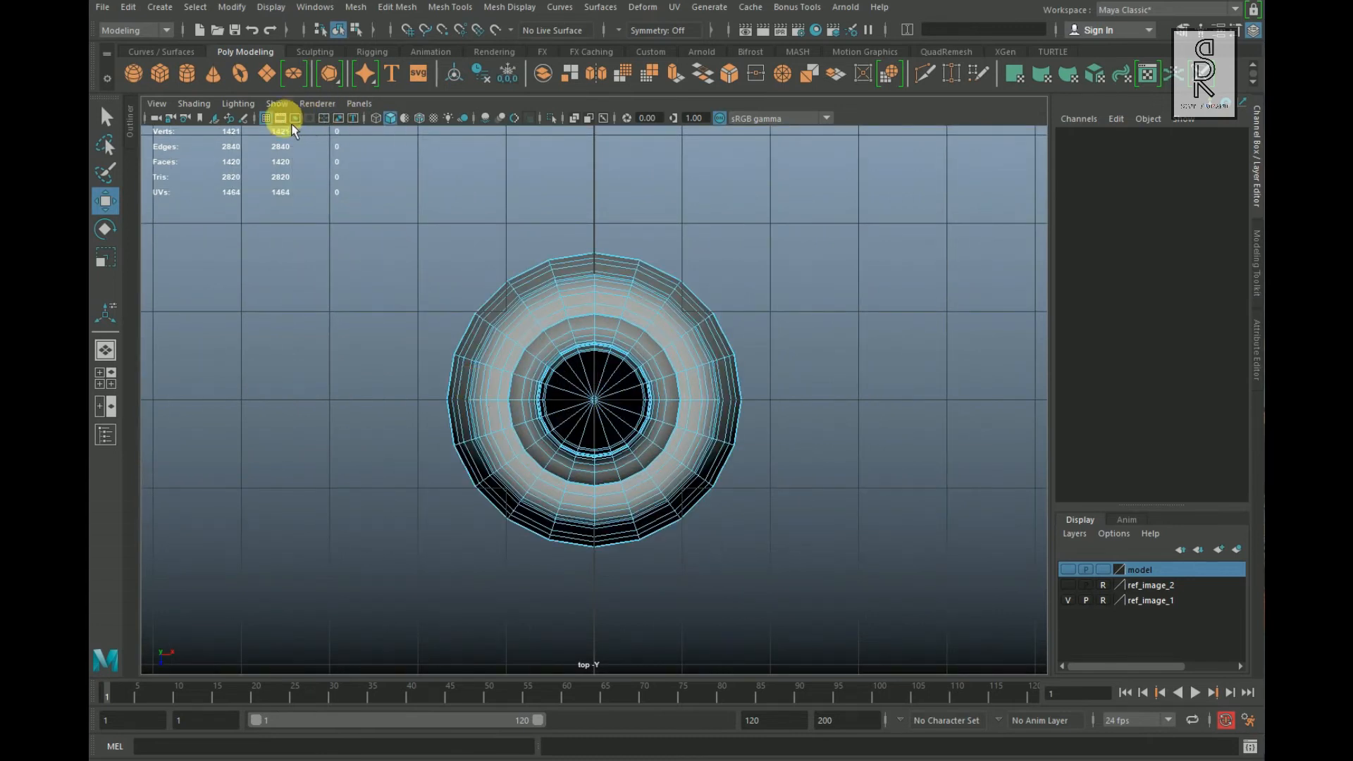
{"action": "scroll", "coordinate": [620, 505], "scroll_direction": "up", "scroll_amount": 5}
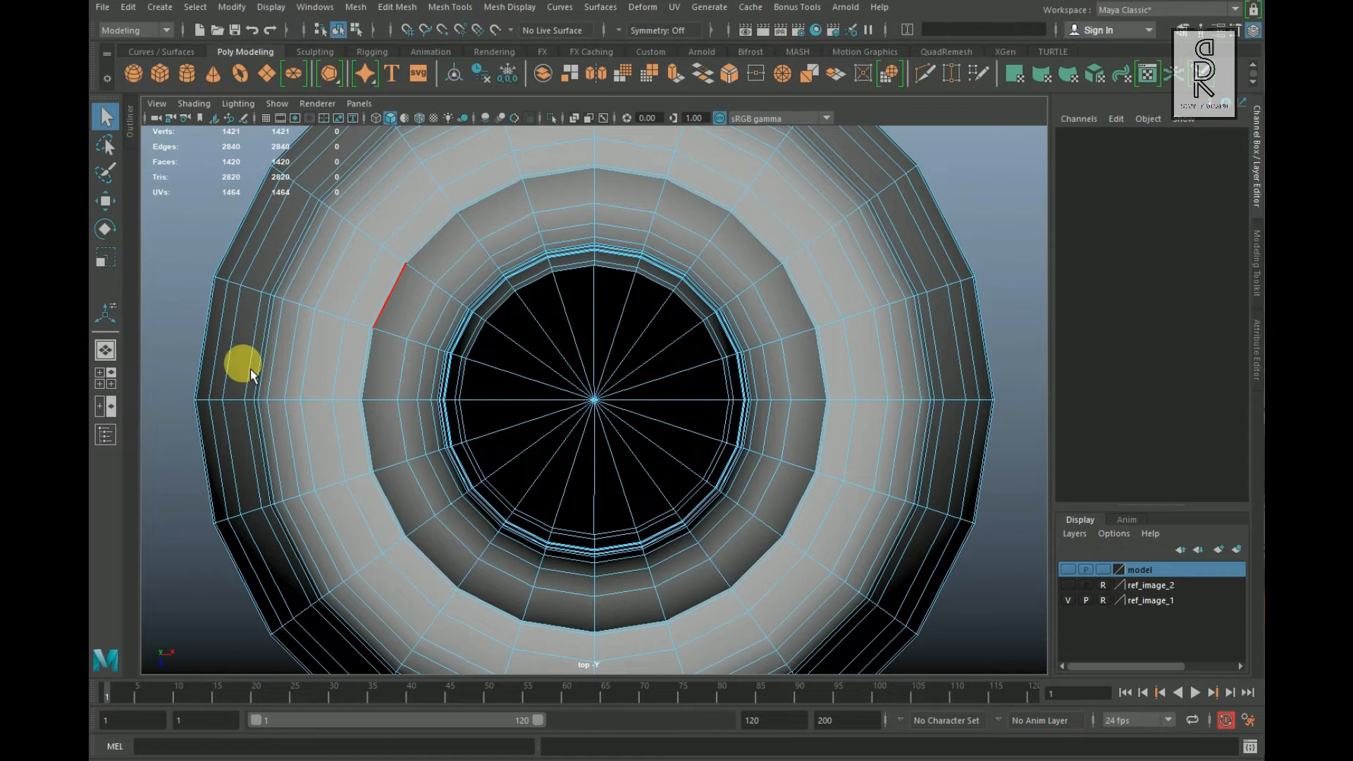
{"action": "scroll", "coordinate": [638, 392], "scroll_direction": "up", "scroll_amount": 3}
{"action": "left_click", "coordinate": [635, 309]}
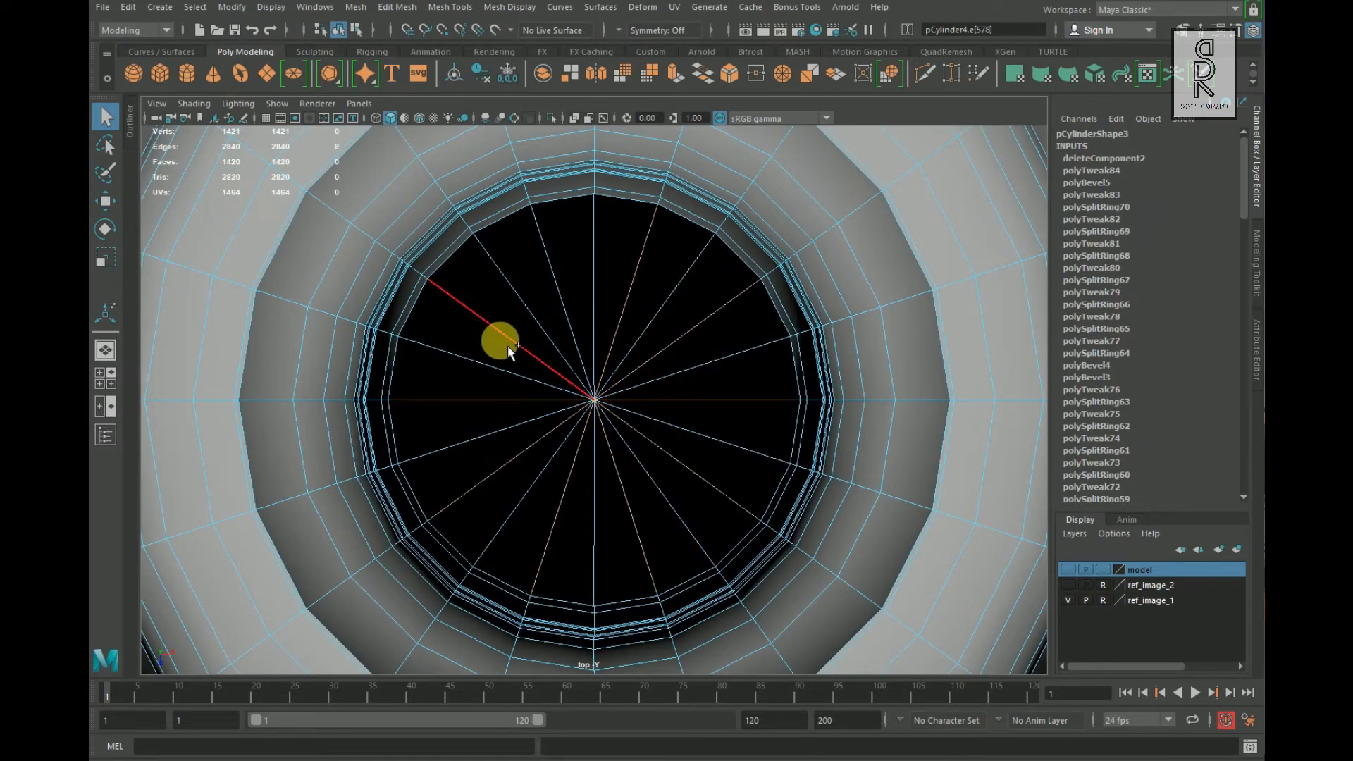
{"action": "left_click", "coordinate": [566, 311], "text": "shift"}
{"action": "scroll", "coordinate": [838, 292], "scroll_direction": "down", "scroll_amount": 6}
{"action": "right_click_drag", "start_coordinate": [831, 282], "coordinate": [625, 500], "text": "shift"}
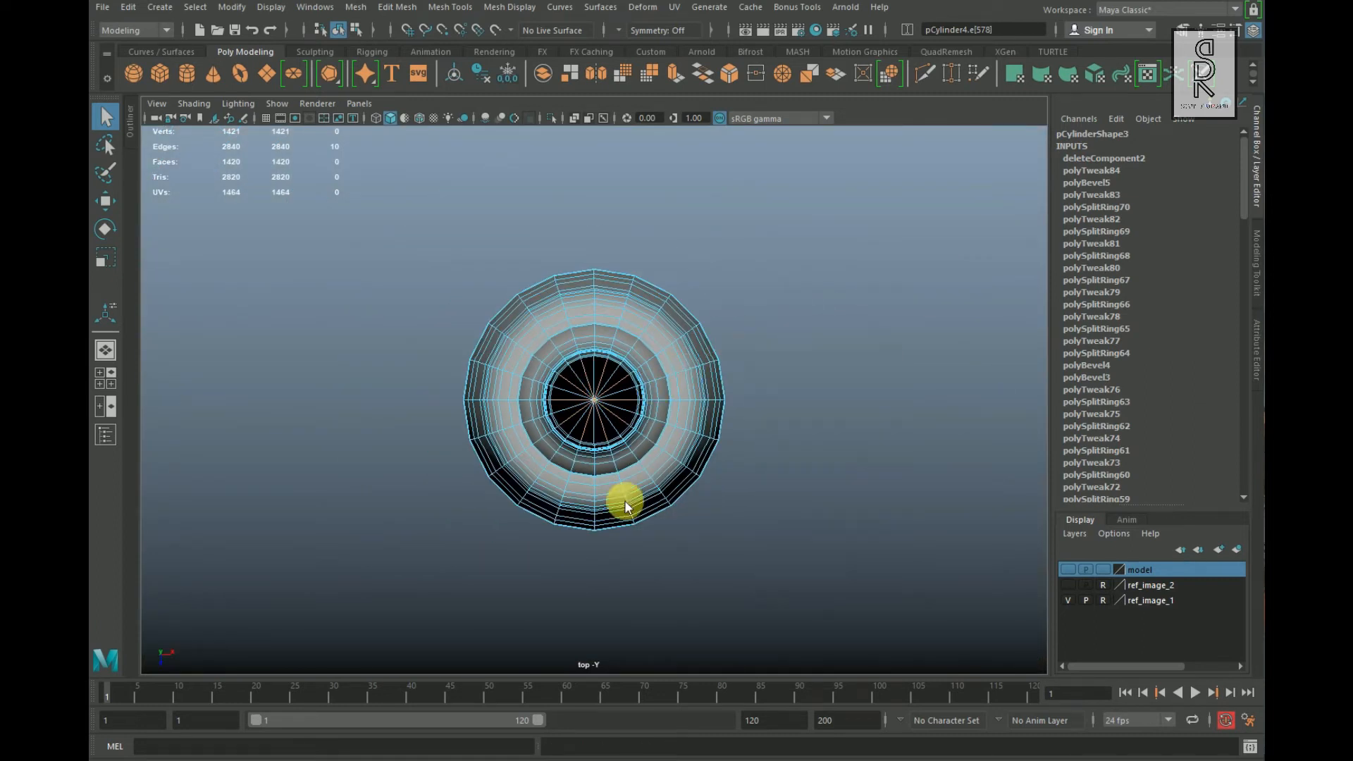
Step: Return to object mode, preview the handle smoothed beside the reference image, and save the scene
{"action": "key", "text": "space"}
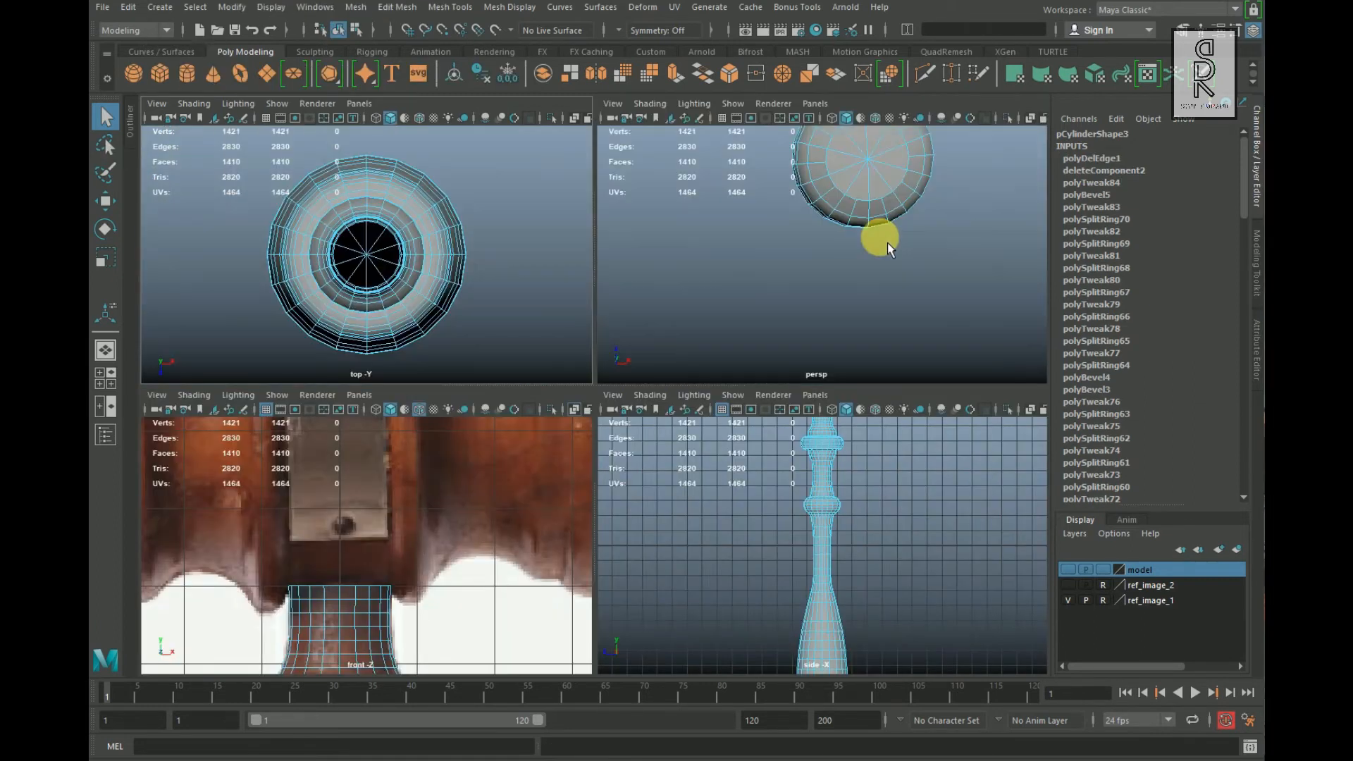
{"action": "key", "text": "space"}
{"action": "left_click_drag", "start_coordinate": [740, 338], "coordinate": [753, 365], "text": "alt"}
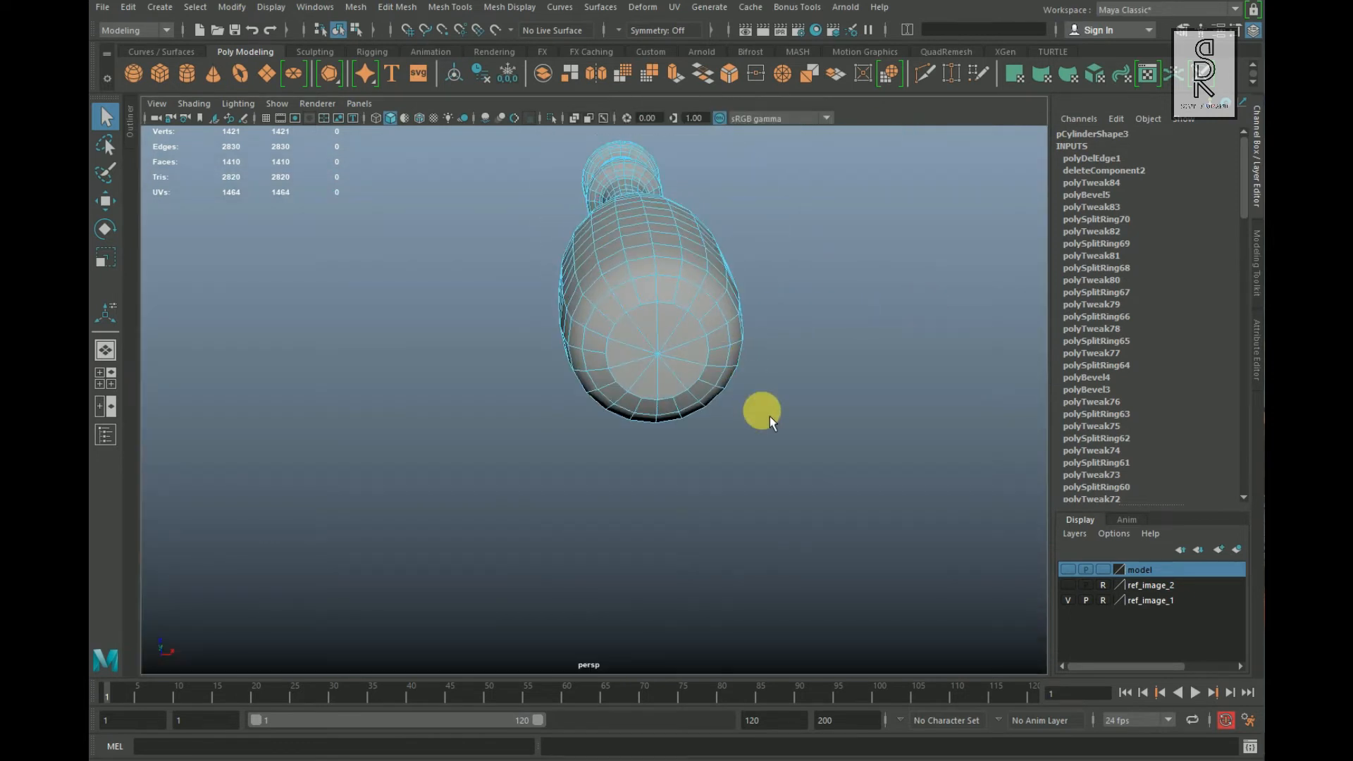
{"action": "right_click_drag", "start_coordinate": [653, 323], "coordinate": [733, 295]}
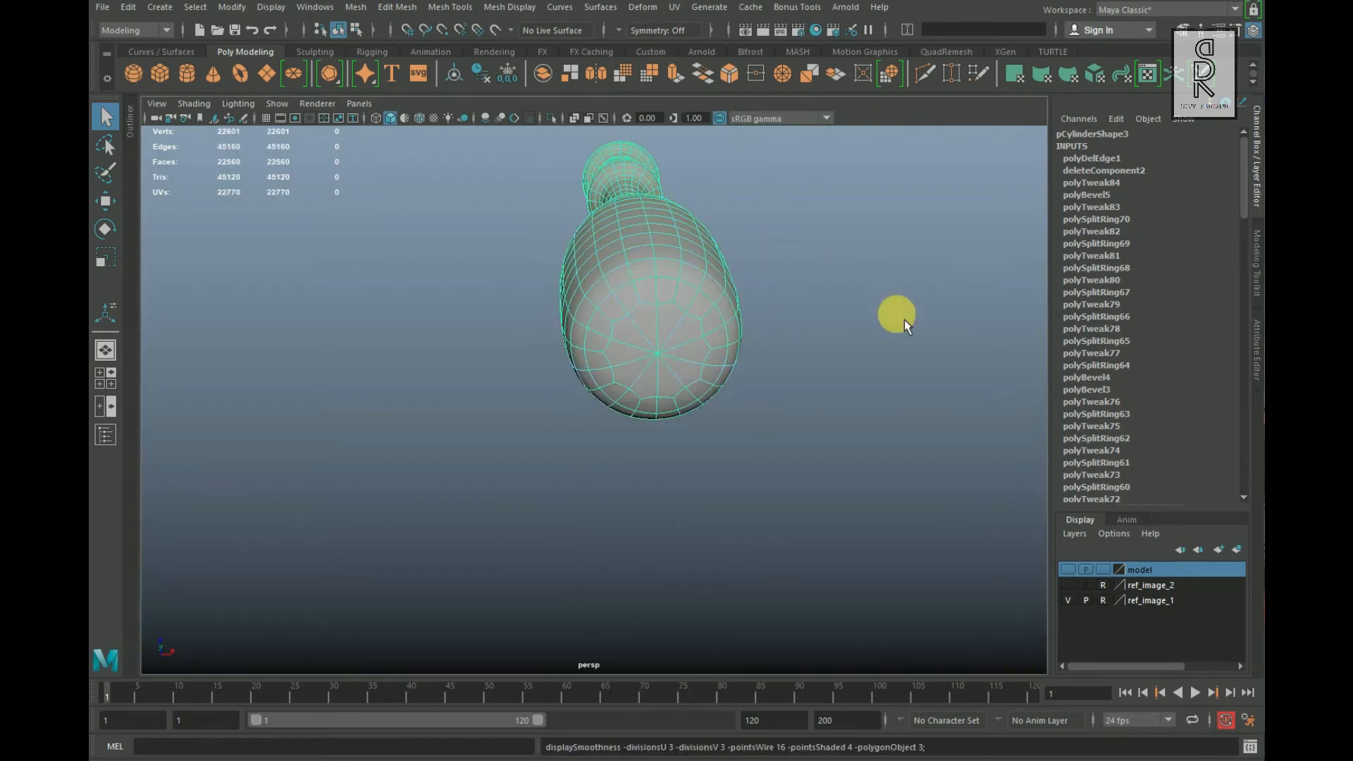
{"action": "left_click", "coordinate": [903, 319]}
{"action": "left_click_drag", "start_coordinate": [671, 459], "coordinate": [697, 578], "text": "alt"}
{"action": "middle_click_drag", "start_coordinate": [885, 467], "coordinate": [851, 620], "text": "alt"}
{"action": "right_click_drag", "start_coordinate": [851, 620], "coordinate": [713, 576], "text": "alt"}
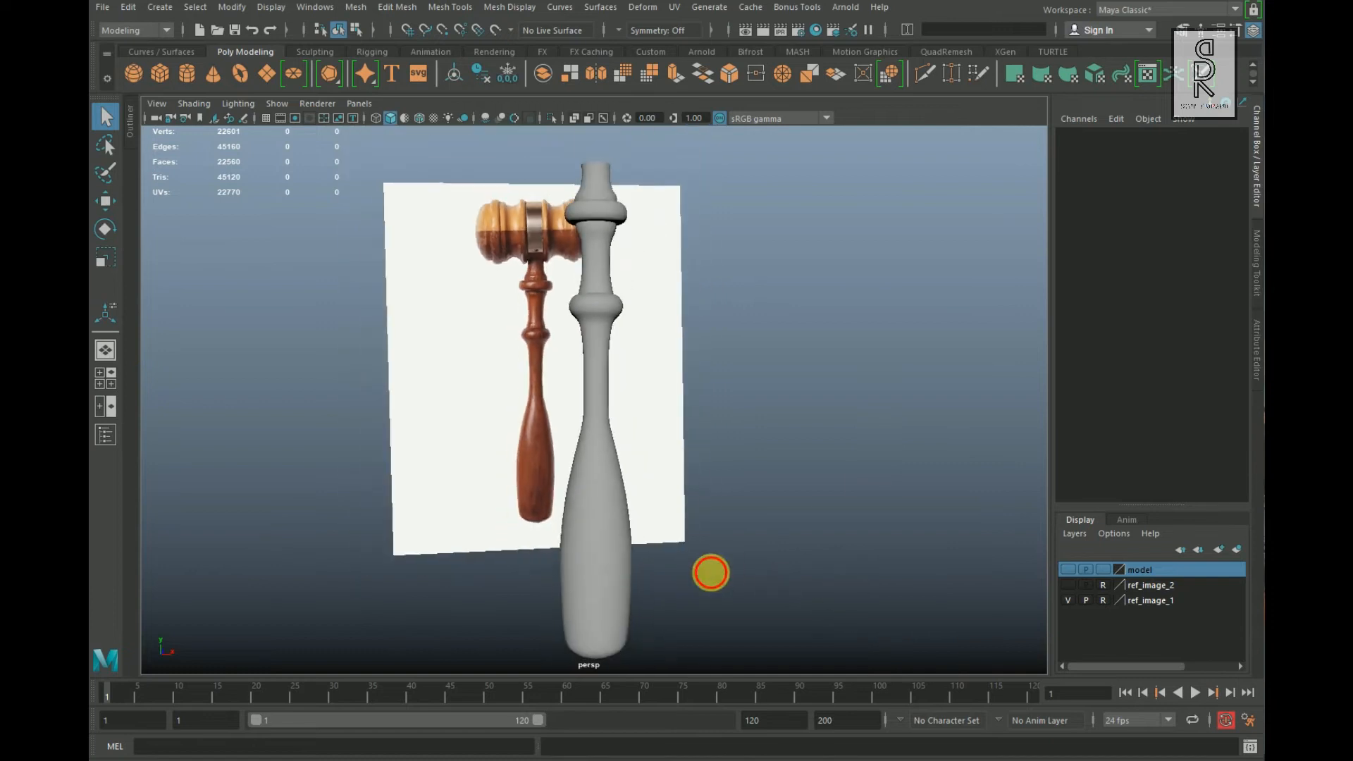
{"action": "left_click_drag", "start_coordinate": [713, 575], "coordinate": [688, 565], "text": "alt"}
{"action": "key", "text": "ctrl+s"}
Step: Show the model layer and select the gavel head, bringing its round end cap into view
{"action": "left_click", "coordinate": [1068, 570]}
{"action": "middle_click_drag", "start_coordinate": [762, 369], "coordinate": [754, 497], "text": "alt"}
{"action": "right_click_drag", "start_coordinate": [566, 474], "coordinate": [634, 487], "text": "alt"}
{"action": "left_click_drag", "start_coordinate": [635, 486], "coordinate": [646, 408], "text": "alt"}
{"action": "middle_click_drag", "start_coordinate": [510, 328], "coordinate": [496, 451], "text": "alt"}
{"action": "left_click_drag", "start_coordinate": [496, 451], "coordinate": [594, 462], "text": "alt"}
{"action": "left_click", "coordinate": [765, 440]}
{"action": "left_click_drag", "start_coordinate": [765, 441], "coordinate": [807, 474], "text": "alt"}
Step: Delete every second radial edge on both end caps of the gavel head
{"action": "key", "text": "space"}
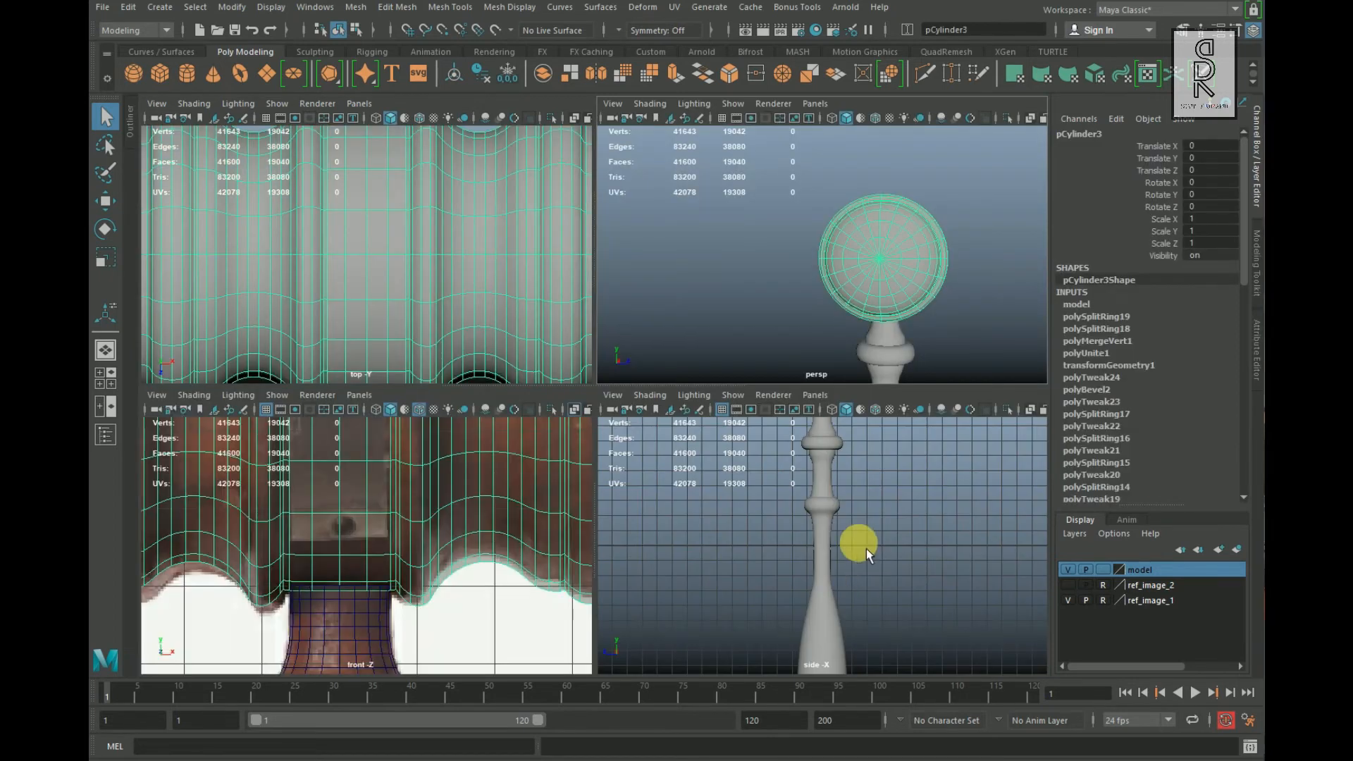
{"action": "key", "text": "space"}
{"action": "right_click_drag", "start_coordinate": [565, 366], "coordinate": [497, 384], "text": "alt"}
{"action": "middle_click_drag", "start_coordinate": [609, 426], "coordinate": [602, 656], "text": "alt"}
{"action": "right_click_drag", "start_coordinate": [602, 655], "coordinate": [819, 549], "text": "alt"}
{"action": "middle_click_drag", "start_coordinate": [819, 548], "coordinate": [831, 627], "text": "alt"}
{"action": "right_click_drag", "start_coordinate": [831, 628], "coordinate": [895, 617], "text": "alt"}
{"action": "right_click_drag", "start_coordinate": [936, 263], "coordinate": [928, 224]}
{"action": "right_click_drag", "start_coordinate": [622, 475], "coordinate": [627, 335], "text": "alt"}
{"action": "left_click", "coordinate": [616, 295]}
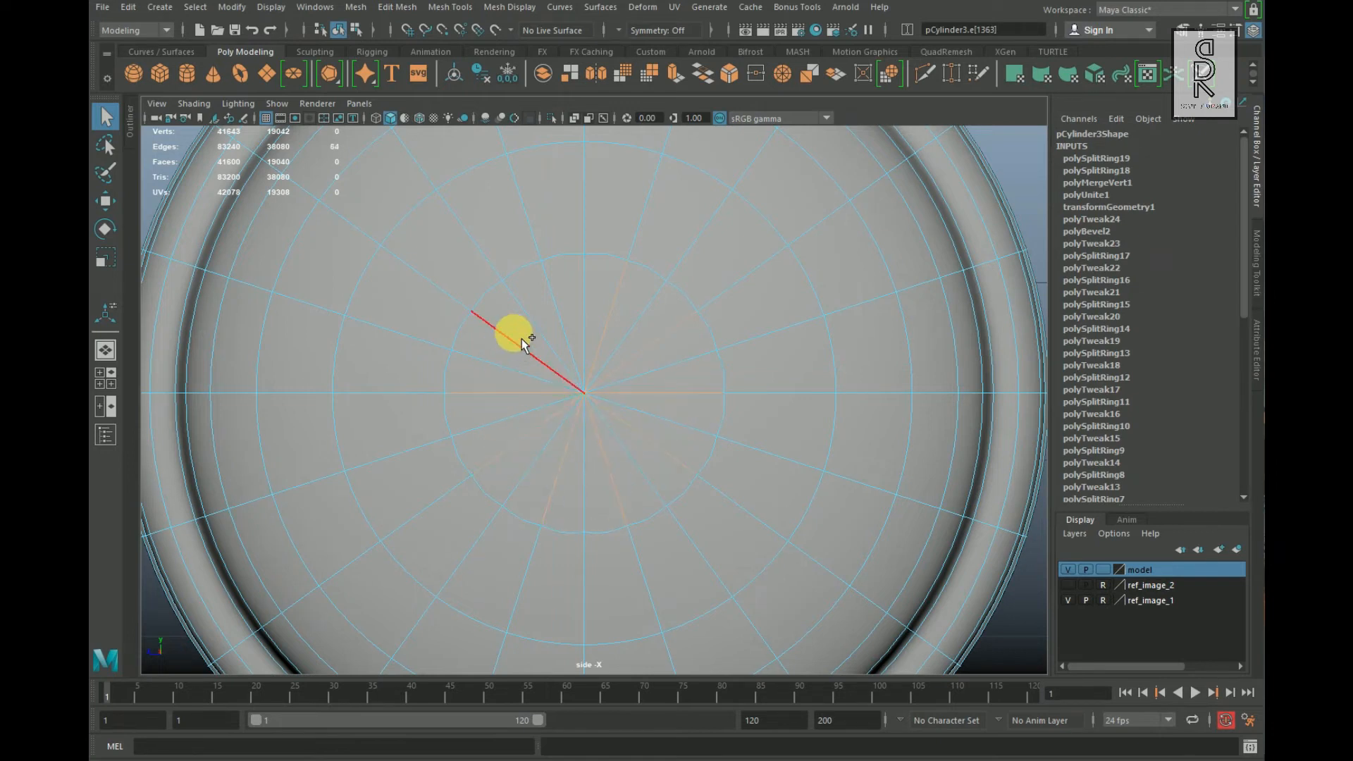
{"action": "key", "text": "space"}
{"action": "key", "text": "space"}
{"action": "left_click_drag", "start_coordinate": [795, 368], "coordinate": [1001, 377], "text": "alt"}
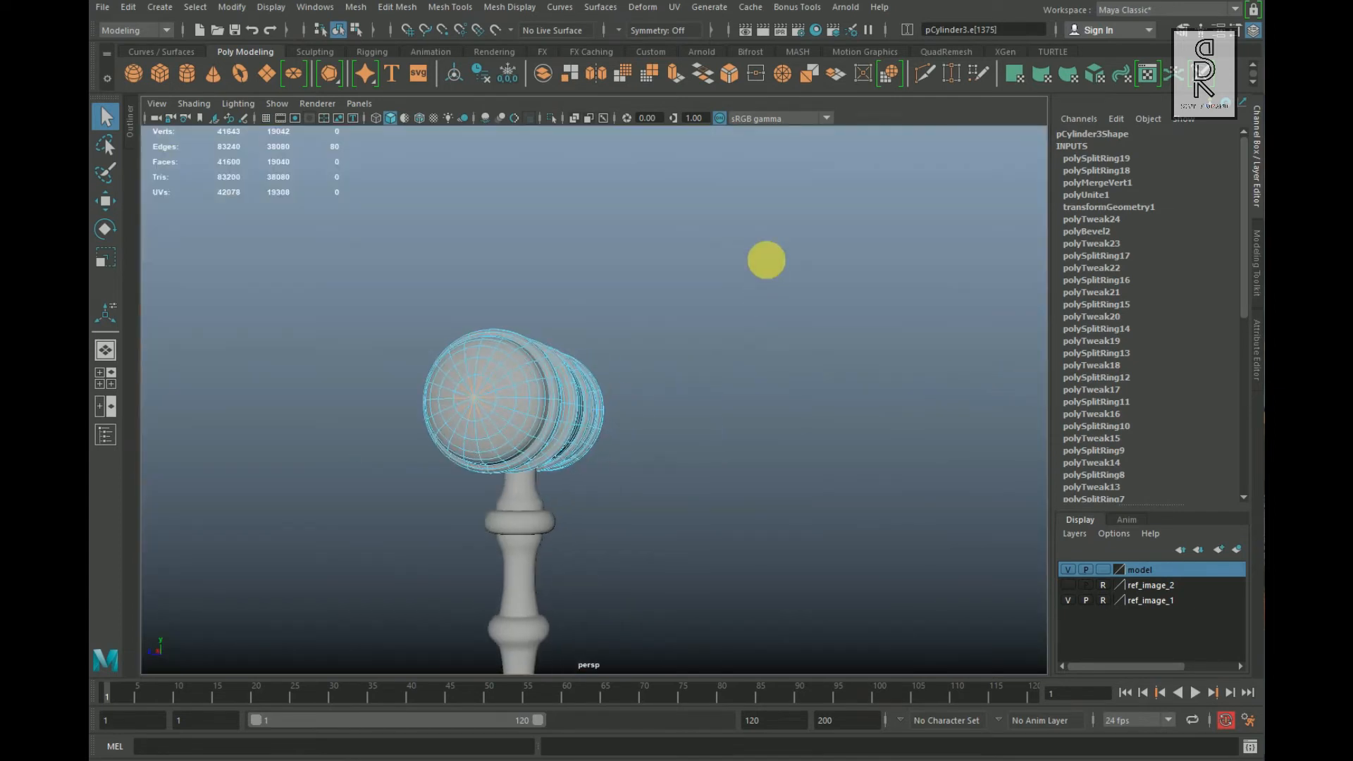
{"action": "right_click", "coordinate": [767, 264], "text": "shift"}
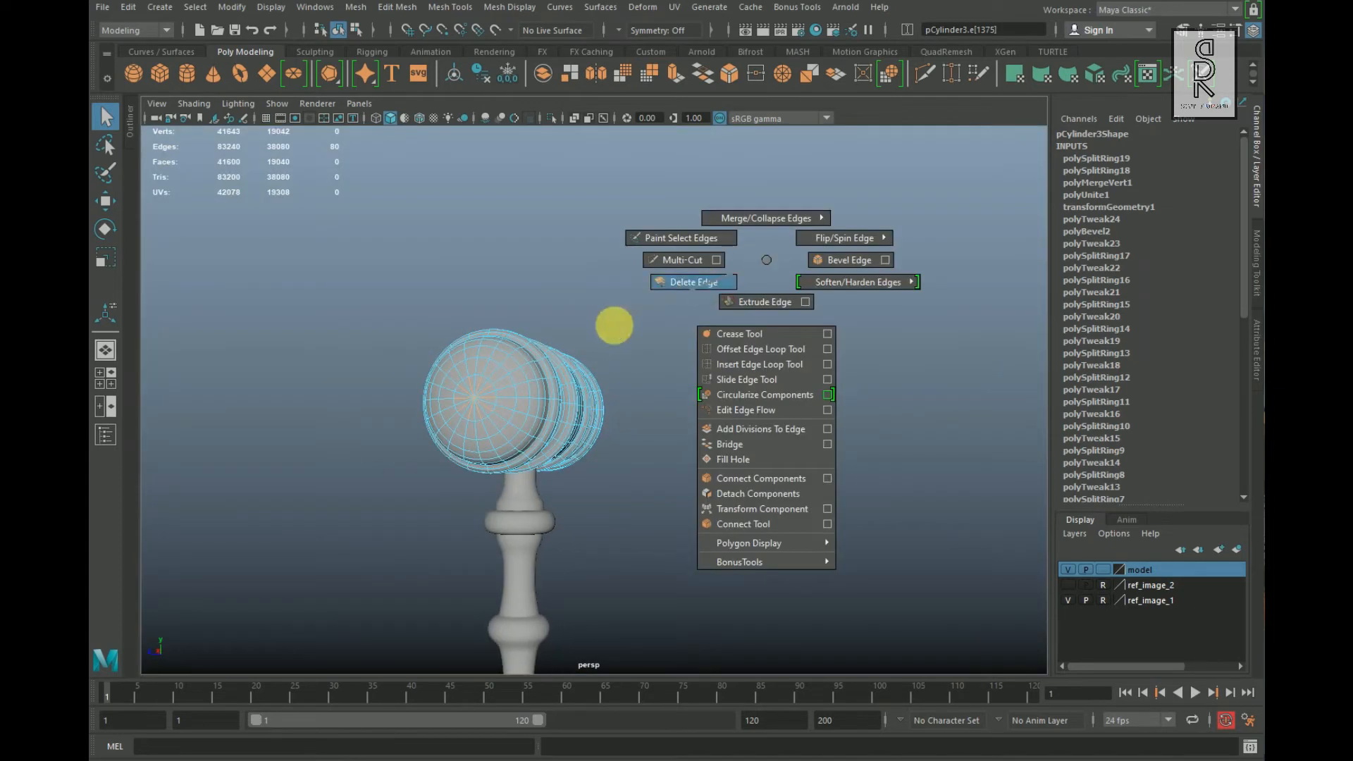
{"action": "left_click", "coordinate": [693, 283]}
Step: Return to object mode and examine the smoothed gavel head together with the handle
{"action": "left_click_drag", "start_coordinate": [553, 446], "coordinate": [522, 505], "text": "alt"}
{"action": "right_click", "coordinate": [640, 345]}
{"action": "left_click", "coordinate": [717, 314]}
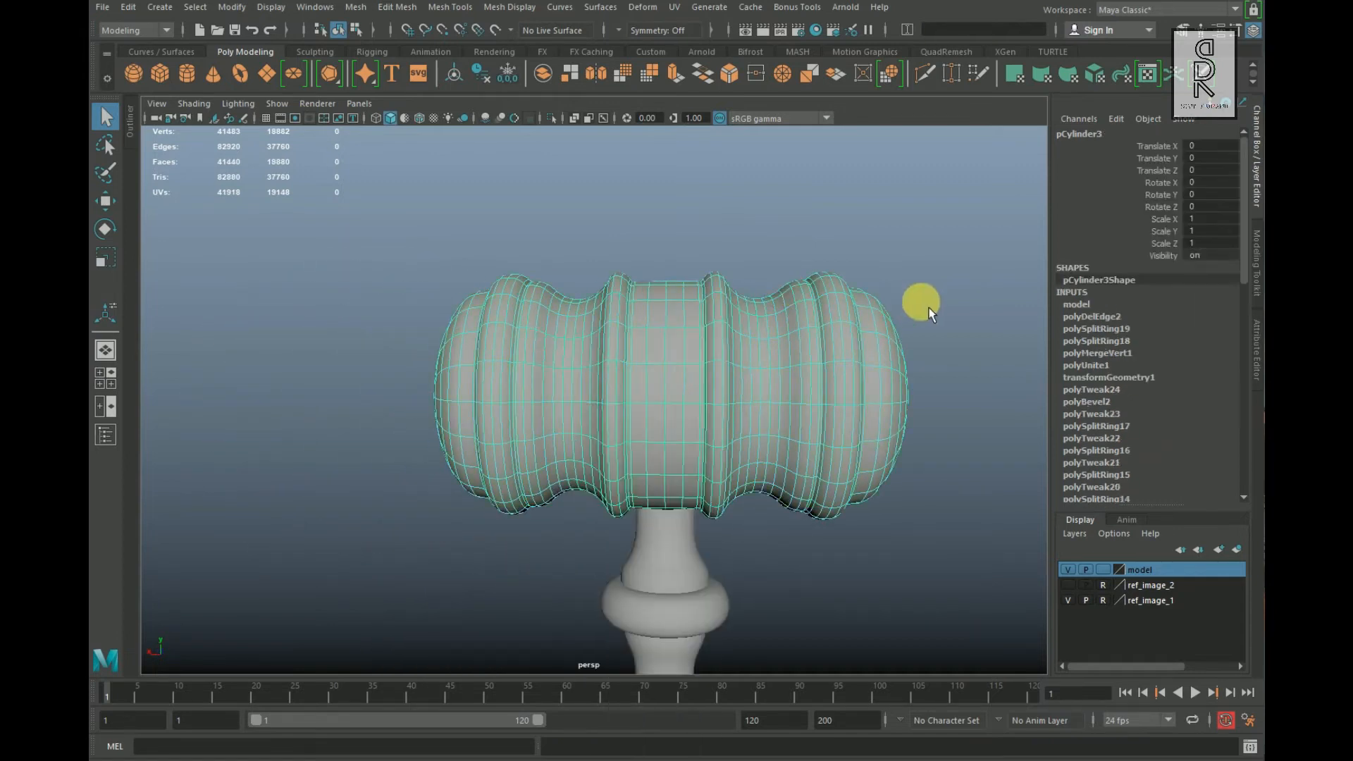
{"action": "left_click", "coordinate": [906, 429]}
{"action": "right_click_drag", "start_coordinate": [733, 432], "coordinate": [689, 531], "text": "alt"}
{"action": "left_click", "coordinate": [616, 402]}
{"action": "right_click_drag", "start_coordinate": [616, 402], "coordinate": [695, 460], "text": "alt"}
Step: Duplicate the ring of faces around the middle of the head and select the separated band in object mode
{"action": "right_click_drag", "start_coordinate": [666, 339], "coordinate": [657, 394]}
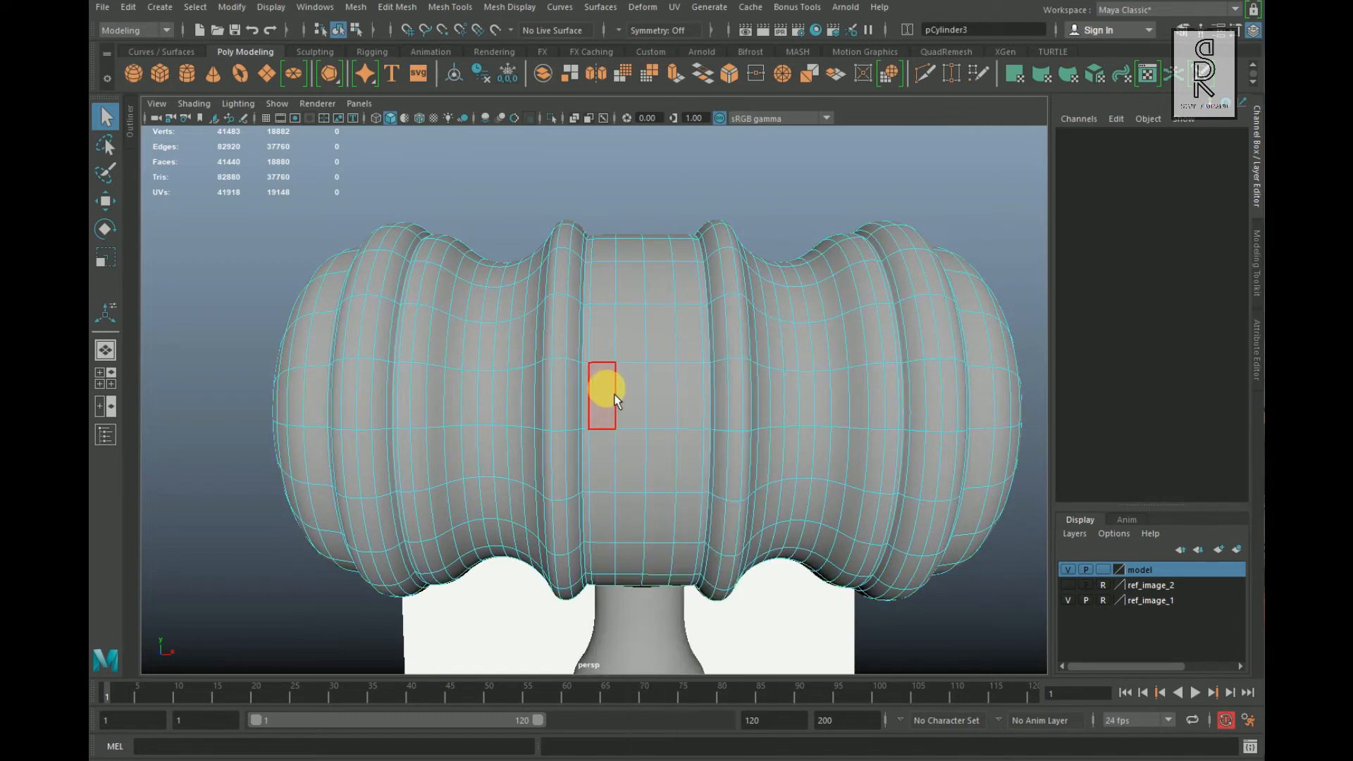
{"action": "left_click", "coordinate": [613, 394]}
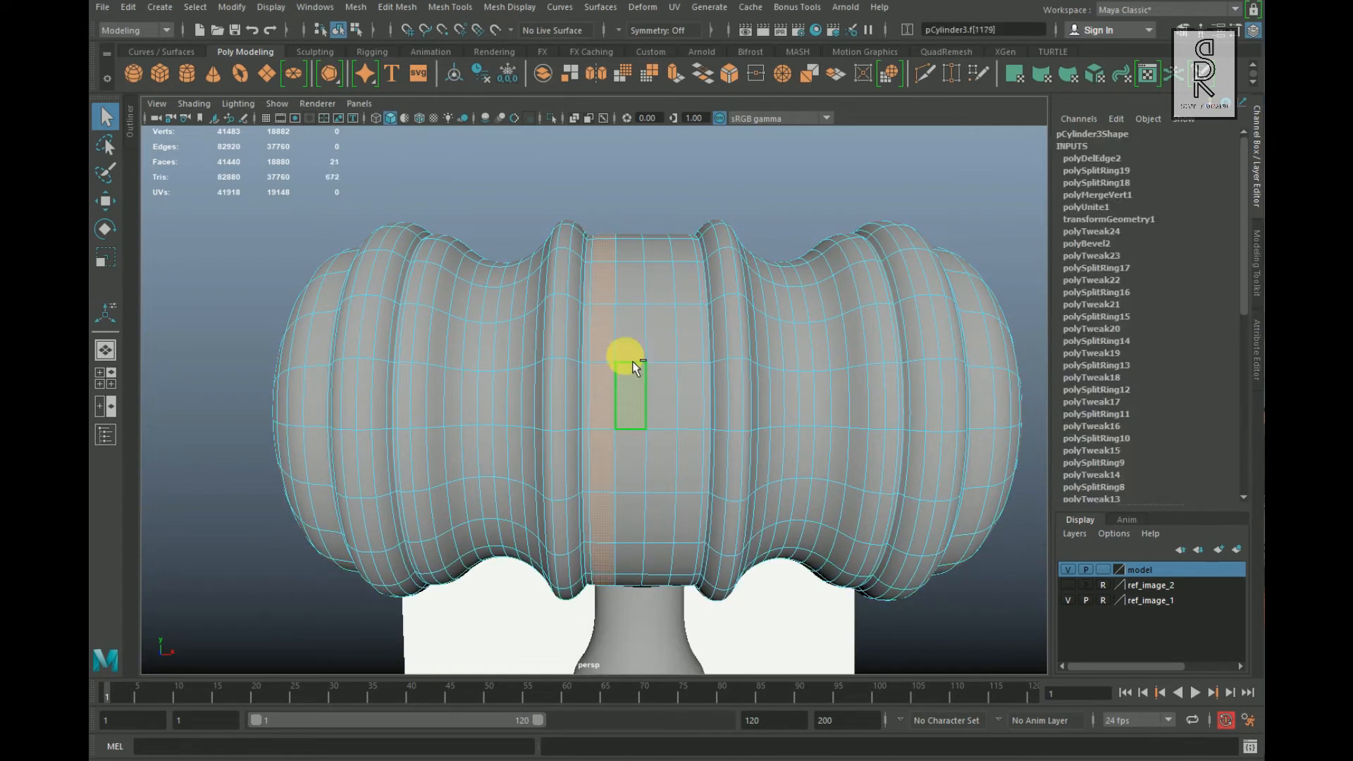
{"action": "right_click_drag", "start_coordinate": [694, 359], "coordinate": [602, 395], "text": "alt"}
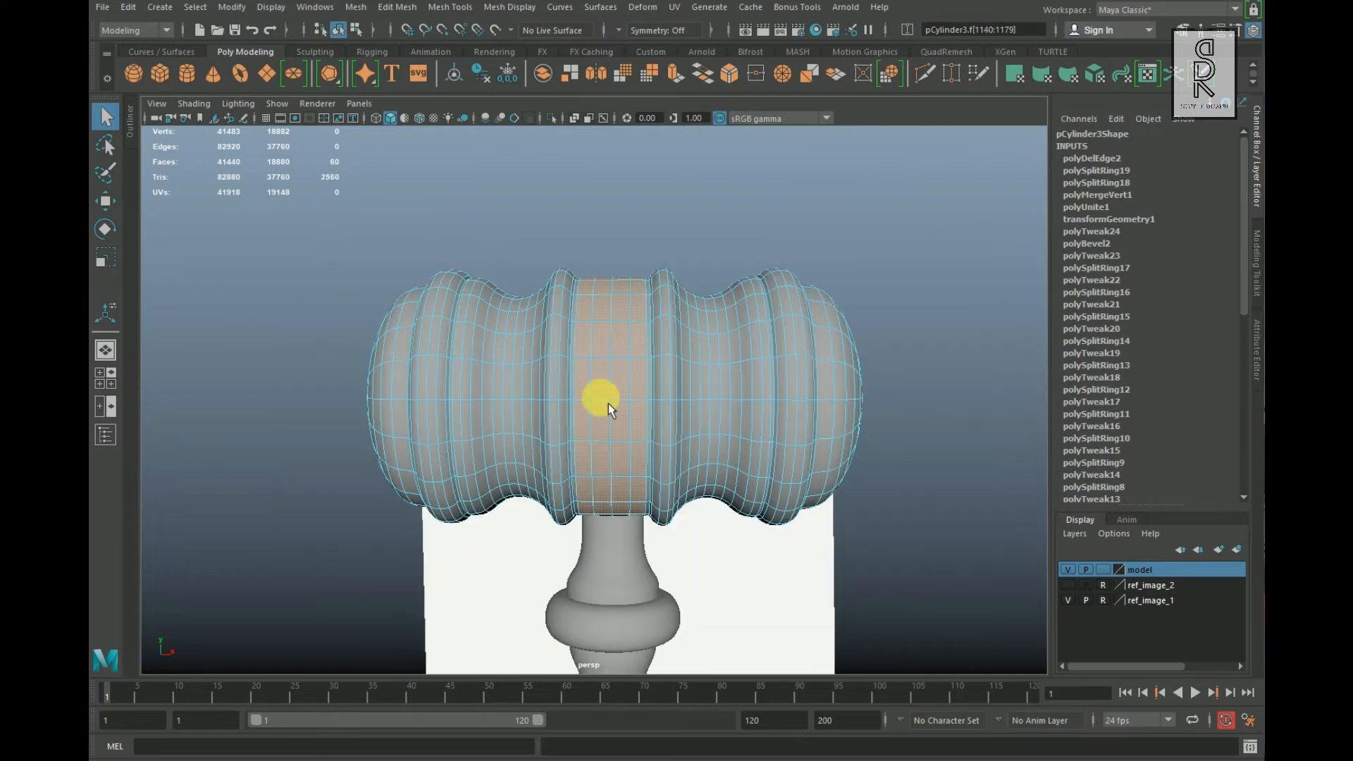
{"action": "right_click", "coordinate": [616, 363], "text": "shift"}
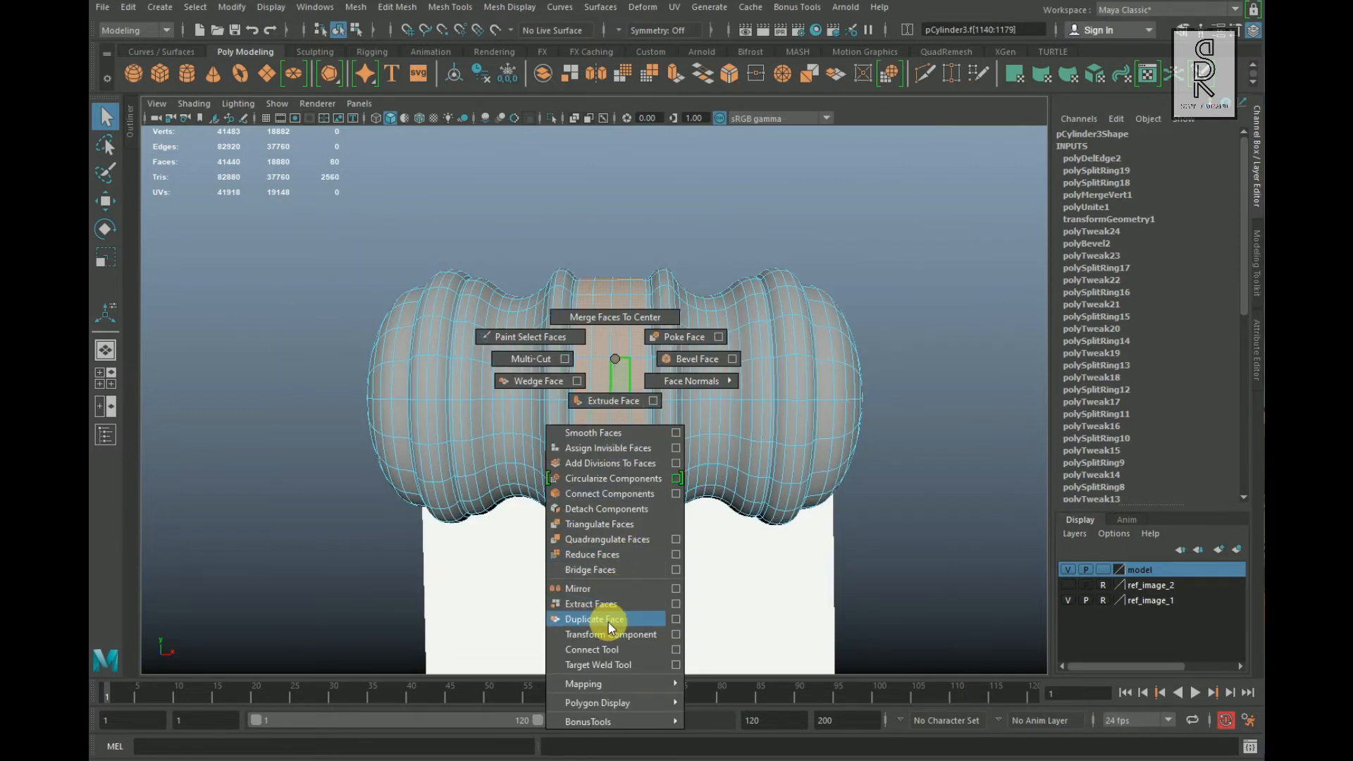
{"action": "left_click", "coordinate": [607, 623]}
{"action": "right_click_drag", "start_coordinate": [644, 361], "coordinate": [719, 306]}
{"action": "left_click", "coordinate": [745, 389]}
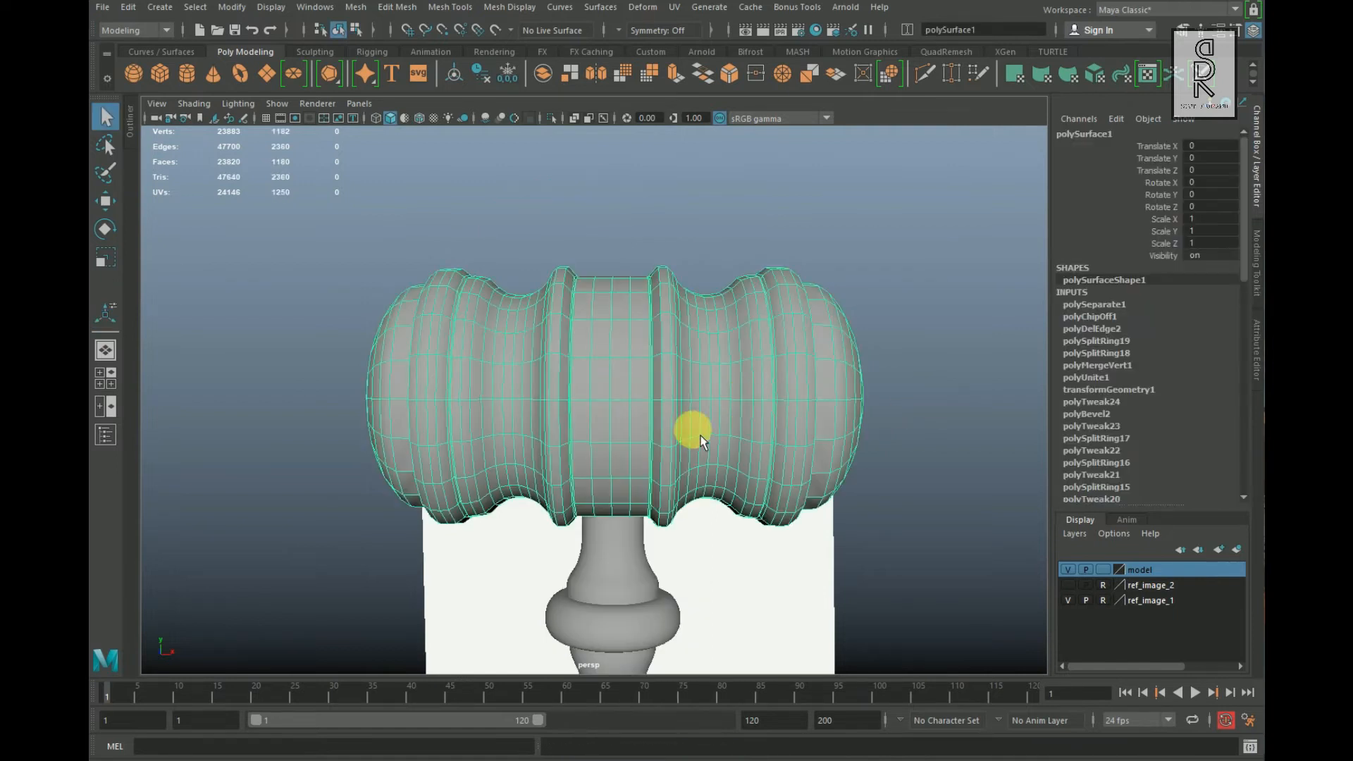
{"action": "left_click", "coordinate": [570, 262]}
{"action": "left_click", "coordinate": [846, 401]}
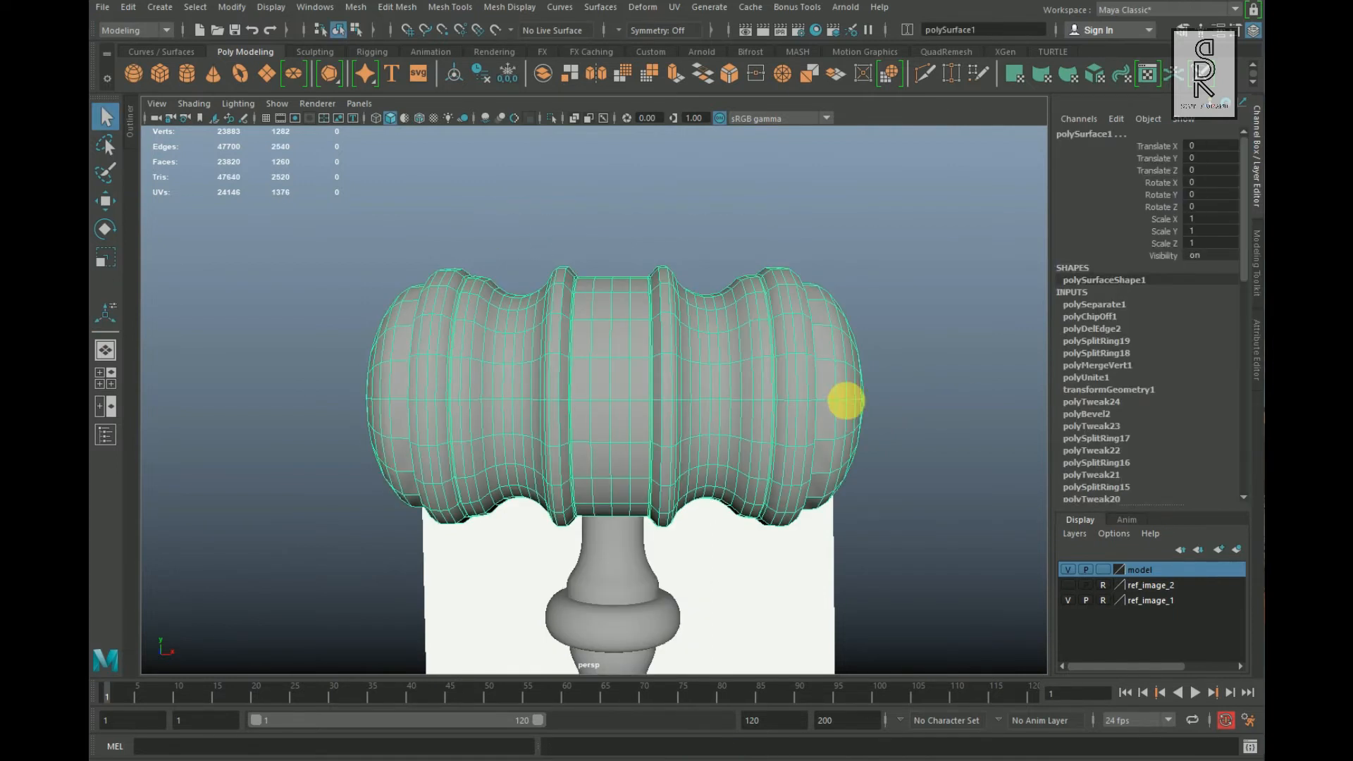
{"action": "left_click", "coordinate": [824, 395]}
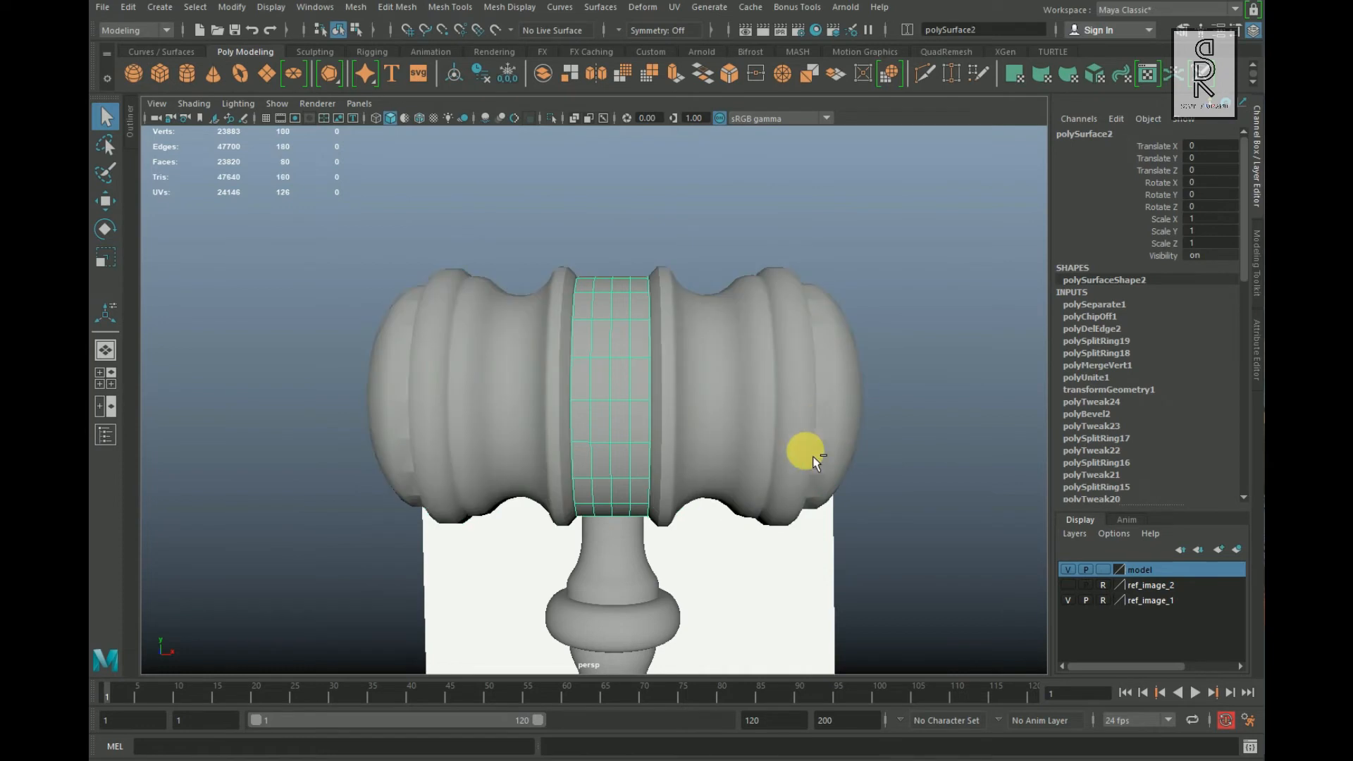
Step: Delete the three interior edge loops running around the duplicated band
{"action": "scroll", "coordinate": [705, 521], "scroll_direction": "up", "scroll_amount": 5}
{"action": "right_click_drag", "start_coordinate": [634, 339], "coordinate": [638, 272]}
{"action": "left_click", "coordinate": [652, 335]}
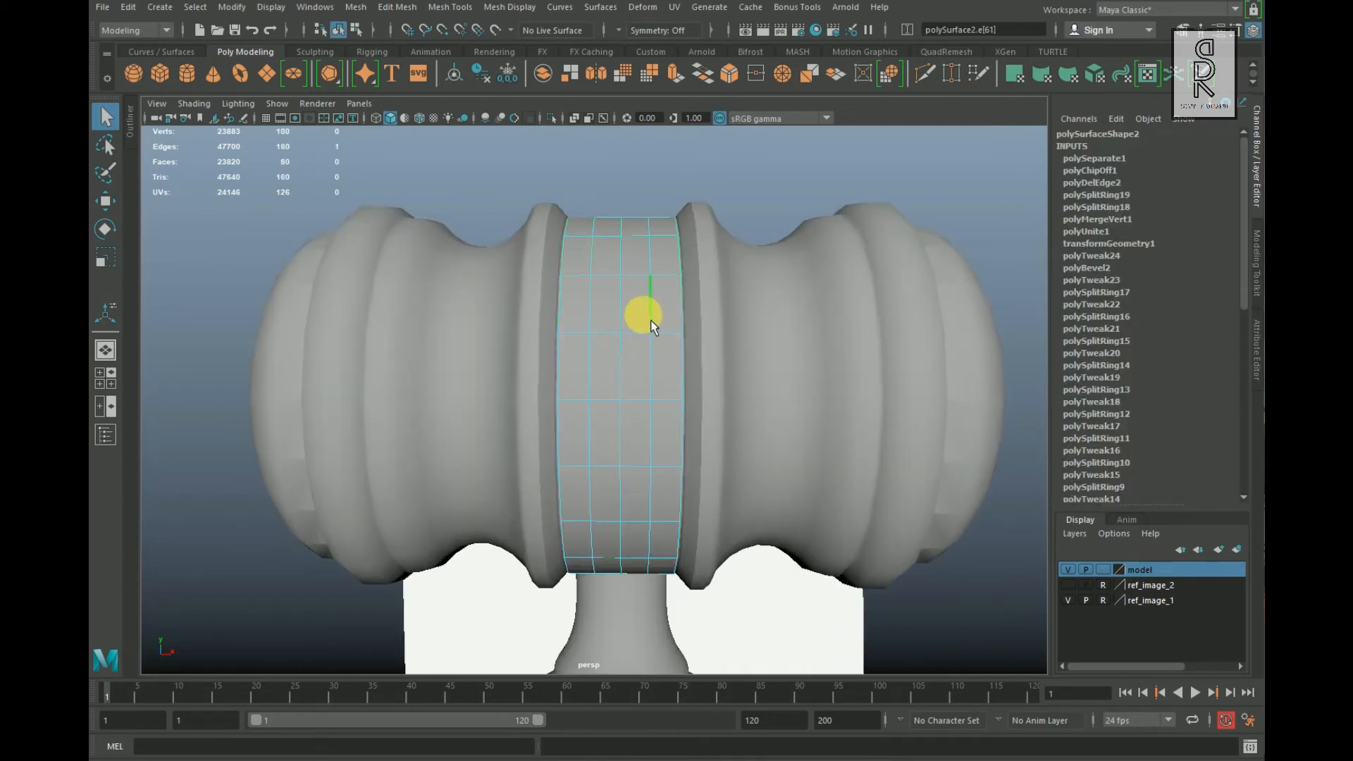
{"action": "double_click", "coordinate": [626, 322], "text": "shift"}
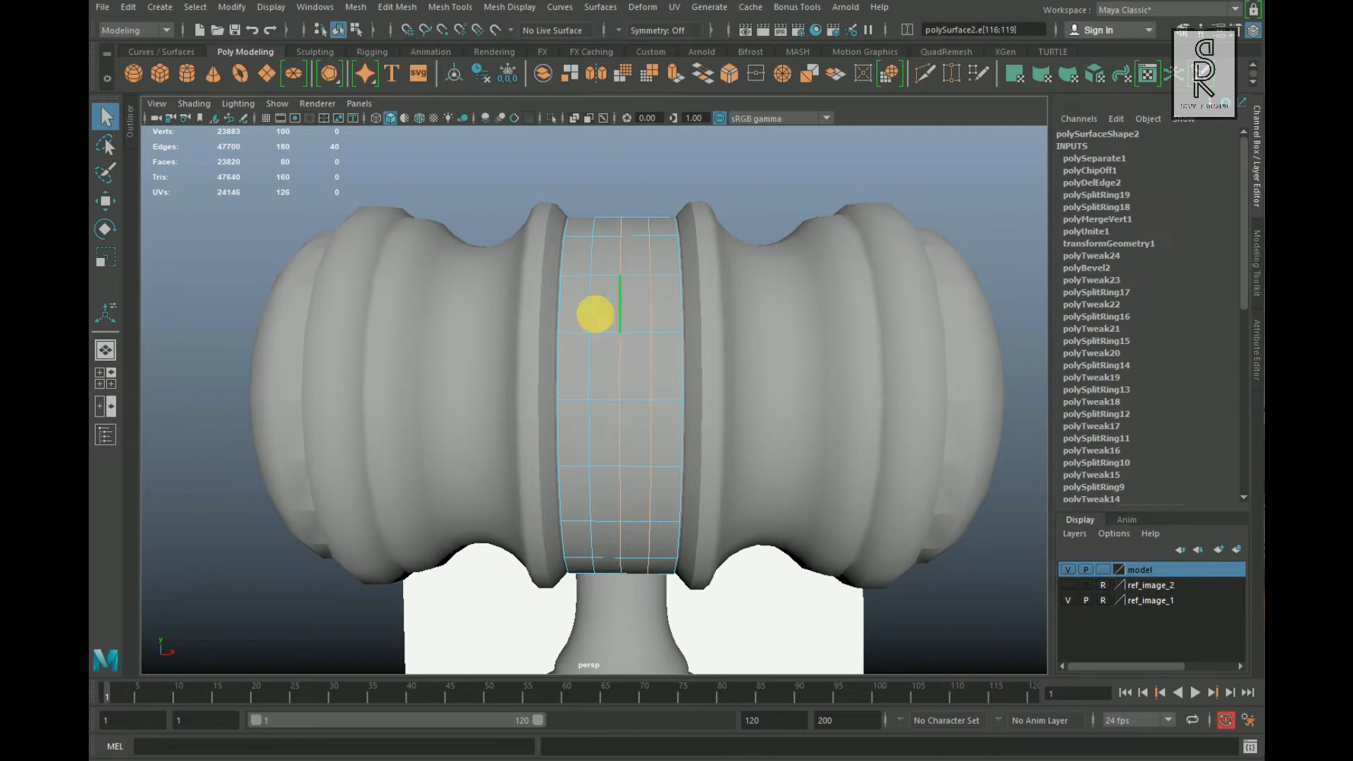
{"action": "right_click_drag", "start_coordinate": [655, 294], "coordinate": [486, 341], "text": "shift"}
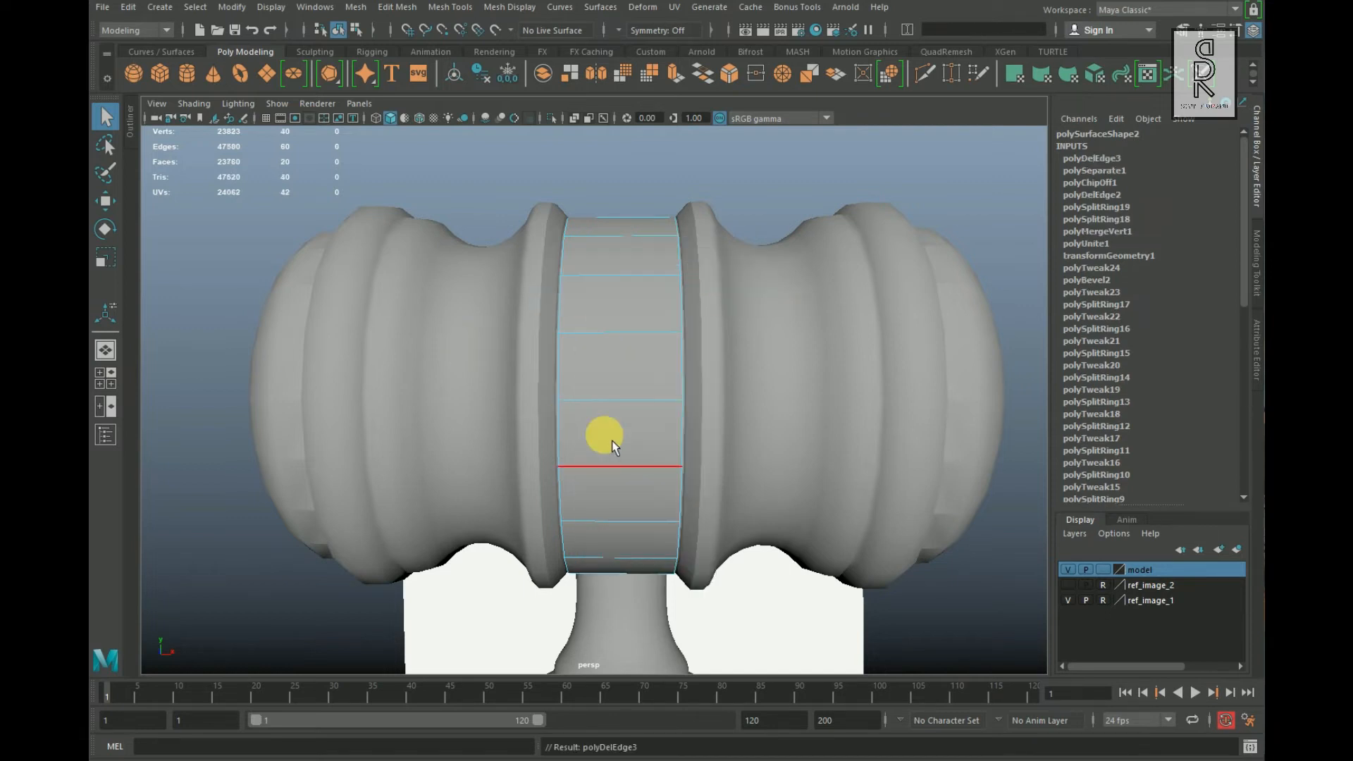
Step: Widen the band by scaling it to 1.017 along X in object mode
{"action": "scroll", "coordinate": [612, 441], "scroll_direction": "up", "scroll_amount": 3}
{"action": "left_click", "coordinate": [114, 266]}
{"action": "scroll", "coordinate": [564, 444], "scroll_direction": "up", "scroll_amount": 5}
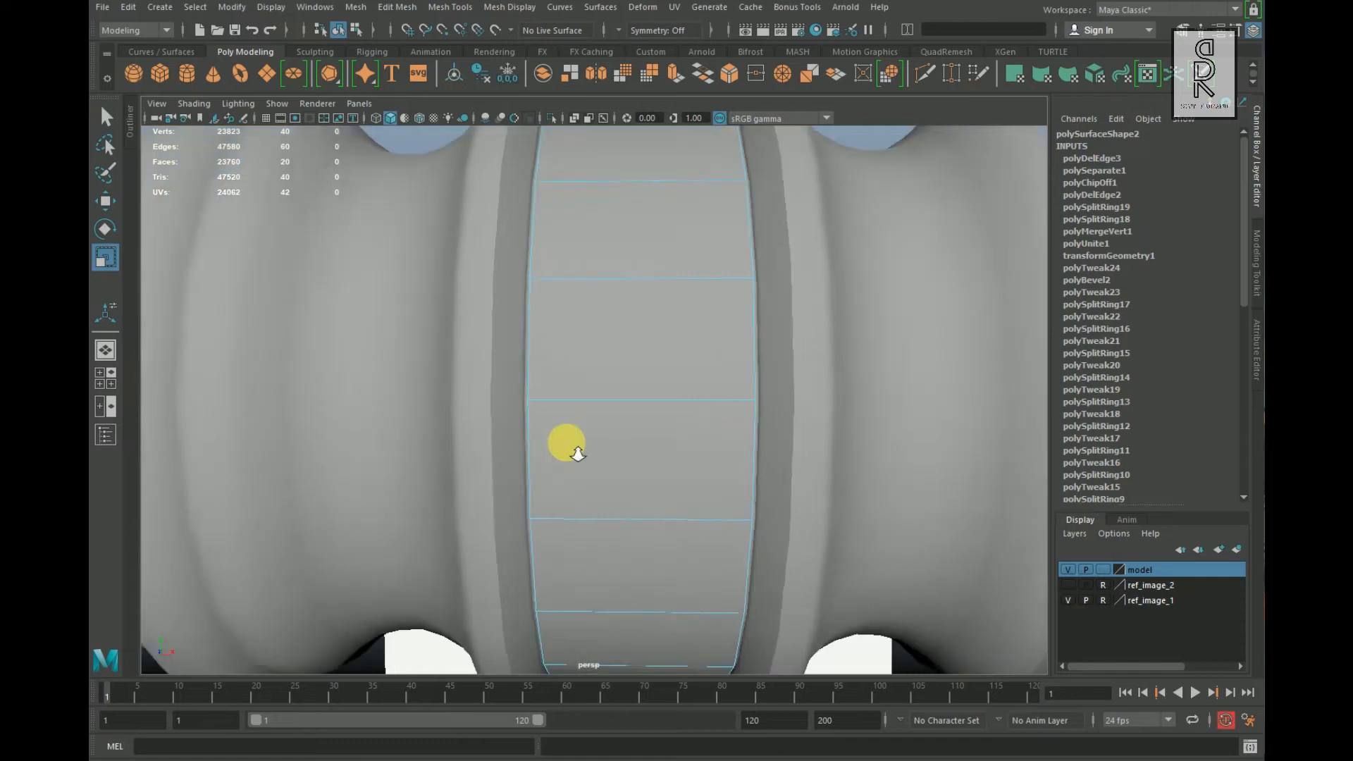
{"action": "scroll", "coordinate": [559, 241], "scroll_direction": "down", "scroll_amount": 4}
{"action": "right_click_drag", "start_coordinate": [699, 296], "coordinate": [789, 231]}
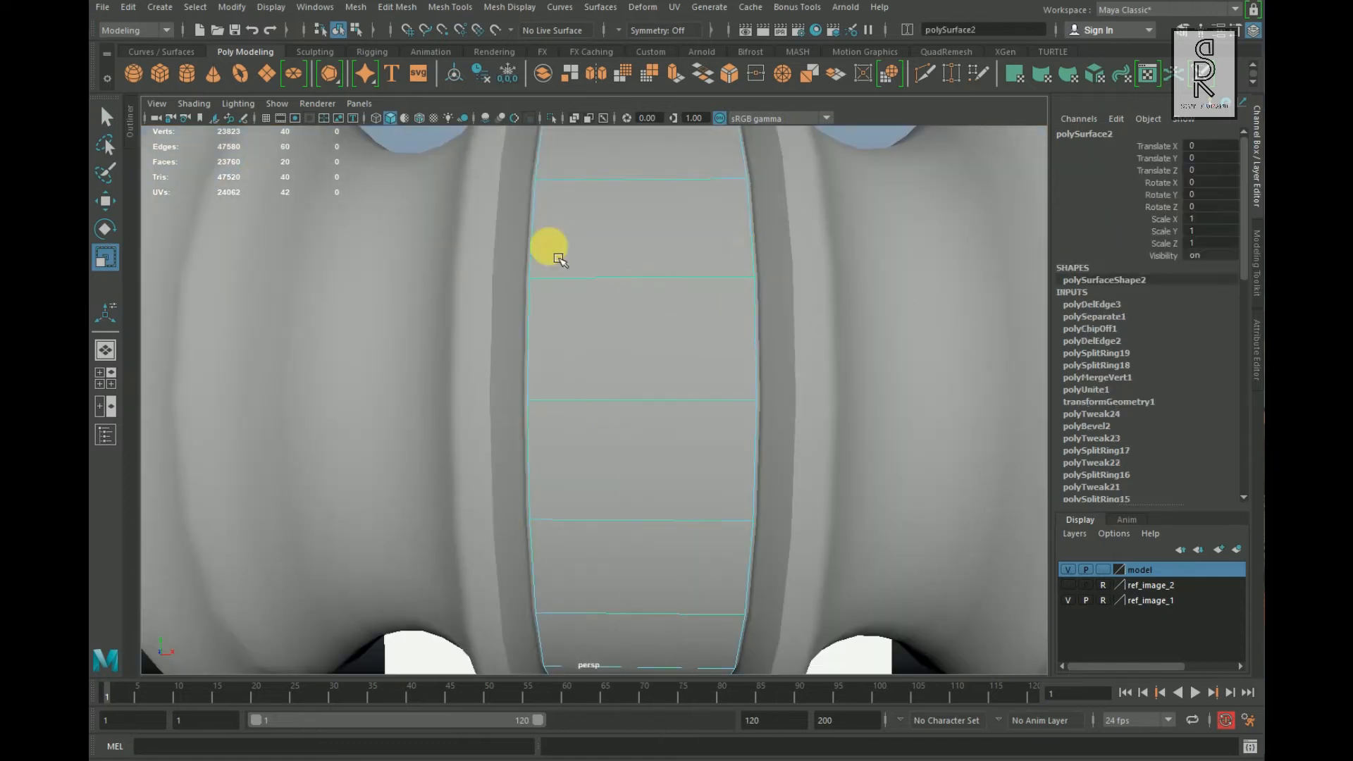
{"action": "left_click", "coordinate": [106, 260]}
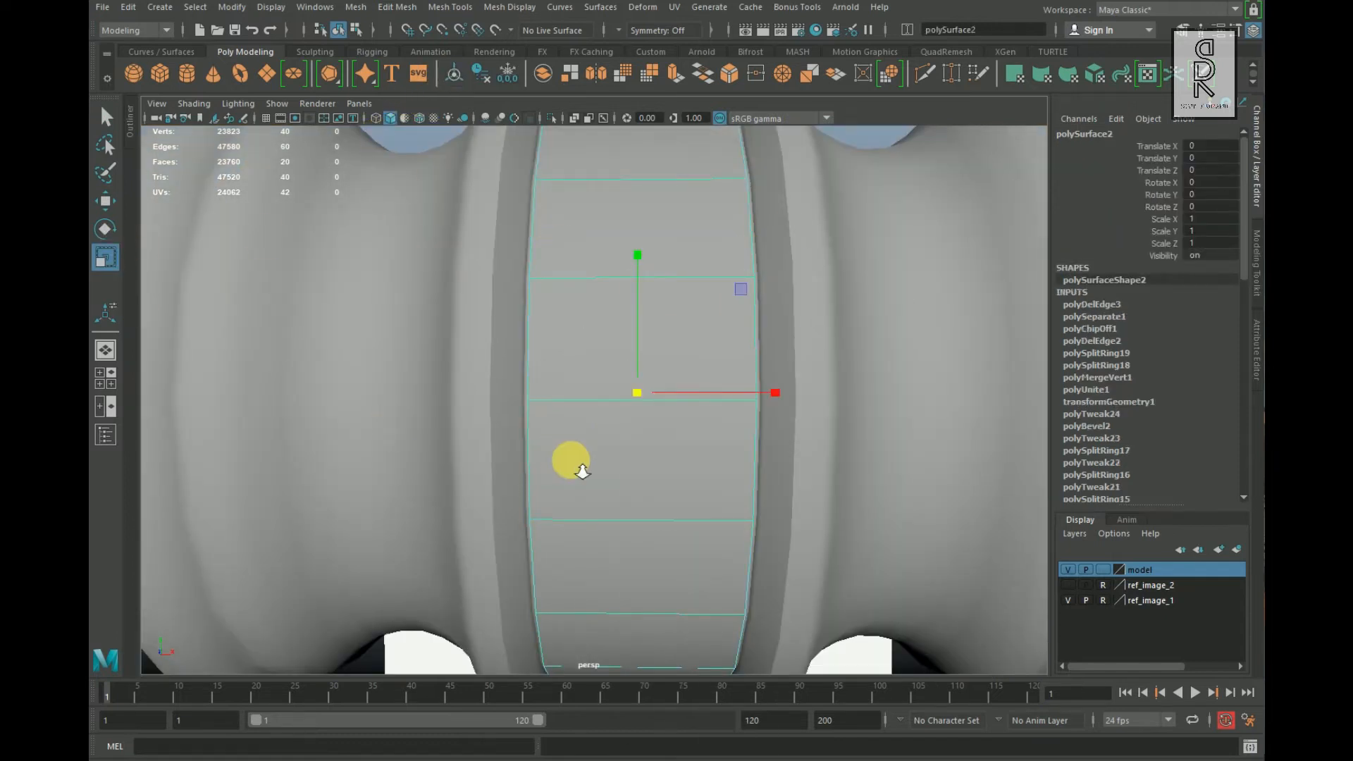
{"action": "scroll", "coordinate": [582, 472], "scroll_direction": "up", "scroll_amount": 3}
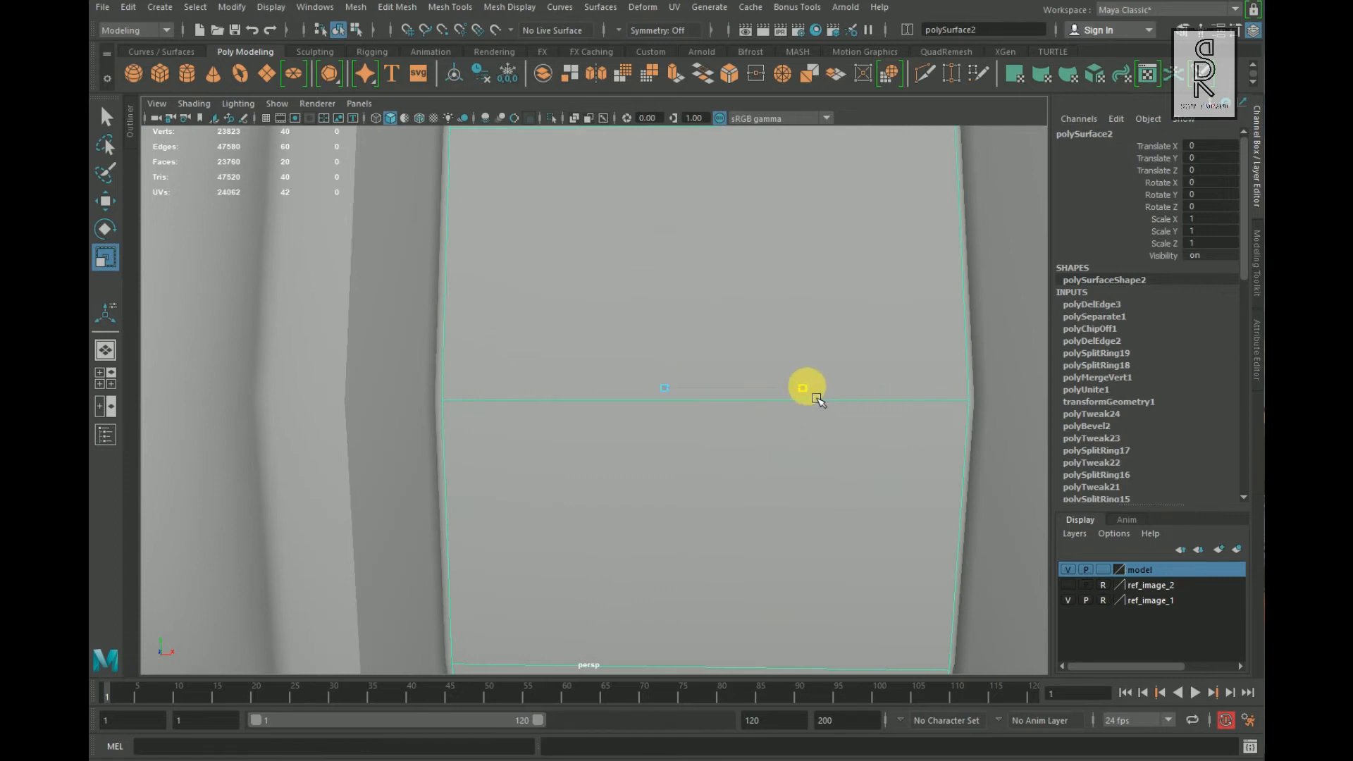
{"action": "left_click_drag", "start_coordinate": [820, 396], "coordinate": [821, 399]}
{"action": "scroll", "coordinate": [811, 437], "scroll_direction": "down", "scroll_amount": 4}
Step: Delete the two band faces on the underside where the handle meets the head and return to object mode
{"action": "left_click_drag", "start_coordinate": [797, 444], "coordinate": [859, 447], "text": "alt"}
{"action": "right_click_drag", "start_coordinate": [849, 361], "coordinate": [786, 371]}
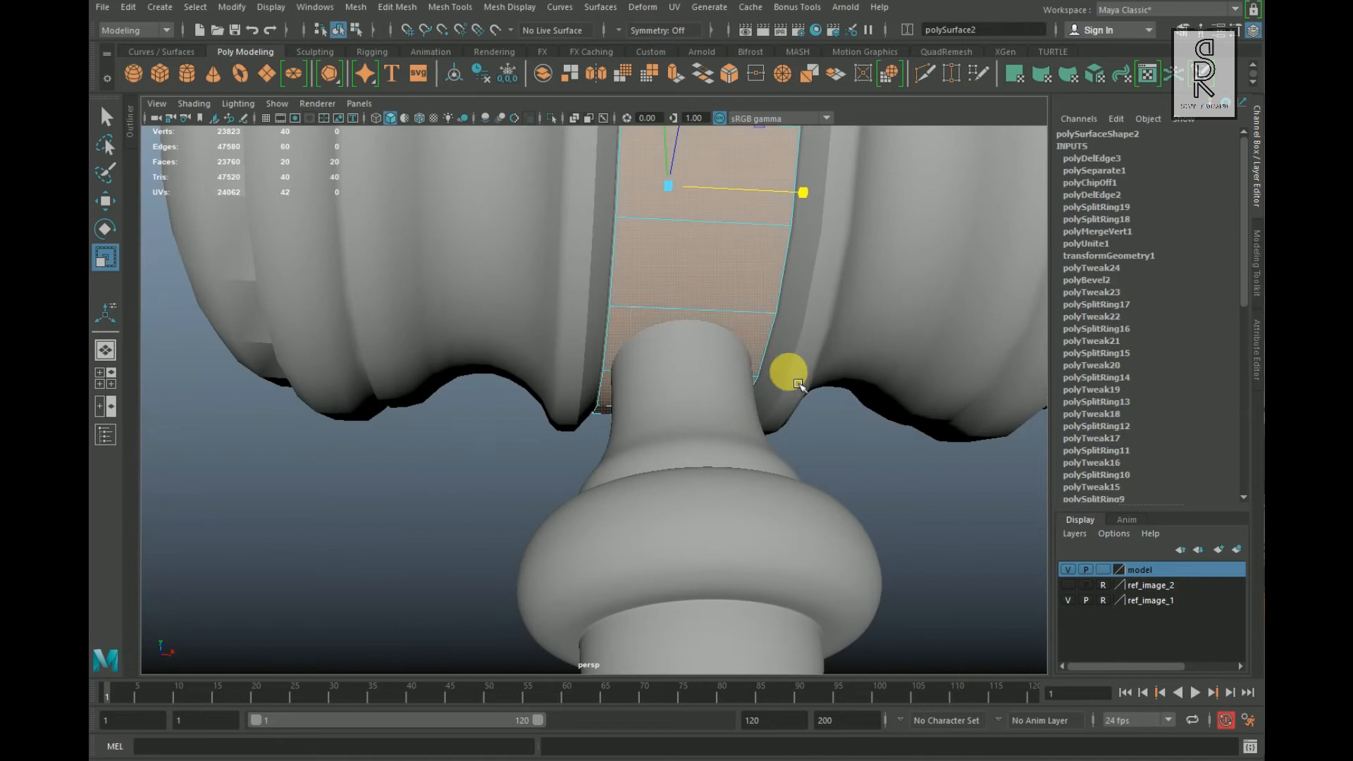
{"action": "left_click", "coordinate": [733, 341]}
{"action": "left_click", "coordinate": [619, 399], "text": "shift"}
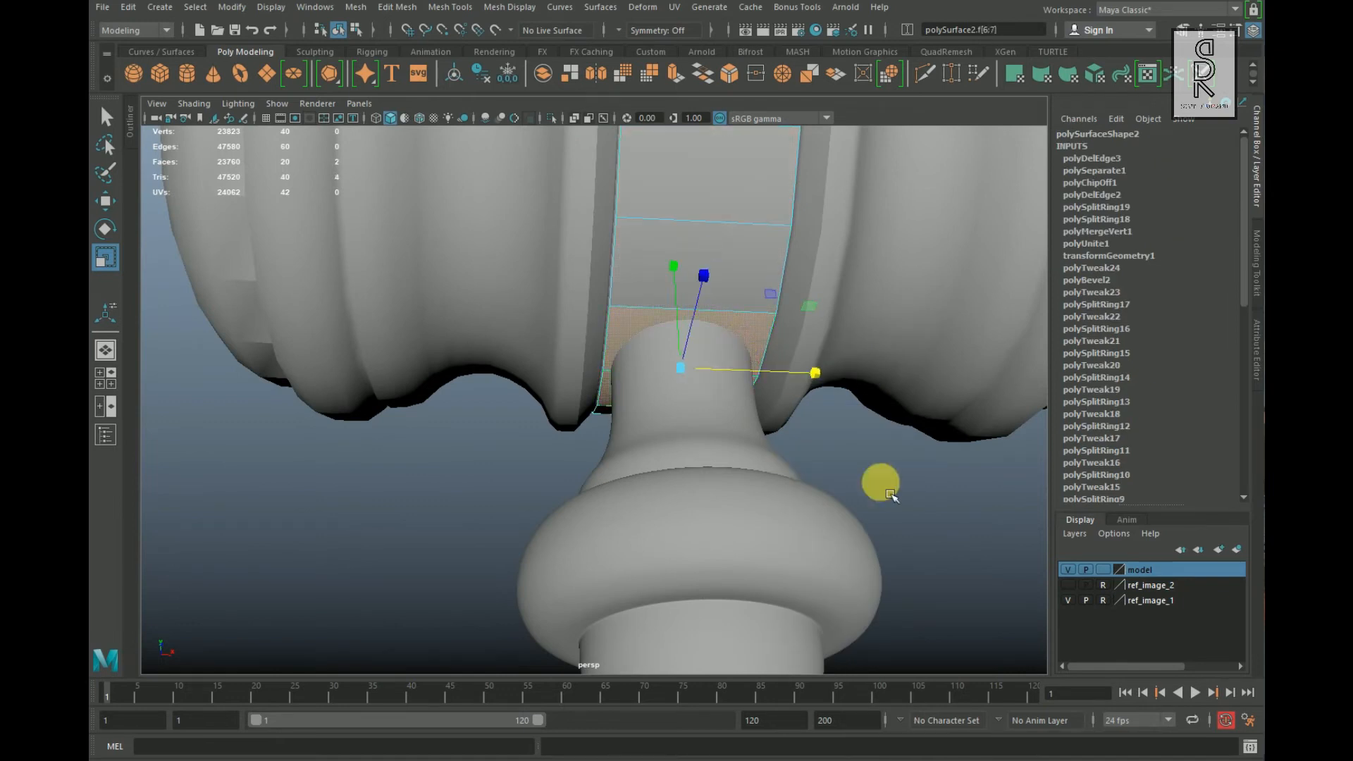
{"action": "key", "text": "Delete"}
{"action": "left_click_drag", "start_coordinate": [890, 493], "coordinate": [674, 467], "text": "alt"}
{"action": "right_click_drag", "start_coordinate": [619, 341], "coordinate": [697, 310]}
Step: Extrude the band's faces slightly outward to give the strip thickness around the head
{"action": "left_click_drag", "start_coordinate": [386, 520], "coordinate": [710, 496], "text": "alt"}
{"action": "scroll", "coordinate": [709, 496], "scroll_direction": "up", "scroll_amount": 3}
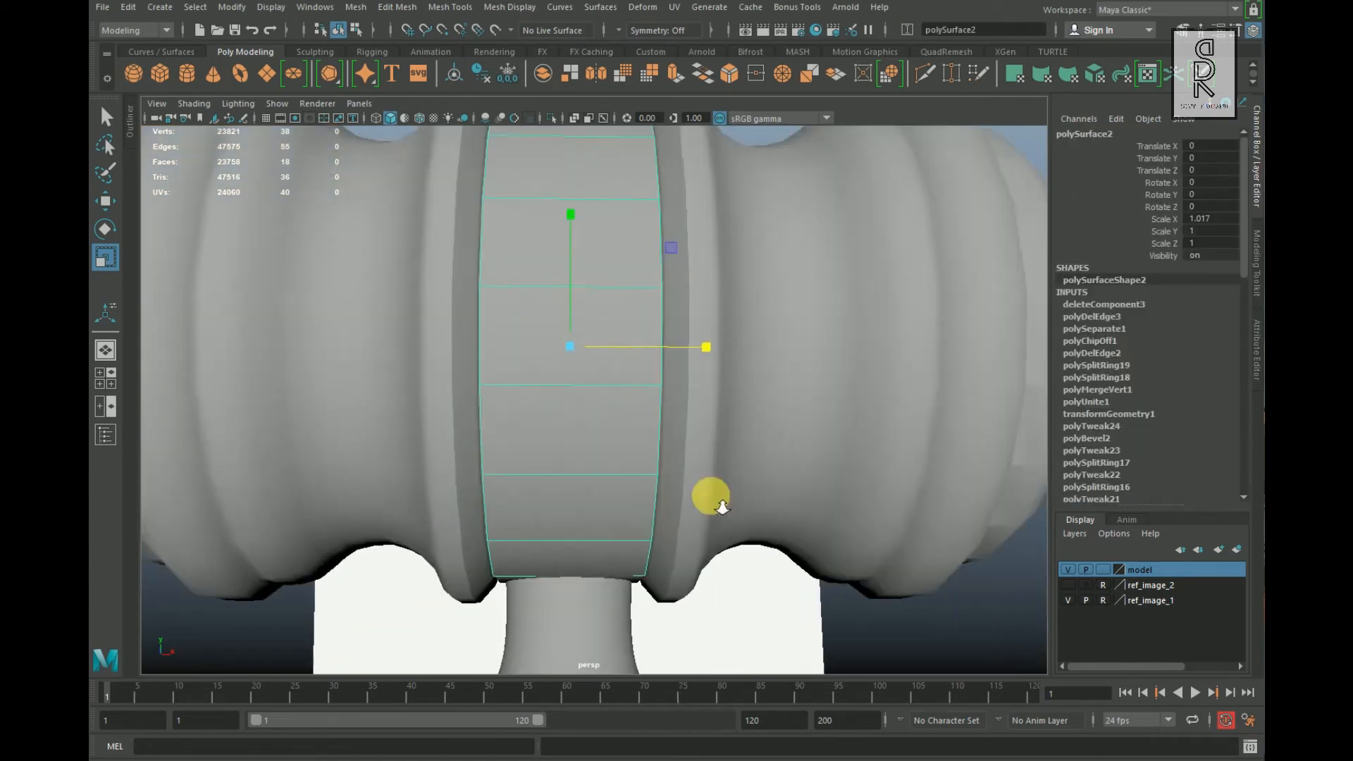
{"action": "middle_click_drag", "start_coordinate": [710, 495], "coordinate": [704, 399], "text": "alt"}
{"action": "left_click_drag", "start_coordinate": [704, 399], "coordinate": [706, 375], "text": "alt"}
{"action": "mouse_move", "coordinate": [749, 417]}
{"action": "right_mouse_down", "text": "shift"}
{"action": "mouse_move", "coordinate": [740, 404]}
{"action": "mouse_move", "coordinate": [742, 416]}
{"action": "right_mouse_up", "text": "shift"}
{"action": "middle_click_drag", "start_coordinate": [747, 412], "coordinate": [724, 534], "text": "alt"}
{"action": "left_click_drag", "start_coordinate": [724, 533], "coordinate": [579, 500], "text": "alt"}
{"action": "right_click_drag", "start_coordinate": [579, 499], "coordinate": [698, 529], "text": "alt"}
{"action": "left_click_drag", "start_coordinate": [814, 445], "coordinate": [797, 421]}
Step: Return to object mode and examine the thickened band from several sides
{"action": "right_click_drag", "start_coordinate": [614, 483], "coordinate": [447, 481], "text": "alt"}
{"action": "left_click_drag", "start_coordinate": [446, 481], "coordinate": [409, 402], "text": "alt"}
{"action": "right_click_drag", "start_coordinate": [489, 338], "coordinate": [564, 315]}
{"action": "left_click", "coordinate": [585, 243]}
{"action": "right_click_drag", "start_coordinate": [505, 448], "coordinate": [468, 379], "text": "alt"}
{"action": "left_click", "coordinate": [468, 379]}
{"action": "middle_click_drag", "start_coordinate": [468, 394], "coordinate": [549, 325], "text": "alt"}
{"action": "right_click_drag", "start_coordinate": [525, 381], "coordinate": [609, 441], "text": "alt"}
Step: Bevel the thickened band's border edges on both sides with a fraction of 0.1 and return to object mode
{"action": "right_click_drag", "start_coordinate": [471, 338], "coordinate": [471, 299]}
{"action": "right_click_drag", "start_coordinate": [709, 505], "coordinate": [627, 435], "text": "alt"}
{"action": "left_click_drag", "start_coordinate": [720, 578], "coordinate": [721, 580]}
{"action": "right_click_drag", "start_coordinate": [416, 465], "coordinate": [525, 528], "text": "alt"}
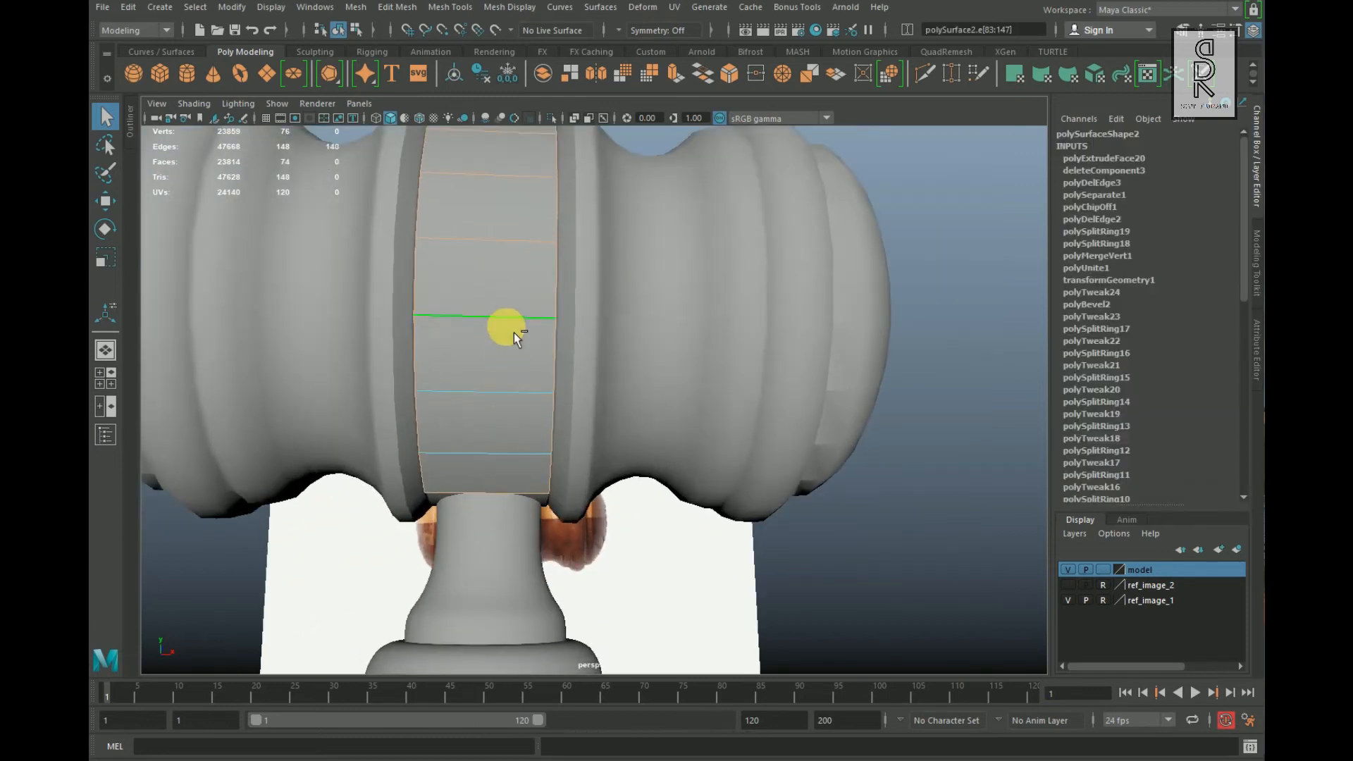
{"action": "right_click_drag", "start_coordinate": [519, 256], "coordinate": [644, 492], "text": "alt"}
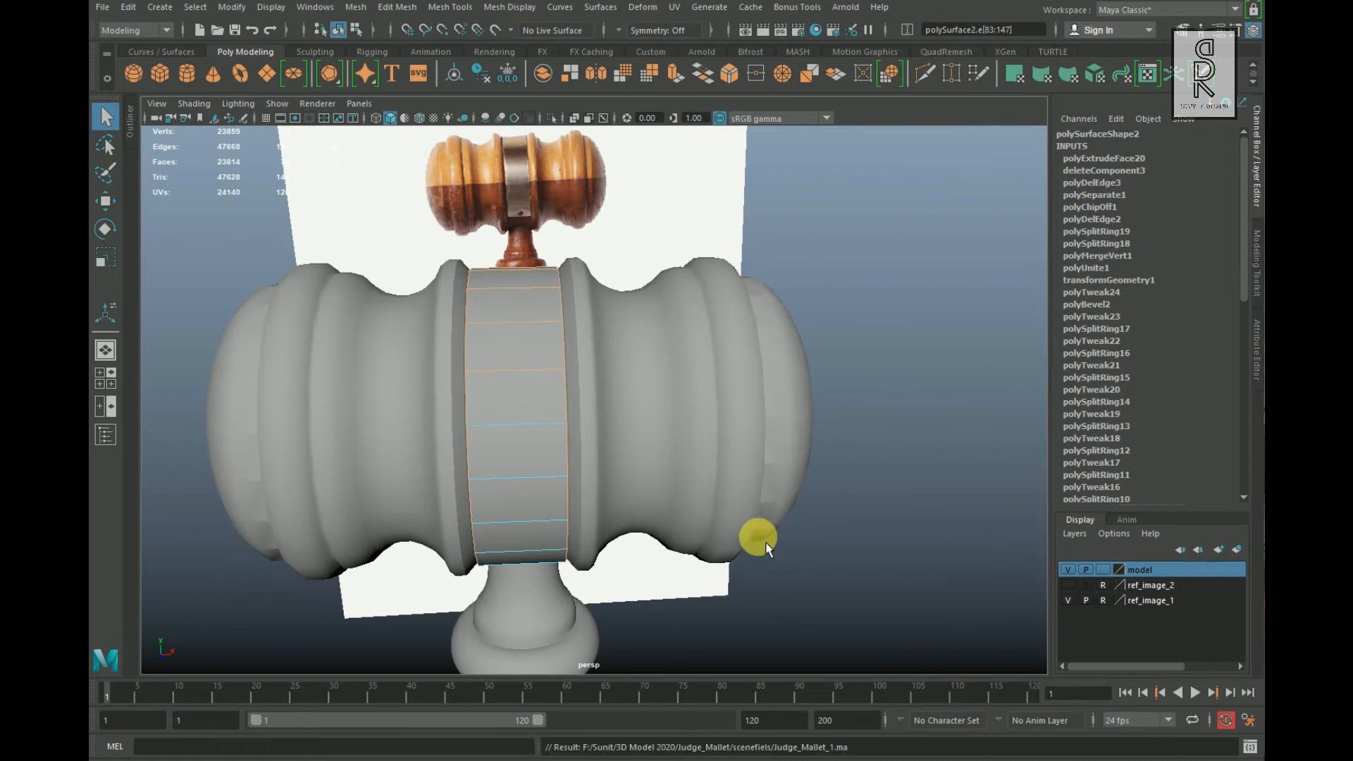
{"action": "left_click_drag", "start_coordinate": [528, 374], "coordinate": [691, 357], "text": "alt"}
{"action": "left_click_drag", "start_coordinate": [816, 556], "coordinate": [918, 321], "text": "alt"}
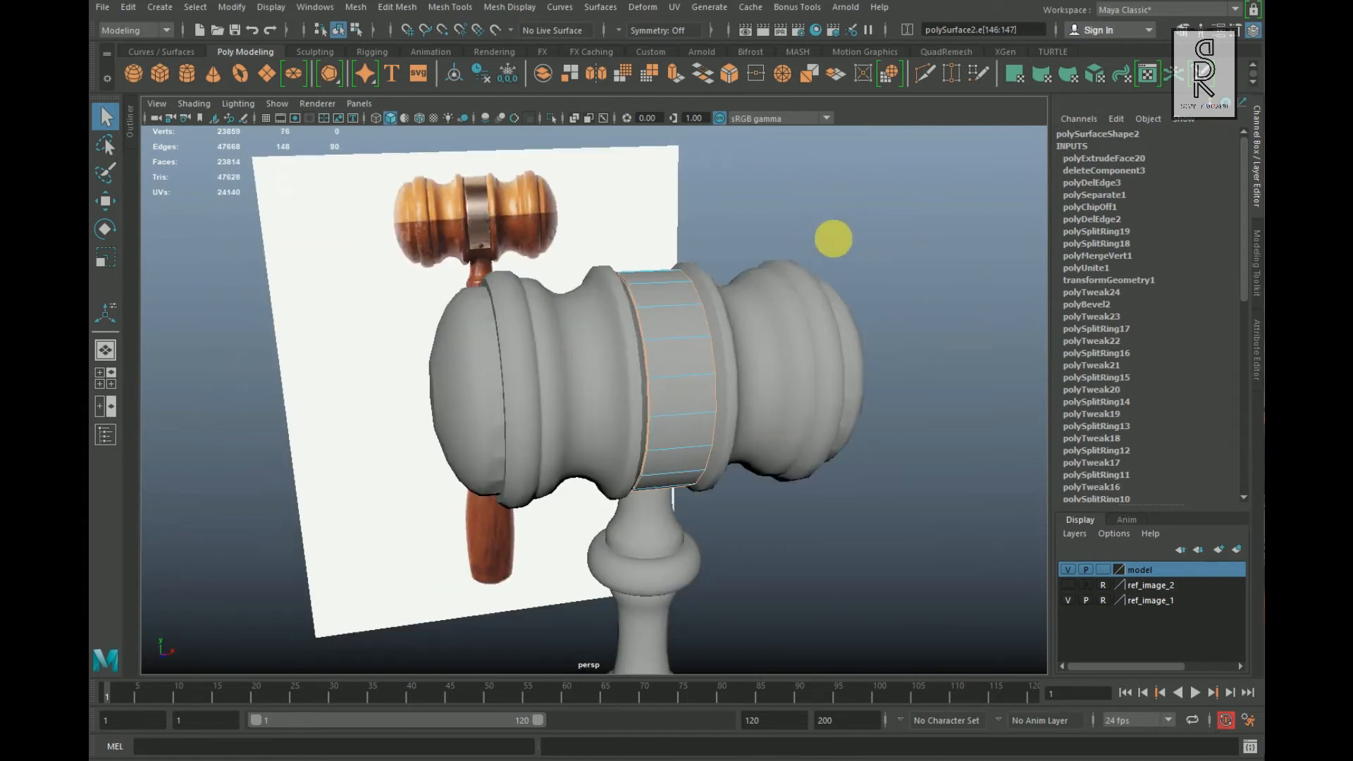
{"action": "right_click", "coordinate": [834, 239], "text": "shift"}
{"action": "left_click", "coordinate": [928, 242]}
{"action": "left_click_drag", "start_coordinate": [872, 363], "coordinate": [625, 325], "text": "alt"}
{"action": "right_click_drag", "start_coordinate": [626, 326], "coordinate": [712, 278]}
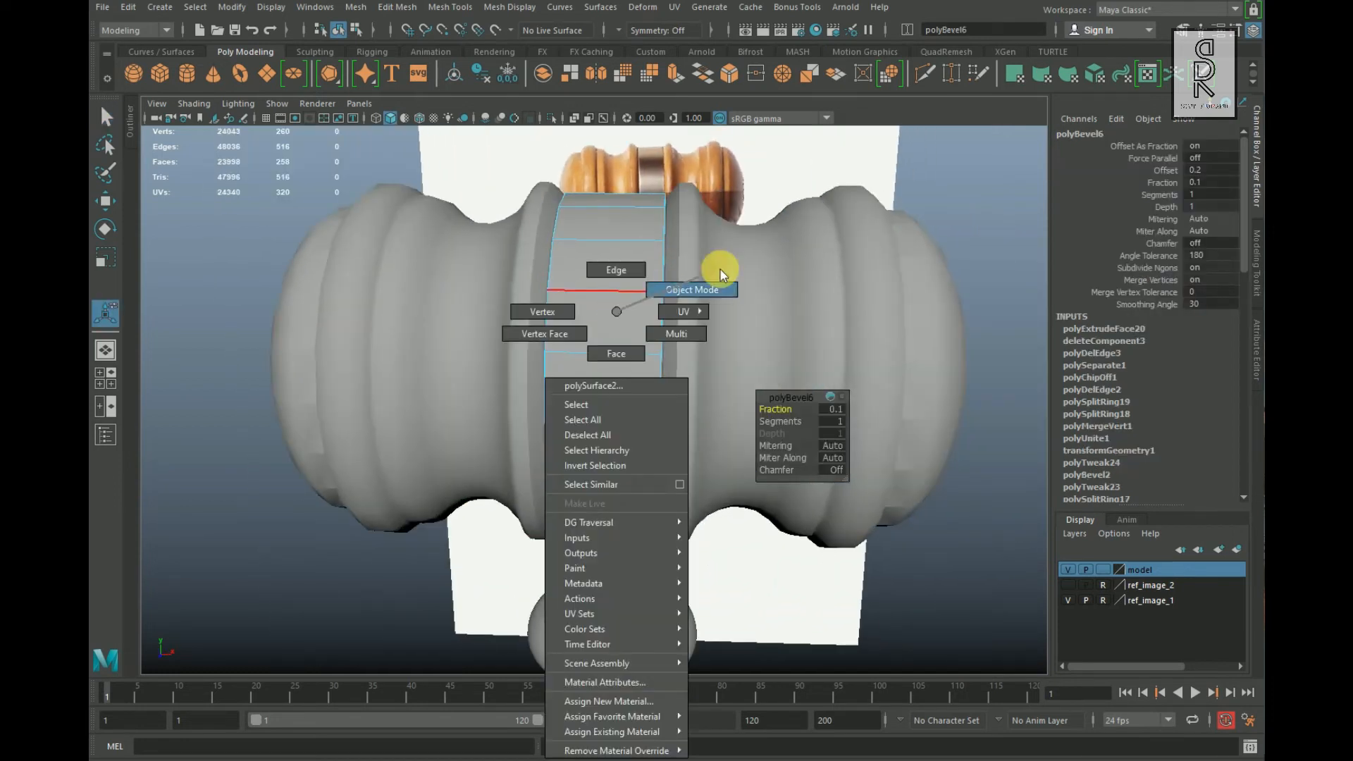
{"action": "left_click", "coordinate": [909, 589]}
Step: Isolate the band to check it with smooth mesh preview turned on, and bring the other parts back into view
{"action": "left_click", "coordinate": [577, 226]}
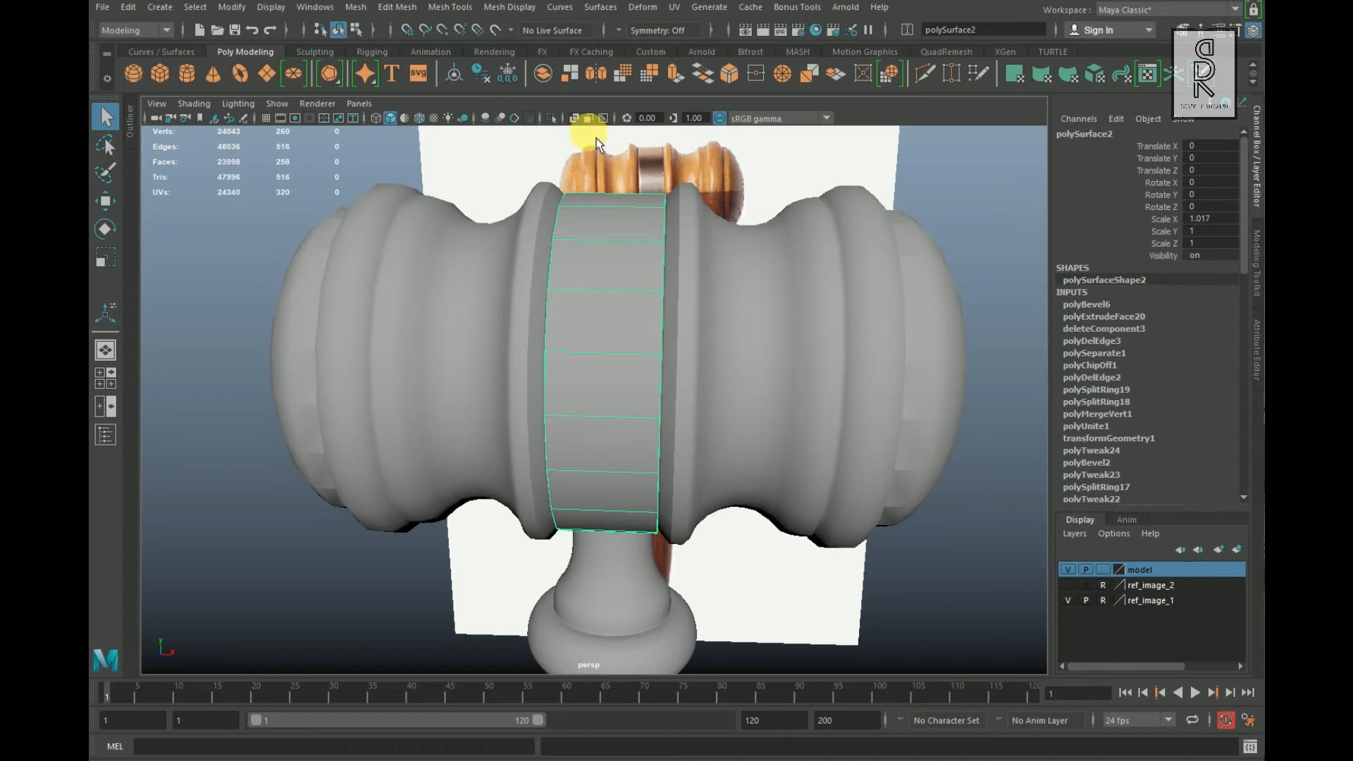
{"action": "left_click", "coordinate": [552, 117]}
{"action": "left_click_drag", "start_coordinate": [810, 371], "coordinate": [796, 399], "text": "alt"}
{"action": "key", "text": "3"}
{"action": "left_click", "coordinate": [915, 355]}
{"action": "left_click_drag", "start_coordinate": [915, 356], "coordinate": [646, 351], "text": "alt"}
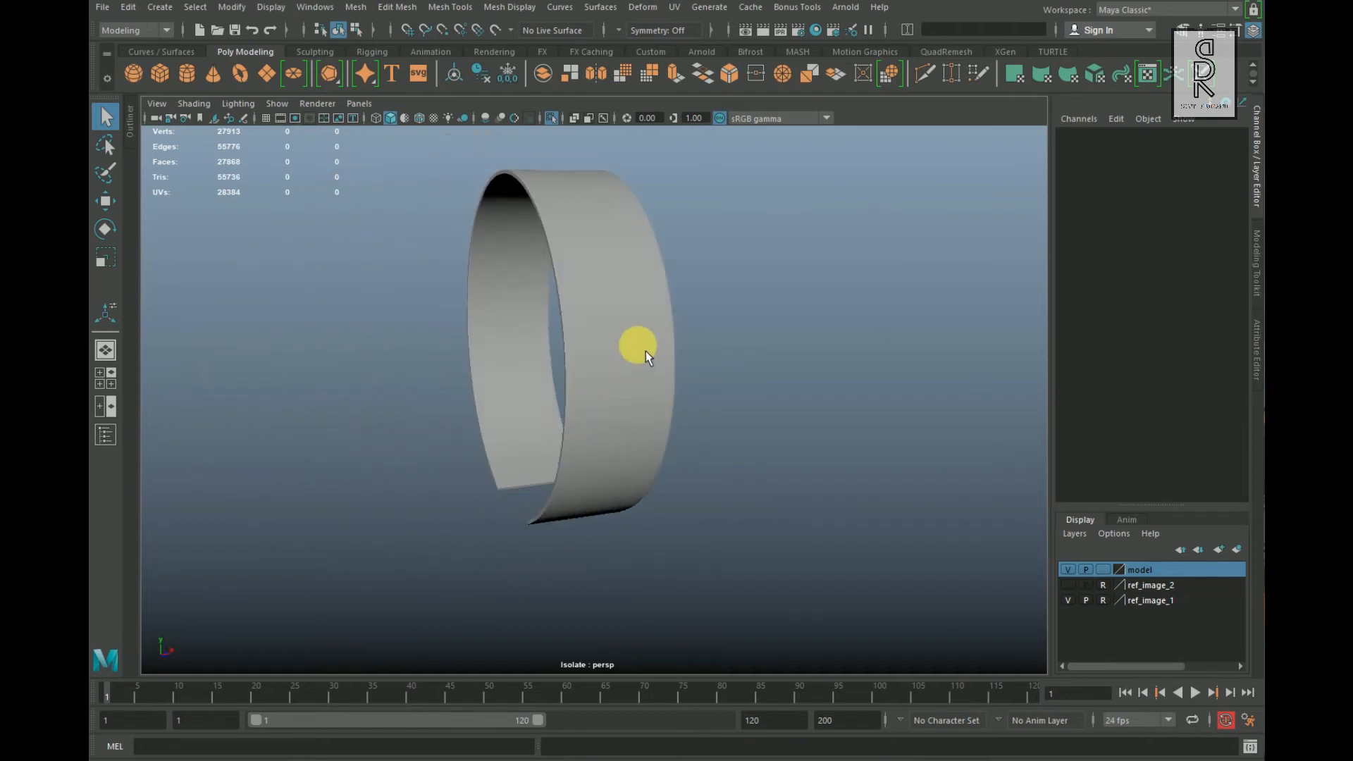
{"action": "left_click", "coordinate": [645, 351]}
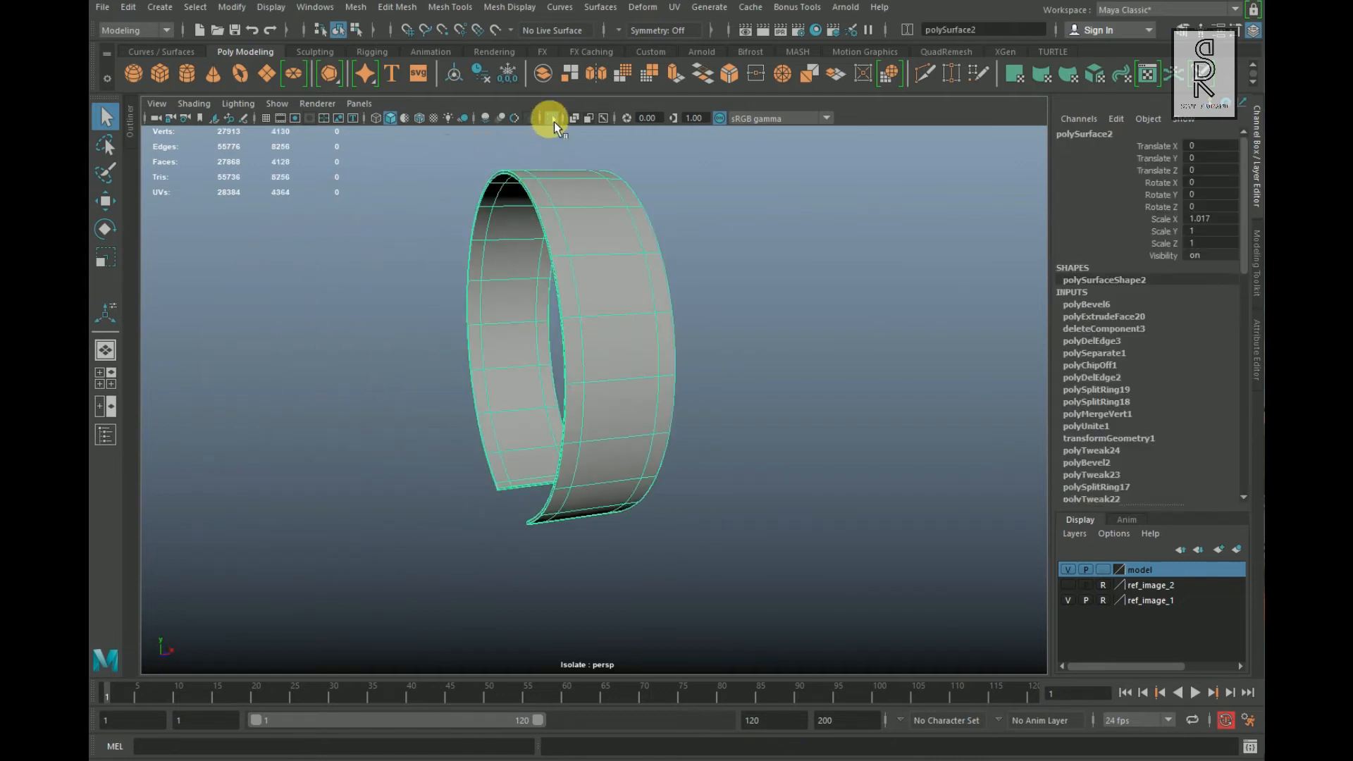
{"action": "left_click", "coordinate": [554, 120]}
Step: Turn on smooth mesh preview for the gavel head and examine the whole gavel against the reference image
{"action": "left_click", "coordinate": [837, 431]}
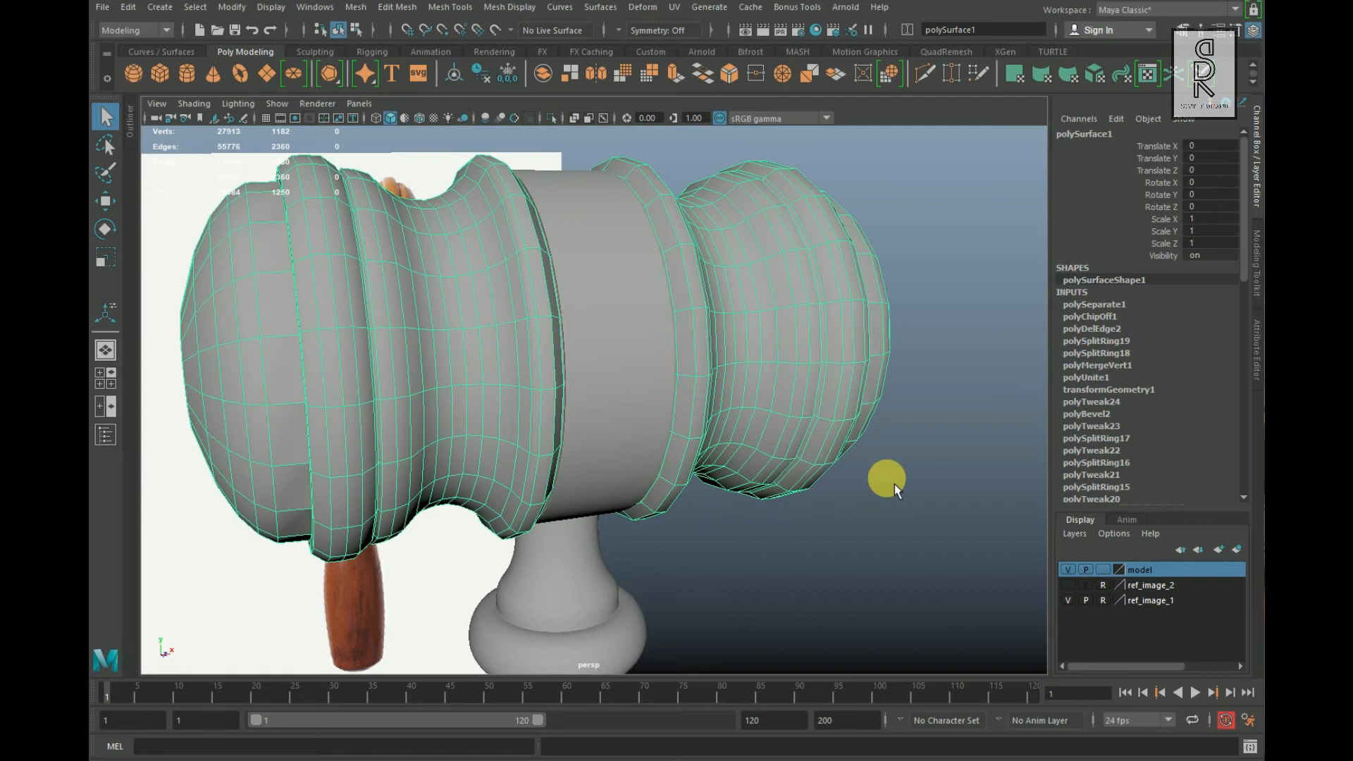
{"action": "left_click", "coordinate": [894, 483]}
{"action": "left_click_drag", "start_coordinate": [885, 519], "coordinate": [906, 294], "text": "alt"}
{"action": "right_click_drag", "start_coordinate": [906, 295], "coordinate": [578, 367], "text": "alt"}
{"action": "left_click_drag", "start_coordinate": [578, 366], "coordinate": [767, 528], "text": "alt"}
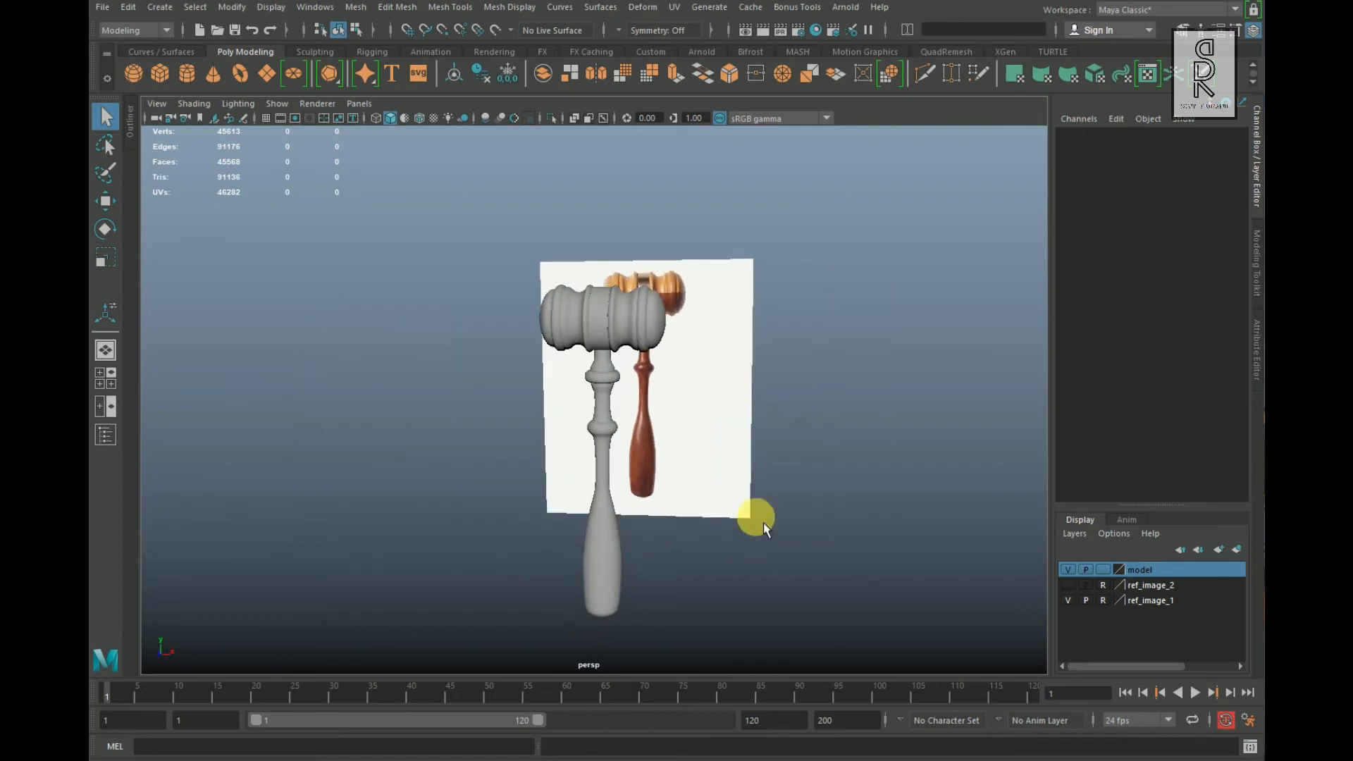
Step: Hide the model layer and add the gavel handle to it so that all gavel parts share one layer
{"action": "left_click", "coordinate": [1068, 570]}
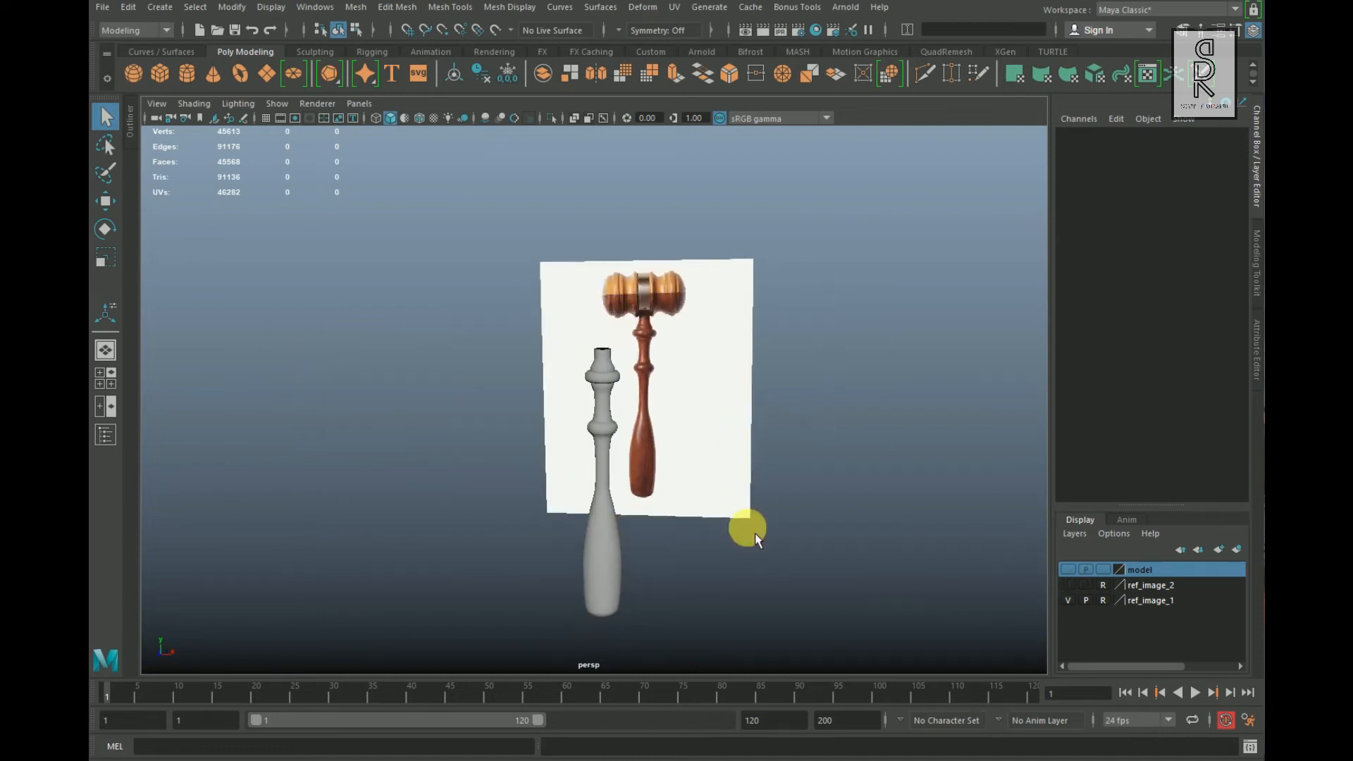
{"action": "left_click", "coordinate": [608, 394]}
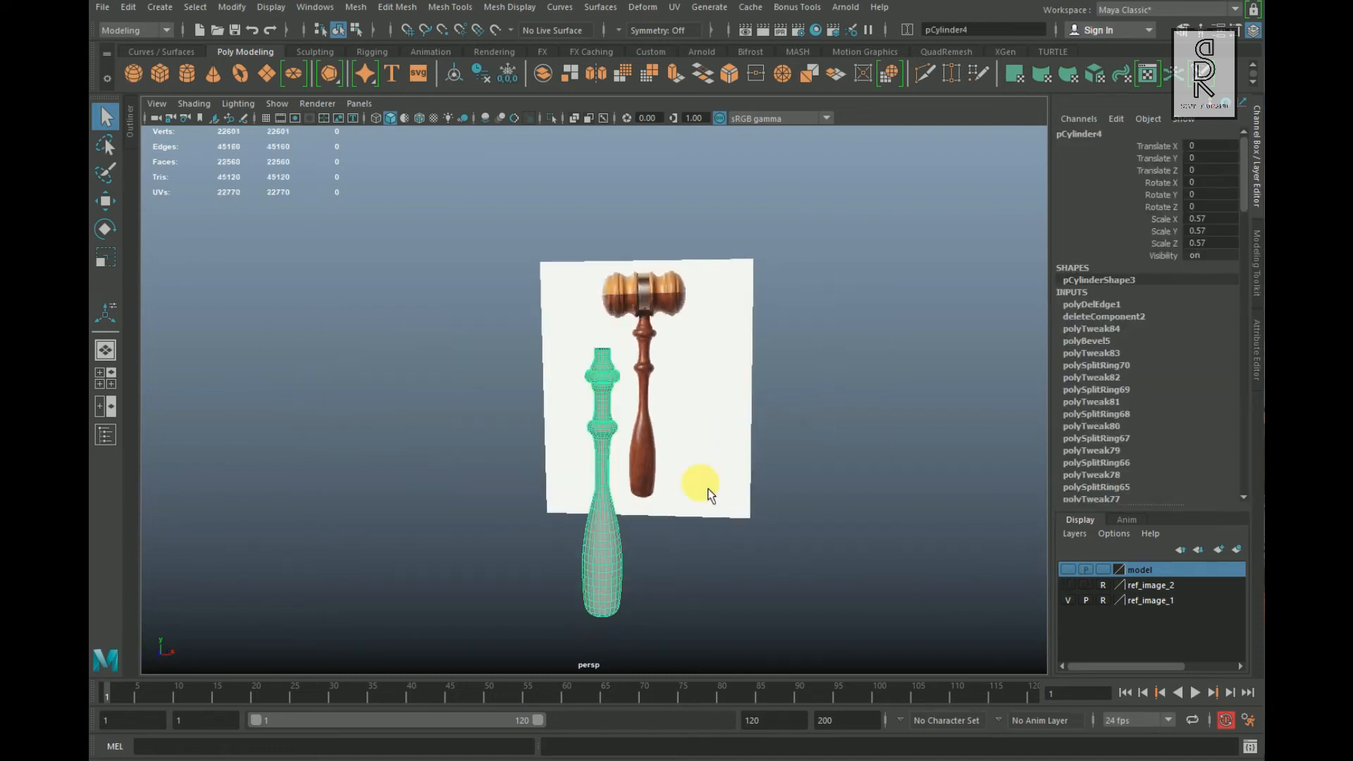
{"action": "right_click", "coordinate": [1165, 575]}
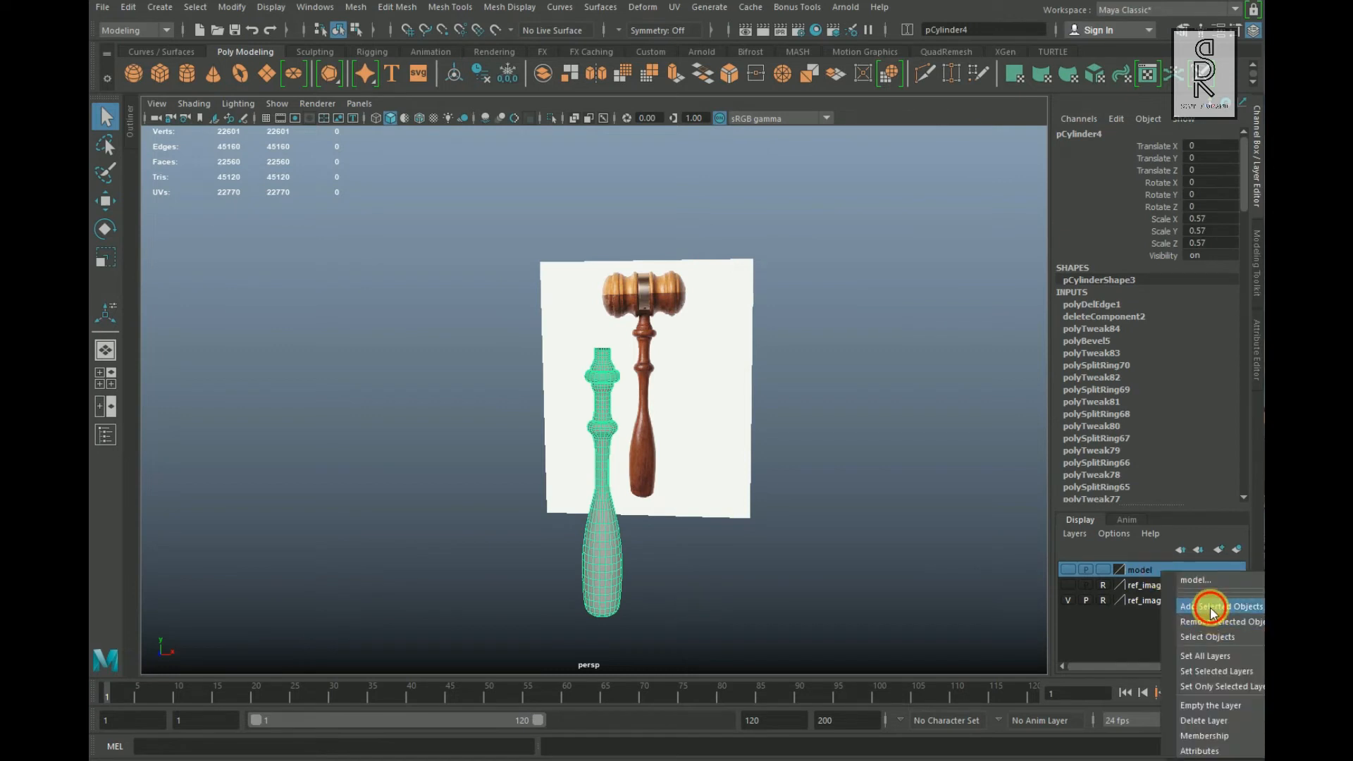
{"action": "left_click", "coordinate": [1211, 611]}
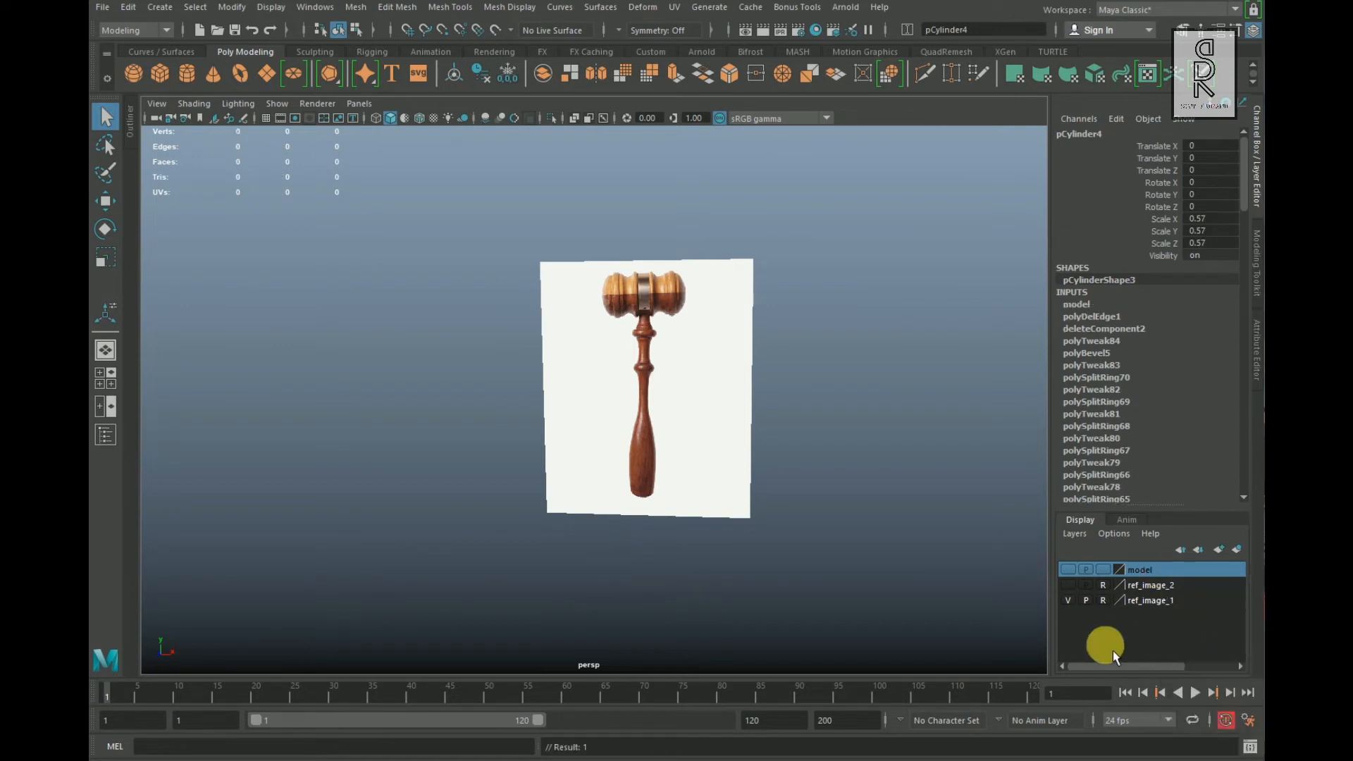
Step: Hide the ref_image_1 layer, show ref_image_2 with the round base, and frame the base image in the front view
{"action": "left_click", "coordinate": [1069, 601]}
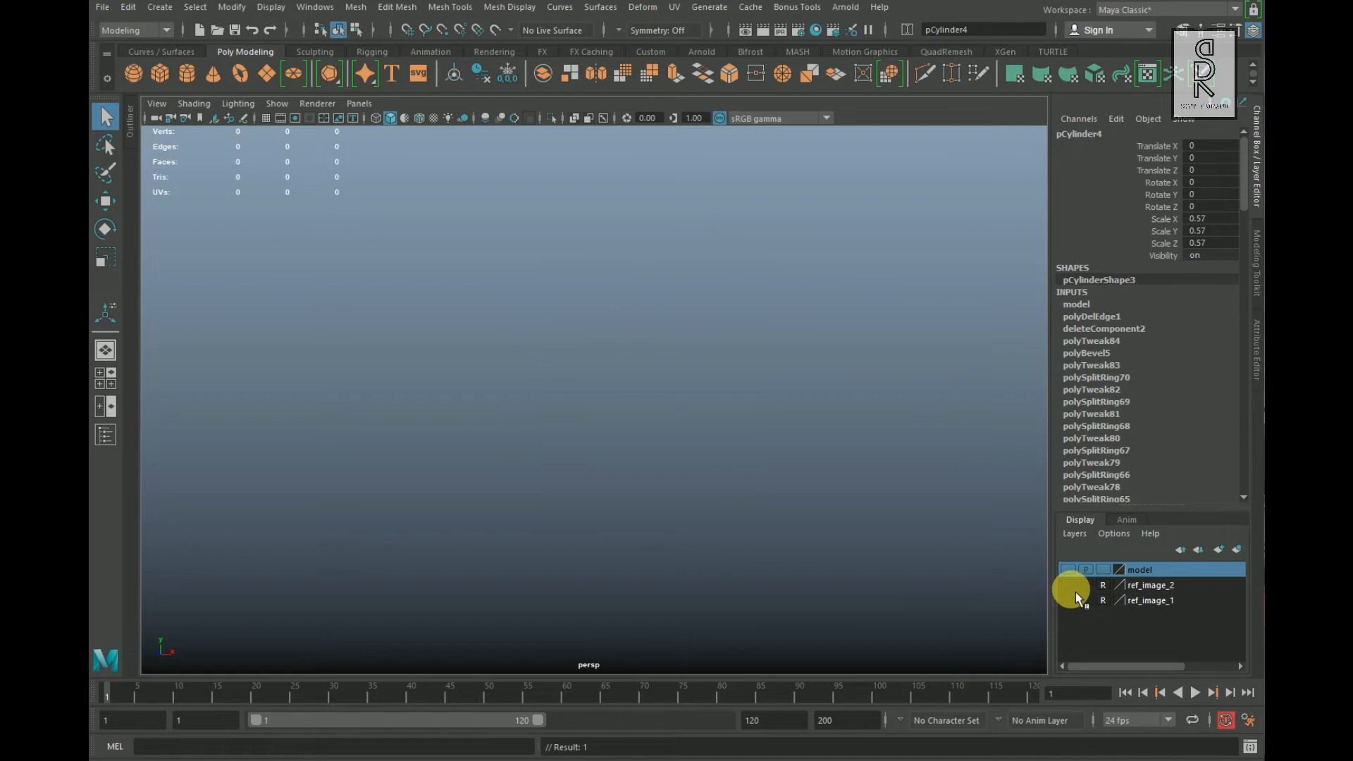
{"action": "left_click", "coordinate": [1075, 590]}
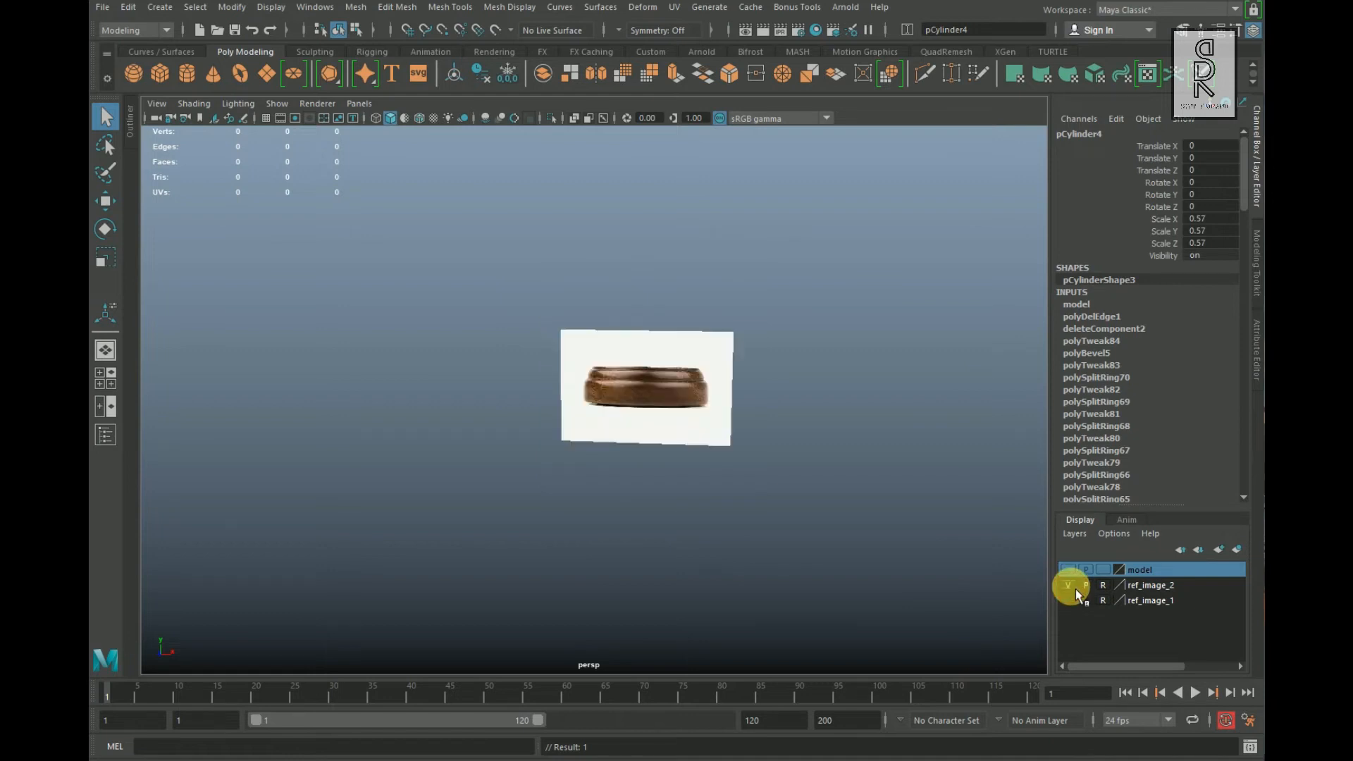
{"action": "right_click_drag", "start_coordinate": [458, 425], "coordinate": [740, 599], "text": "alt"}
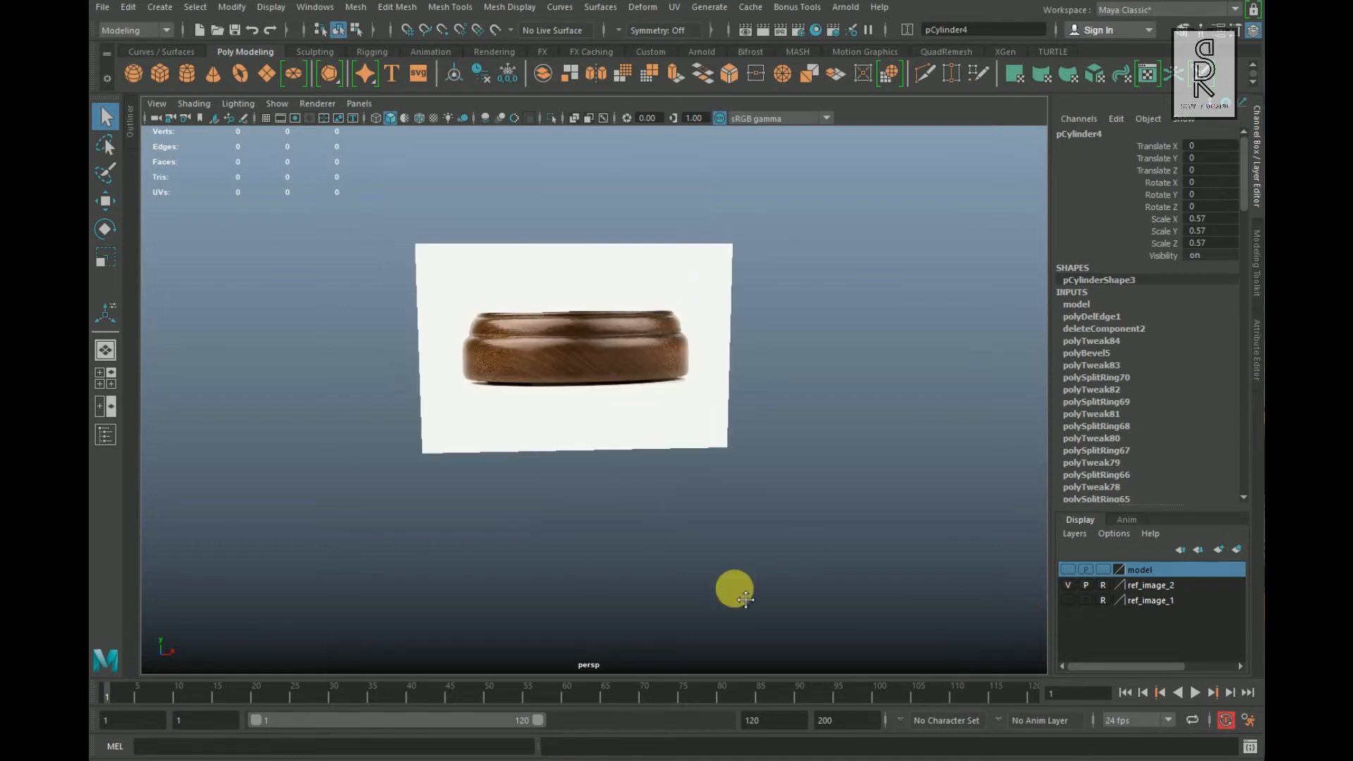
{"action": "right_click_drag", "start_coordinate": [606, 478], "coordinate": [650, 525], "text": "alt"}
{"action": "key", "text": "space"}
{"action": "key", "text": "space"}
{"action": "scroll", "coordinate": [554, 521], "scroll_direction": "down", "scroll_amount": 14}
{"action": "middle_click_drag", "start_coordinate": [696, 514], "coordinate": [674, 354], "text": "alt"}
{"action": "right_click_drag", "start_coordinate": [675, 354], "coordinate": [835, 527], "text": "alt"}
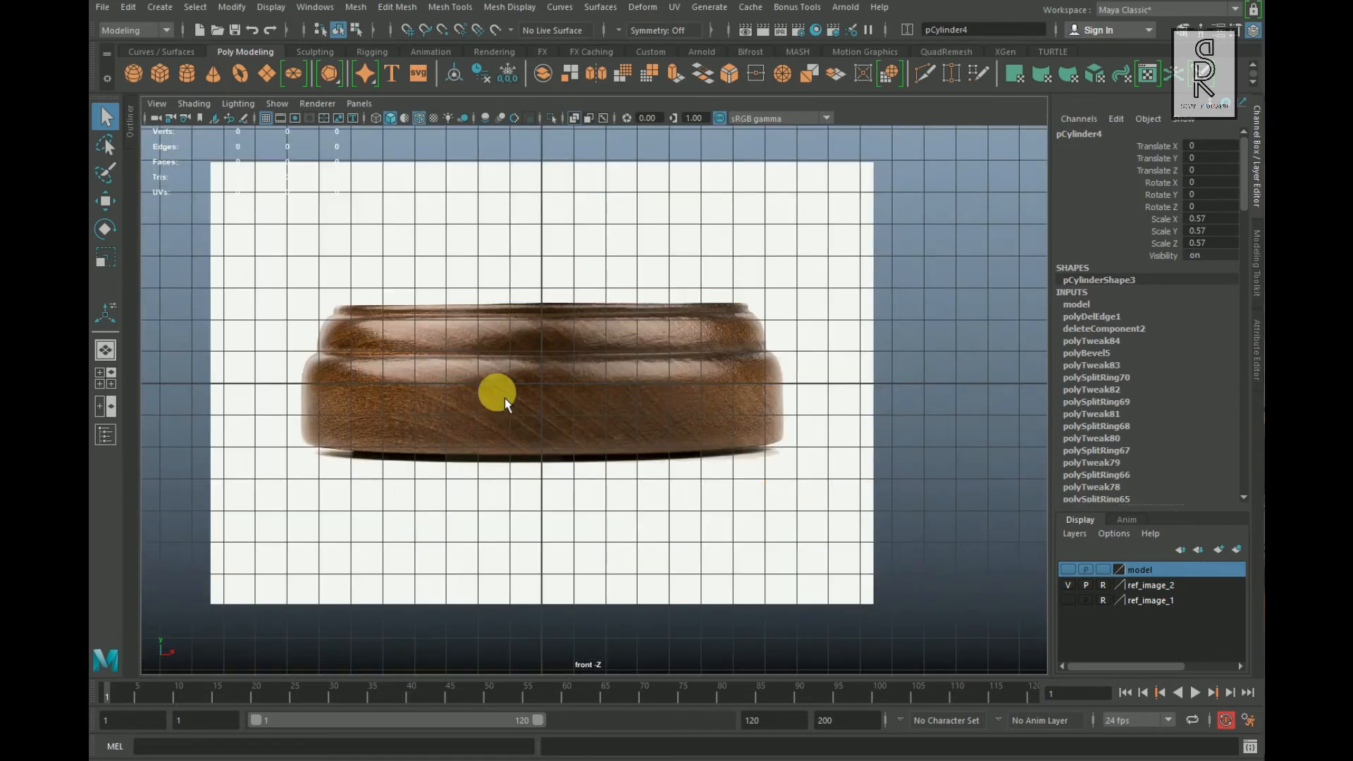
Step: Raise the base reference image about 2 units so the base's bottom edge sits on the horizontal axis, and keep its layer set to reference
{"action": "left_click", "coordinate": [105, 202]}
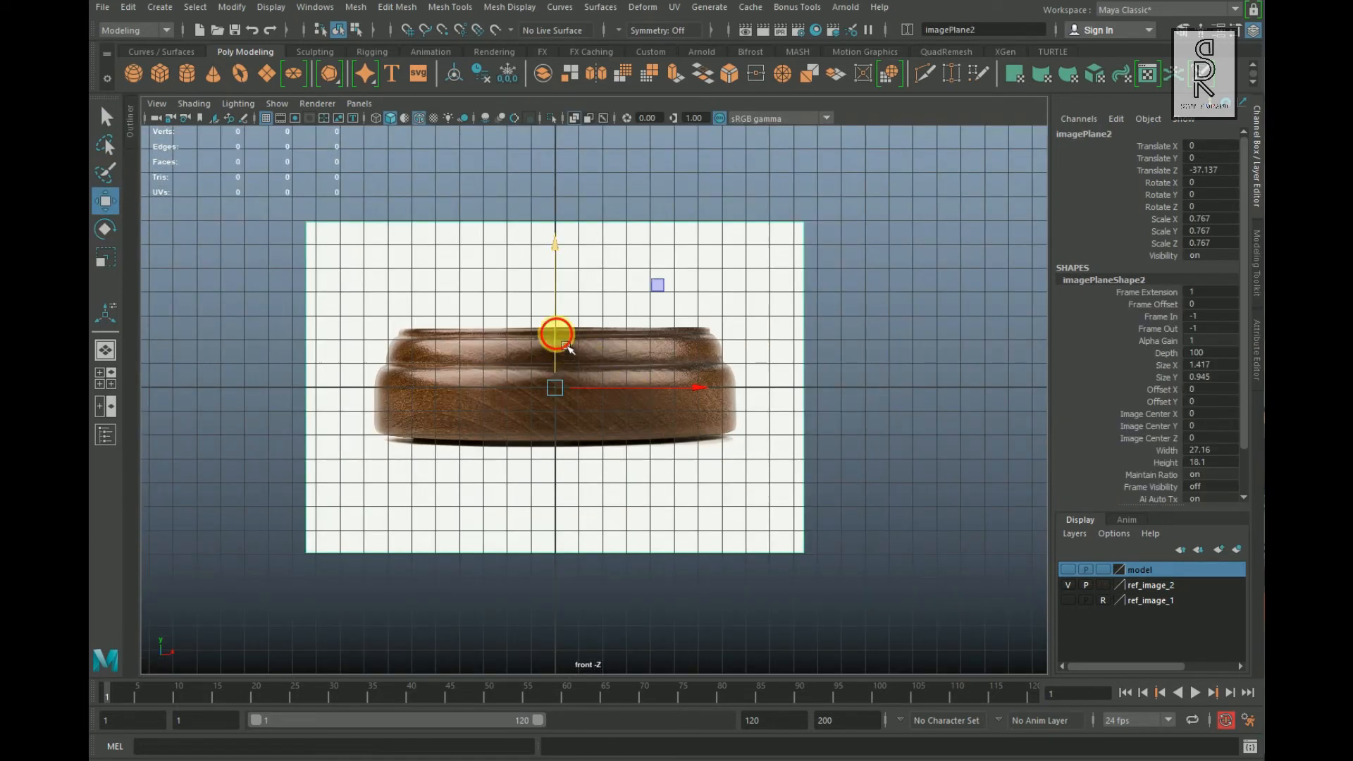
{"action": "left_click_drag", "start_coordinate": [556, 335], "coordinate": [557, 284]}
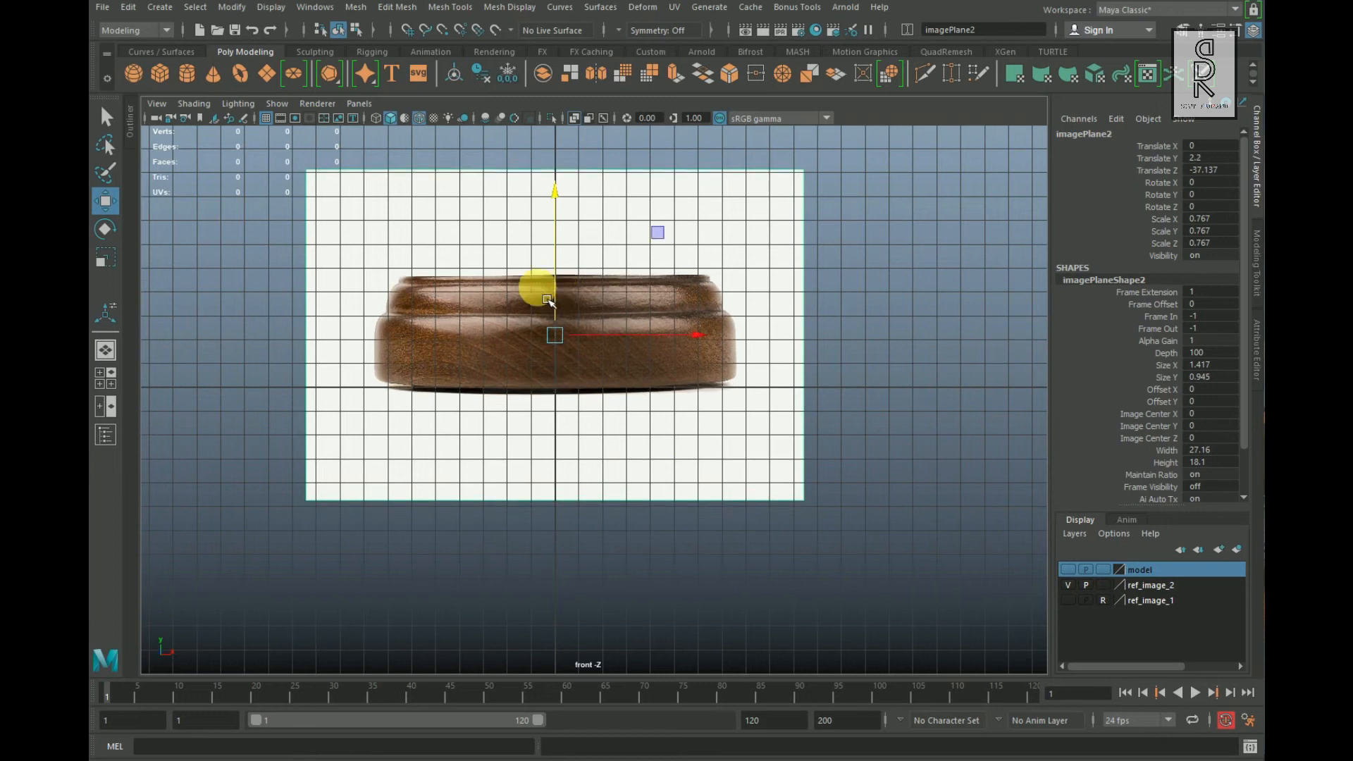
{"action": "scroll", "coordinate": [550, 289], "scroll_direction": "up", "scroll_amount": 8}
{"action": "middle_click_drag", "start_coordinate": [560, 288], "coordinate": [577, 318], "text": "alt"}
{"action": "left_click_drag", "start_coordinate": [536, 249], "coordinate": [534, 251]}
{"action": "scroll", "coordinate": [784, 432], "scroll_direction": "down", "scroll_amount": 1}
{"action": "left_click", "coordinate": [997, 587]}
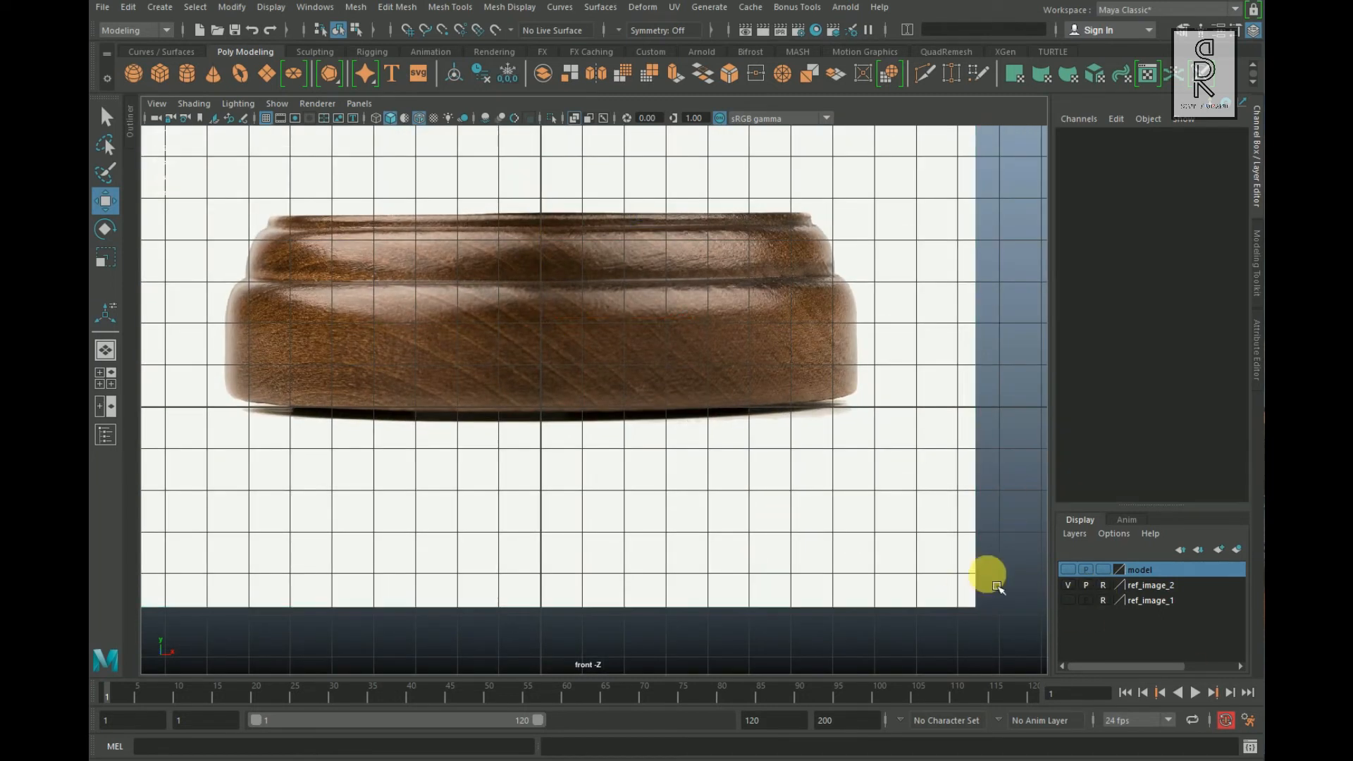
{"action": "key", "text": "a"}
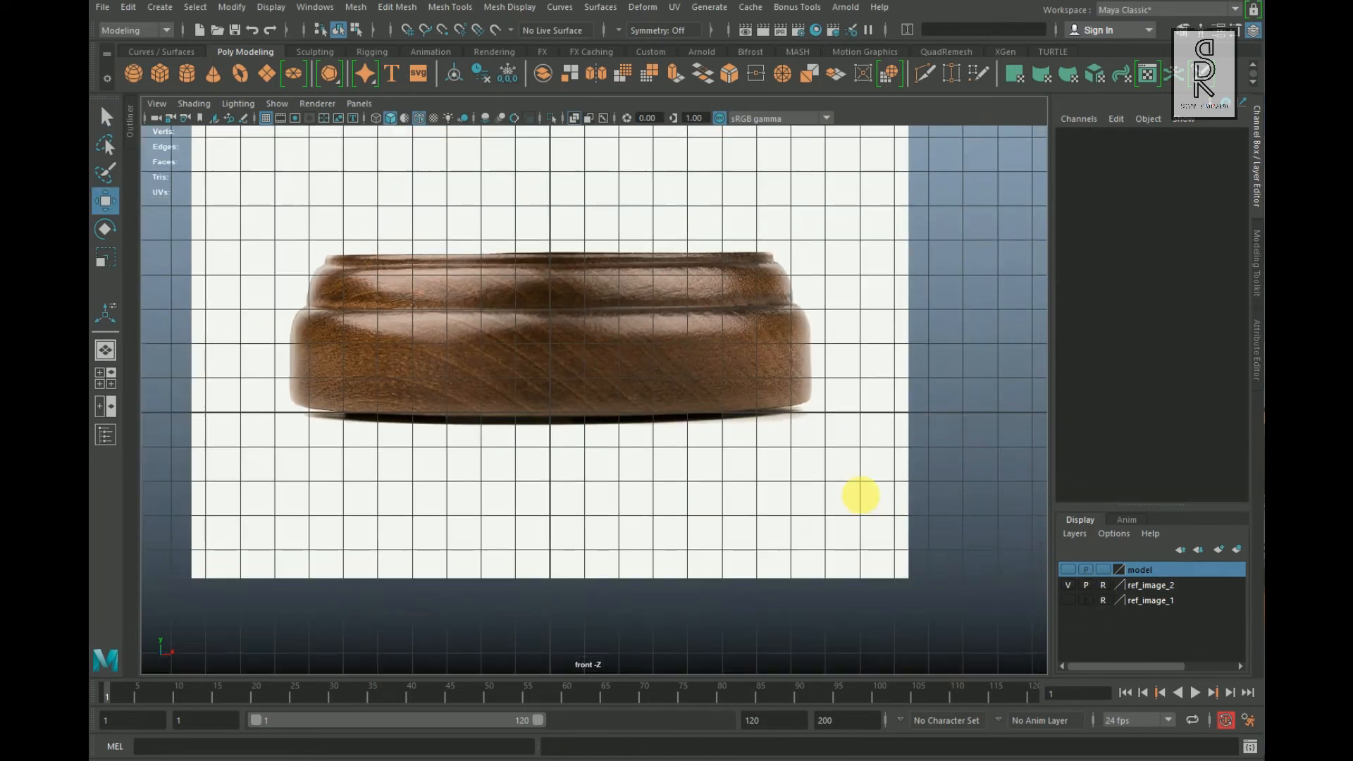
Step: Create a polygon cylinder fitted to the base image's width, with Scale X and Z 7.504, Scale Y 1.941 and Translate Y 1.879
{"action": "left_click", "coordinate": [195, 82]}
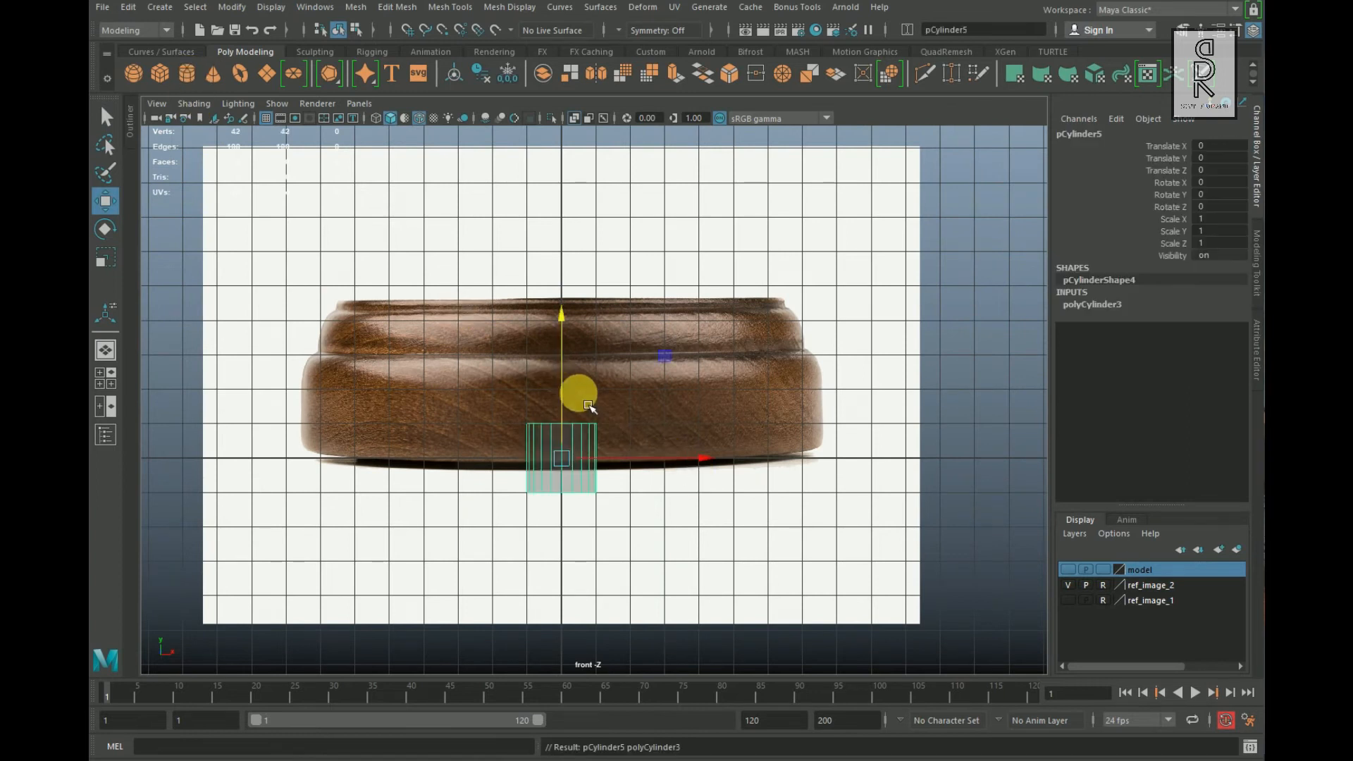
{"action": "left_click_drag", "start_coordinate": [571, 388], "coordinate": [572, 366]}
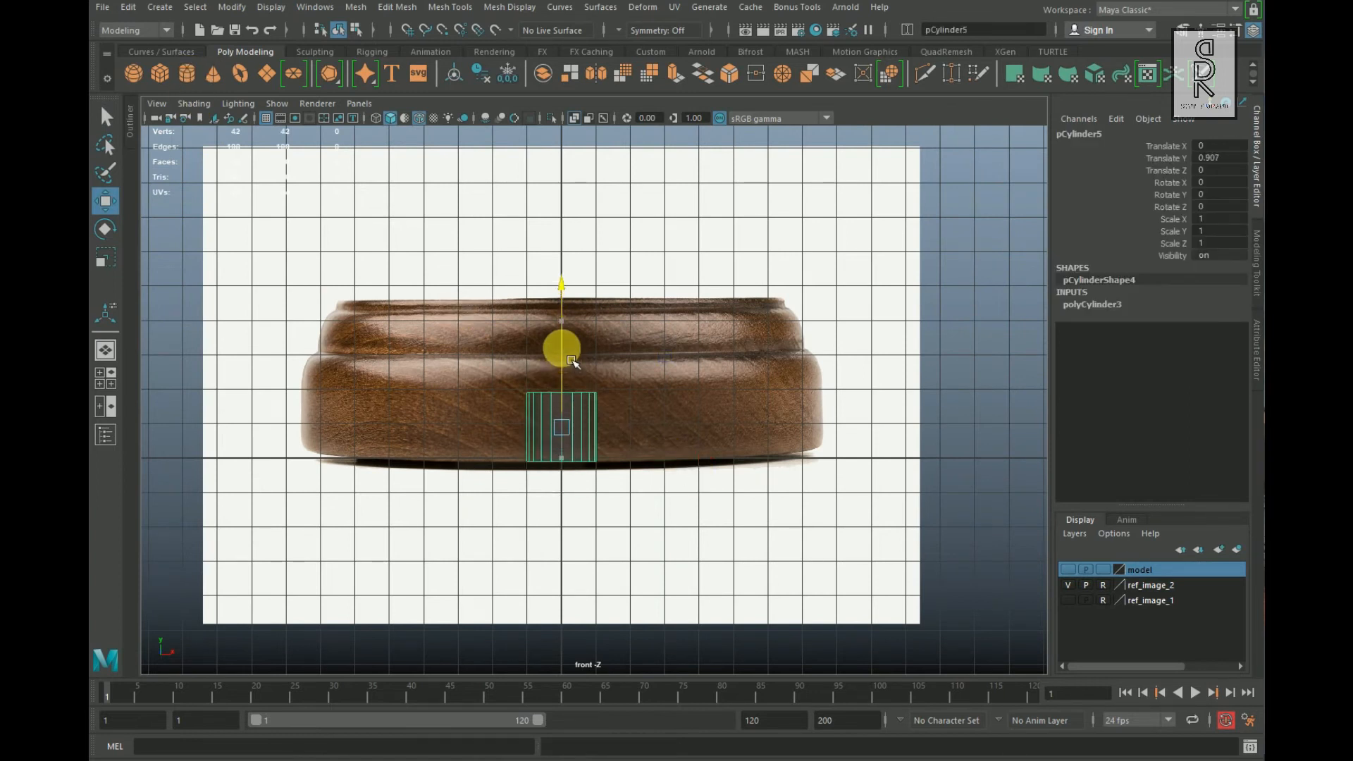
{"action": "key", "text": "r"}
{"action": "left_click_drag", "start_coordinate": [562, 427], "coordinate": [747, 429]}
{"action": "left_click_drag", "start_coordinate": [561, 290], "coordinate": [562, 383]}
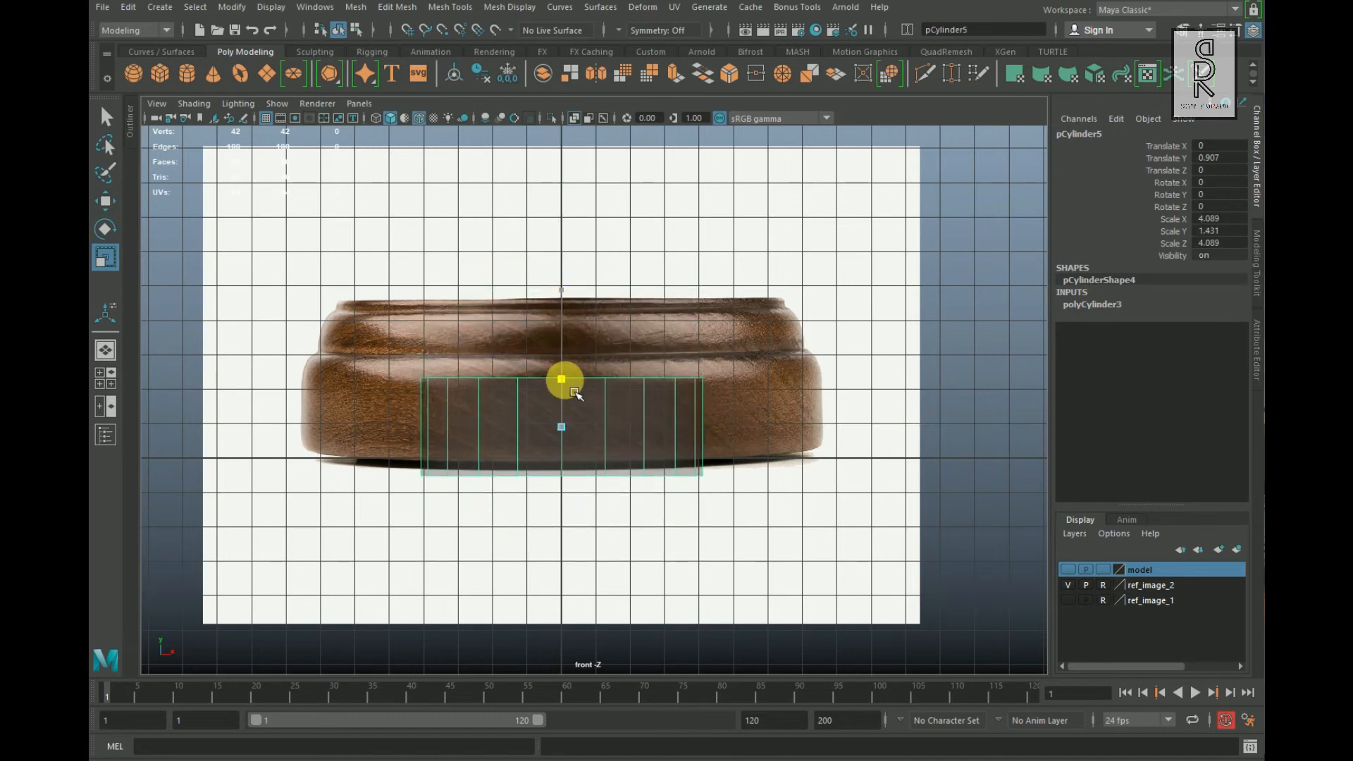
{"action": "left_click_drag", "start_coordinate": [561, 443], "coordinate": [741, 448]}
{"action": "mouse_move", "coordinate": [562, 293]}
{"action": "left_mouse_down"}
{"action": "mouse_move", "coordinate": [571, 340]}
{"action": "mouse_move", "coordinate": [565, 318]}
{"action": "left_mouse_up"}
{"action": "left_click", "coordinate": [110, 207]}
{"action": "right_click_drag", "start_coordinate": [462, 432], "coordinate": [569, 437], "text": "alt"}
{"action": "middle_click_drag", "start_coordinate": [570, 437], "coordinate": [641, 407], "text": "alt"}
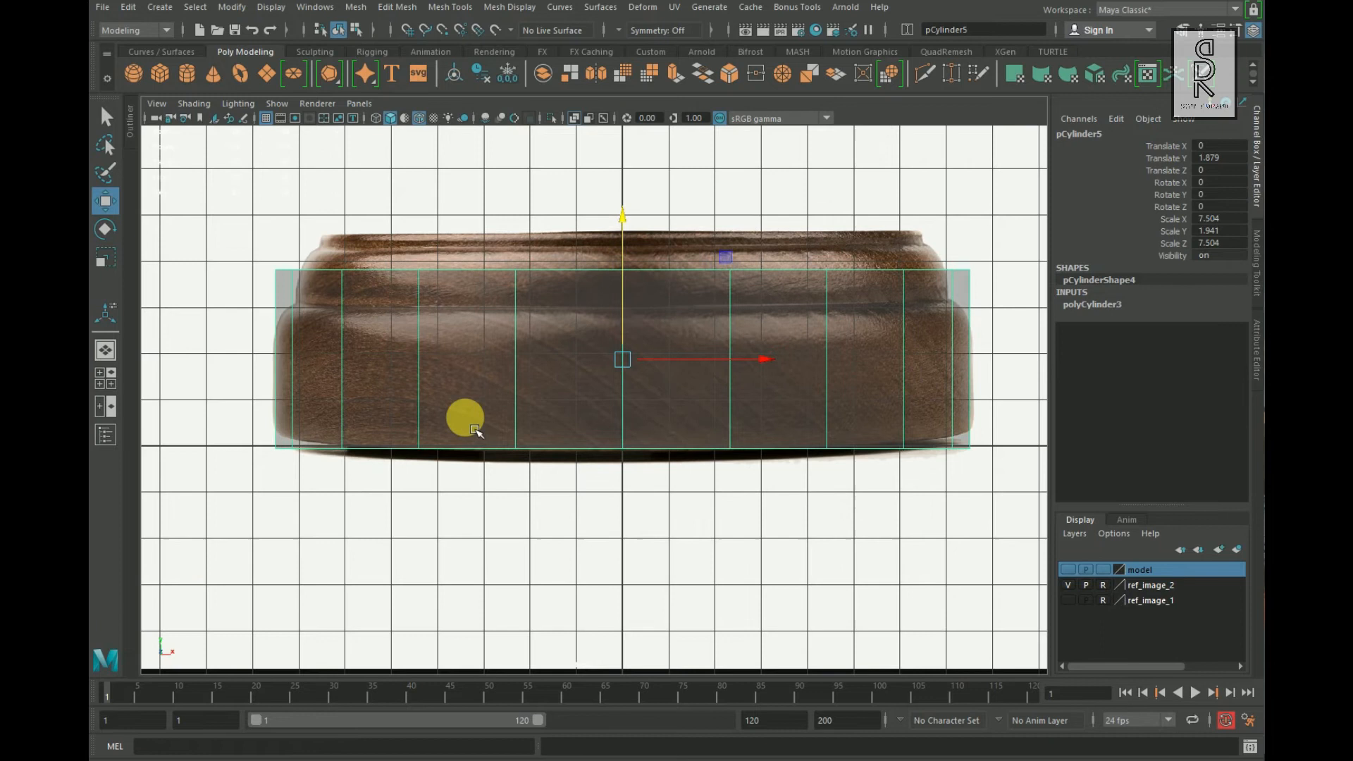
Step: Lower the cylinder's top vertices to the ledge between the base's lower and upper tiers
{"action": "right_click_drag", "start_coordinate": [538, 337], "coordinate": [353, 310]}
{"action": "left_click_drag", "start_coordinate": [188, 229], "coordinate": [1013, 313]}
{"action": "left_click_drag", "start_coordinate": [629, 222], "coordinate": [632, 262]}
Step: Extrude the cylinder's top faces and scale the extrusion slightly inward to form the ledge
{"action": "right_click_drag", "start_coordinate": [553, 338], "coordinate": [555, 381]}
{"action": "left_click_drag", "start_coordinate": [272, 286], "coordinate": [223, 350]}
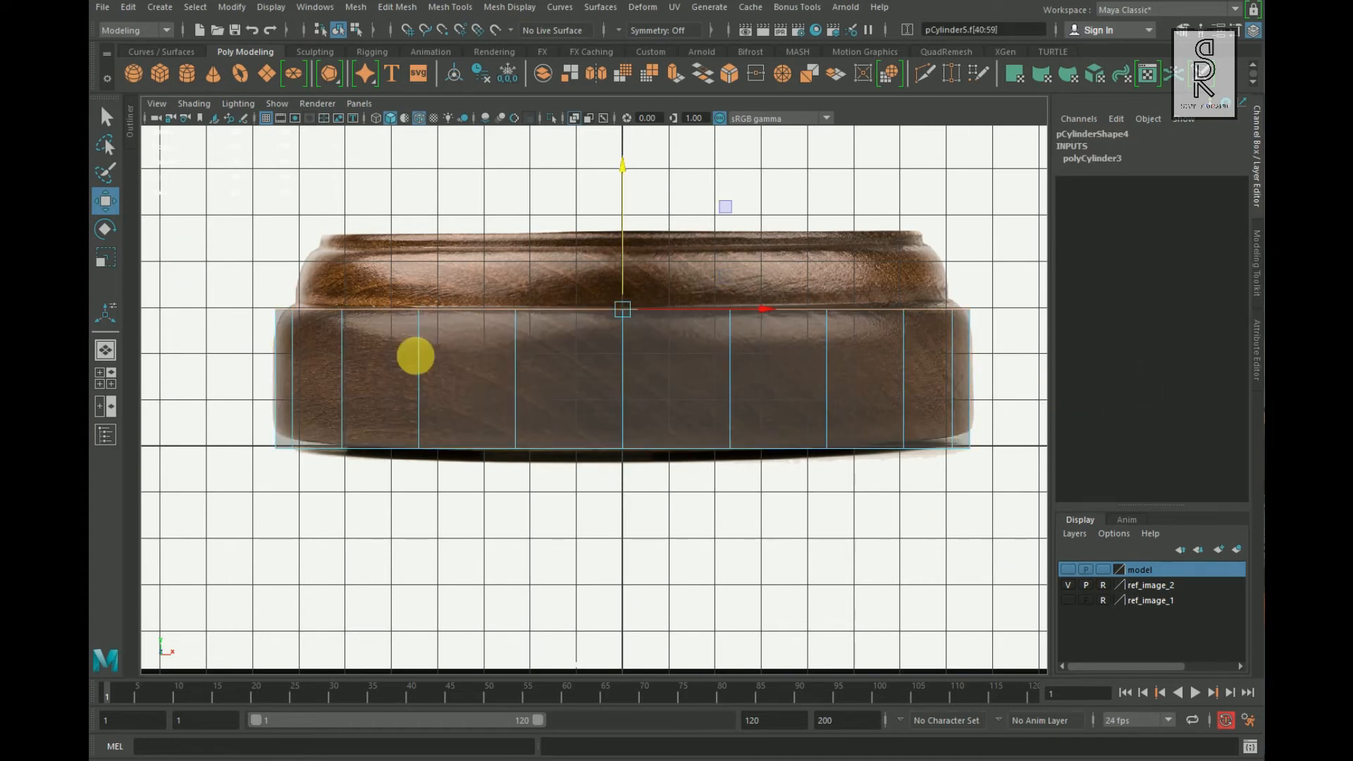
{"action": "right_click_drag", "start_coordinate": [482, 325], "coordinate": [476, 362], "text": "shift"}
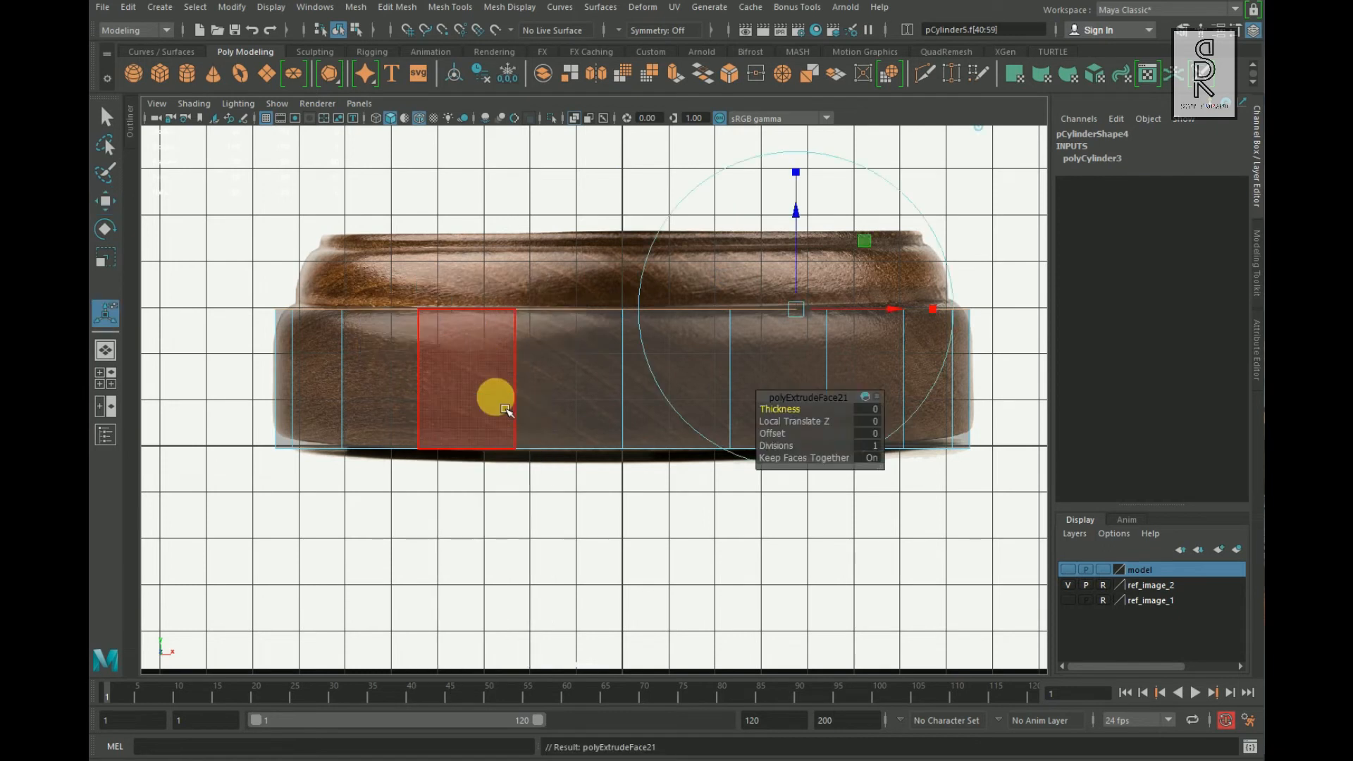
{"action": "left_click", "coordinate": [106, 261]}
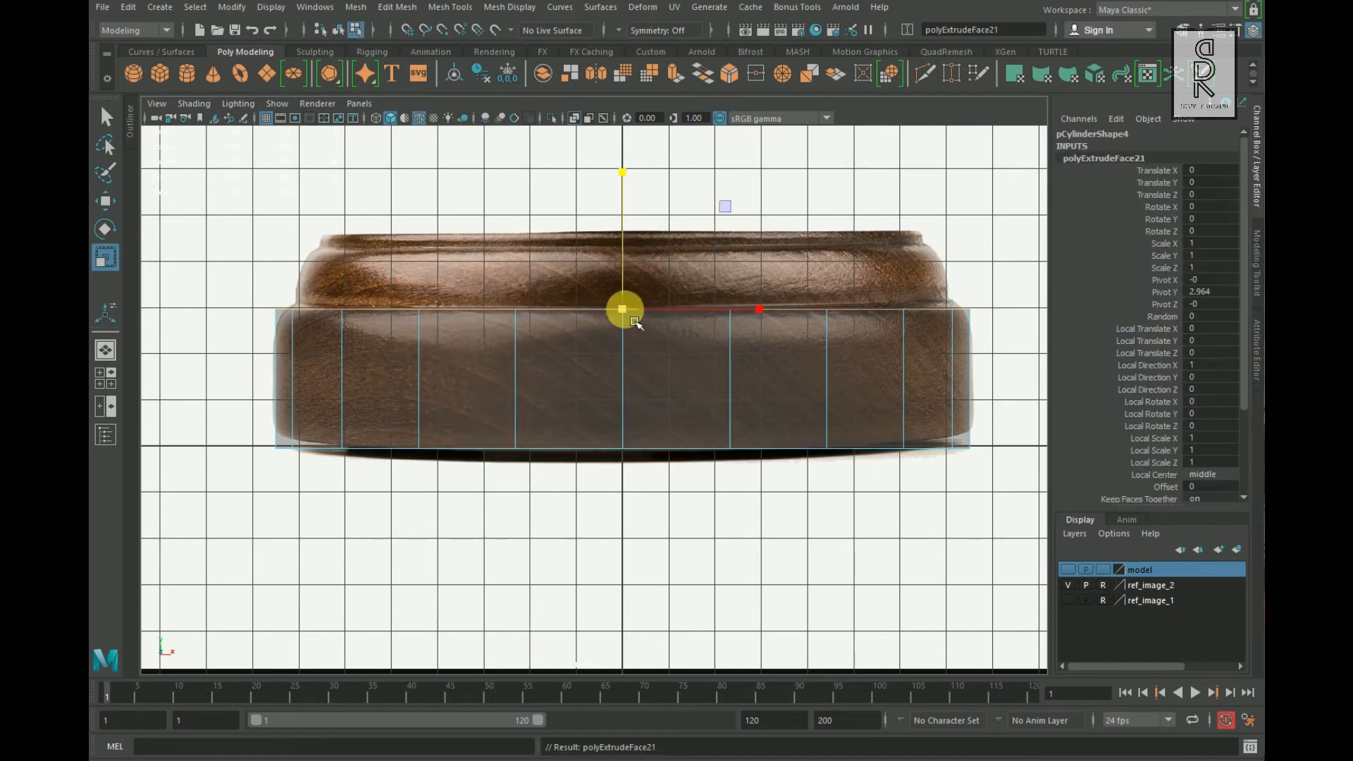
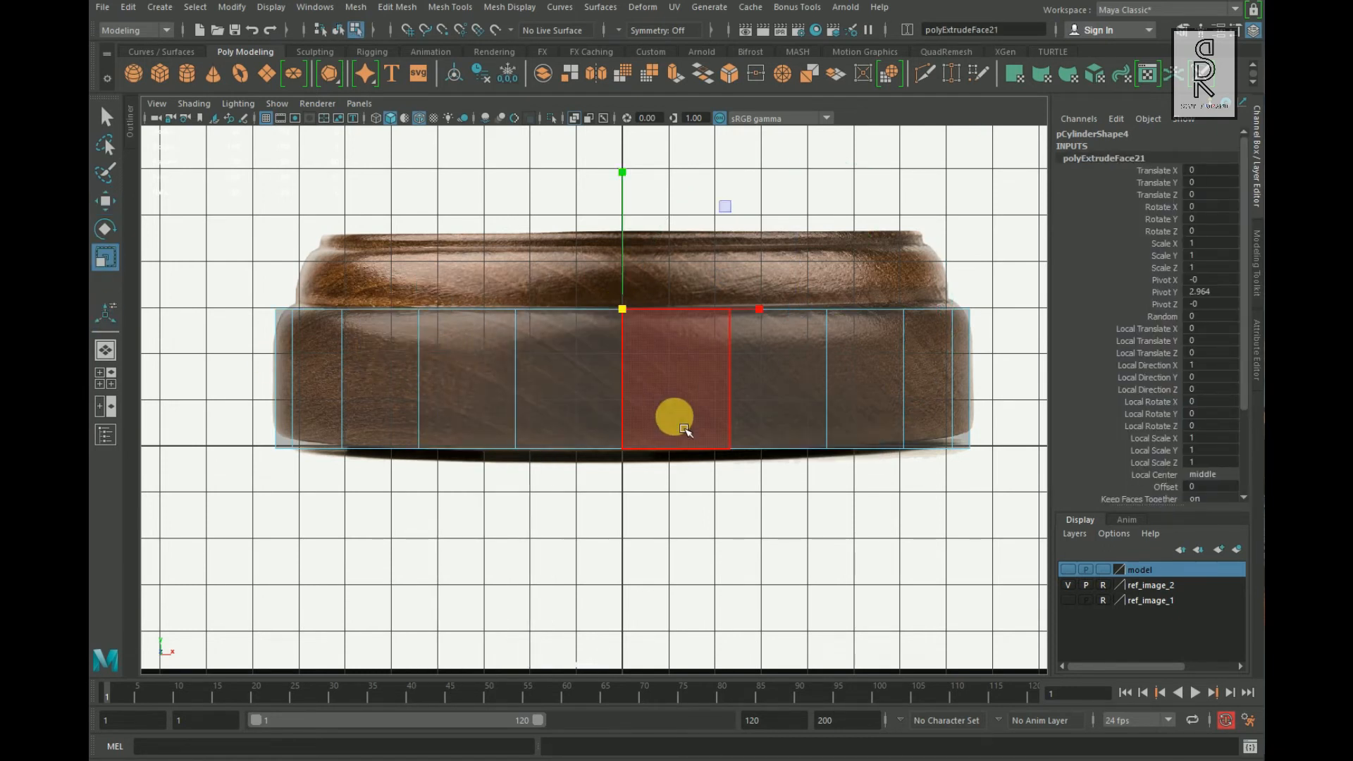
Step: Extrude the top faces up by 1.185 and scale them inward to follow the base's upper tier
{"action": "key", "text": "ctrl+e"}
{"action": "left_click_drag", "start_coordinate": [795, 230], "coordinate": [792, 167]}
{"action": "left_click", "coordinate": [105, 258]}
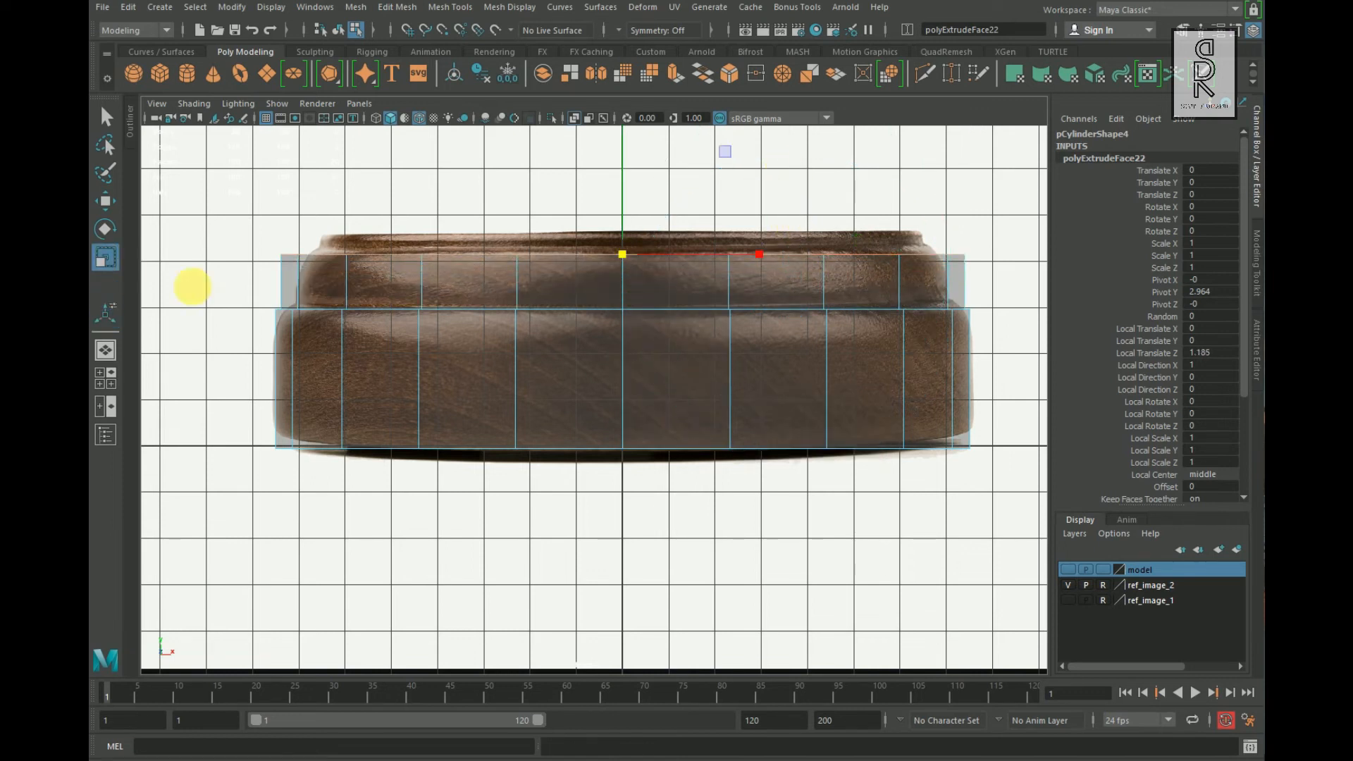
{"action": "left_click_drag", "start_coordinate": [636, 273], "coordinate": [599, 277]}
Step: Scale the edge loop at the foot of the upper tier inward to match the recess in the reference
{"action": "key", "text": "space"}
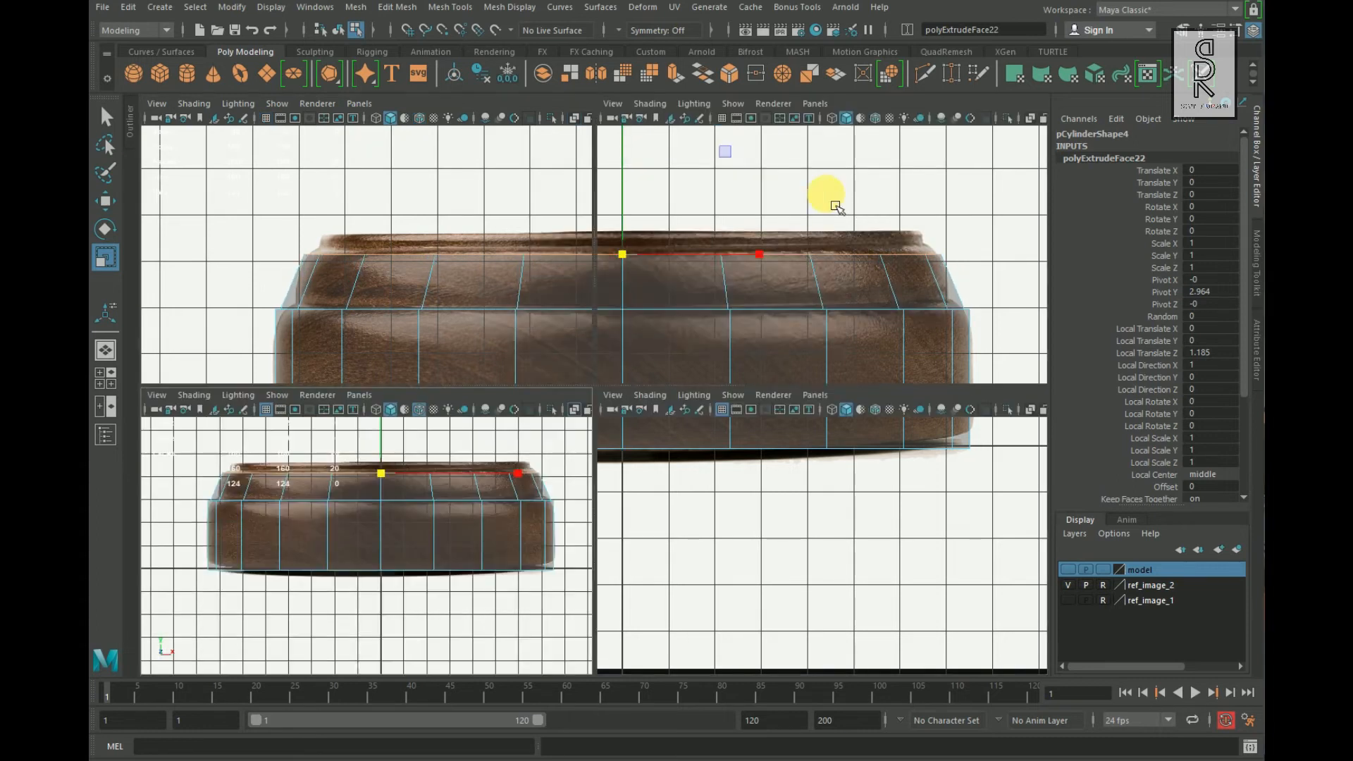
{"action": "key", "text": "space"}
{"action": "right_click_drag", "start_coordinate": [409, 352], "coordinate": [431, 316]}
{"action": "left_click", "coordinate": [404, 512]}
{"action": "key", "text": "space"}
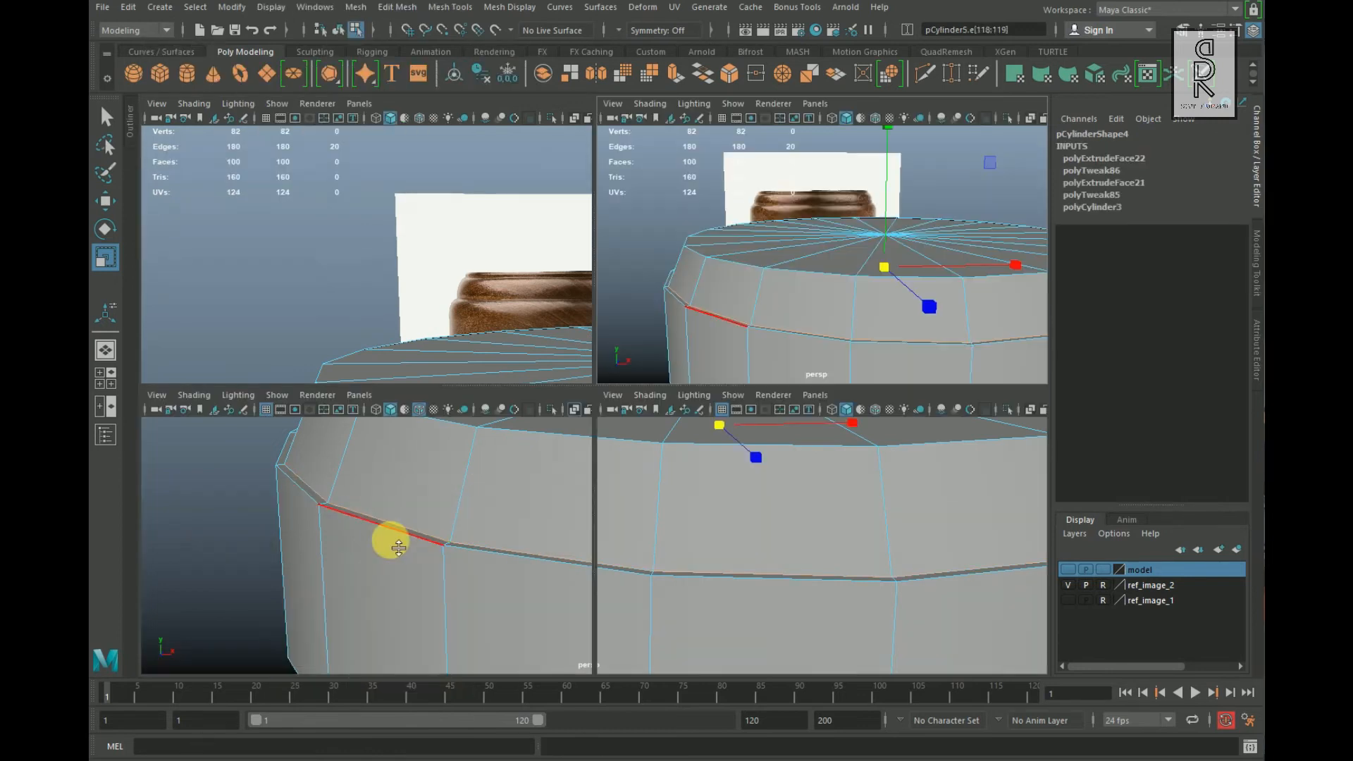
{"action": "key", "text": "space"}
{"action": "key", "text": "space"}
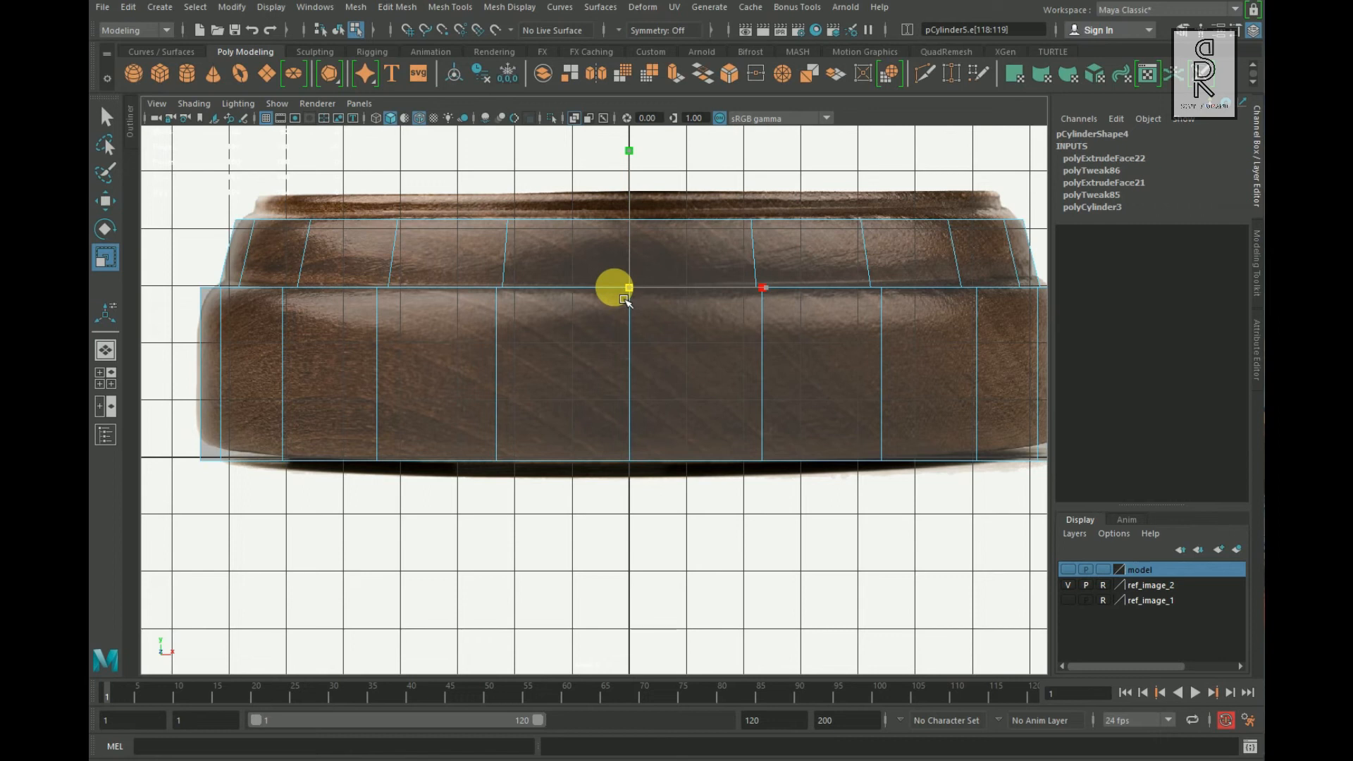
{"action": "middle_click_drag", "start_coordinate": [624, 303], "coordinate": [733, 370], "text": "alt"}
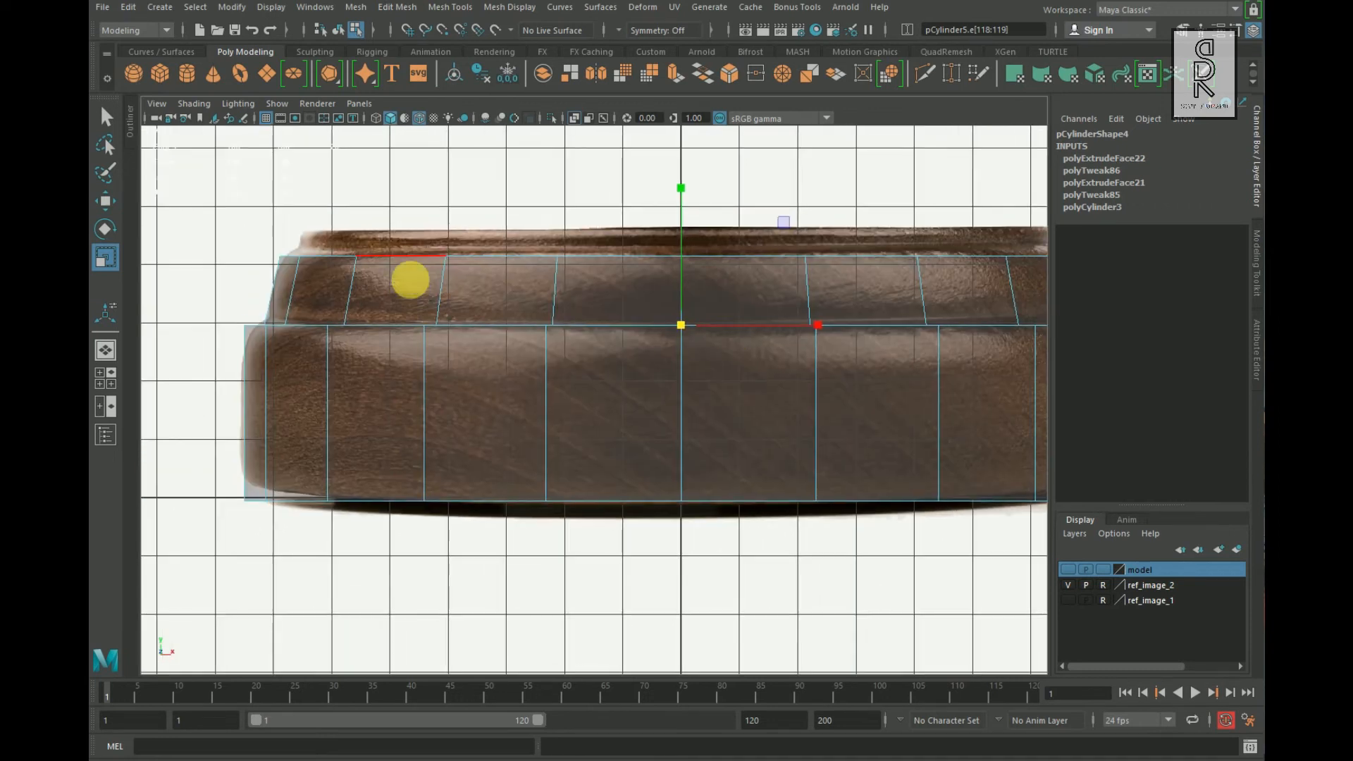
Step: Insert an edge loop halfway up the upper tier and scale it slightly outward to match the rounded profile
{"action": "right_click_drag", "start_coordinate": [410, 280], "coordinate": [417, 240]}
{"action": "left_click", "coordinate": [349, 292]}
{"action": "right_click_drag", "start_coordinate": [556, 289], "coordinate": [773, 360], "text": "shift"}
{"action": "left_click_drag", "start_coordinate": [680, 290], "coordinate": [689, 289]}
{"action": "middle_click_drag", "start_coordinate": [693, 307], "coordinate": [581, 452], "text": "alt"}
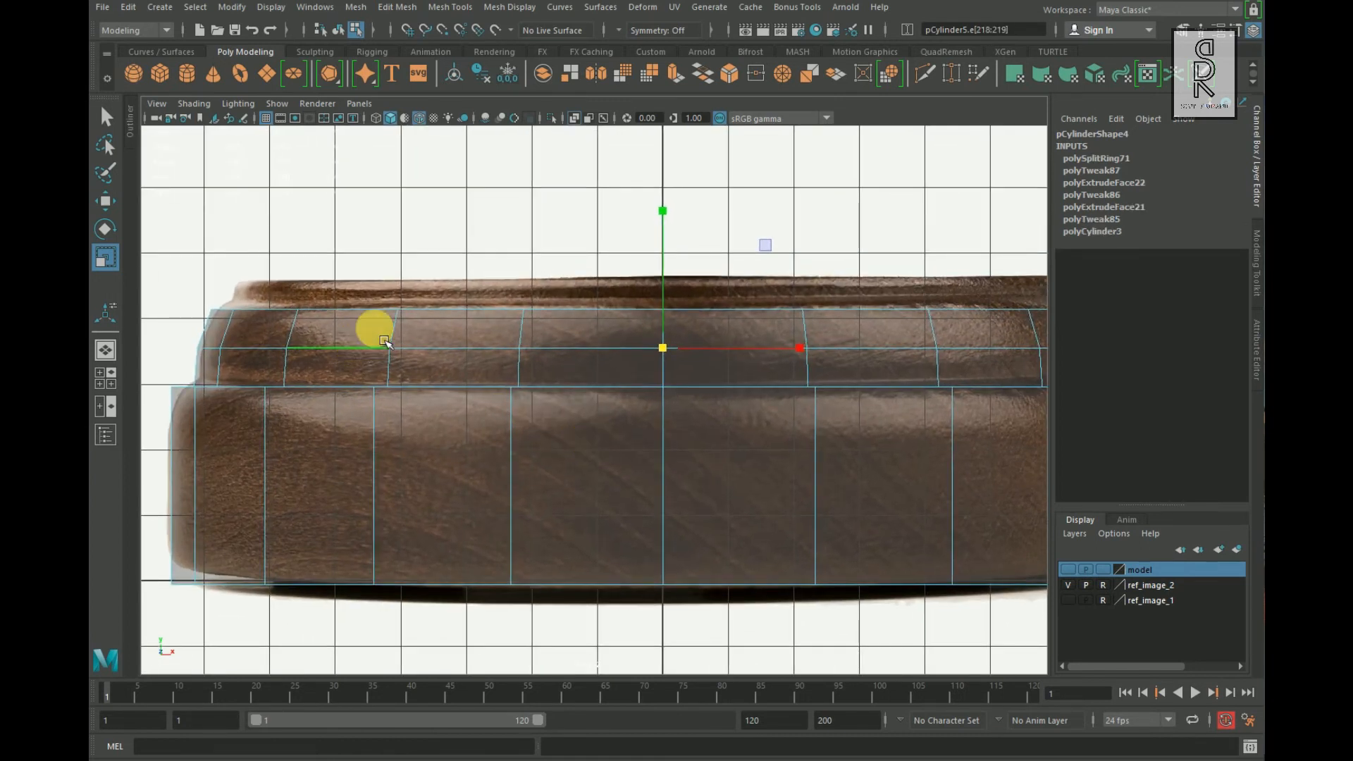
Step: Extrude the upper tier's top faces up by 0.271 to form the thin top rim of the sound block
{"action": "right_click_drag", "start_coordinate": [384, 342], "coordinate": [287, 311]}
{"action": "left_click_drag", "start_coordinate": [1062, 312], "coordinate": [1175, 319]}
{"action": "scroll", "coordinate": [839, 520], "scroll_direction": "down", "scroll_amount": 1}
{"action": "middle_click_drag", "start_coordinate": [819, 526], "coordinate": [599, 568], "text": "alt"}
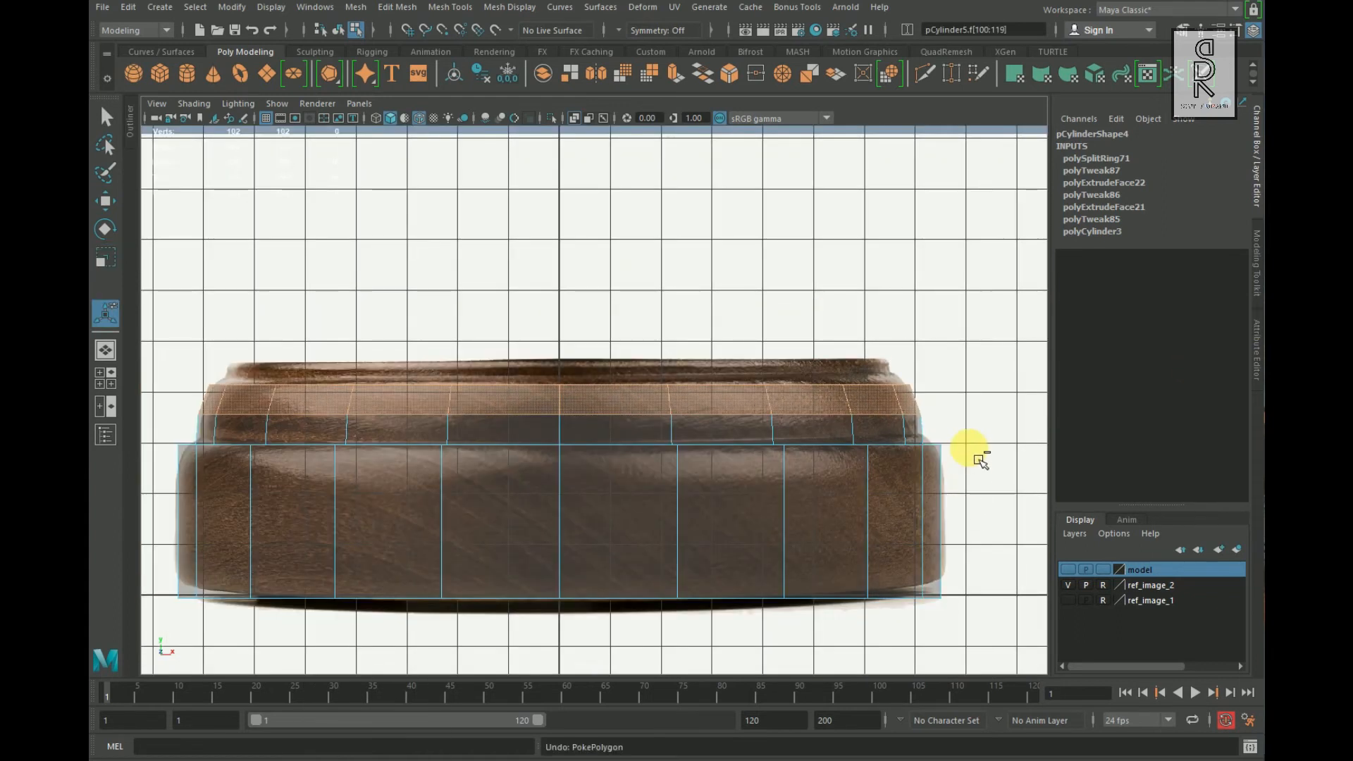
{"action": "left_click_drag", "start_coordinate": [978, 458], "coordinate": [185, 425], "text": "ctrl"}
{"action": "middle_click_drag", "start_coordinate": [414, 503], "coordinate": [490, 501], "text": "alt"}
{"action": "scroll", "coordinate": [563, 545], "scroll_direction": "up", "scroll_amount": 2}
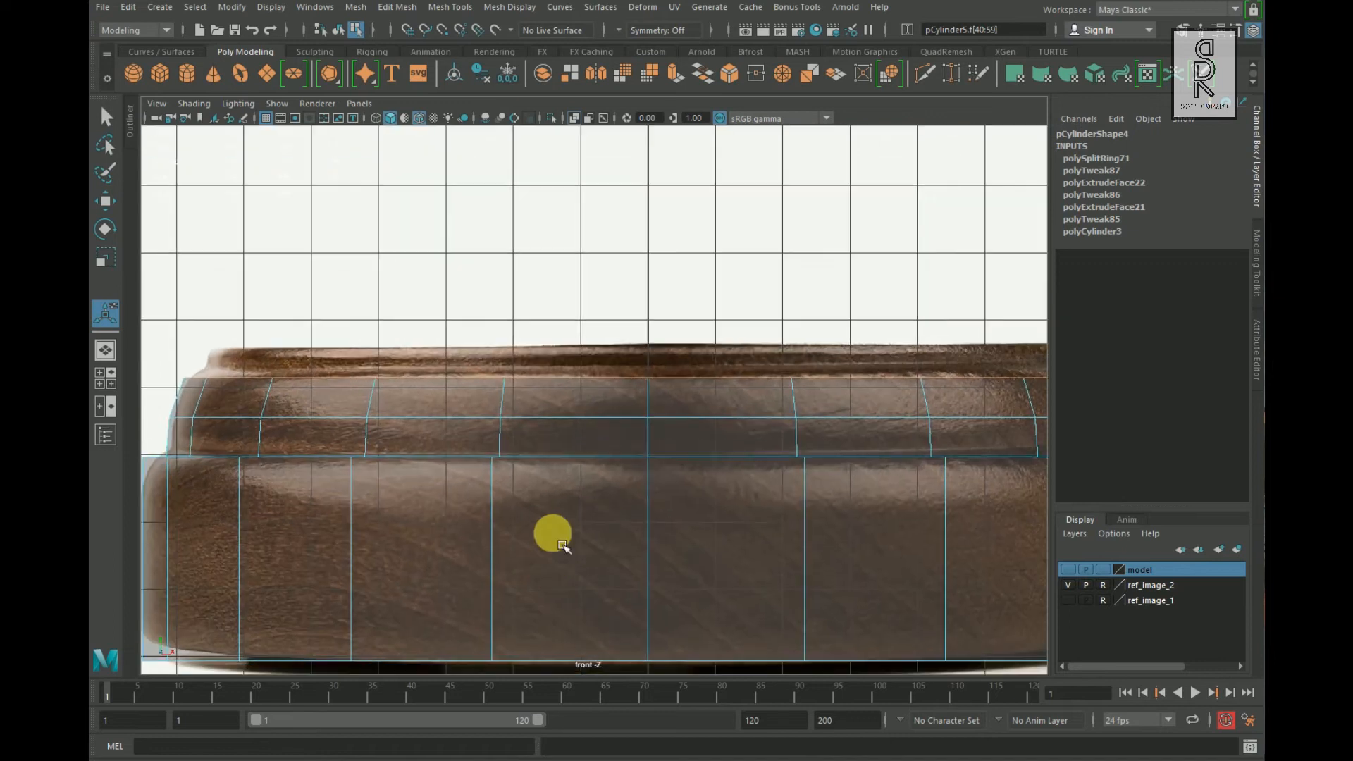
{"action": "middle_click_drag", "start_coordinate": [563, 545], "coordinate": [543, 567], "text": "alt"}
{"action": "right_click_drag", "start_coordinate": [699, 270], "coordinate": [663, 453], "text": "shift"}
{"action": "left_click_drag", "start_coordinate": [865, 320], "coordinate": [862, 295]}
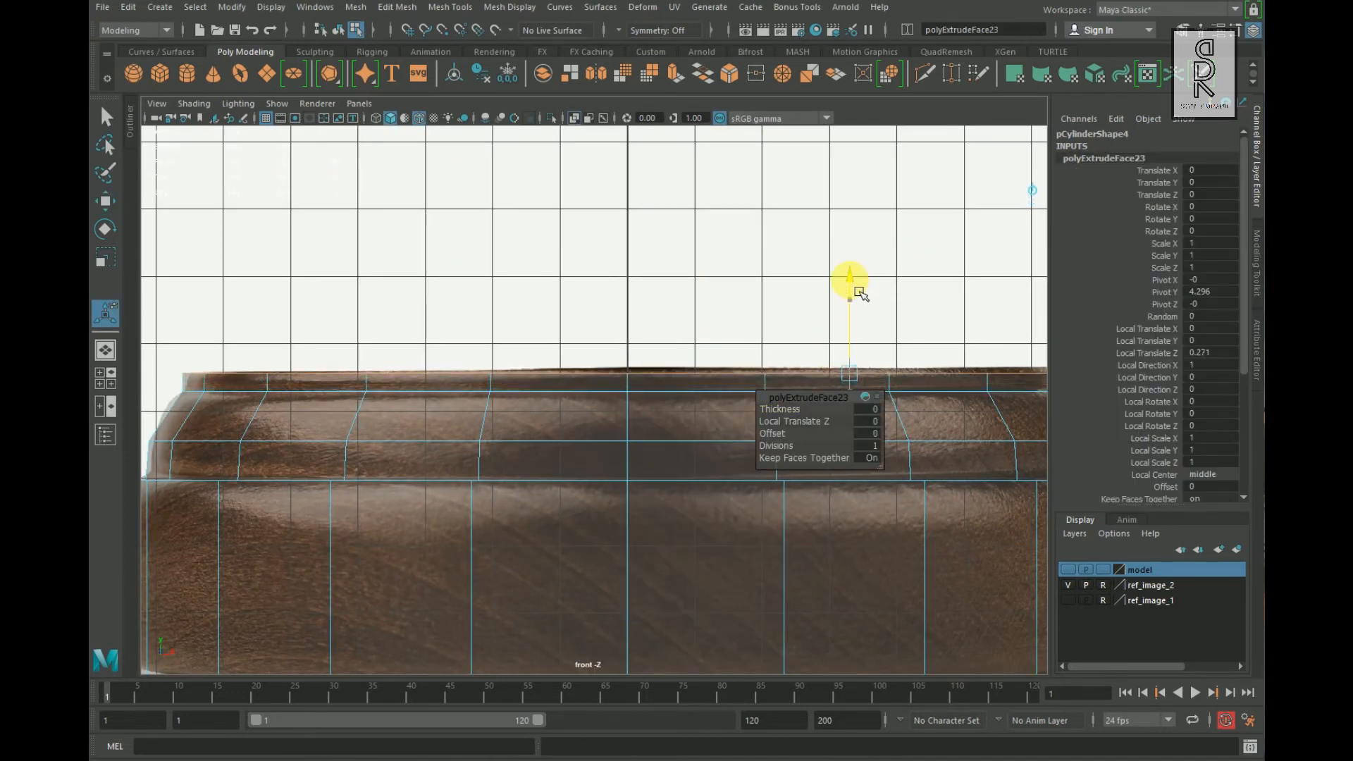
{"action": "scroll", "coordinate": [782, 426], "scroll_direction": "down", "scroll_amount": 3}
Step: Insert one edge loop in the upper half of the upper tier and another around the middle of the lower tier
{"action": "right_click_drag", "start_coordinate": [361, 338], "coordinate": [361, 297]}
{"action": "left_click", "coordinate": [509, 372]}
{"action": "right_click_drag", "start_coordinate": [553, 368], "coordinate": [594, 489], "text": "ctrl"}
{"action": "key", "text": "r"}
{"action": "scroll", "coordinate": [619, 383], "scroll_direction": "up", "scroll_amount": 1}
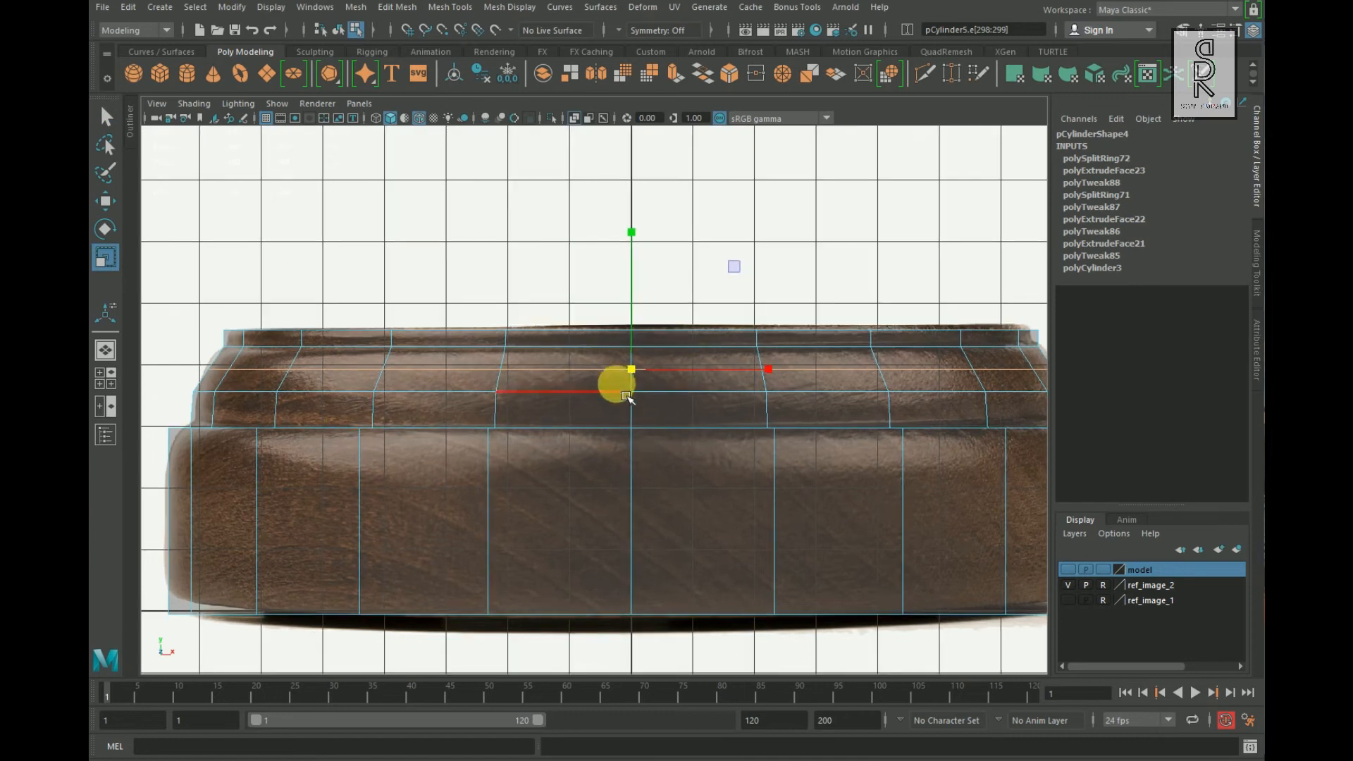
{"action": "left_click", "coordinate": [200, 481]}
{"action": "right_click_drag", "start_coordinate": [562, 503], "coordinate": [621, 614], "text": "ctrl"}
Step: Scale the lower tier's top edge loop inward to match the rounded shoulder in the reference
{"action": "middle_click_drag", "start_coordinate": [694, 553], "coordinate": [971, 494], "text": "alt"}
{"action": "right_click_drag", "start_coordinate": [423, 451], "coordinate": [552, 451], "text": "alt"}
{"action": "double_click", "coordinate": [362, 339]}
{"action": "right_click_drag", "start_coordinate": [705, 486], "coordinate": [606, 486], "text": "alt"}
{"action": "middle_click_drag", "start_coordinate": [724, 506], "coordinate": [583, 526], "text": "alt"}
{"action": "left_click_drag", "start_coordinate": [795, 384], "coordinate": [759, 388]}
Step: Insert an edge loop in the lower tier's upper half, then scale it and the tier's middle loop outward to the outline
{"action": "right_click_drag", "start_coordinate": [426, 404], "coordinate": [472, 416], "text": "alt"}
{"action": "left_click", "coordinate": [264, 444]}
{"action": "right_click_drag", "start_coordinate": [454, 434], "coordinate": [345, 536], "text": "ctrl"}
{"action": "left_click_drag", "start_coordinate": [837, 442], "coordinate": [864, 444]}
{"action": "double_click", "coordinate": [564, 506]}
{"action": "left_click_drag", "start_coordinate": [838, 505], "coordinate": [847, 505]}
Step: Insert an edge loop in the lower half of the lower tier and scale it slightly outward
{"action": "middle_click_drag", "start_coordinate": [741, 521], "coordinate": [685, 465], "text": "alt"}
{"action": "right_click_drag", "start_coordinate": [270, 537], "coordinate": [229, 537], "text": "alt"}
{"action": "middle_click_drag", "start_coordinate": [353, 494], "coordinate": [344, 468], "text": "alt"}
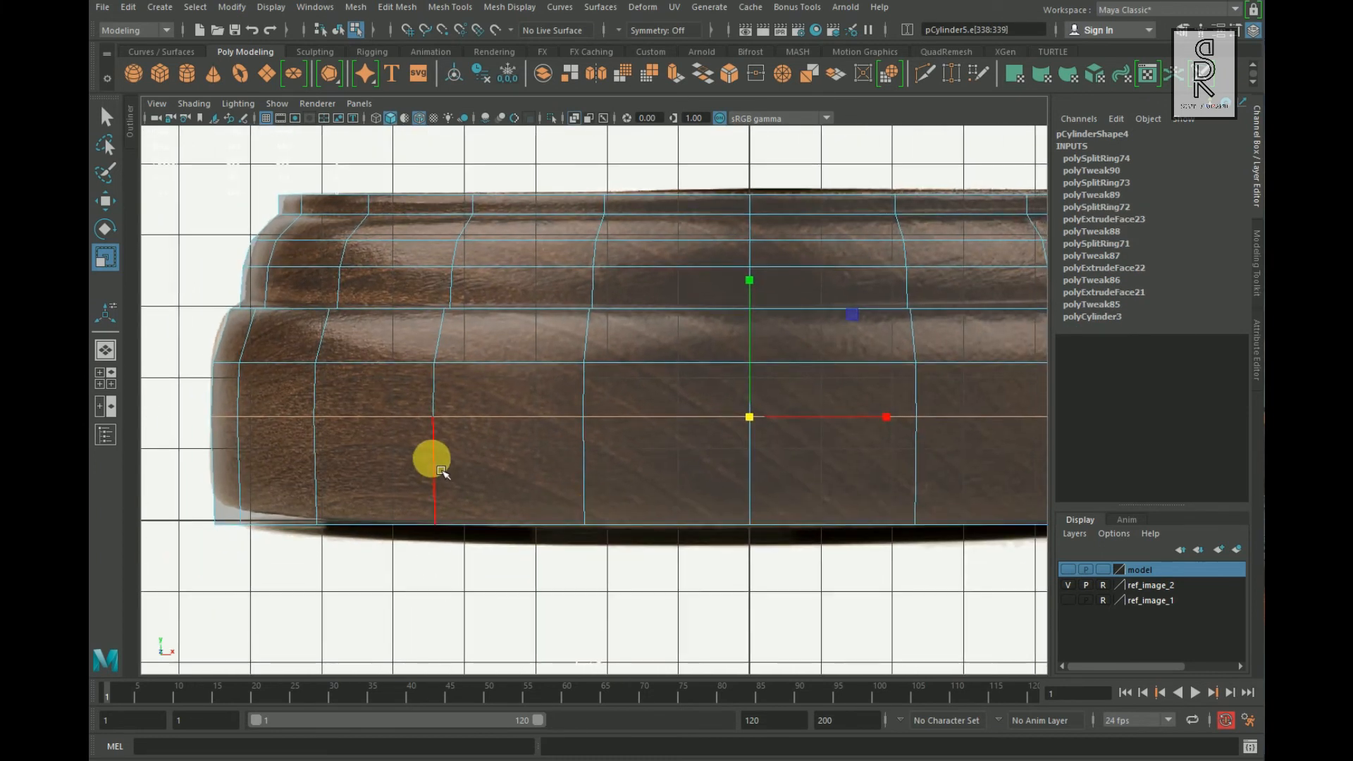
{"action": "left_click", "coordinate": [433, 468]}
{"action": "right_click_drag", "start_coordinate": [472, 470], "coordinate": [571, 592], "text": "ctrl"}
{"action": "left_click_drag", "start_coordinate": [750, 468], "coordinate": [763, 470]}
Step: Select the bottom row of vertices and move it up slightly
{"action": "middle_click_drag", "start_coordinate": [643, 513], "coordinate": [590, 473], "text": "alt"}
{"action": "right_click_drag", "start_coordinate": [604, 471], "coordinate": [518, 470], "text": "alt"}
{"action": "right_click_drag", "start_coordinate": [423, 451], "coordinate": [352, 455]}
{"action": "left_click_drag", "start_coordinate": [240, 442], "coordinate": [1113, 538]}
{"action": "middle_click_drag", "start_coordinate": [809, 605], "coordinate": [737, 644], "text": "alt"}
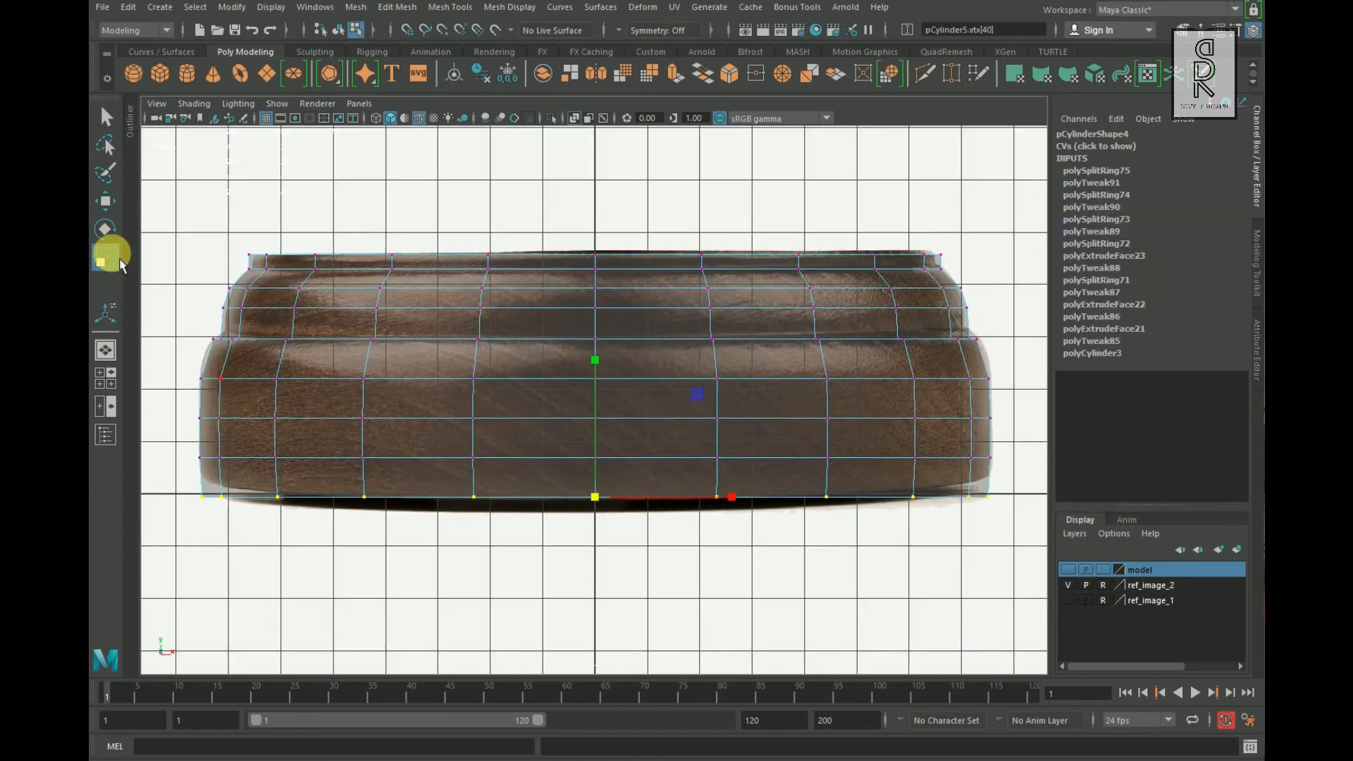
{"action": "left_click", "coordinate": [106, 205]}
{"action": "left_click", "coordinate": [591, 471]}
{"action": "left_click_drag", "start_coordinate": [595, 459], "coordinate": [606, 453]}
Step: Insert an edge loop just below the lower tier's top edge and scale it slightly outward to round the shoulder
{"action": "right_click_drag", "start_coordinate": [401, 545], "coordinate": [446, 569], "text": "alt"}
{"action": "middle_click_drag", "start_coordinate": [447, 569], "coordinate": [533, 541], "text": "alt"}
{"action": "middle_click_drag", "start_coordinate": [294, 438], "coordinate": [336, 499], "text": "alt"}
{"action": "right_click_drag", "start_coordinate": [336, 499], "coordinate": [410, 516], "text": "alt"}
{"action": "right_click_drag", "start_coordinate": [389, 339], "coordinate": [390, 299]}
{"action": "right_click_drag", "start_coordinate": [501, 399], "coordinate": [279, 469], "text": "shift"}
{"action": "middle_click_drag", "start_coordinate": [260, 460], "coordinate": [455, 493], "text": "alt"}
{"action": "right_click_drag", "start_coordinate": [455, 494], "coordinate": [491, 510], "text": "alt"}
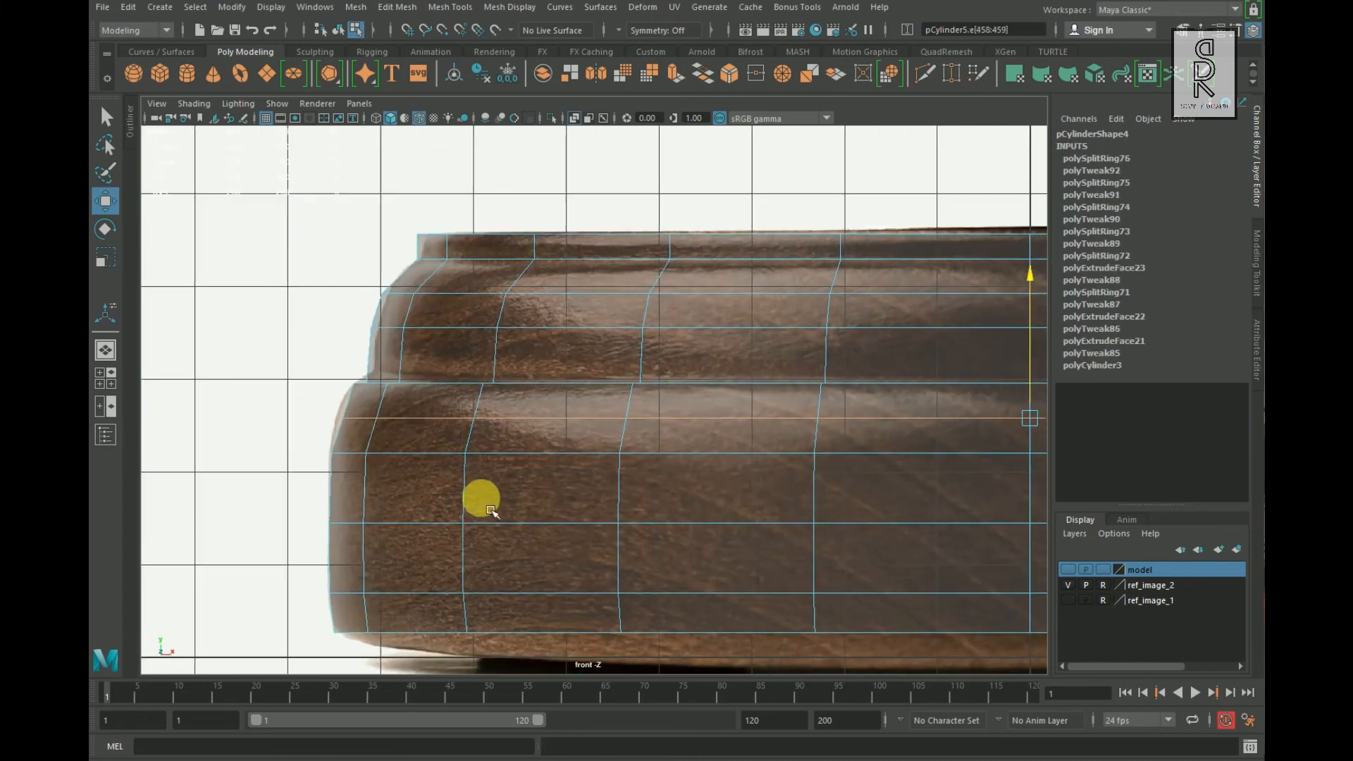
{"action": "left_click", "coordinate": [106, 257]}
{"action": "middle_click_drag", "start_coordinate": [981, 480], "coordinate": [878, 469], "text": "alt"}
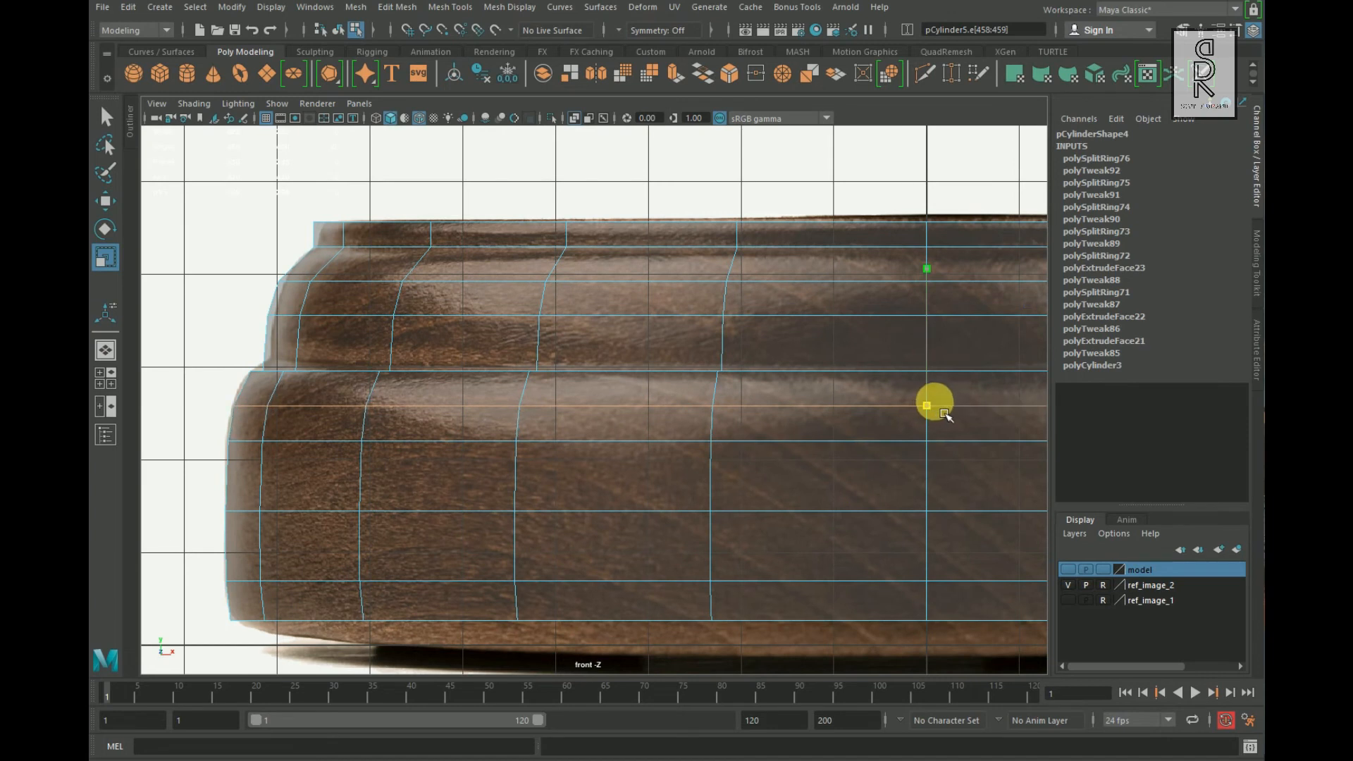
{"action": "middle_click_drag", "start_coordinate": [910, 392], "coordinate": [848, 432], "text": "alt"}
Step: Insert an edge loop just above the lower tier's middle loop and scale it slightly outward
{"action": "left_click", "coordinate": [459, 486]}
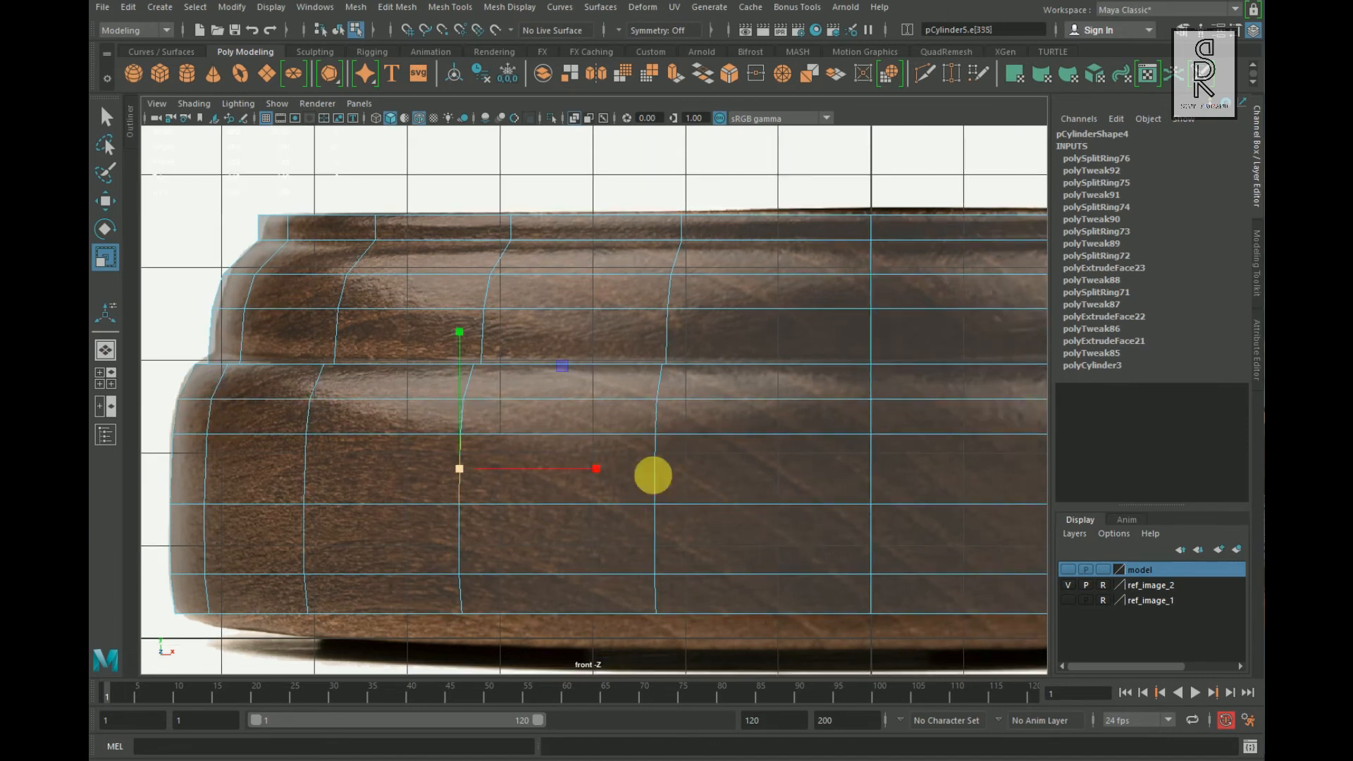
{"action": "right_click_drag", "start_coordinate": [654, 475], "coordinate": [543, 539], "text": "ctrl"}
{"action": "left_click_drag", "start_coordinate": [870, 470], "coordinate": [877, 471]}
Step: Apply Edit Edge Flow to the lower tier's middle edge loop and the two loops above it
{"action": "double_click", "coordinate": [237, 521]}
{"action": "right_click", "coordinate": [712, 484], "text": "shift"}
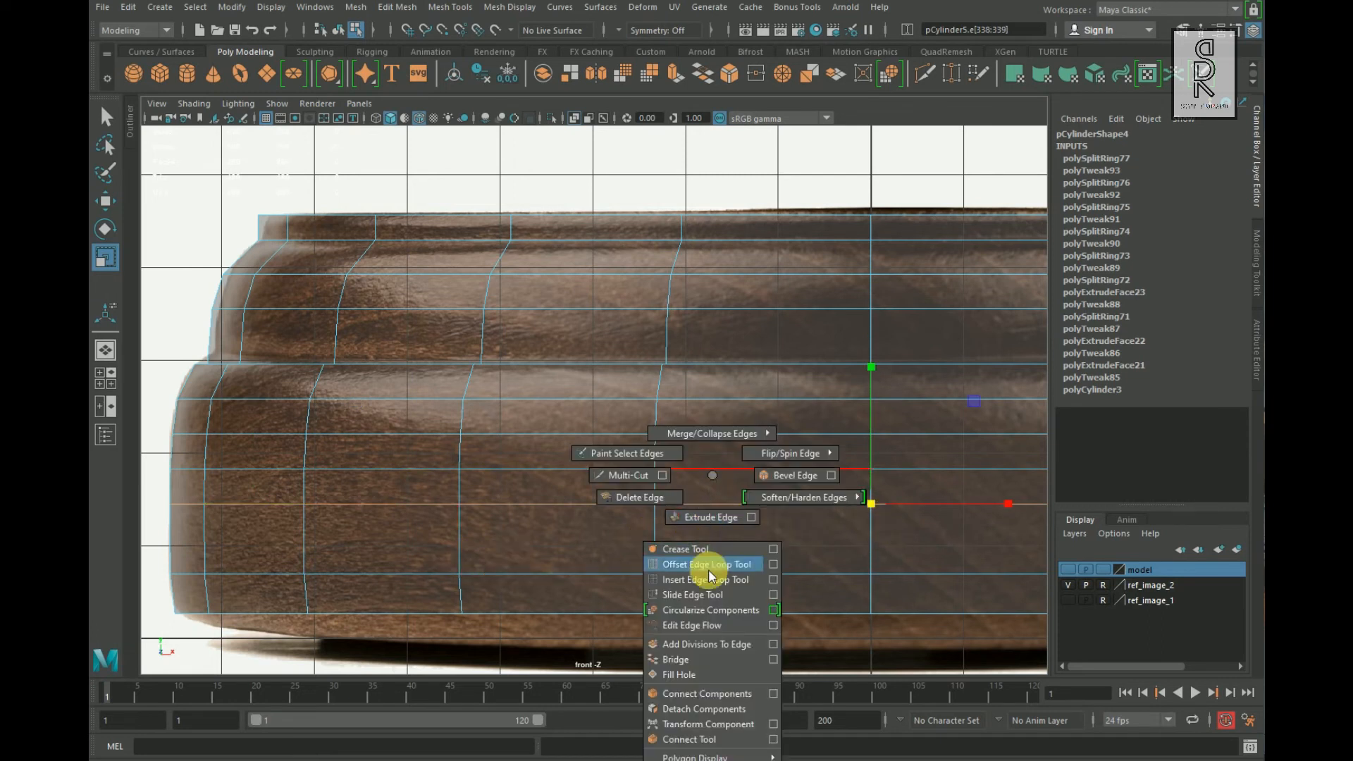
{"action": "left_click", "coordinate": [694, 625]}
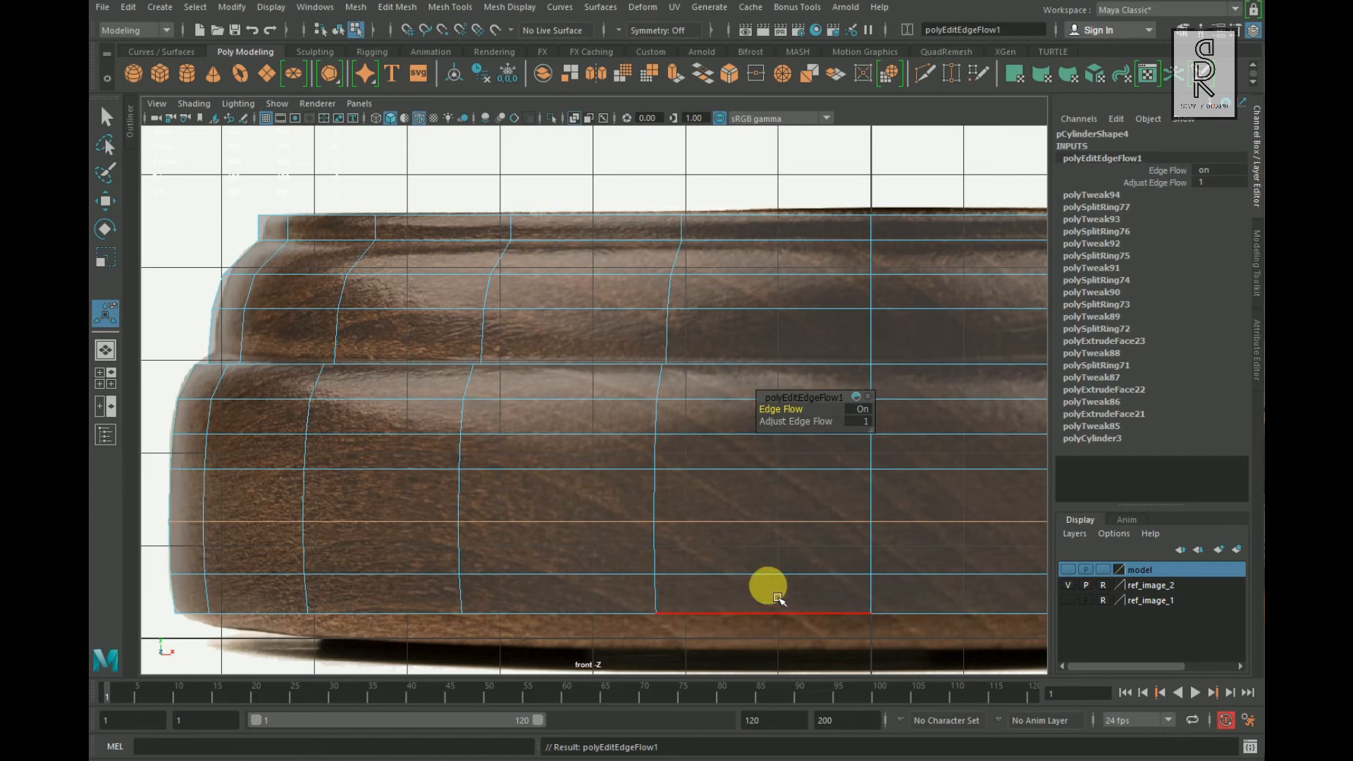
{"action": "scroll", "coordinate": [767, 592], "scroll_direction": "down", "scroll_amount": 2}
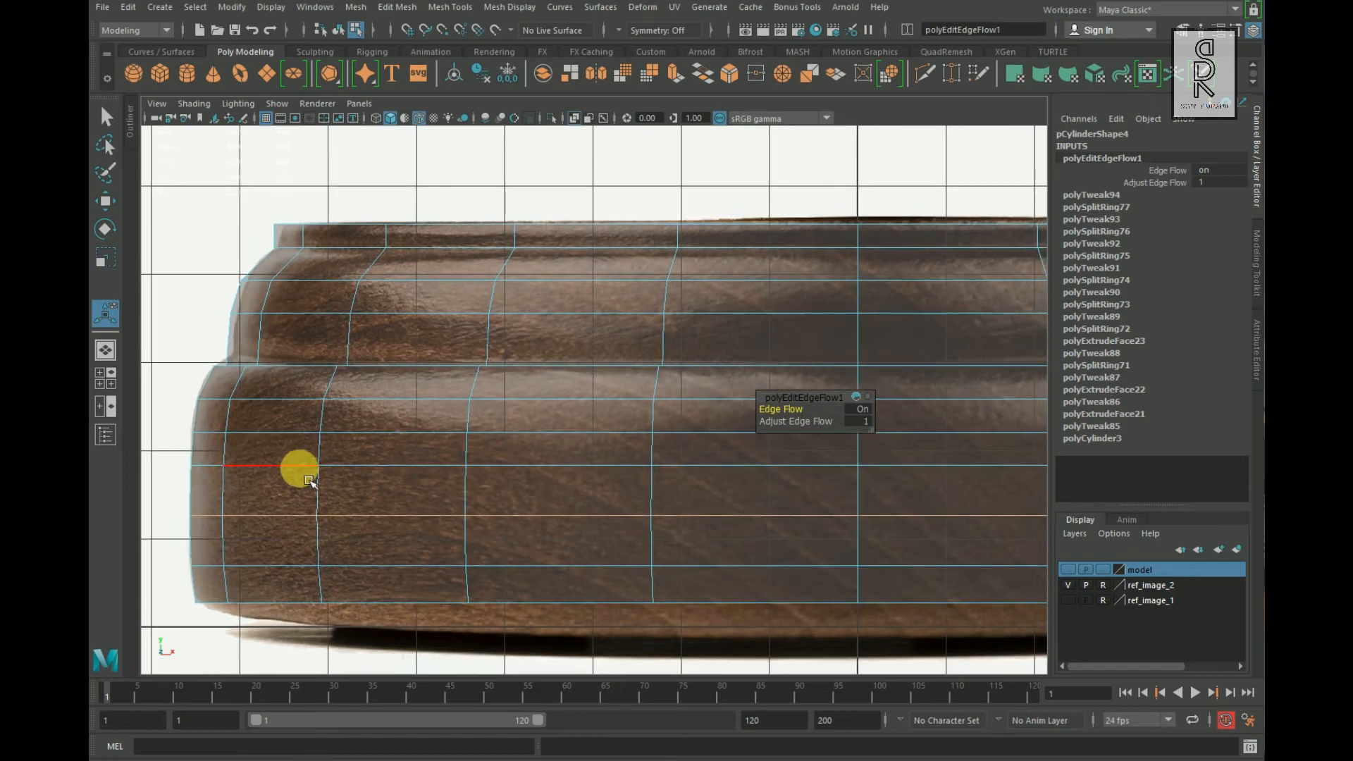
{"action": "double_click", "coordinate": [297, 447]}
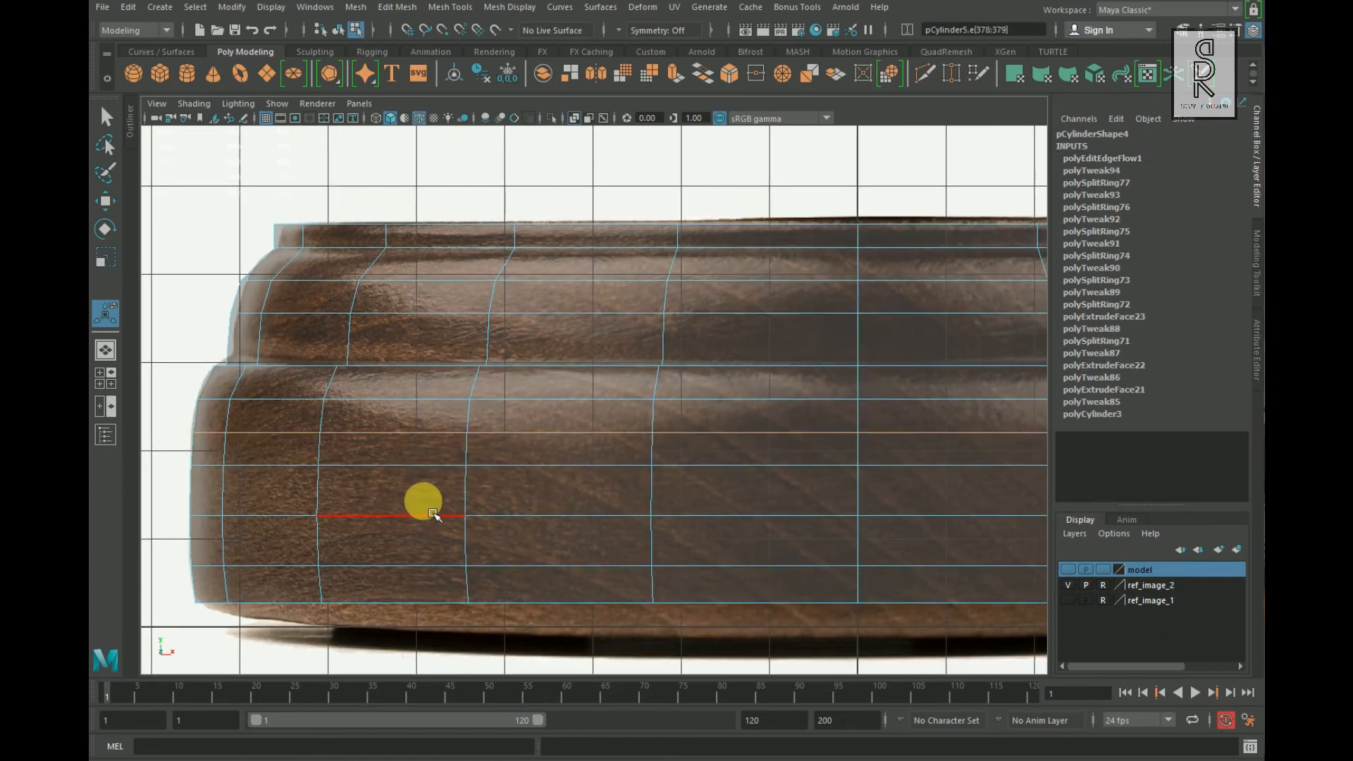
{"action": "key", "text": "g"}
{"action": "double_click", "coordinate": [347, 465]}
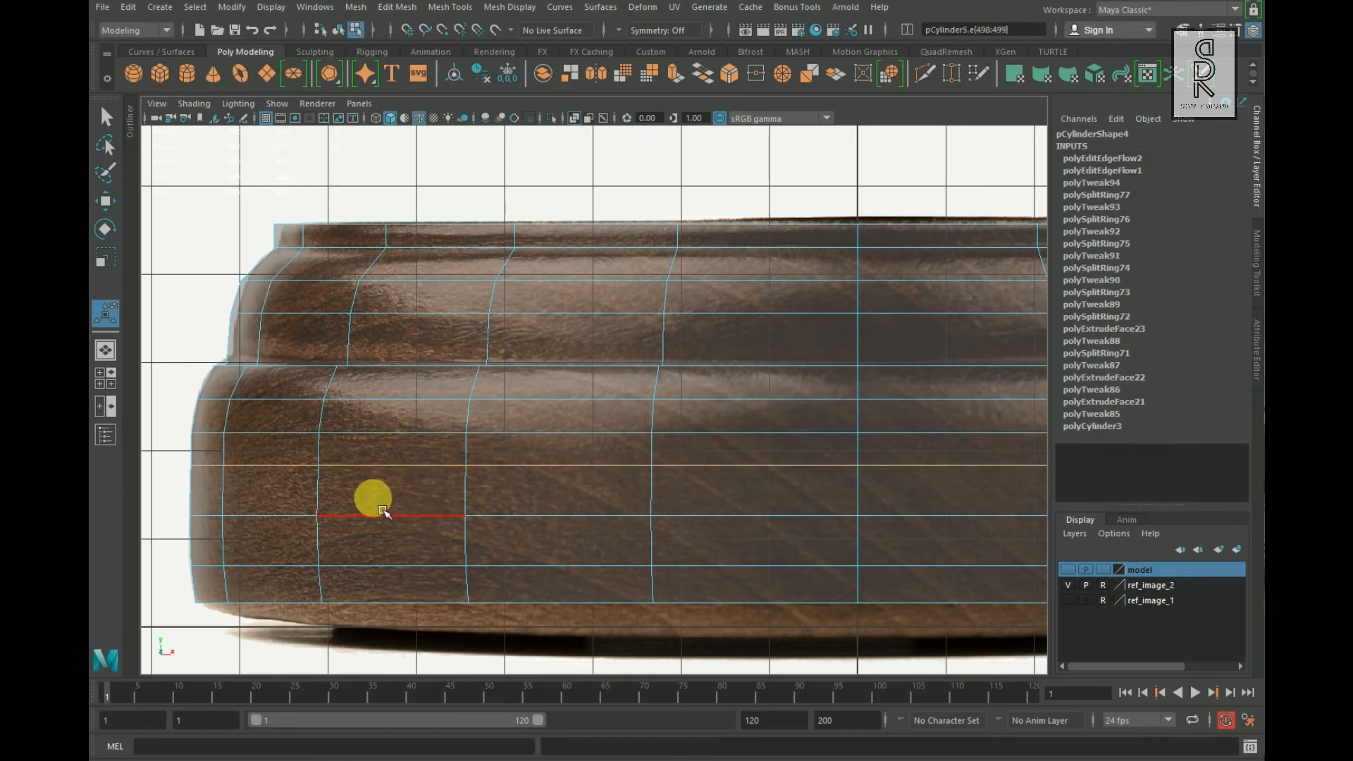
{"action": "key", "text": "g"}
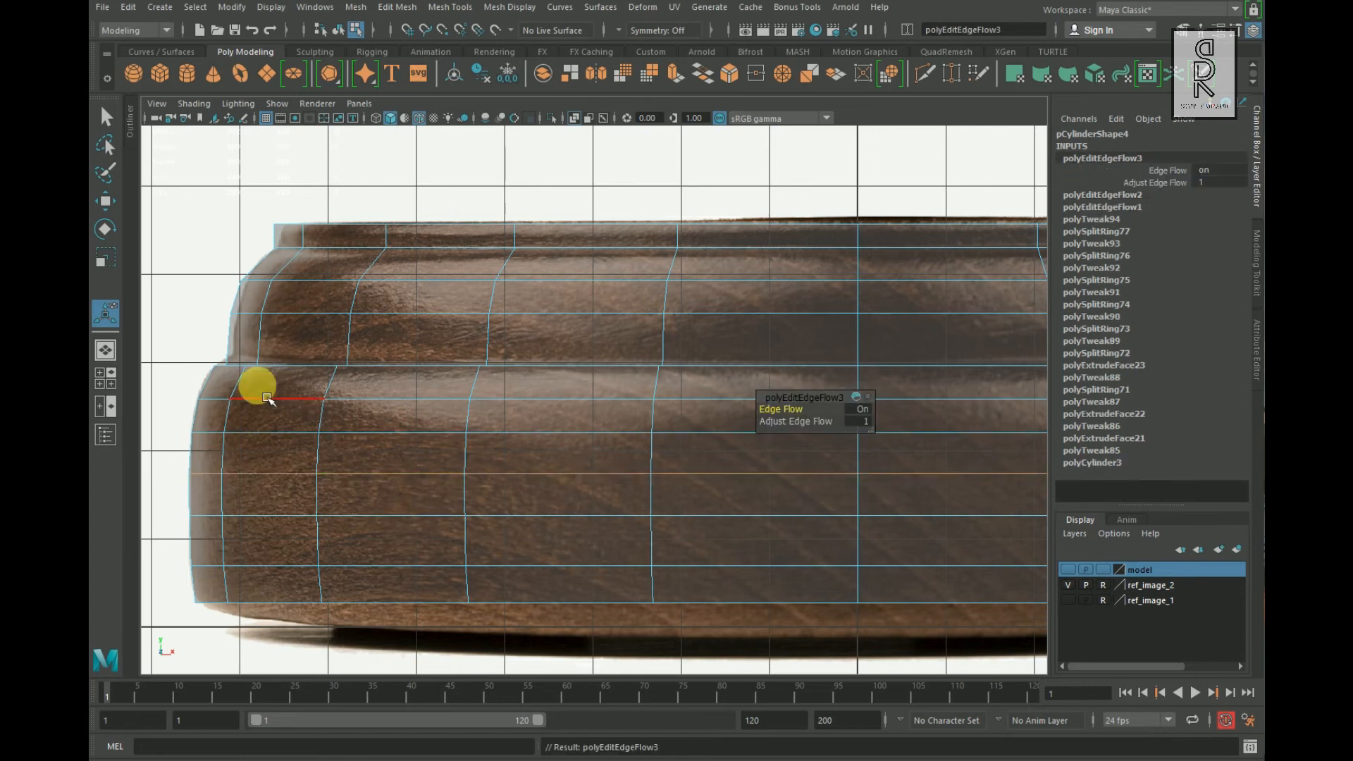
Step: Bevel the edge loop where the thin top rim meets the upper tier
{"action": "double_click", "coordinate": [287, 402]}
{"action": "middle_click_drag", "start_coordinate": [358, 398], "coordinate": [342, 456], "text": "alt"}
{"action": "key", "text": "space"}
{"action": "key", "text": "space"}
{"action": "left_click_drag", "start_coordinate": [767, 392], "coordinate": [468, 392], "text": "alt"}
{"action": "key", "text": "space"}
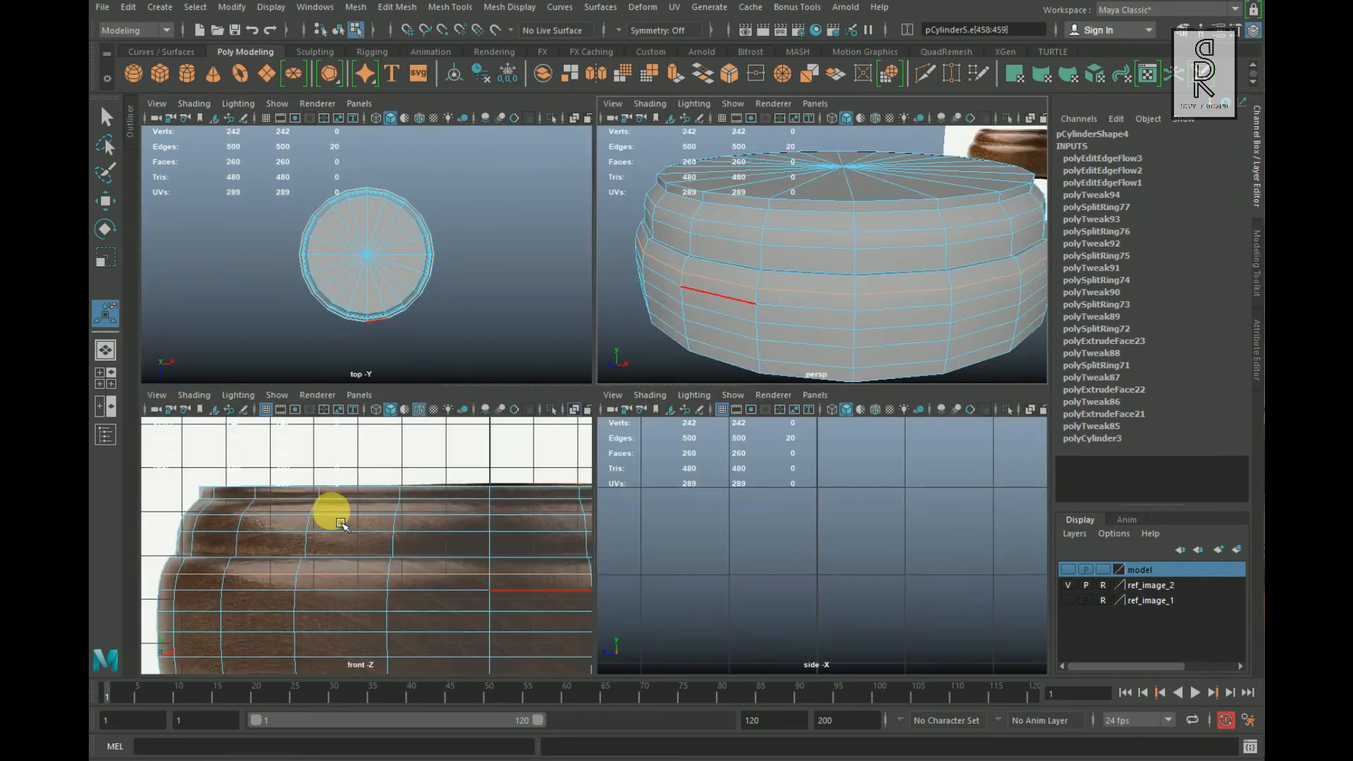
{"action": "key", "text": "space"}
{"action": "middle_click_drag", "start_coordinate": [547, 452], "coordinate": [539, 463], "text": "alt"}
{"action": "scroll", "coordinate": [371, 477], "scroll_direction": "up", "scroll_amount": 2}
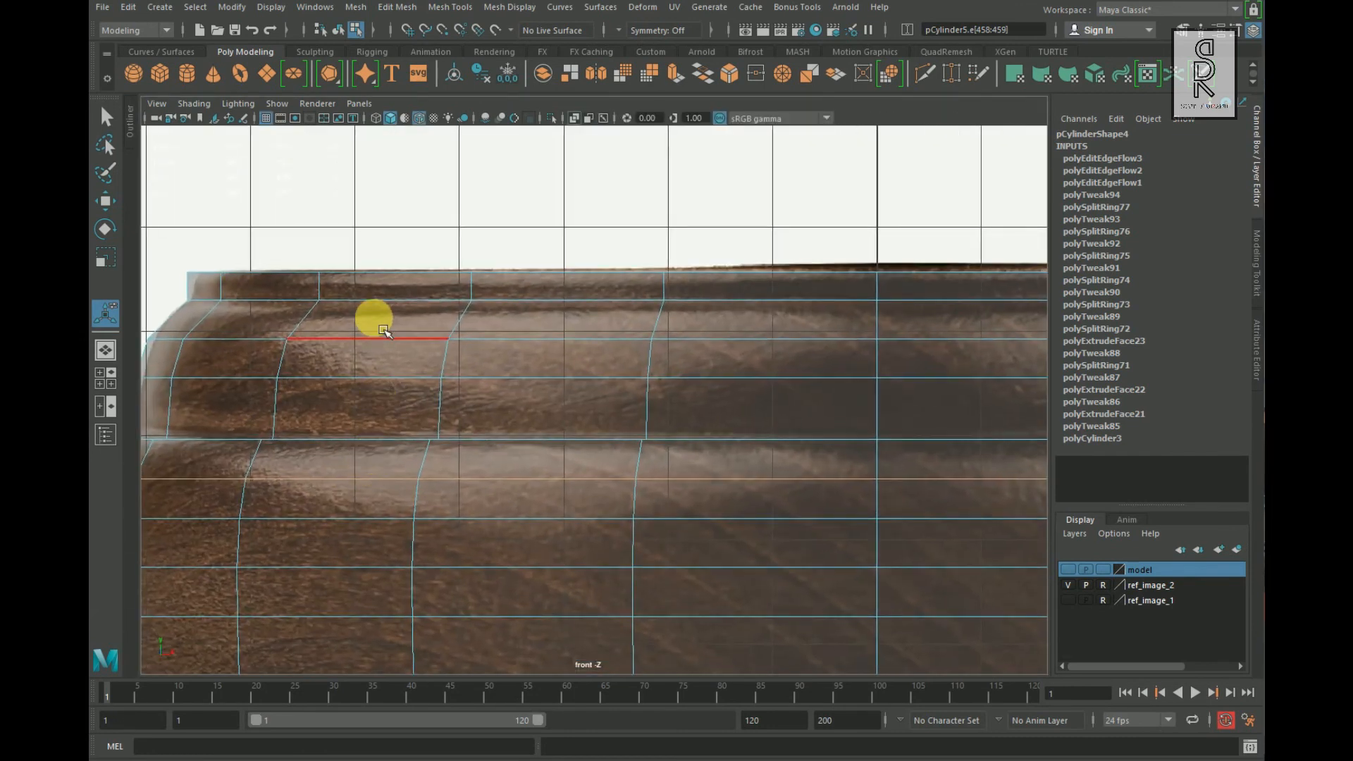
{"action": "left_click", "coordinate": [653, 377]}
{"action": "right_click", "coordinate": [653, 375], "text": "shift"}
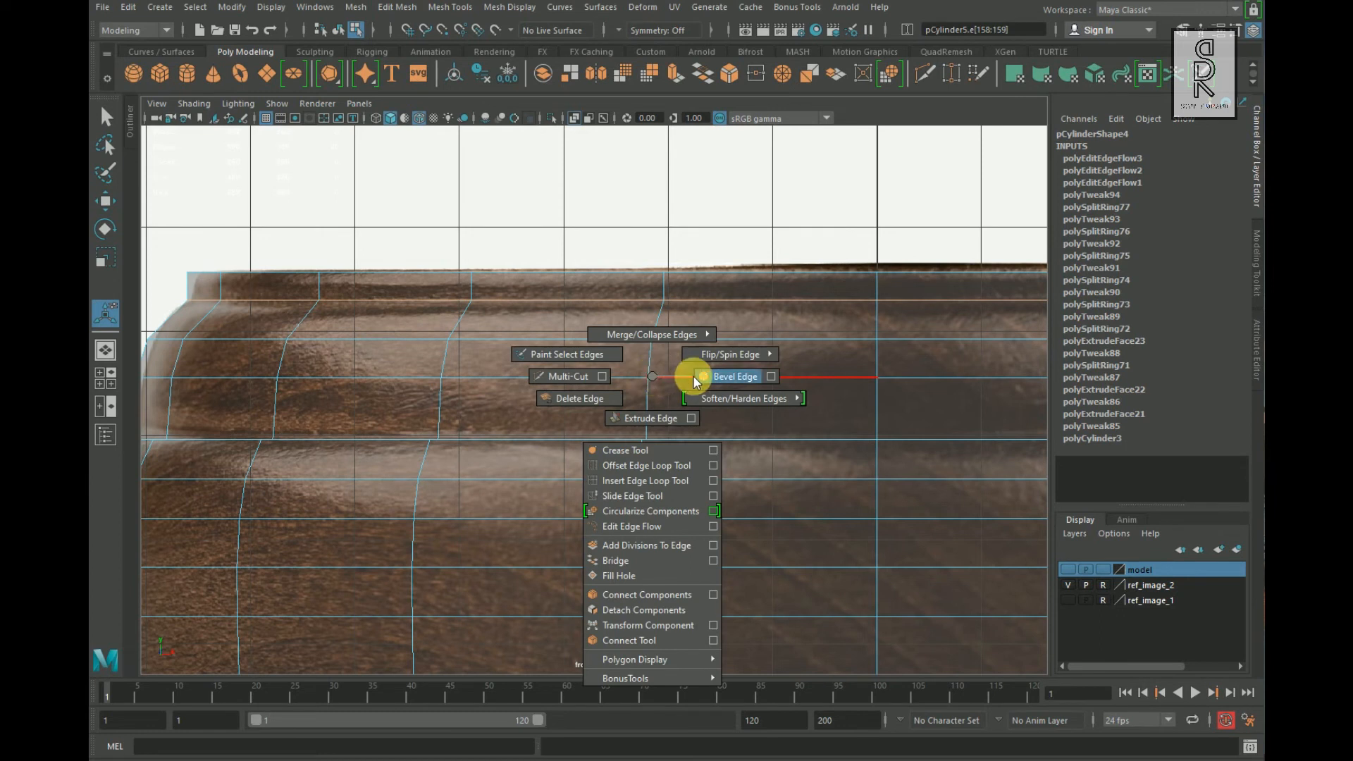
{"action": "right_click_drag", "start_coordinate": [694, 377], "coordinate": [697, 381], "text": "shift"}
{"action": "right_click_drag", "start_coordinate": [666, 426], "coordinate": [507, 430], "text": "alt"}
{"action": "middle_click_drag", "start_coordinate": [469, 427], "coordinate": [533, 429], "text": "alt"}
{"action": "right_click_drag", "start_coordinate": [533, 428], "coordinate": [659, 519], "text": "alt"}
Step: Scale the upper tier's middle and foot edge loops slightly inward to follow the reference profile
{"action": "double_click", "coordinate": [486, 365]}
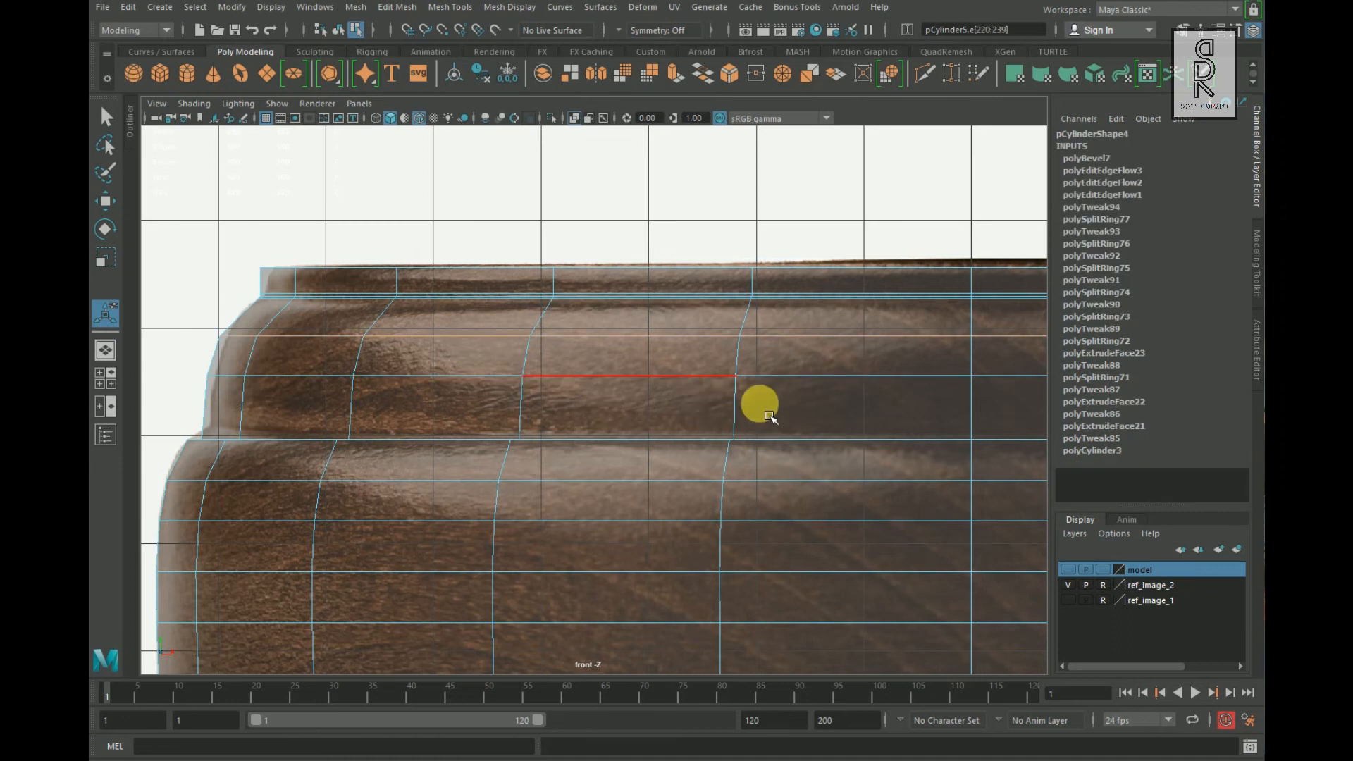
{"action": "scroll", "coordinate": [834, 418], "scroll_direction": "down", "scroll_amount": 1}
{"action": "left_click", "coordinate": [107, 262]}
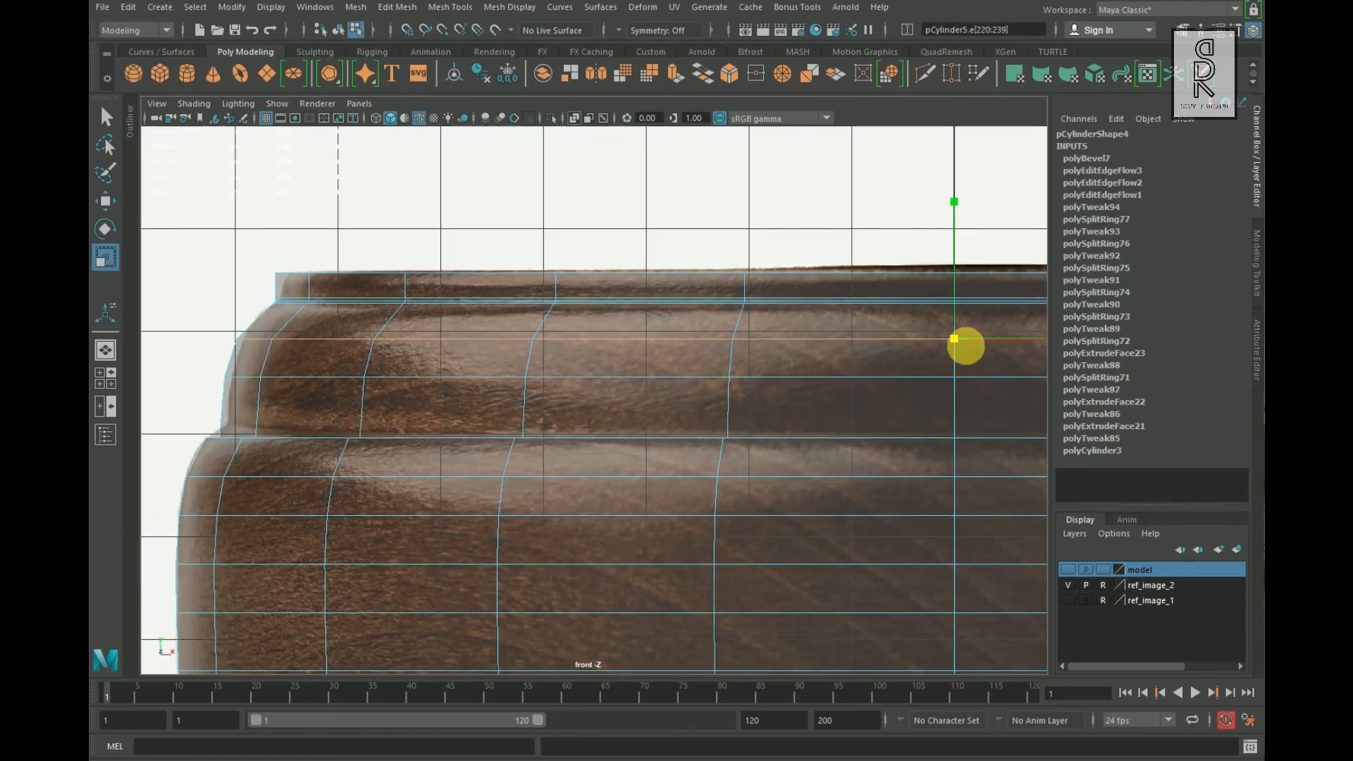
{"action": "double_click", "coordinate": [636, 376]}
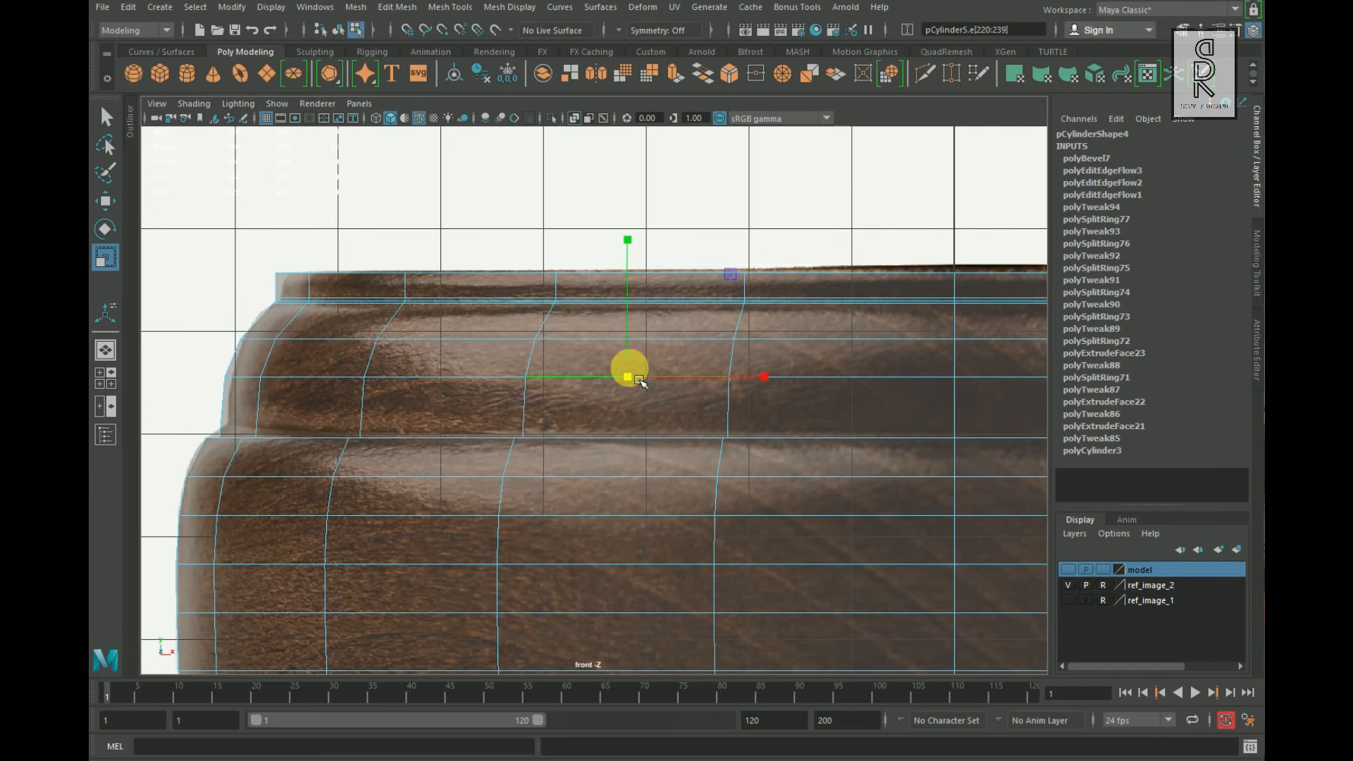
{"action": "key", "text": "space"}
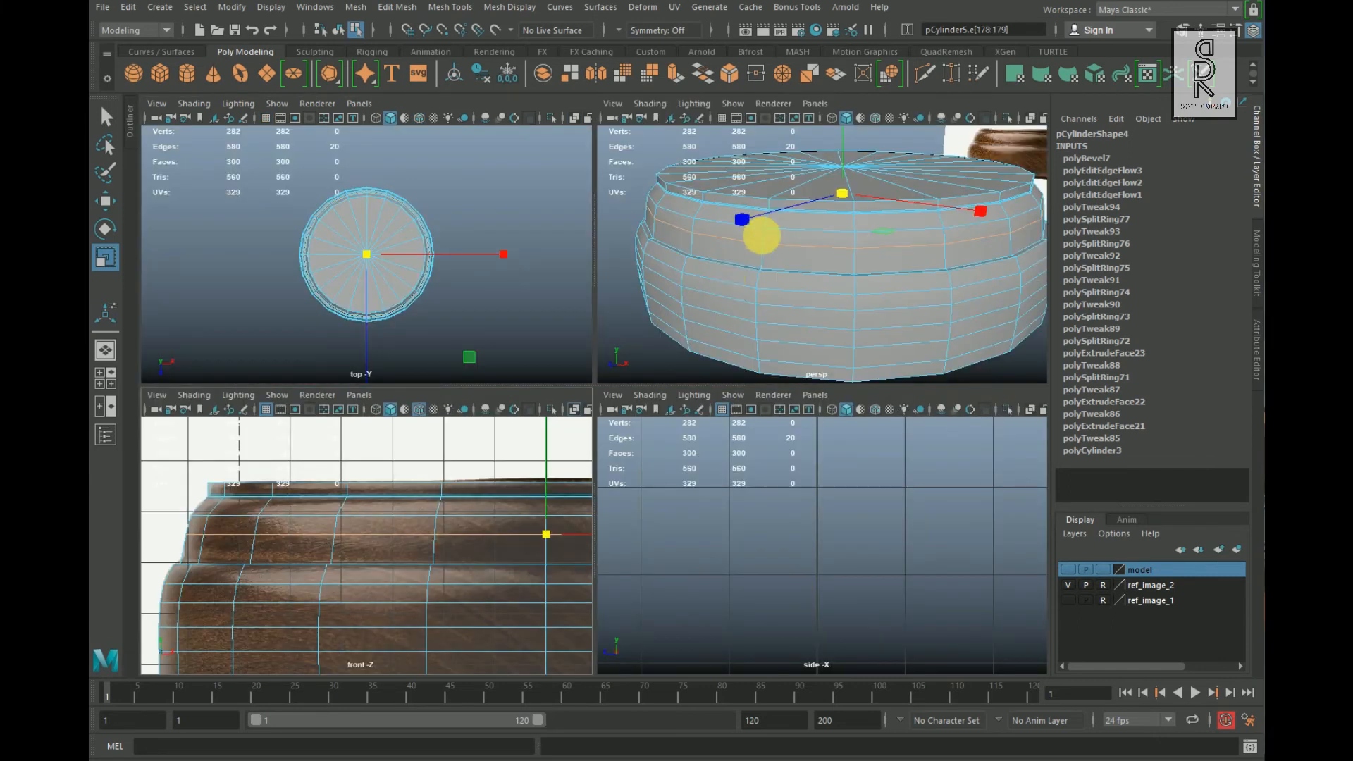
{"action": "key", "text": "space"}
{"action": "key", "text": "space"}
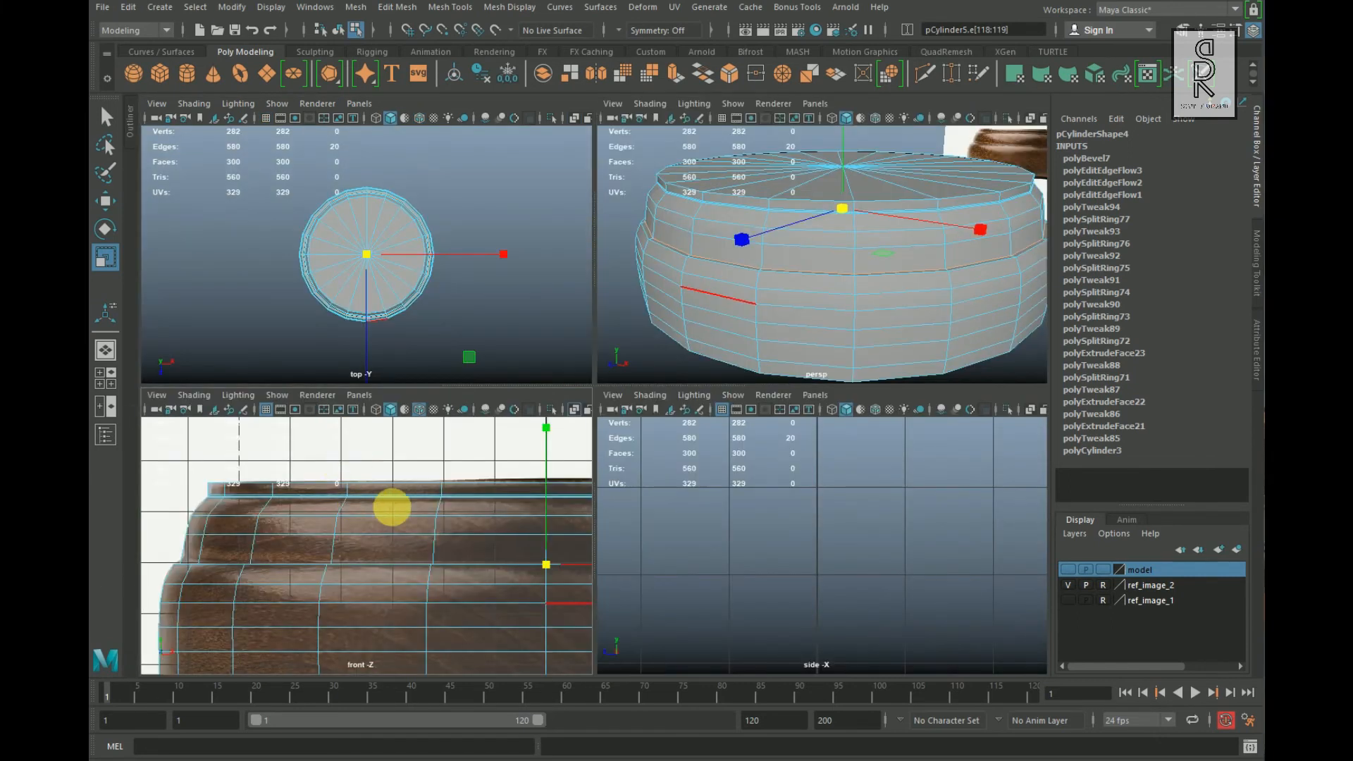
{"action": "key", "text": "space"}
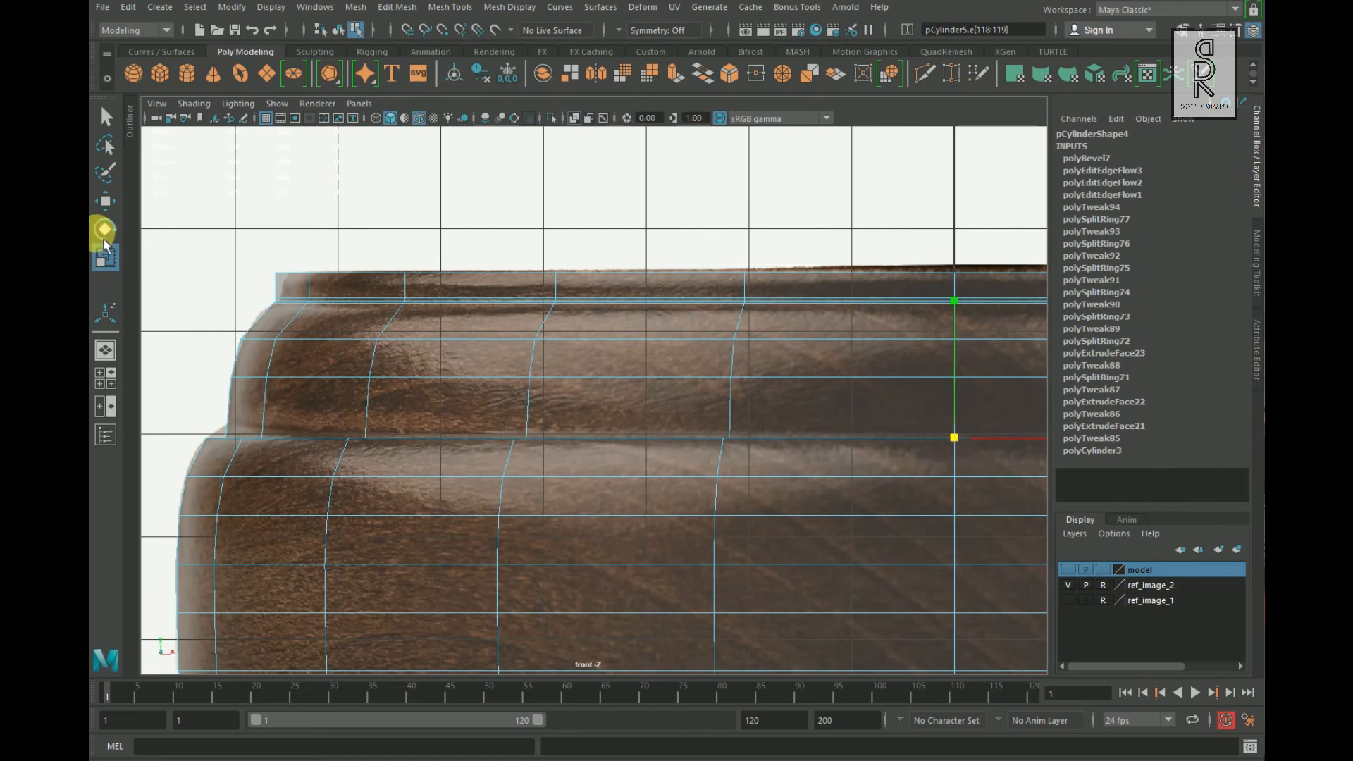
{"action": "left_click", "coordinate": [106, 232]}
Step: Select the rows of vertices where the two tiers meet and move them up slightly
{"action": "scroll", "coordinate": [567, 472], "scroll_direction": "down", "scroll_amount": 2}
{"action": "middle_click_drag", "start_coordinate": [567, 472], "coordinate": [510, 457], "text": "alt"}
{"action": "left_click", "coordinate": [106, 206]}
{"action": "scroll", "coordinate": [475, 418], "scroll_direction": "down", "scroll_amount": 1}
{"action": "right_click_drag", "start_coordinate": [475, 418], "coordinate": [401, 384]}
{"action": "left_click_drag", "start_coordinate": [240, 395], "coordinate": [1283, 434]}
{"action": "middle_click_drag", "start_coordinate": [936, 546], "coordinate": [551, 555], "text": "alt"}
{"action": "left_click_drag", "start_coordinate": [911, 397], "coordinate": [1019, 468], "text": "shift"}
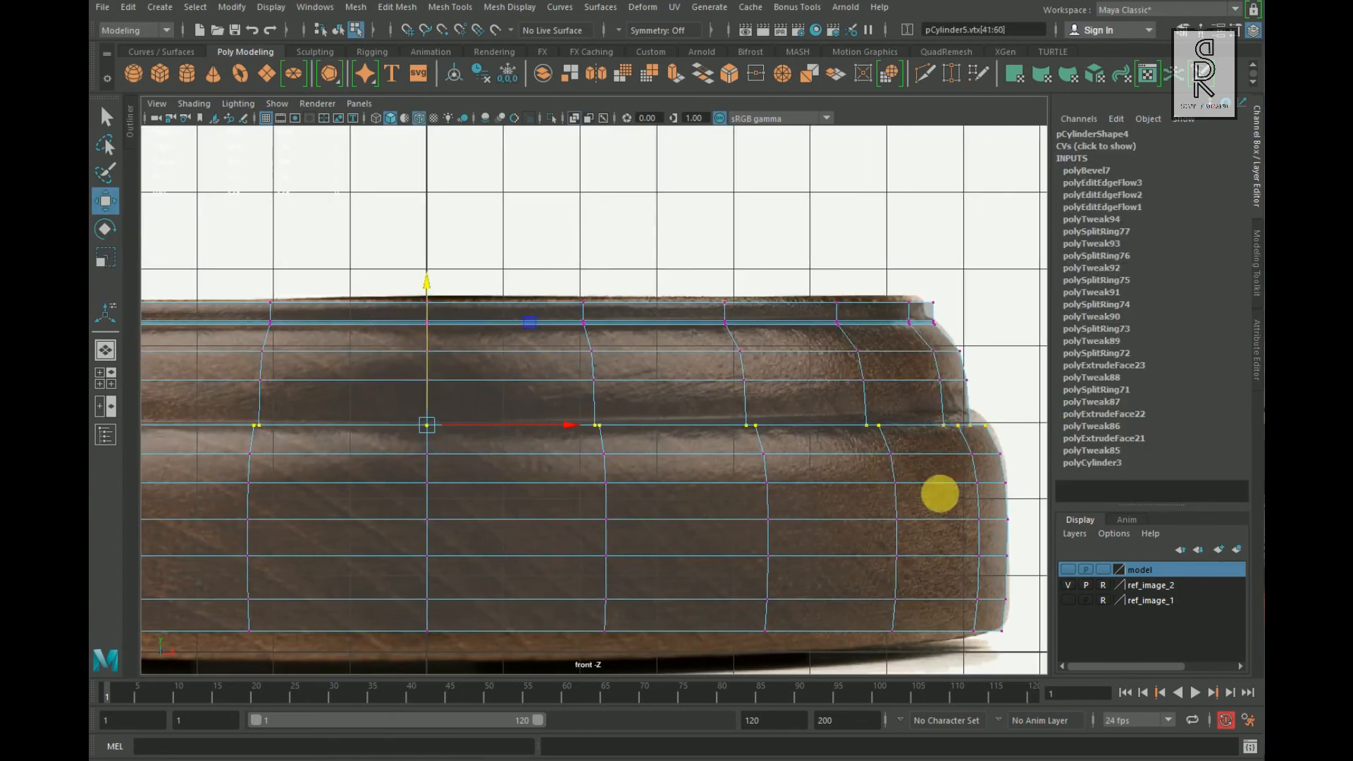
{"action": "scroll", "coordinate": [283, 533], "scroll_direction": "up", "scroll_amount": 2}
{"action": "middle_click_drag", "start_coordinate": [243, 539], "coordinate": [797, 534], "text": "alt"}
{"action": "left_click_drag", "start_coordinate": [933, 396], "coordinate": [933, 387]}
Step: Adjust the scale of the upper tier's upper edge loop slightly to fit the reference outline
{"action": "right_click_drag", "start_coordinate": [282, 339], "coordinate": [288, 299]}
{"action": "double_click", "coordinate": [291, 420]}
{"action": "left_click", "coordinate": [108, 261]}
{"action": "left_click_drag", "start_coordinate": [932, 422], "coordinate": [929, 413]}
{"action": "double_click", "coordinate": [282, 463]}
{"action": "left_click", "coordinate": [107, 201]}
Step: Move the topmost vertices of the rim up slightly and scale them inward to match the reference's top edge
{"action": "scroll", "coordinate": [698, 504], "scroll_direction": "down", "scroll_amount": 1}
{"action": "middle_click_drag", "start_coordinate": [557, 363], "coordinate": [492, 420], "text": "alt"}
{"action": "right_click_drag", "start_coordinate": [389, 352], "coordinate": [325, 346]}
{"action": "scroll", "coordinate": [559, 496], "scroll_direction": "down", "scroll_amount": 6}
{"action": "middle_click_drag", "start_coordinate": [559, 497], "coordinate": [534, 499], "text": "alt"}
{"action": "left_click_drag", "start_coordinate": [396, 347], "coordinate": [945, 375]}
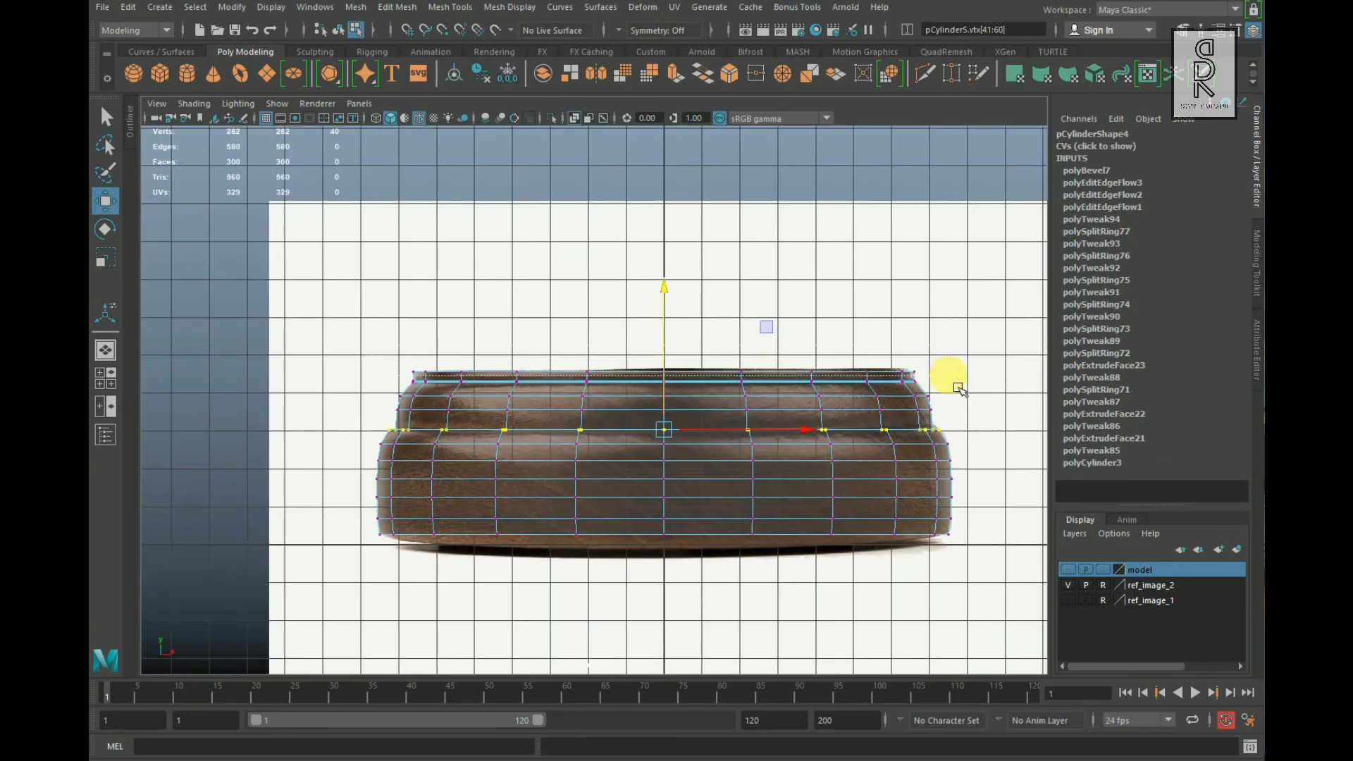
{"action": "scroll", "coordinate": [772, 416], "scroll_direction": "up", "scroll_amount": 6}
{"action": "left_click_drag", "start_coordinate": [738, 302], "coordinate": [738, 299]}
{"action": "scroll", "coordinate": [733, 303], "scroll_direction": "up", "scroll_amount": 1}
{"action": "left_click", "coordinate": [107, 259]}
{"action": "left_click_drag", "start_coordinate": [733, 354], "coordinate": [731, 354]}
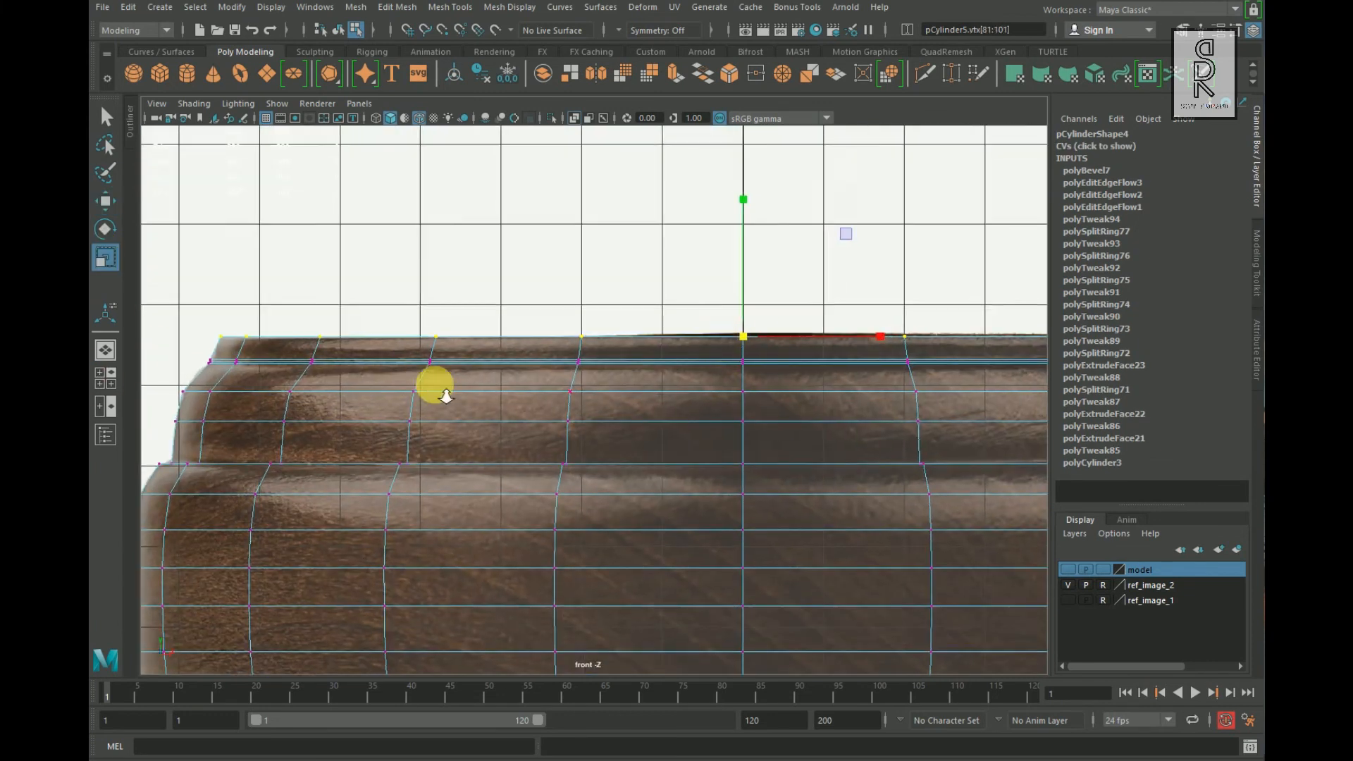
Step: Insert an edge loop around the thin top rim
{"action": "scroll", "coordinate": [445, 393], "scroll_direction": "up", "scroll_amount": 1}
{"action": "right_click_drag", "start_coordinate": [329, 346], "coordinate": [328, 303]}
{"action": "left_click", "coordinate": [288, 344]}
{"action": "right_click_drag", "start_coordinate": [509, 365], "coordinate": [613, 436], "text": "ctrl"}
Step: Turn on smooth mesh preview for the sound block, return to object selection and inspect it from below in perspective
{"action": "key", "text": "space"}
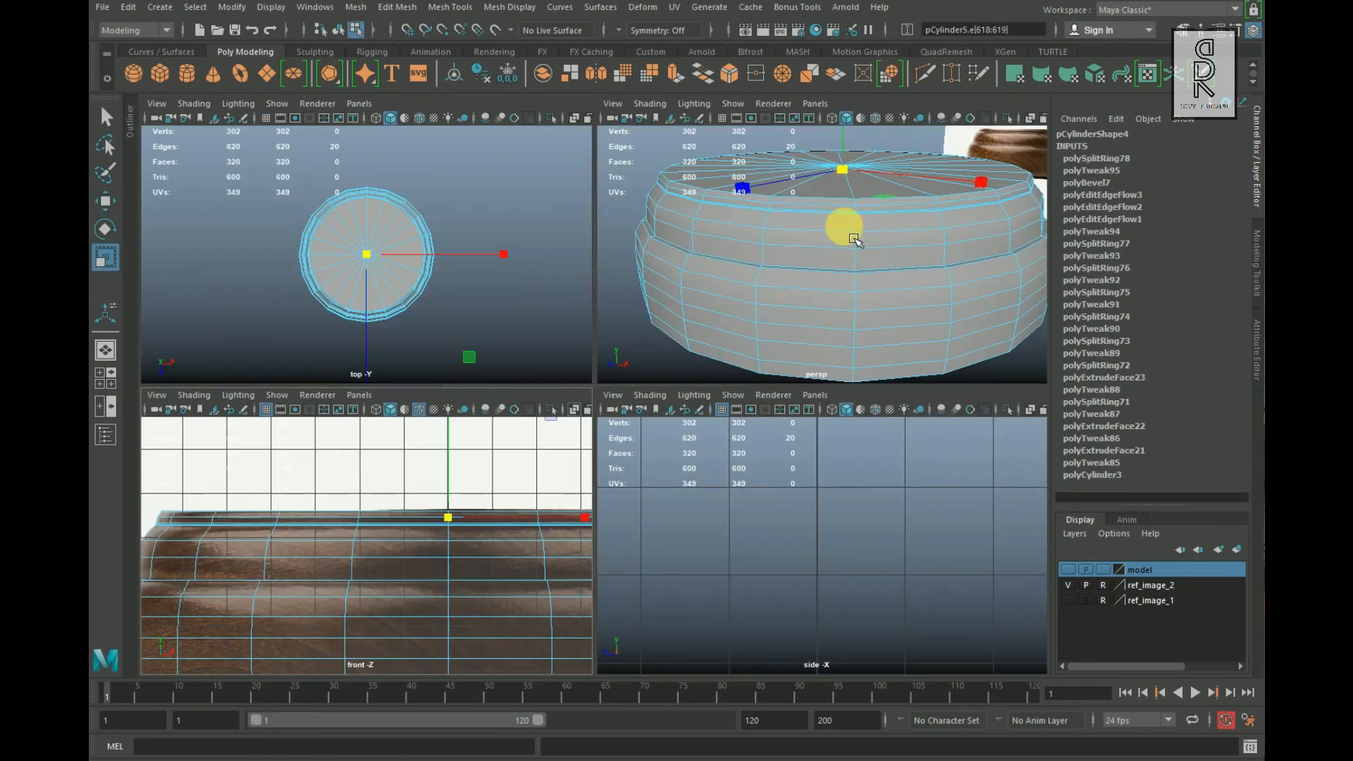
{"action": "key", "text": "space"}
{"action": "key", "text": "3"}
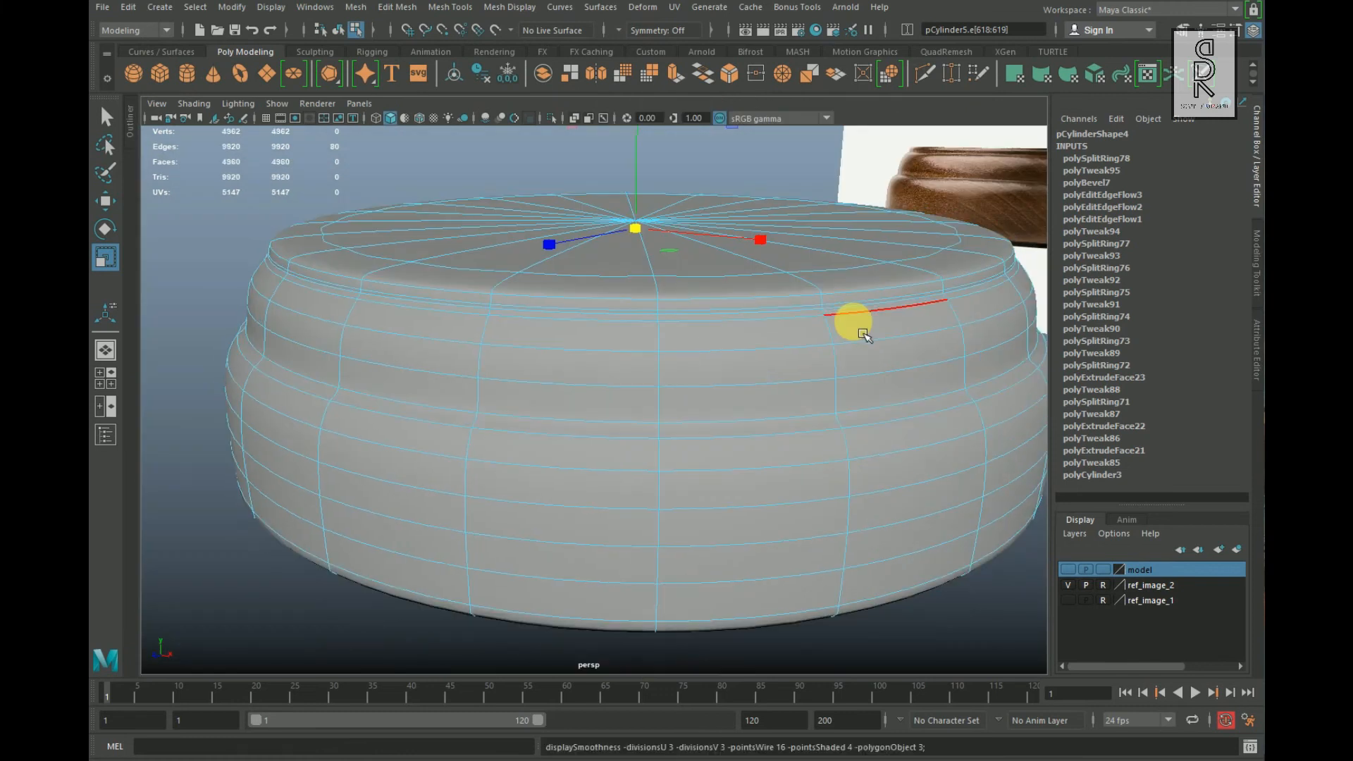
{"action": "right_click_drag", "start_coordinate": [438, 357], "coordinate": [525, 310]}
{"action": "scroll", "coordinate": [417, 593], "scroll_direction": "down", "scroll_amount": 2}
{"action": "left_click", "coordinate": [546, 591]}
{"action": "scroll", "coordinate": [547, 591], "scroll_direction": "down", "scroll_amount": 3}
{"action": "left_click_drag", "start_coordinate": [548, 591], "coordinate": [588, 416], "text": "alt"}
{"action": "left_click", "coordinate": [587, 416]}
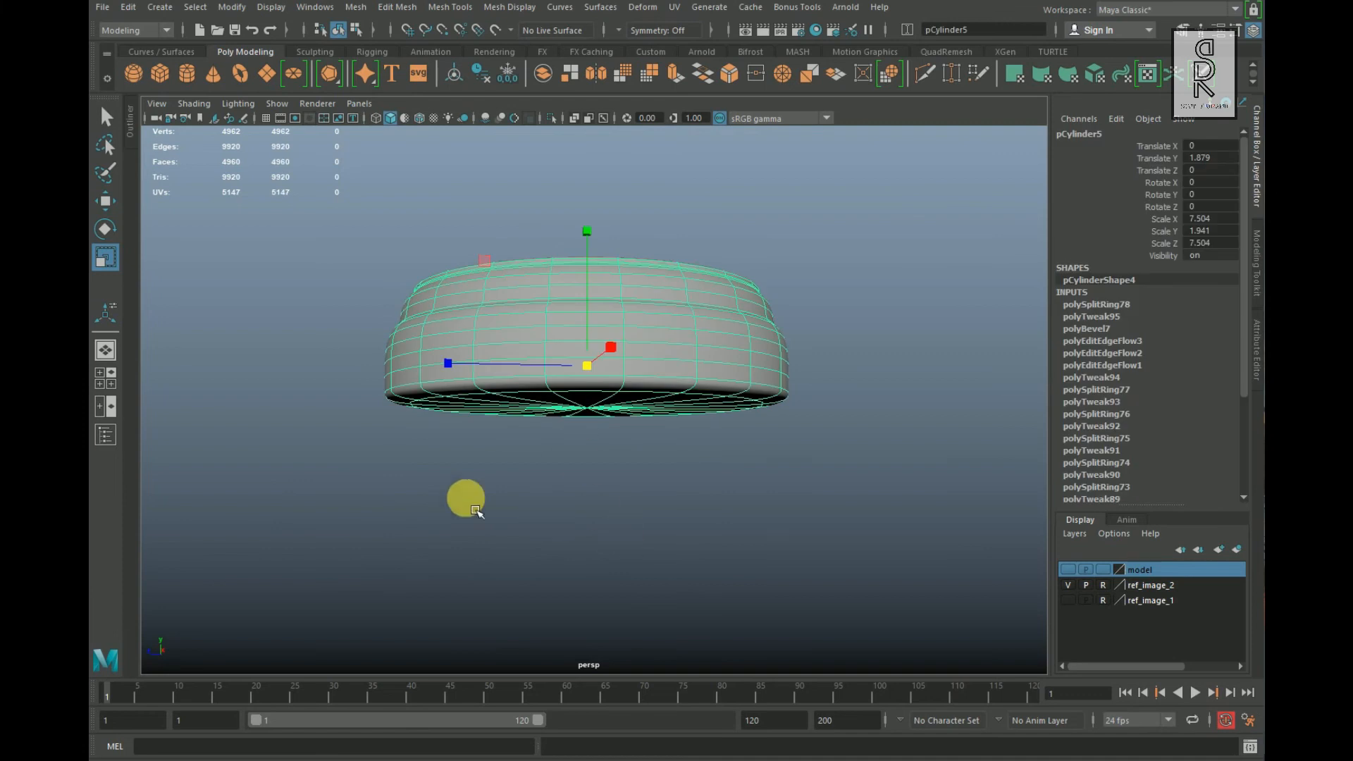
Step: Scale the whole sound block up uniformly to about 7.623 in X and Z and 1.971 in Y
{"action": "key", "text": "space"}
{"action": "key", "text": "space"}
{"action": "scroll", "coordinate": [583, 533], "scroll_direction": "down", "scroll_amount": 5}
{"action": "middle_click_drag", "start_coordinate": [526, 539], "coordinate": [465, 474], "text": "alt"}
{"action": "scroll", "coordinate": [606, 536], "scroll_direction": "up", "scroll_amount": 3}
{"action": "middle_click_drag", "start_coordinate": [615, 543], "coordinate": [625, 466], "text": "alt"}
{"action": "right_click_drag", "start_coordinate": [591, 338], "coordinate": [654, 324]}
{"action": "left_click_drag", "start_coordinate": [647, 359], "coordinate": [653, 359]}
{"action": "scroll", "coordinate": [700, 379], "scroll_direction": "down", "scroll_amount": 2}
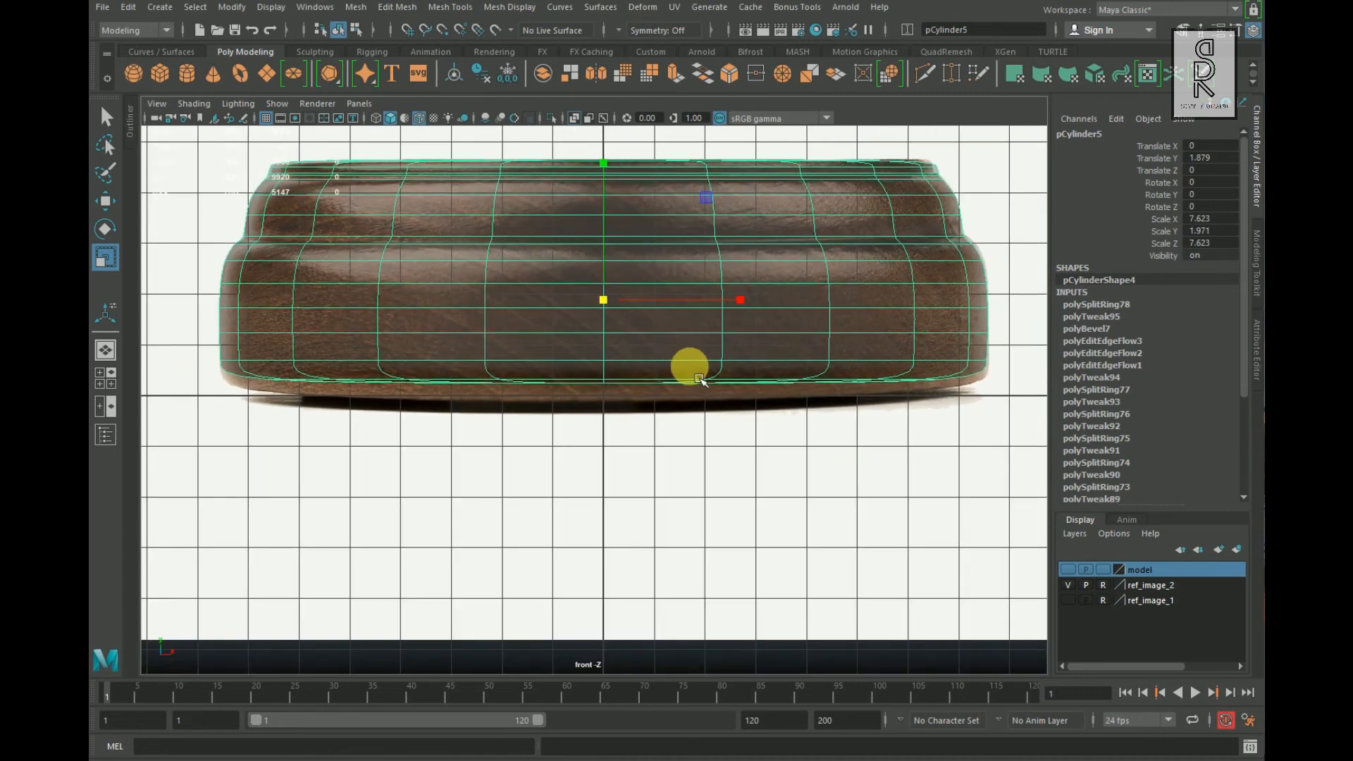
Step: Select only the sound block's bottom faces and move them down to the reference's base line
{"action": "right_click_drag", "start_coordinate": [473, 339], "coordinate": [465, 380]}
{"action": "left_click_drag", "start_coordinate": [257, 407], "coordinate": [226, 368]}
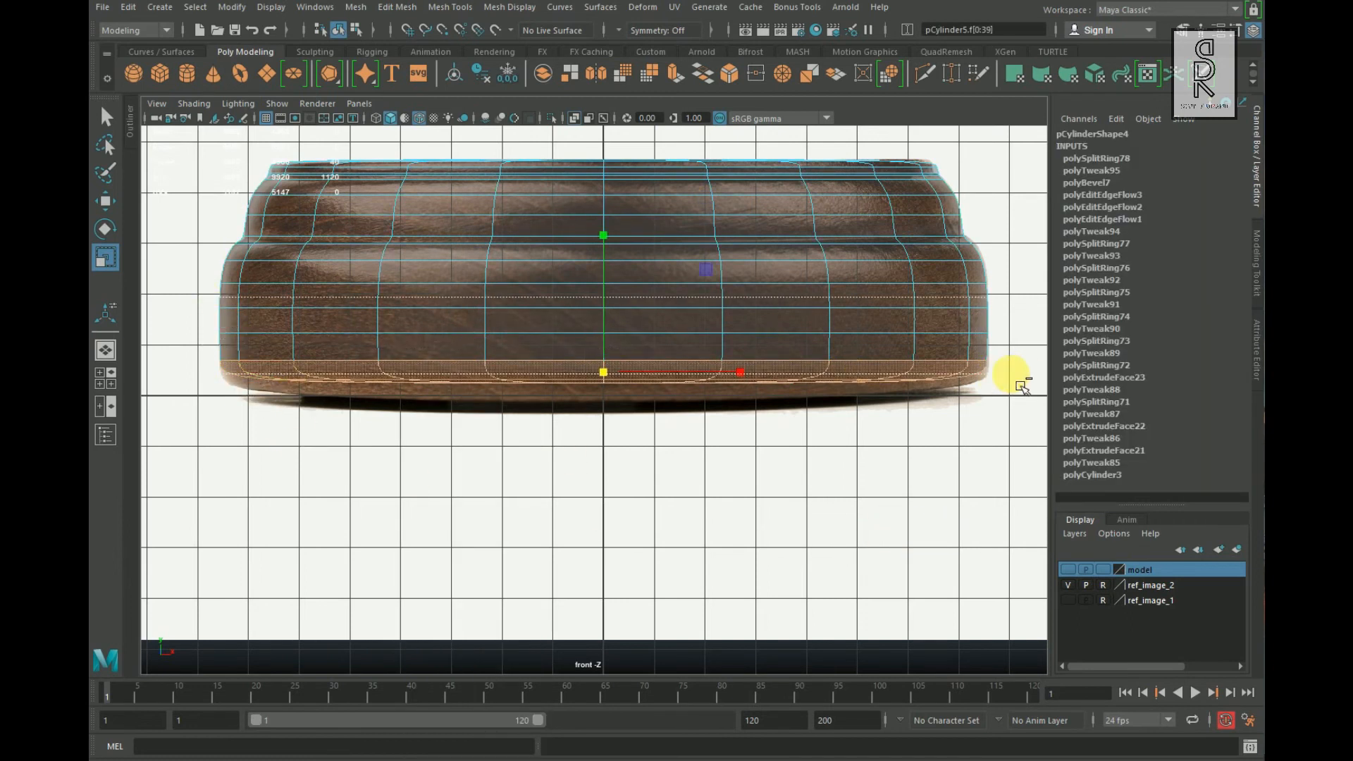
{"action": "left_click_drag", "start_coordinate": [1012, 374], "coordinate": [1013, 373], "text": "ctrl"}
{"action": "left_click", "coordinate": [105, 203]}
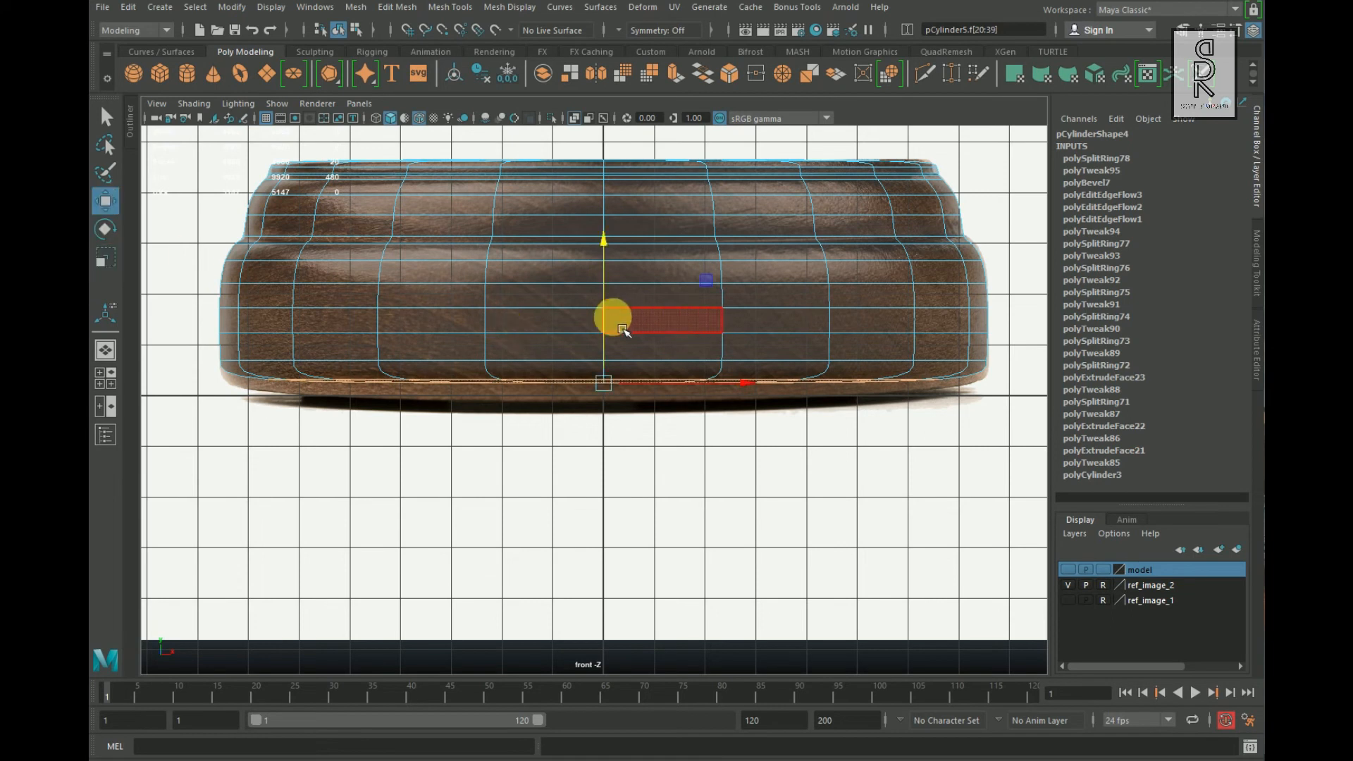
{"action": "left_click_drag", "start_coordinate": [610, 329], "coordinate": [609, 345]}
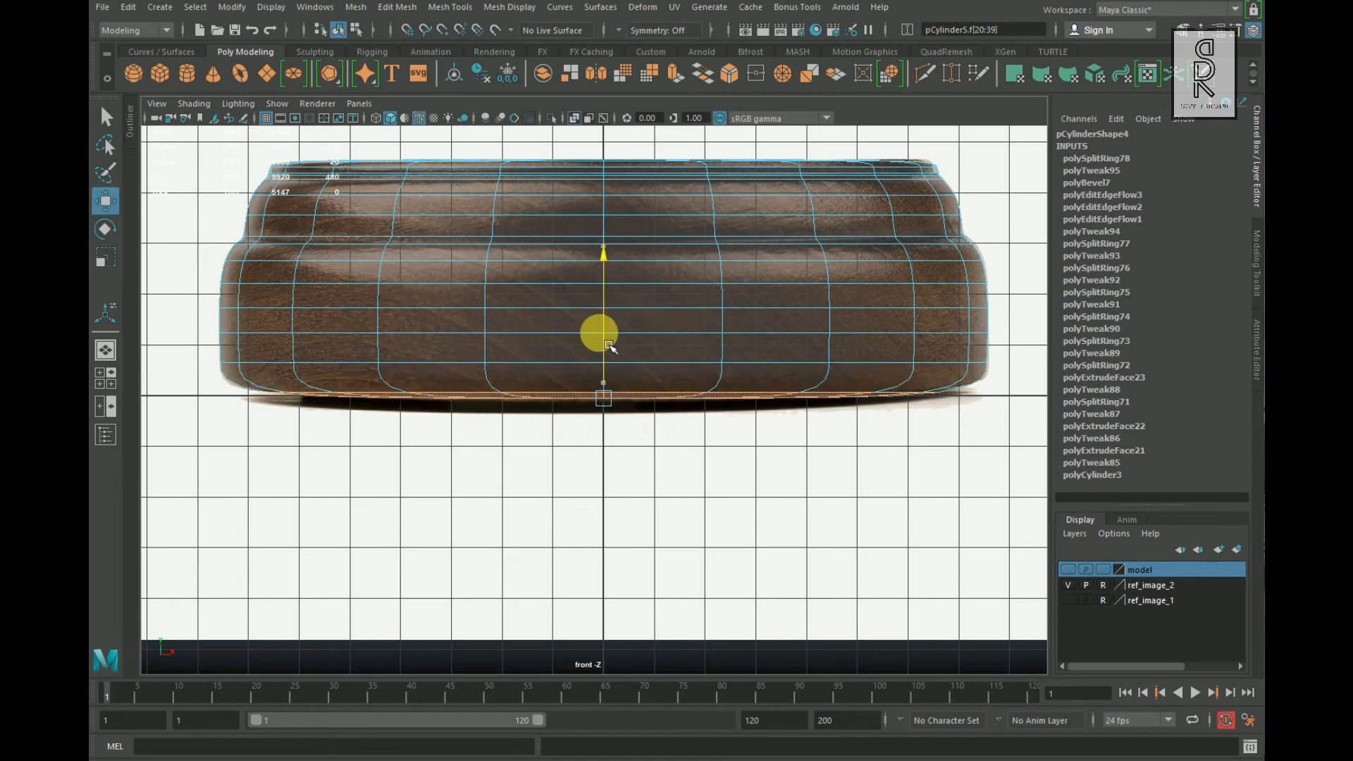
{"action": "right_click_drag", "start_coordinate": [387, 392], "coordinate": [493, 421], "text": "alt"}
{"action": "key", "text": "space"}
{"action": "left_click_drag", "start_coordinate": [829, 221], "coordinate": [815, 344], "text": "alt"}
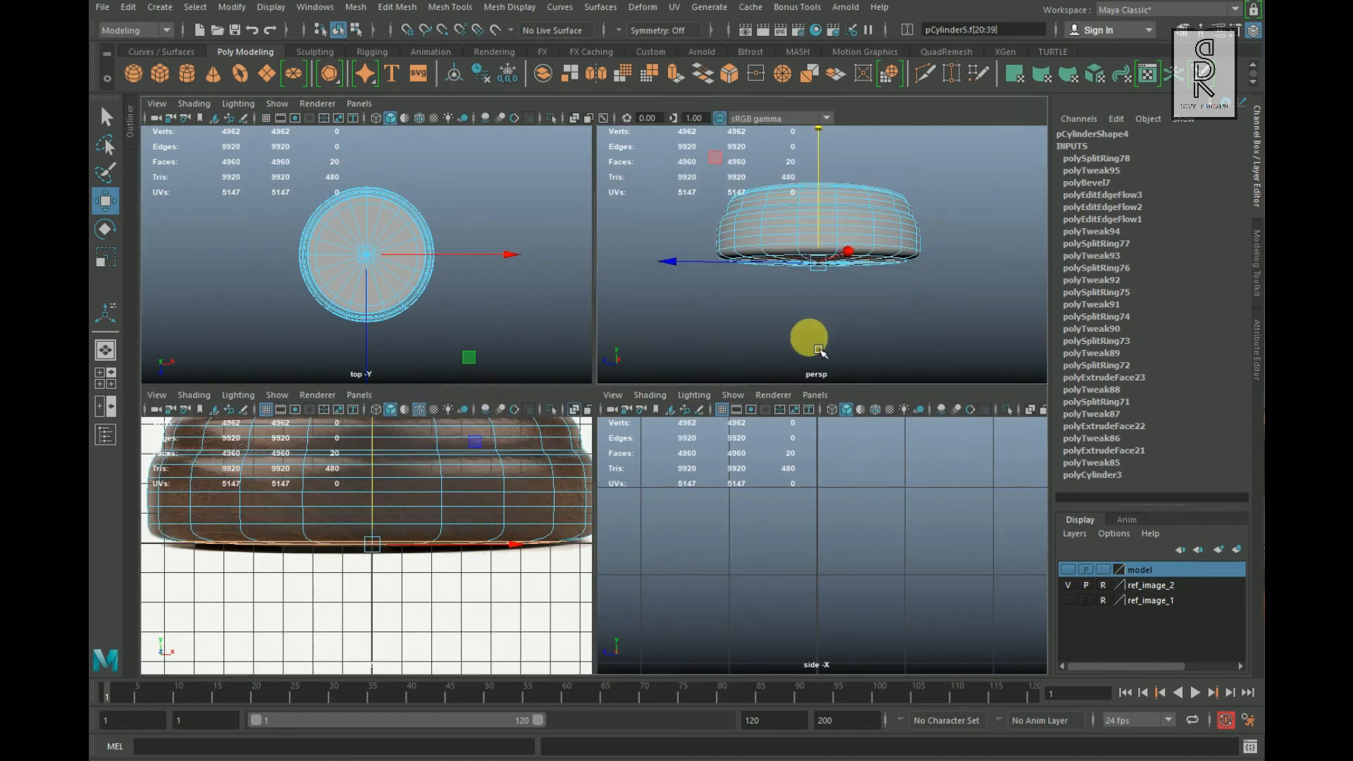
Step: Turn off the sound block's smooth mesh preview and select all the triangular faces around its bottom centre vertex
{"action": "key", "text": "space"}
{"action": "left_click", "coordinate": [807, 306]}
{"action": "left_click_drag", "start_coordinate": [721, 444], "coordinate": [731, 369], "text": "alt"}
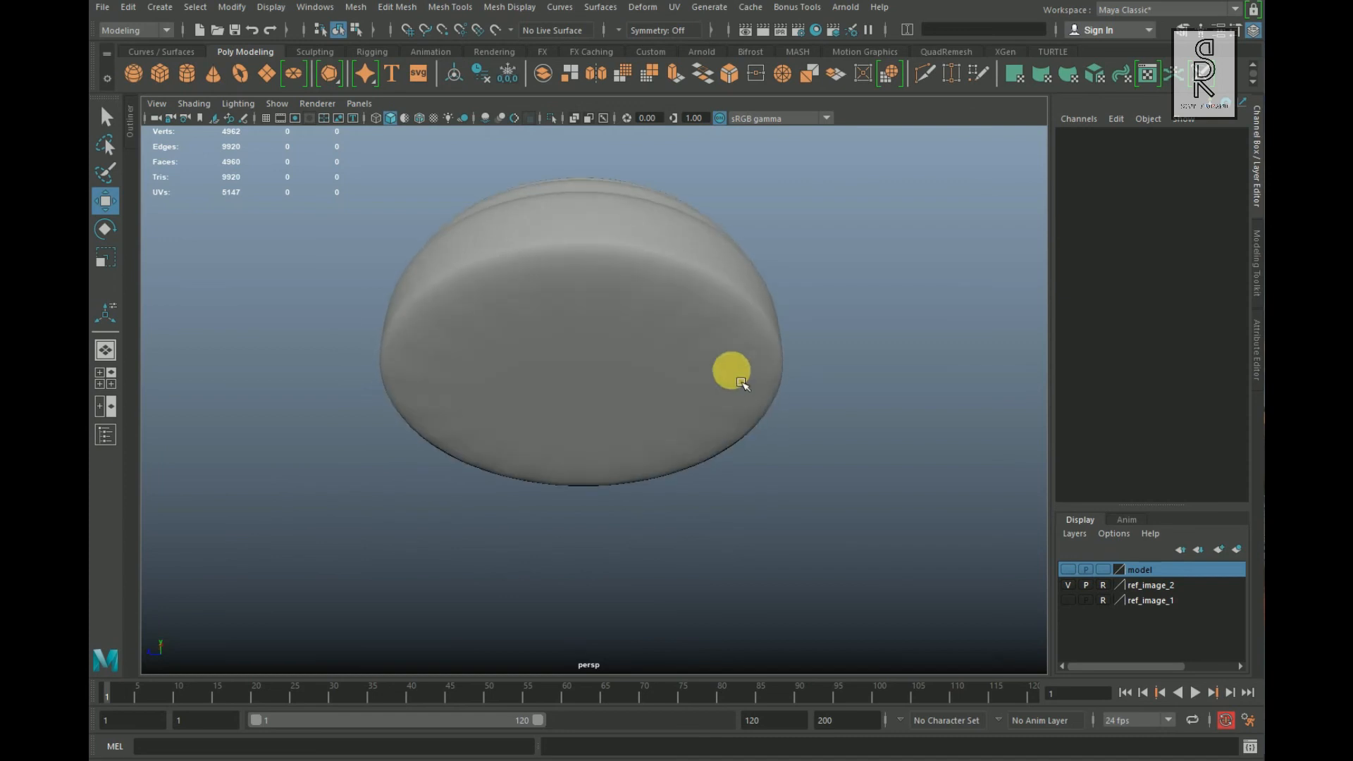
{"action": "left_click", "coordinate": [626, 421]}
{"action": "right_click_drag", "start_coordinate": [591, 449], "coordinate": [627, 465], "text": "alt"}
{"action": "left_click_drag", "start_coordinate": [628, 464], "coordinate": [630, 474], "text": "alt"}
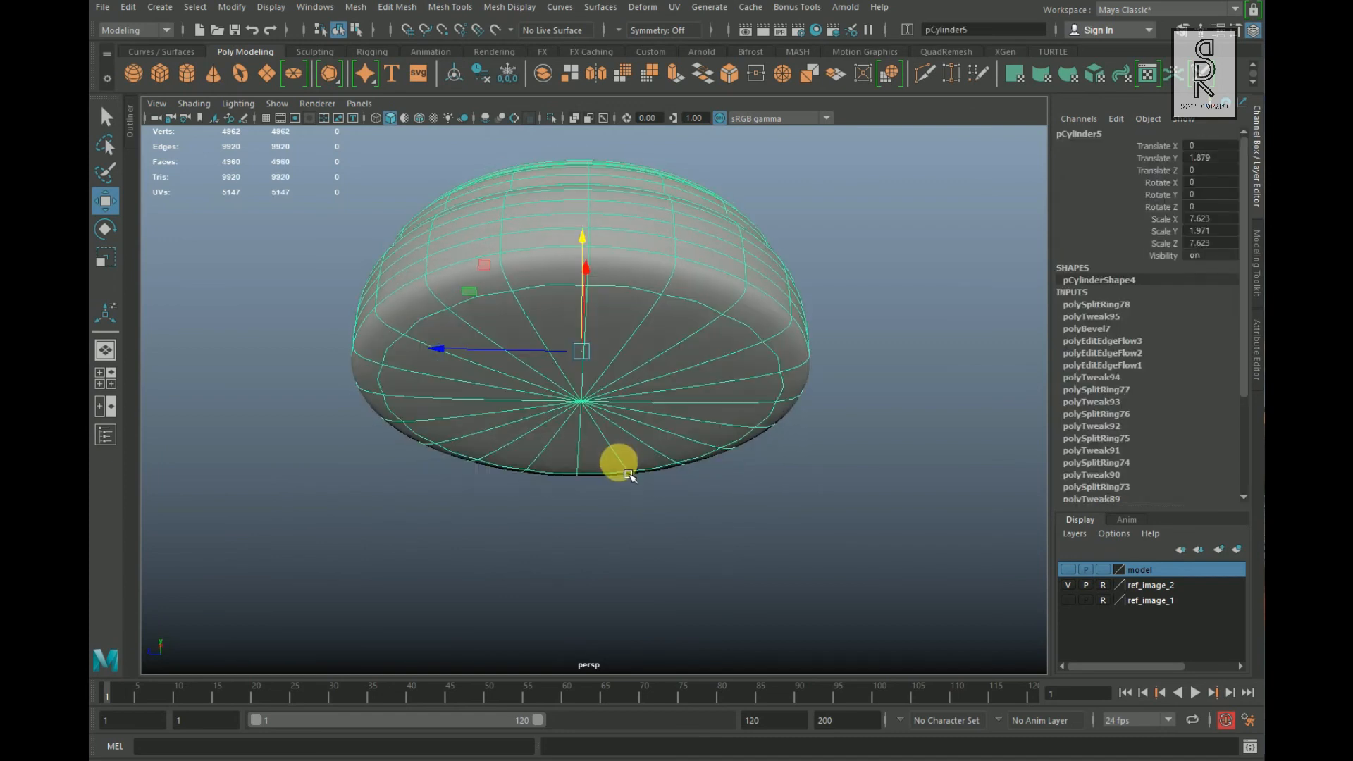
{"action": "key", "text": "1"}
{"action": "right_click_drag", "start_coordinate": [636, 453], "coordinate": [671, 432], "text": "alt"}
{"action": "right_click_drag", "start_coordinate": [653, 336], "coordinate": [552, 331]}
{"action": "left_click", "coordinate": [577, 405]}
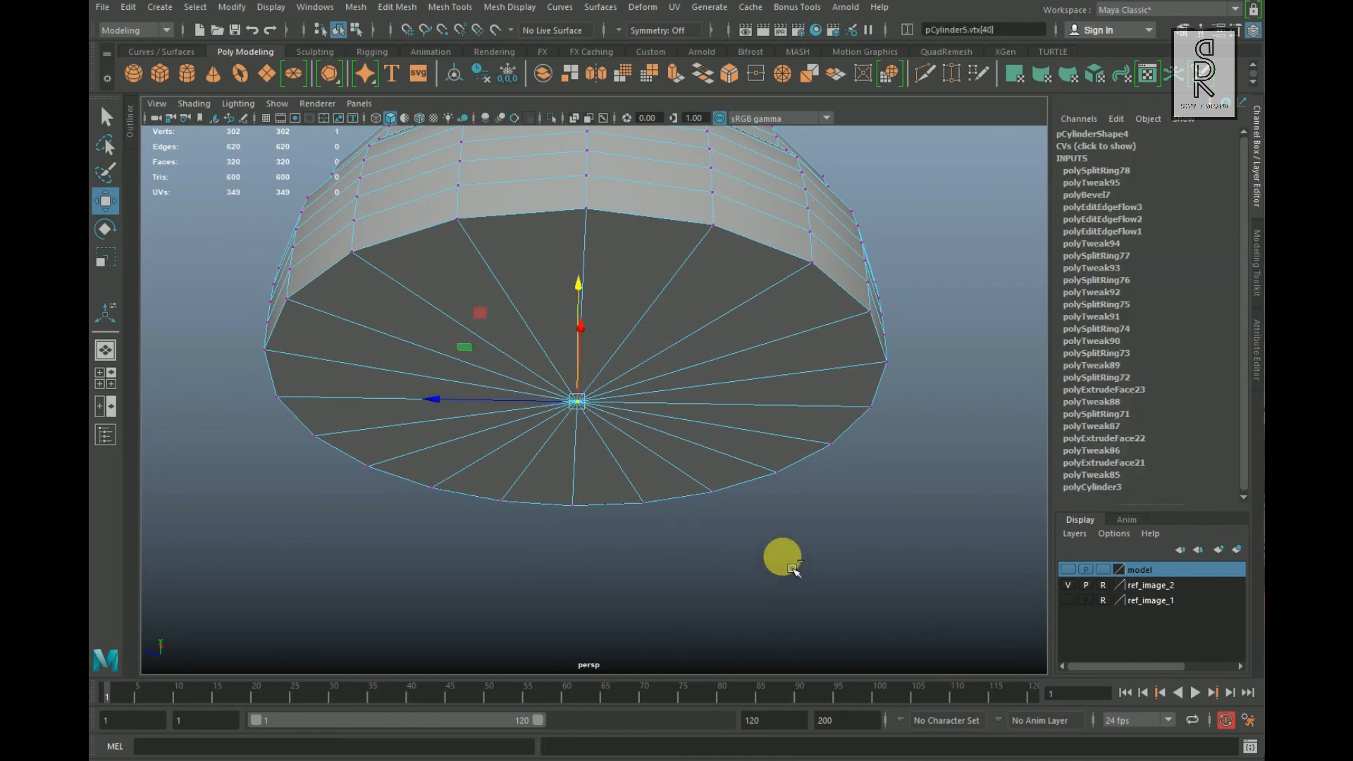
{"action": "key", "text": "ctrl+F11"}
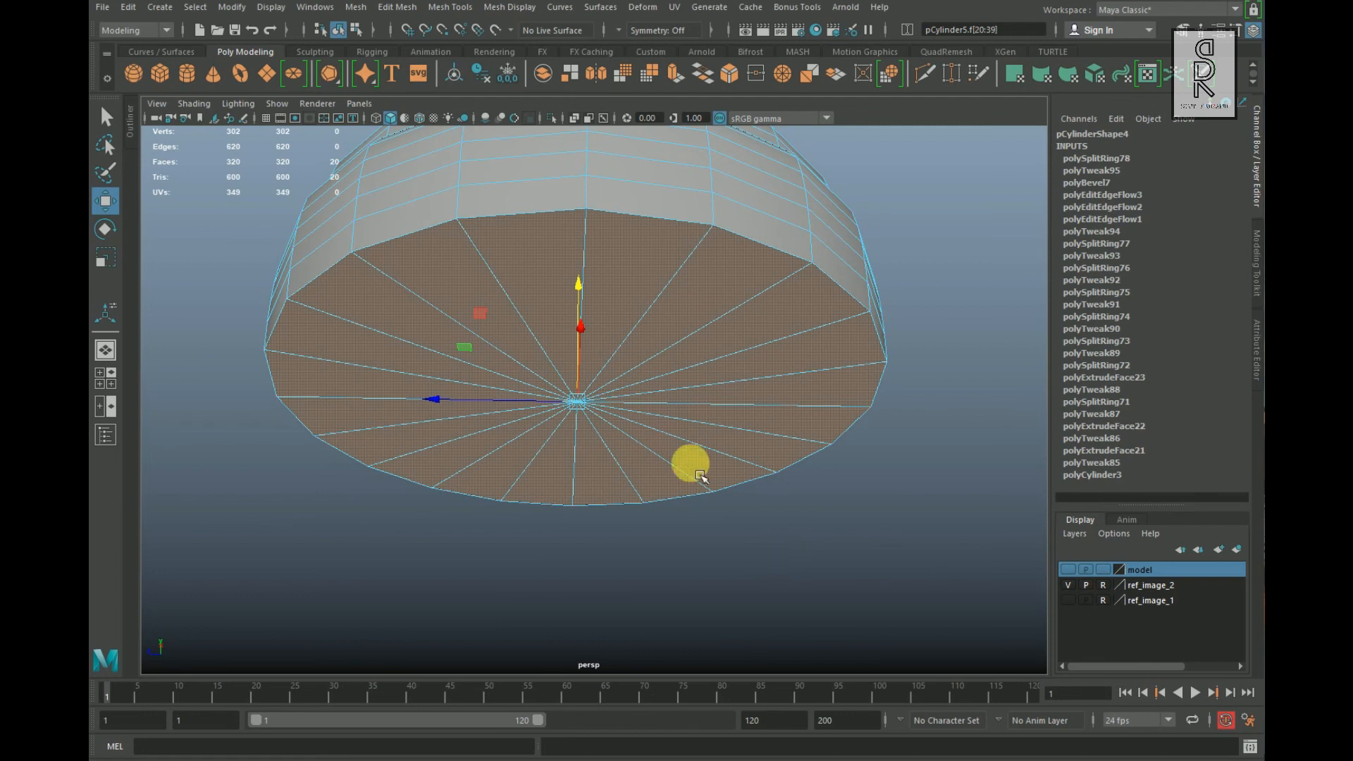
Step: Extrude the selected bottom faces inward with an offset of 1.41, turn smooth preview on and return to object selection
{"action": "right_click", "coordinate": [666, 337], "text": "shift"}
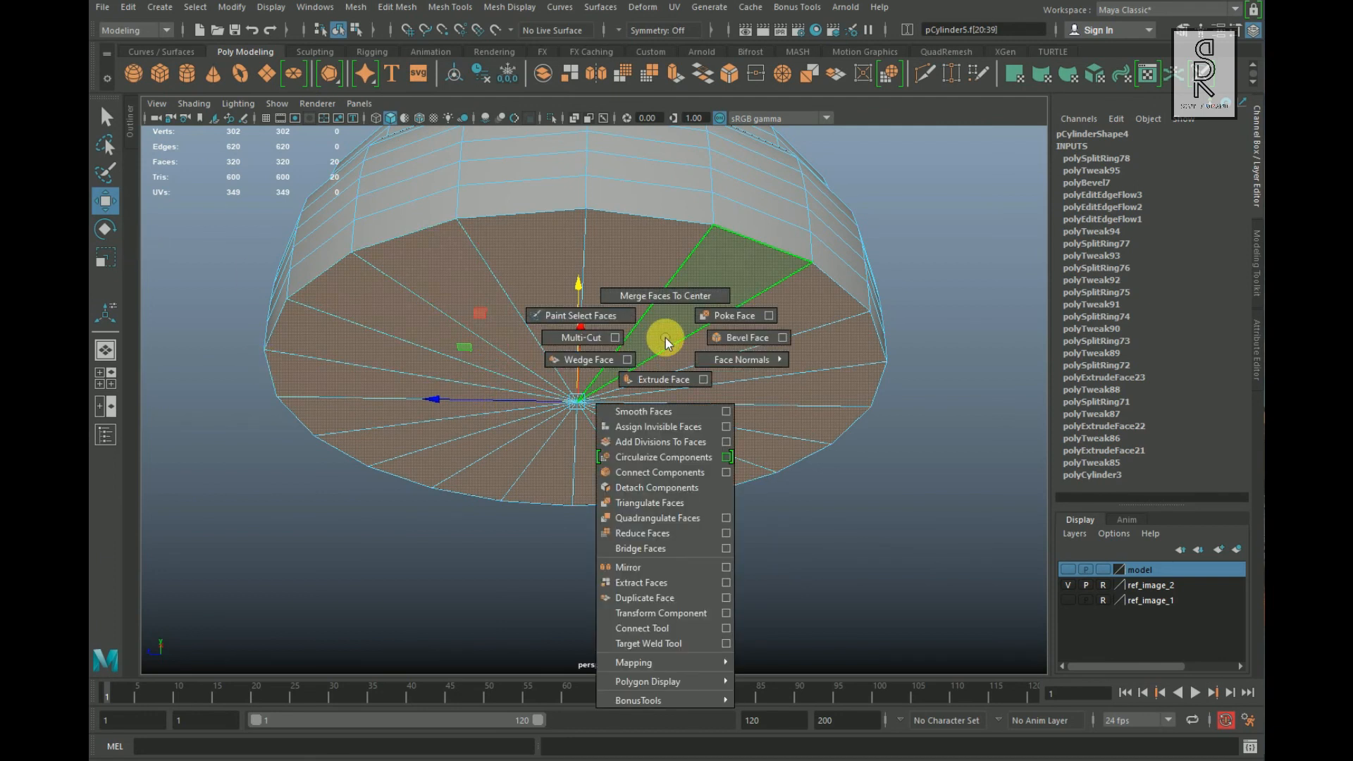
{"action": "left_click", "coordinate": [665, 379]}
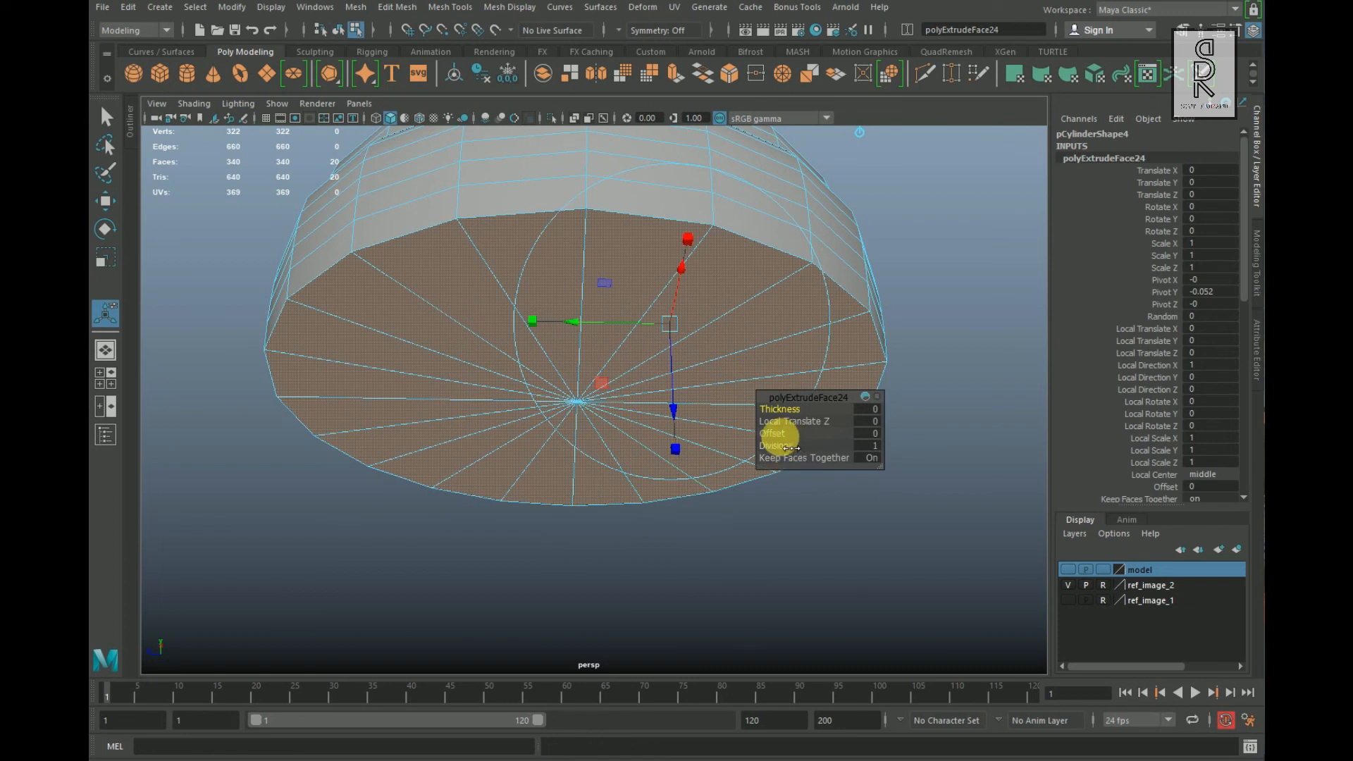
{"action": "middle_click_drag", "start_coordinate": [789, 435], "coordinate": [804, 435]}
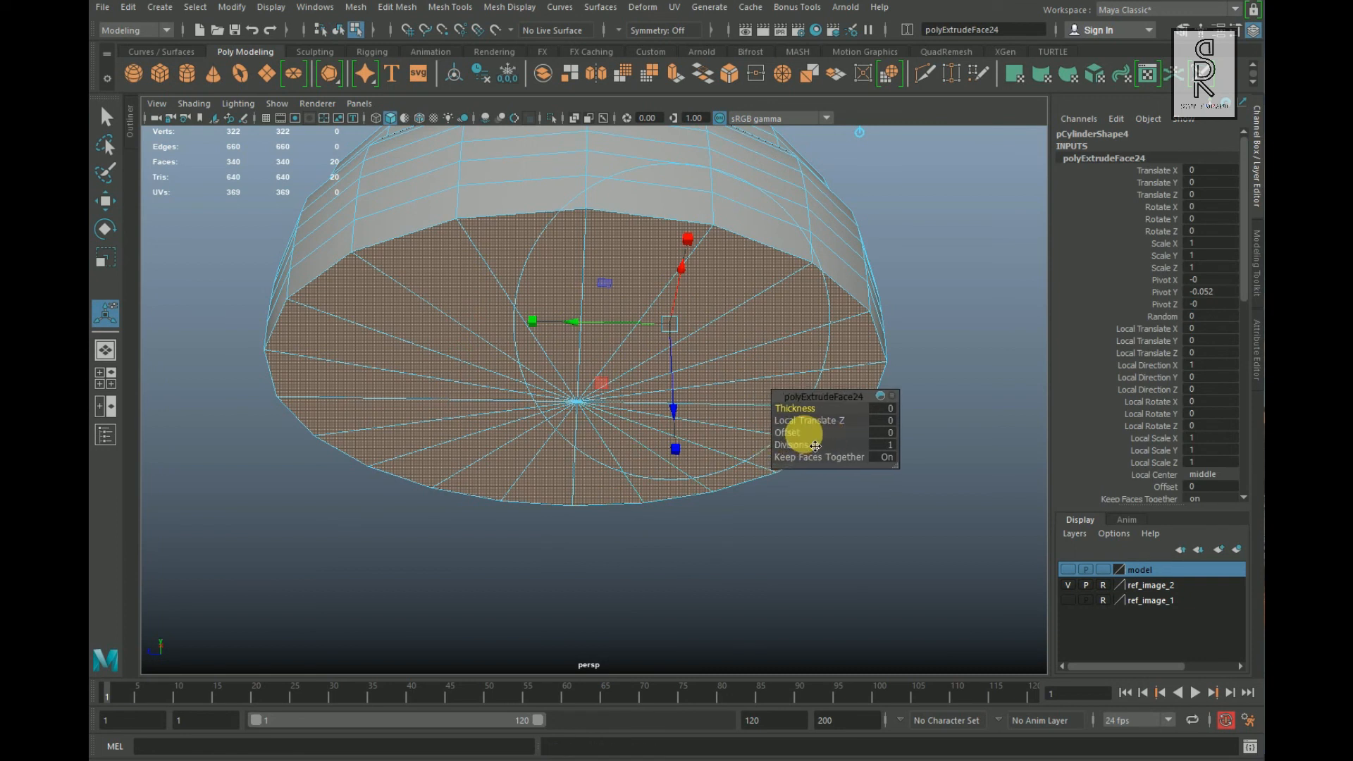
{"action": "left_click_drag", "start_coordinate": [795, 433], "coordinate": [914, 448]}
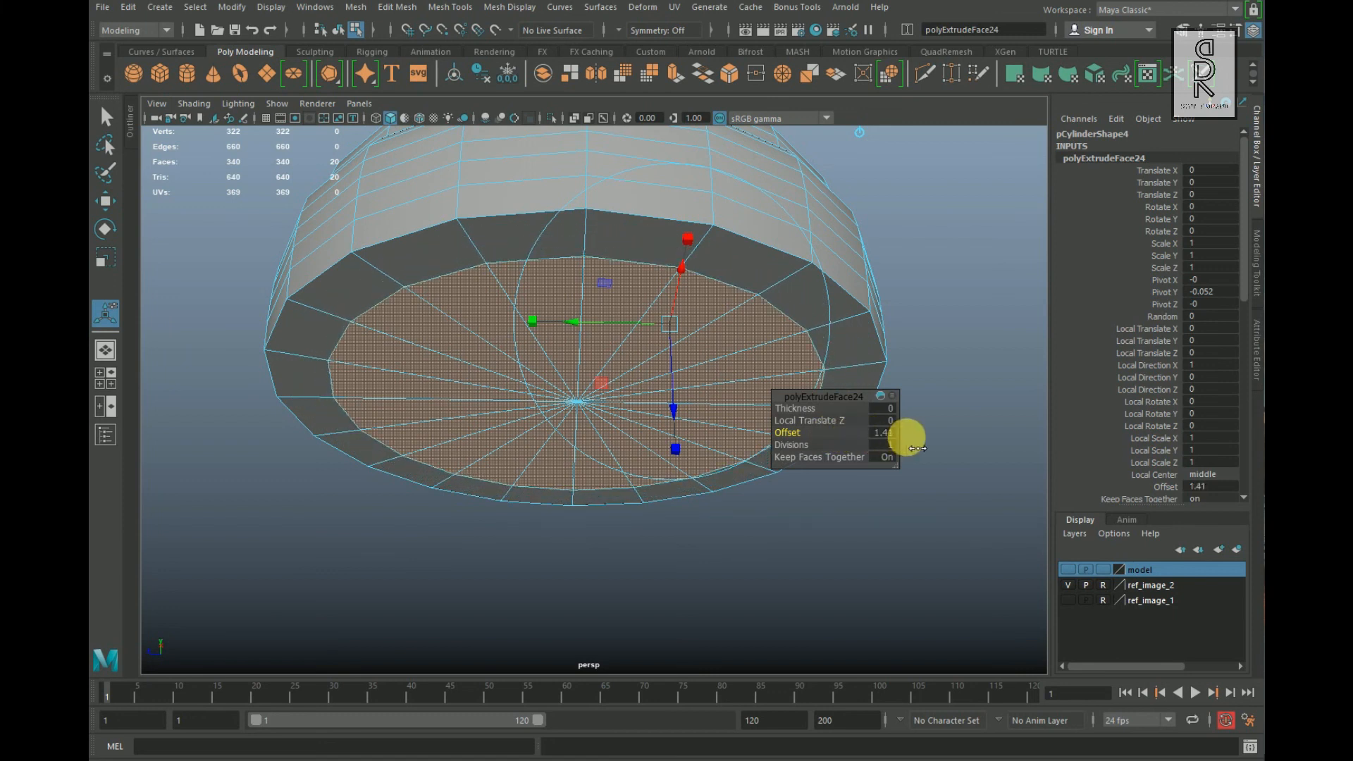
{"action": "key", "text": "3"}
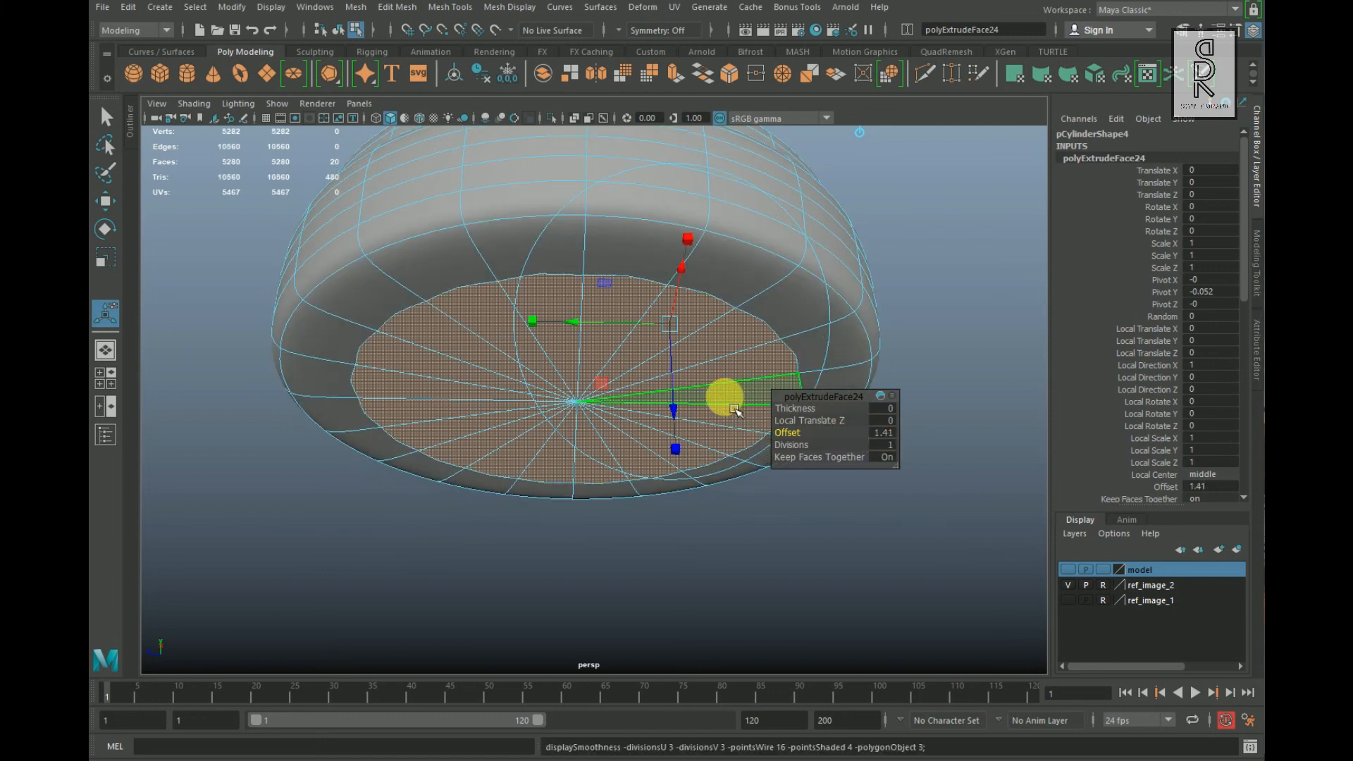
{"action": "right_click_drag", "start_coordinate": [672, 335], "coordinate": [829, 268]}
{"action": "left_click", "coordinate": [927, 271]}
{"action": "scroll", "coordinate": [810, 367], "scroll_direction": "down", "scroll_amount": 4}
{"action": "left_click_drag", "start_coordinate": [765, 402], "coordinate": [683, 444], "text": "alt"}
{"action": "left_click", "coordinate": [592, 432]}
{"action": "left_click_drag", "start_coordinate": [592, 432], "coordinate": [602, 471], "text": "alt"}
Step: In the top view, select every other radial edge on the sound block's top cap, delete them and return to object selection
{"action": "key", "text": "space"}
{"action": "key", "text": "space"}
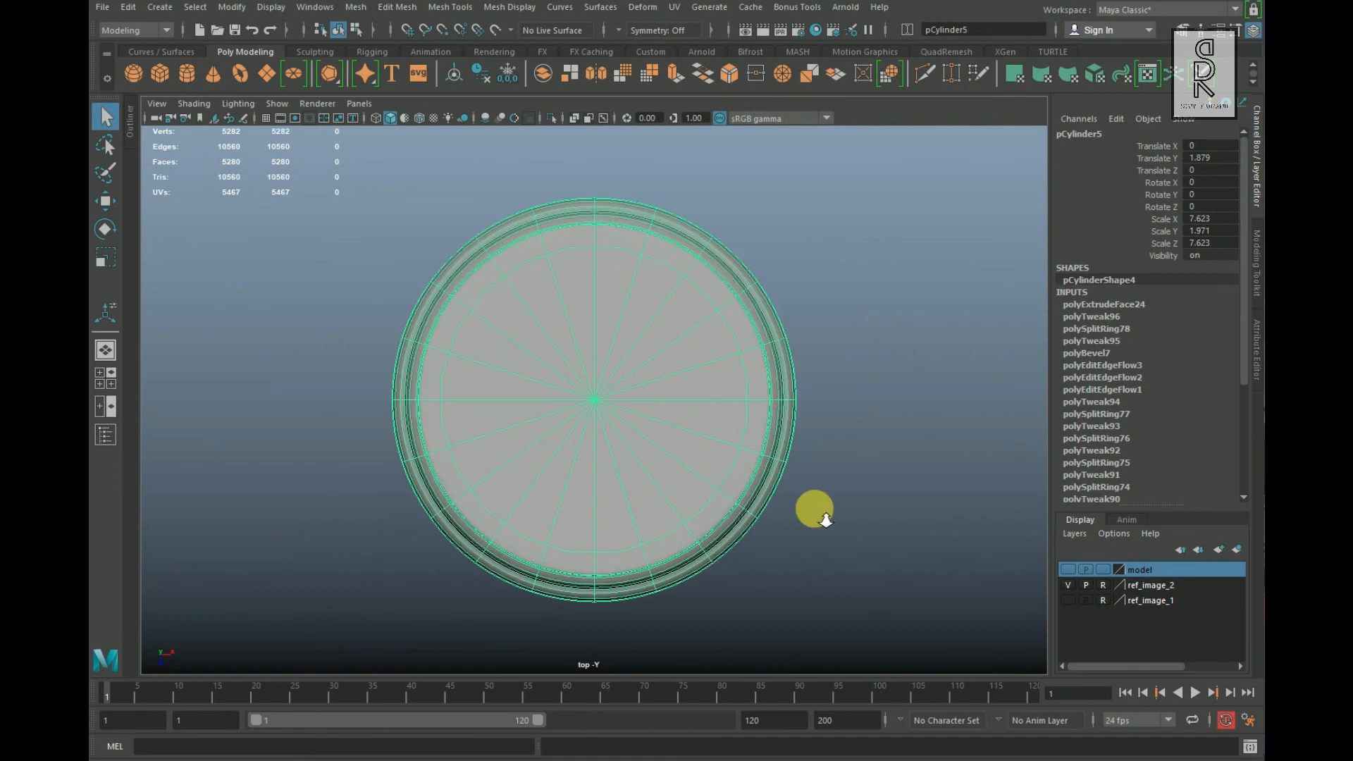
{"action": "key", "text": "f"}
{"action": "right_click_drag", "start_coordinate": [724, 330], "coordinate": [719, 263]}
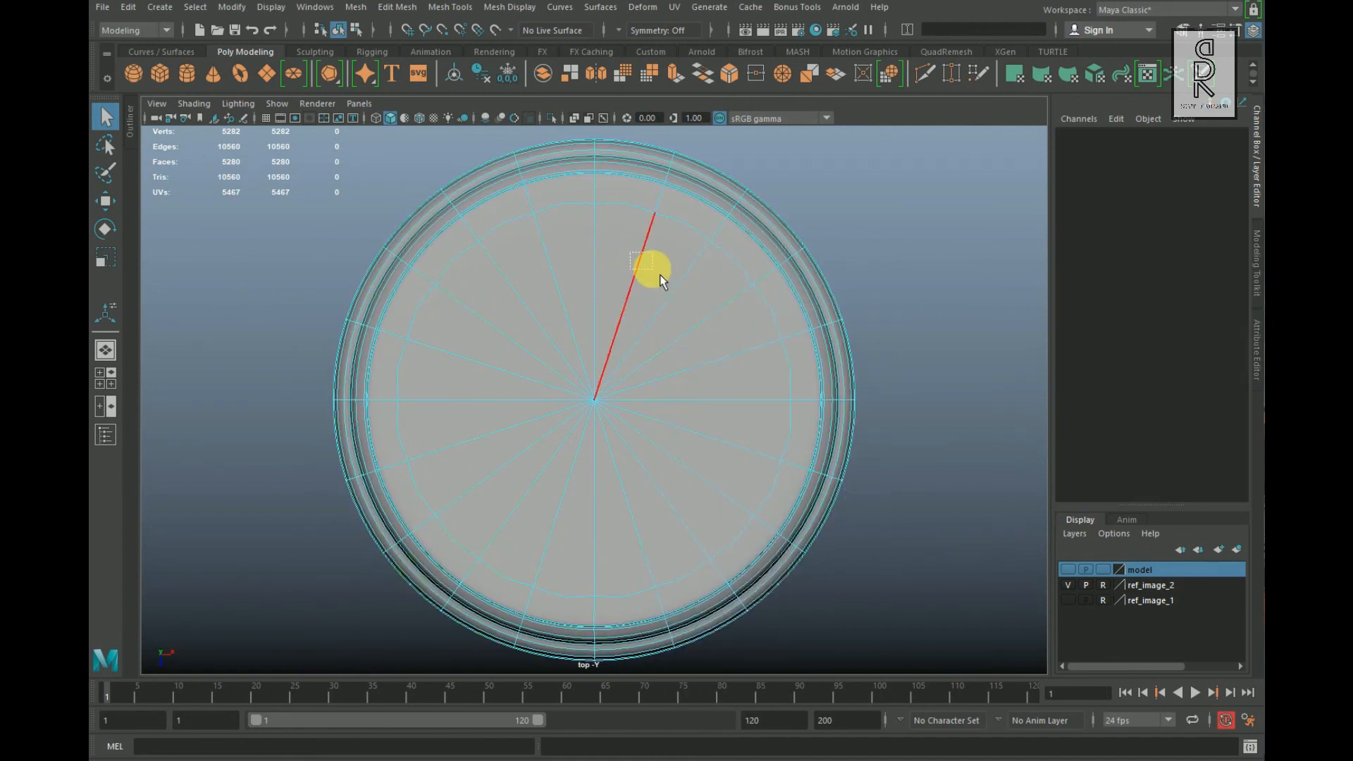
{"action": "left_click", "coordinate": [660, 277]}
{"action": "left_click_drag", "start_coordinate": [656, 533], "coordinate": [657, 534], "text": "shift"}
{"action": "left_click_drag", "start_coordinate": [556, 530], "coordinate": [575, 547], "text": "shift"}
{"action": "left_click_drag", "start_coordinate": [491, 475], "coordinate": [505, 496], "text": "shift"}
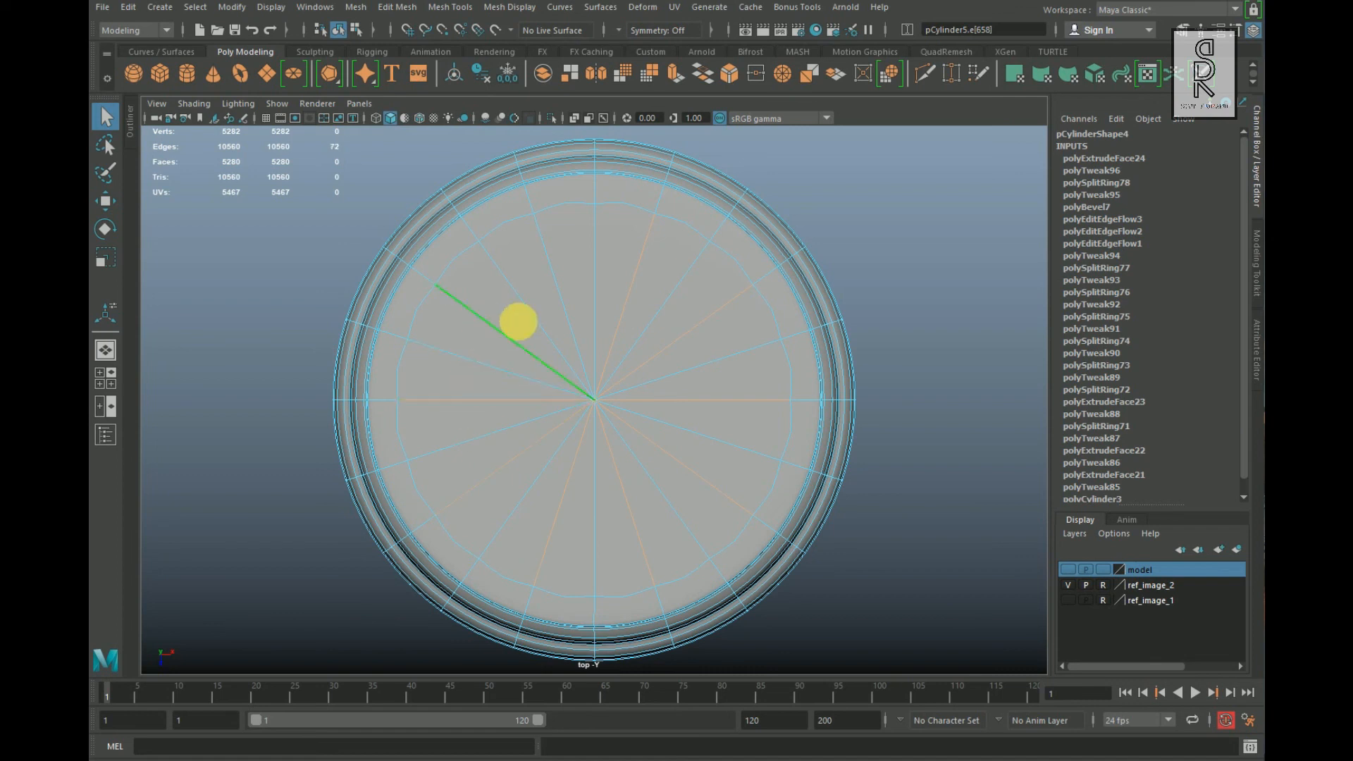
{"action": "left_click_drag", "start_coordinate": [550, 294], "coordinate": [572, 305], "text": "shift"}
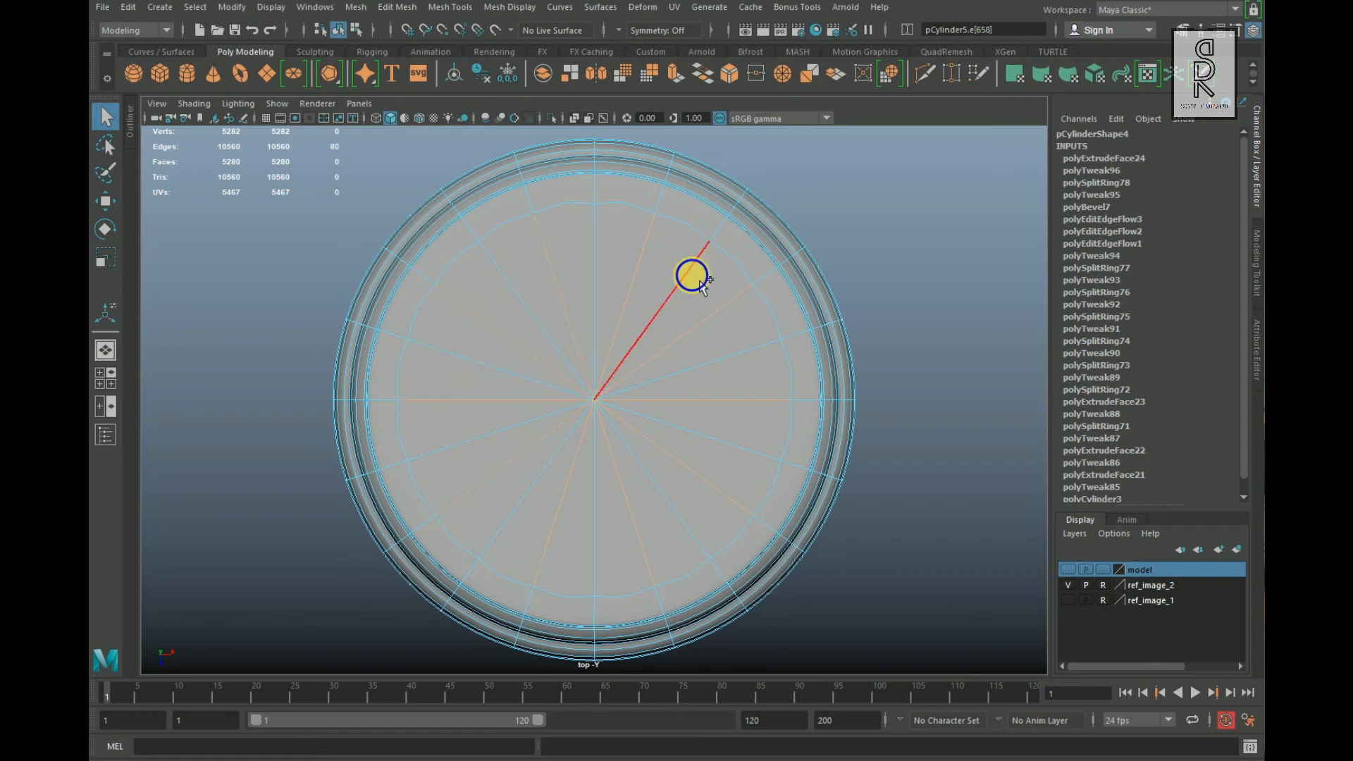
{"action": "right_click_drag", "start_coordinate": [692, 280], "coordinate": [525, 359], "text": "shift"}
{"action": "key", "text": "space"}
{"action": "key", "text": "space"}
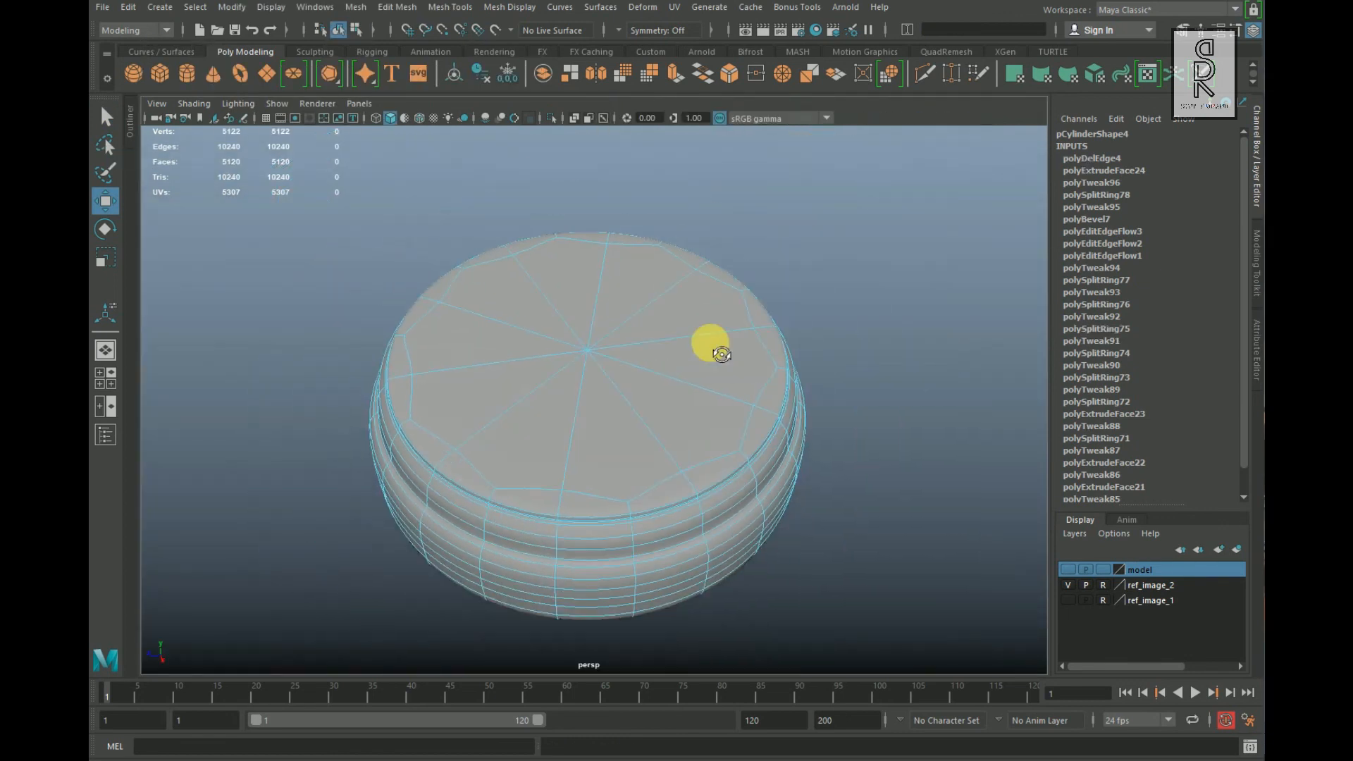
{"action": "right_click_drag", "start_coordinate": [567, 338], "coordinate": [713, 264]}
{"action": "left_click", "coordinate": [834, 278]}
{"action": "left_click_drag", "start_coordinate": [834, 277], "coordinate": [869, 370], "text": "alt"}
Step: Show the model layer and hide the ref_image_2 layer
{"action": "left_click", "coordinate": [1104, 599]}
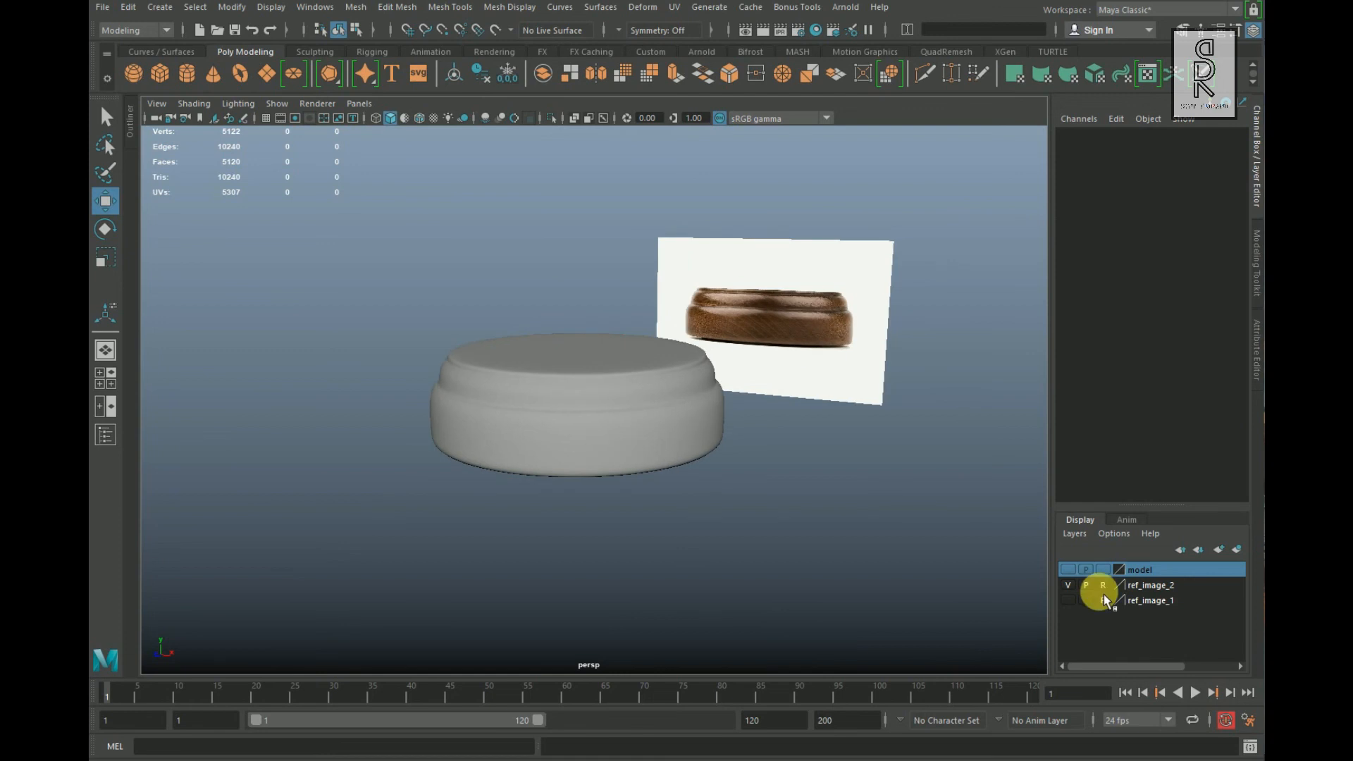
{"action": "left_click", "coordinate": [1071, 570]}
{"action": "right_click_drag", "start_coordinate": [756, 523], "coordinate": [844, 590], "text": "alt"}
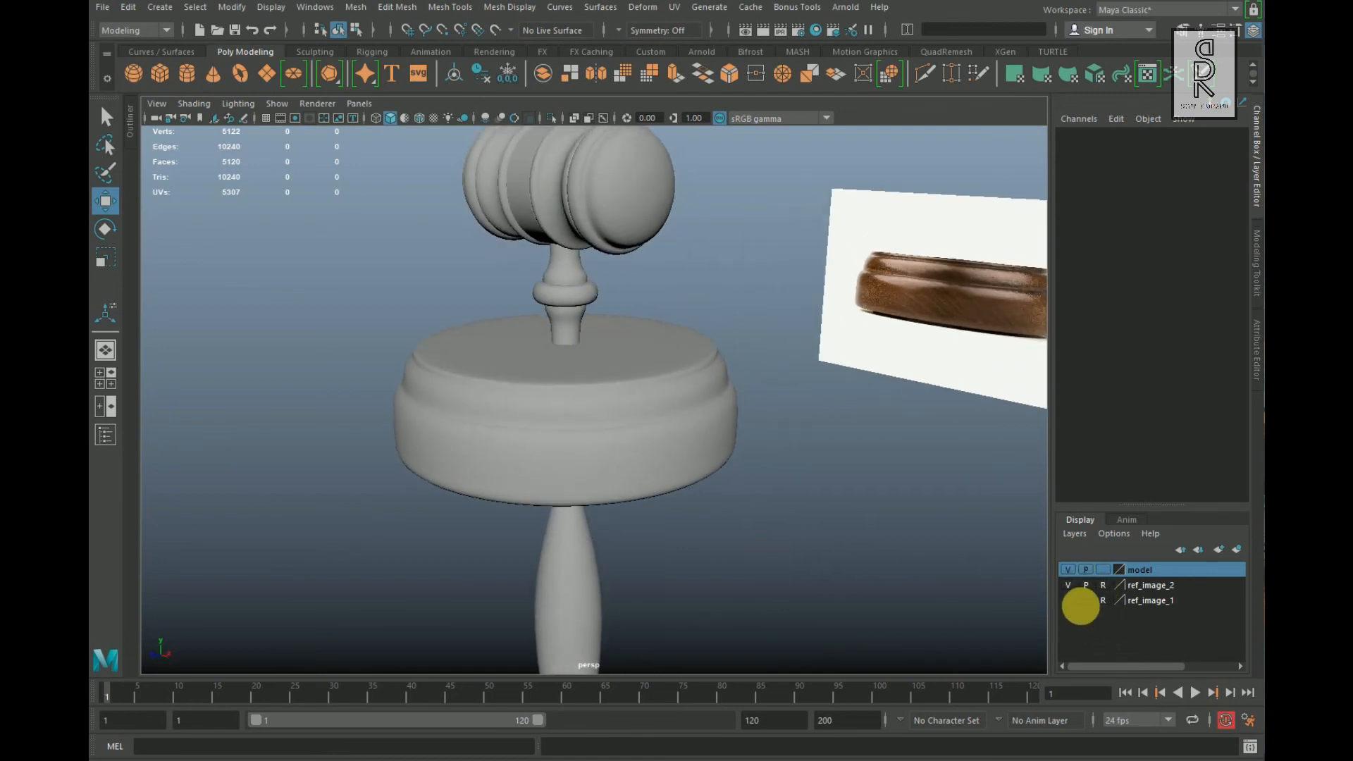
{"action": "left_click", "coordinate": [1068, 586]}
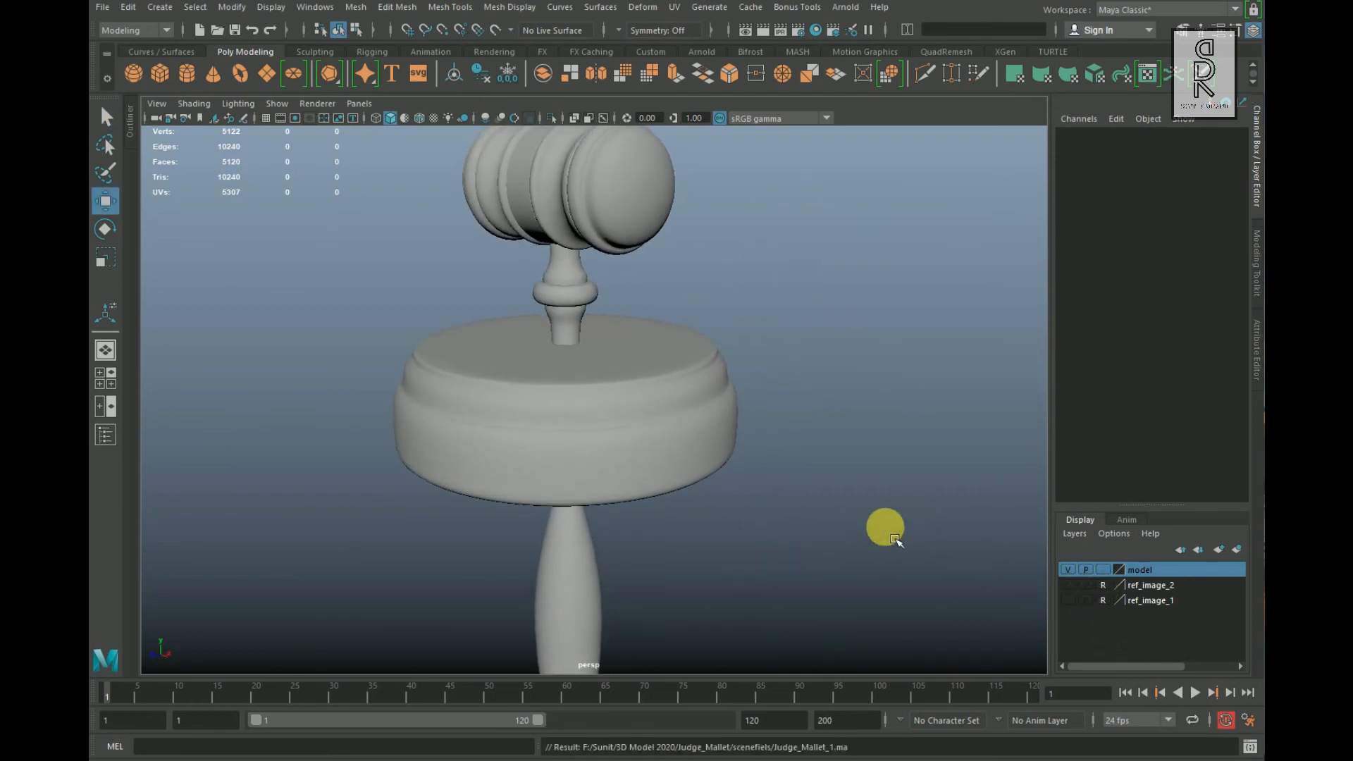
{"action": "right_click_drag", "start_coordinate": [882, 526], "coordinate": [702, 541], "text": "alt"}
{"action": "scroll", "coordinate": [599, 543], "scroll_direction": "up", "scroll_amount": 2}
Step: Select the gavel's handle together with all its head parts and group them, leaving the sound block out
{"action": "left_click", "coordinate": [595, 552]}
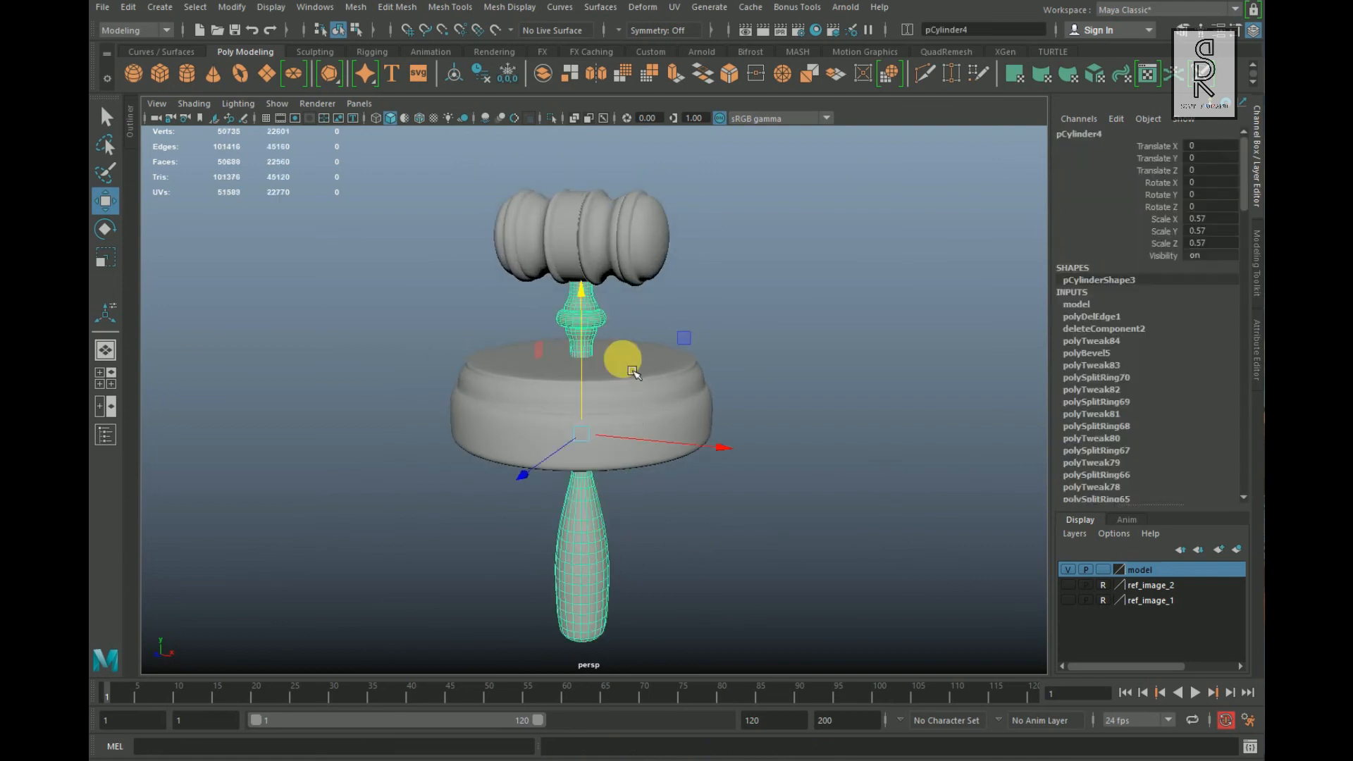
{"action": "left_click", "coordinate": [643, 238]}
{"action": "left_click", "coordinate": [580, 233], "text": "shift"}
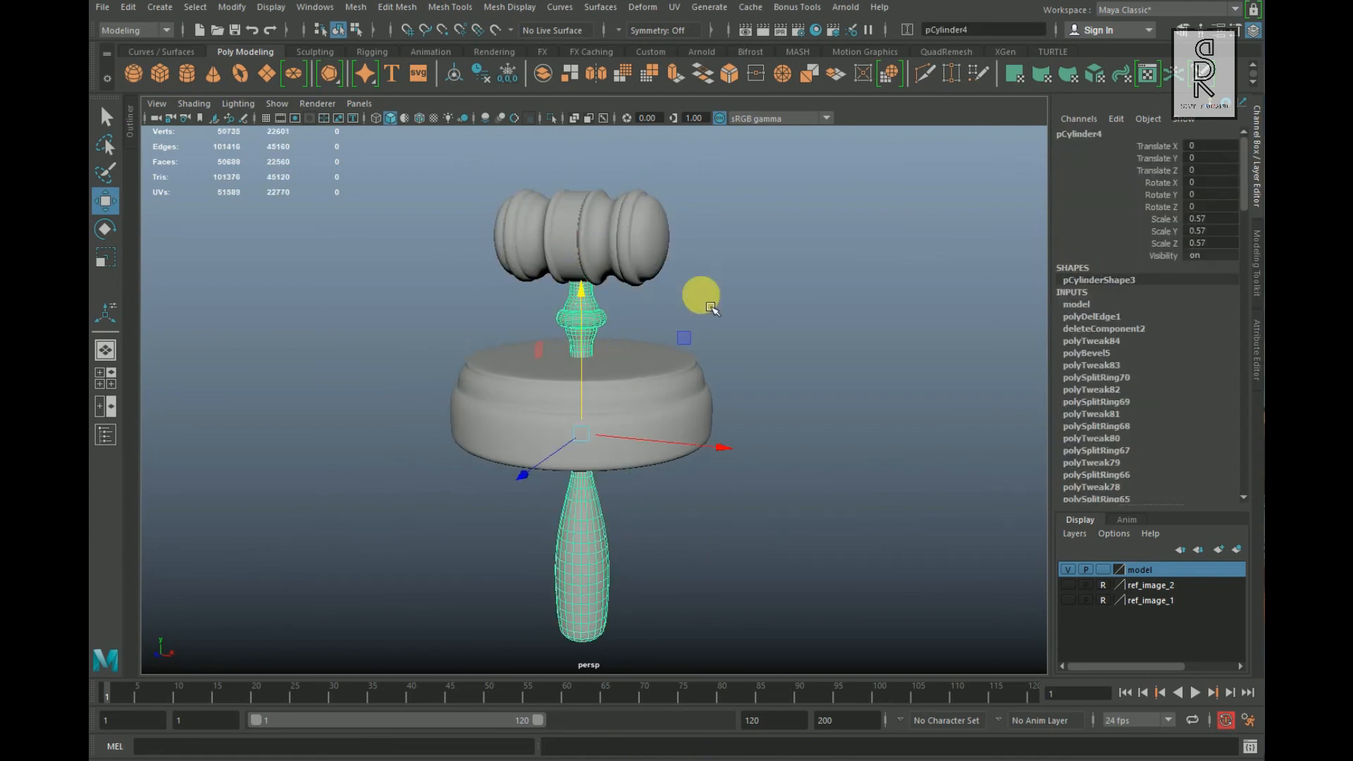
{"action": "scroll", "coordinate": [676, 310], "scroll_direction": "up", "scroll_amount": 1}
{"action": "left_click_drag", "start_coordinate": [484, 144], "coordinate": [719, 205], "text": "shift"}
{"action": "key", "text": "ctrl+g"}
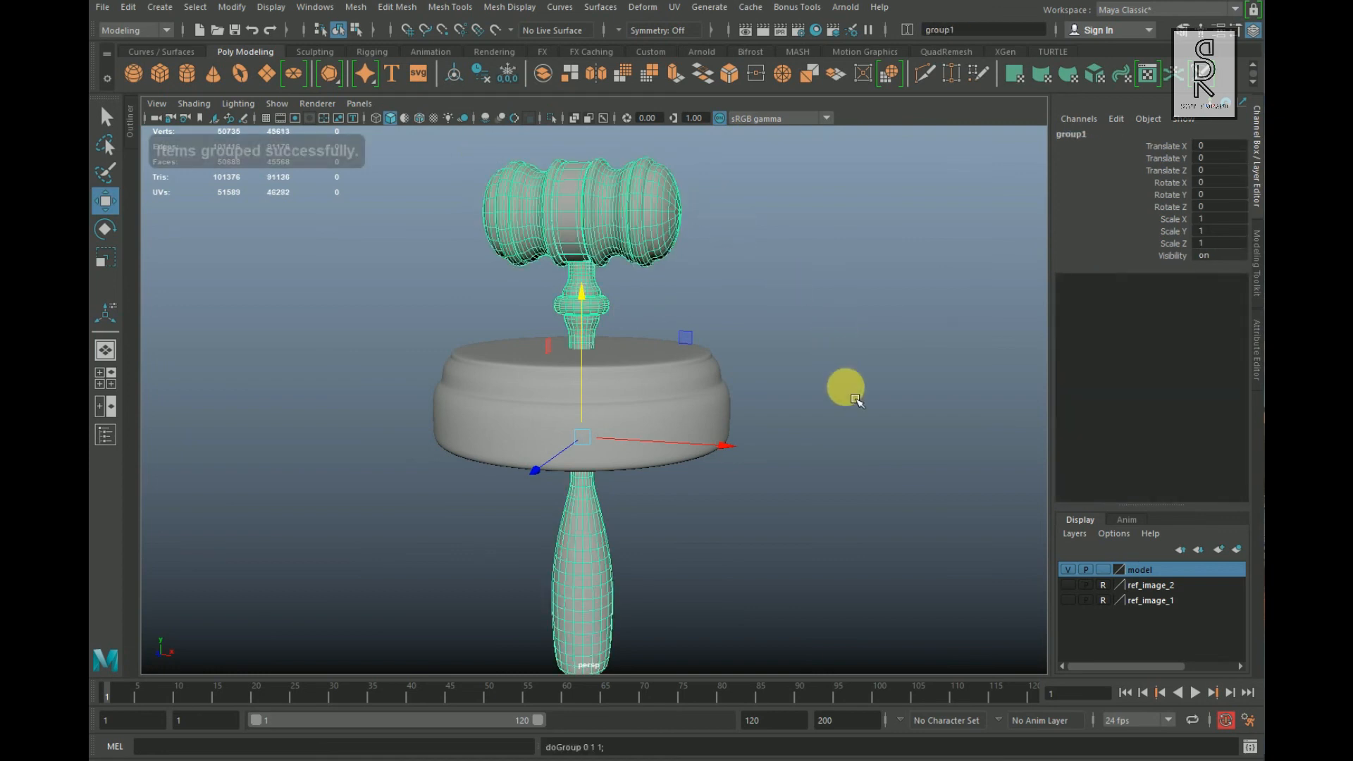
Step: Raise the gavel group clear of the sound block to about 14.901 in Y and move it back to about -8.966 in Z
{"action": "scroll", "coordinate": [860, 395], "scroll_direction": "down", "scroll_amount": 2}
{"action": "left_click_drag", "start_coordinate": [597, 301], "coordinate": [602, 213]}
{"action": "left_click_drag", "start_coordinate": [615, 378], "coordinate": [577, 414], "text": "alt"}
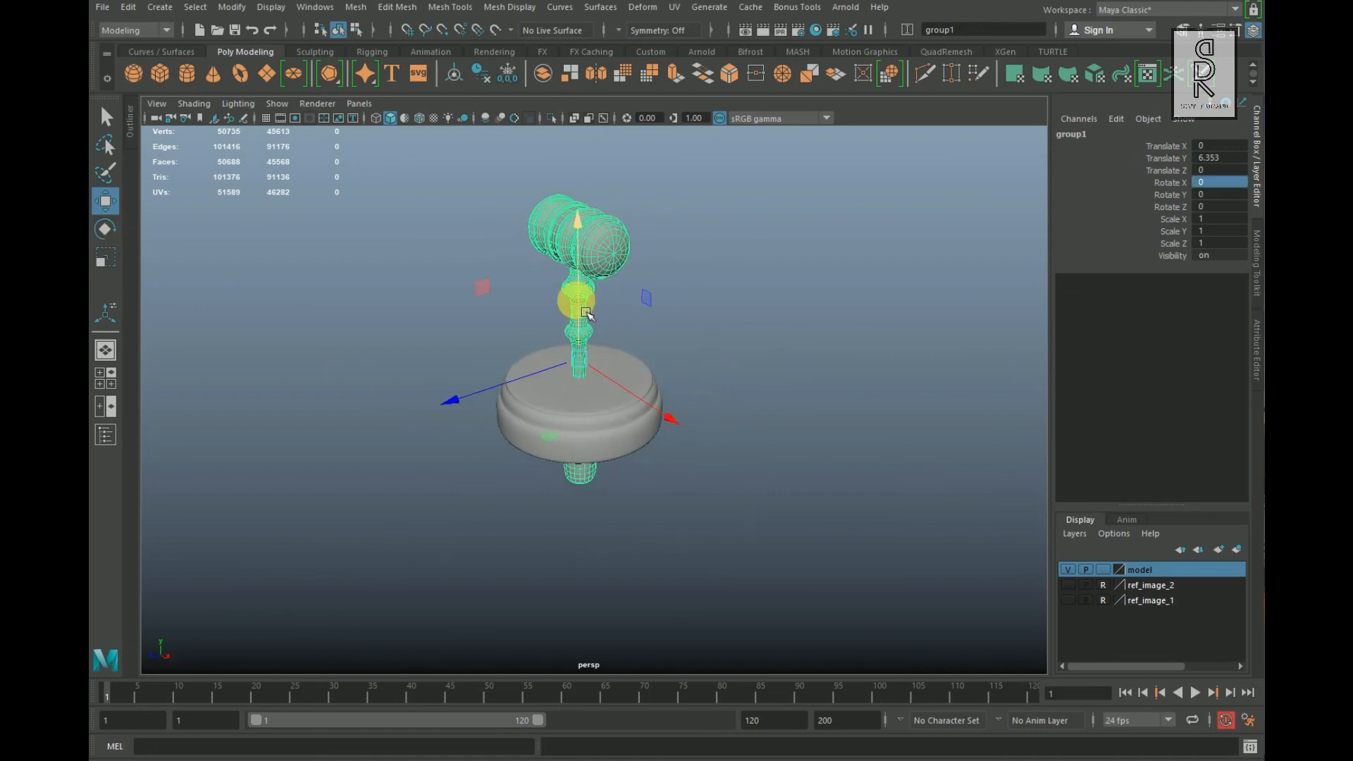
{"action": "left_click_drag", "start_coordinate": [585, 310], "coordinate": [585, 183]}
{"action": "scroll", "coordinate": [737, 473], "scroll_direction": "down", "scroll_amount": 1}
{"action": "middle_click_drag", "start_coordinate": [738, 473], "coordinate": [714, 563], "text": "alt"}
{"action": "left_click_drag", "start_coordinate": [434, 376], "coordinate": [518, 354]}
{"action": "left_click_drag", "start_coordinate": [641, 260], "coordinate": [641, 292]}
Step: Rotate the gavel group to exactly 90 degrees in X so it lies horizontally
{"action": "left_click", "coordinate": [105, 229]}
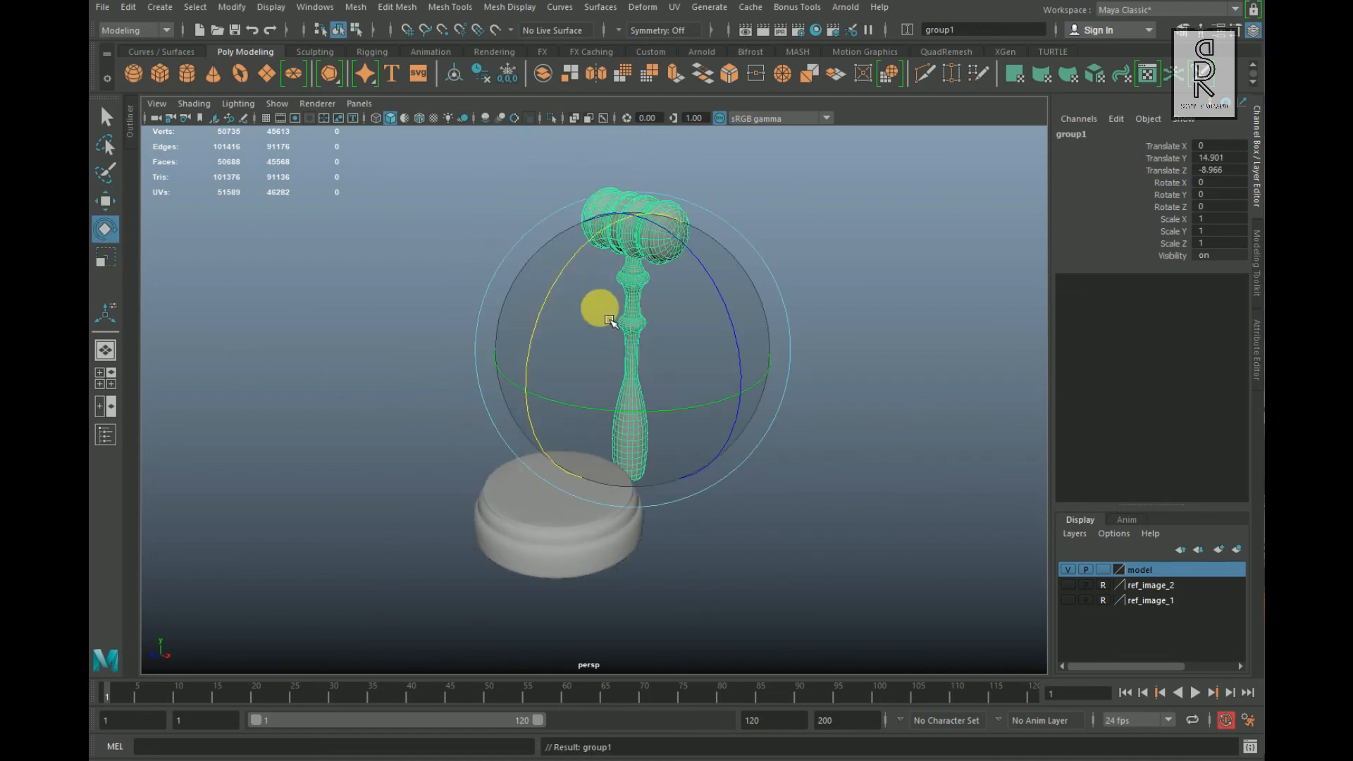
{"action": "left_click_drag", "start_coordinate": [547, 300], "coordinate": [533, 363]}
{"action": "left_click", "coordinate": [1220, 184]}
{"action": "type", "text": "90"}
{"action": "key", "text": "Return"}
Step: Move the gavel group beside the sound block, to about 14.301 in X and down to about 2.951 in Y
{"action": "left_click", "coordinate": [106, 200]}
{"action": "left_click_drag", "start_coordinate": [632, 233], "coordinate": [632, 252]}
{"action": "left_click_drag", "start_coordinate": [535, 366], "coordinate": [836, 344], "text": "alt"}
{"action": "left_click_drag", "start_coordinate": [832, 395], "coordinate": [761, 395], "text": "alt"}
{"action": "left_click_drag", "start_coordinate": [784, 352], "coordinate": [783, 430]}
{"action": "left_click_drag", "start_coordinate": [740, 437], "coordinate": [694, 381], "text": "alt"}
{"action": "scroll", "coordinate": [694, 381], "scroll_direction": "up", "scroll_amount": 4}
{"action": "left_click_drag", "start_coordinate": [649, 240], "coordinate": [649, 299]}
Step: In the side view, lower the gavel group to about 2.251 in Y, close to the sound block's base level
{"action": "key", "text": "space"}
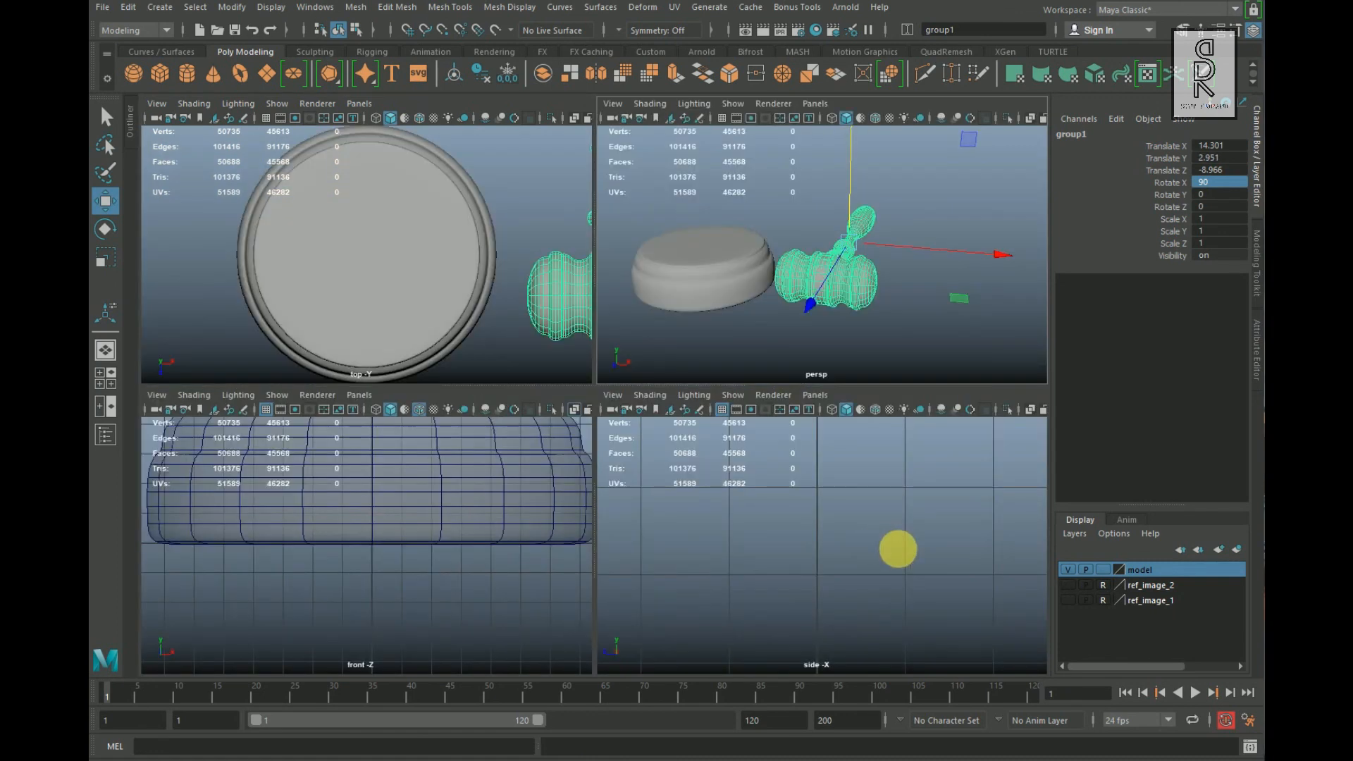
{"action": "key", "text": "space"}
{"action": "key", "text": "f"}
{"action": "scroll", "coordinate": [806, 374], "scroll_direction": "up", "scroll_amount": 2}
{"action": "mouse_move", "coordinate": [806, 381]}
{"action": "left_mouse_down"}
{"action": "mouse_move", "coordinate": [810, 416]}
{"action": "mouse_move", "coordinate": [806, 393]}
{"action": "left_mouse_up"}
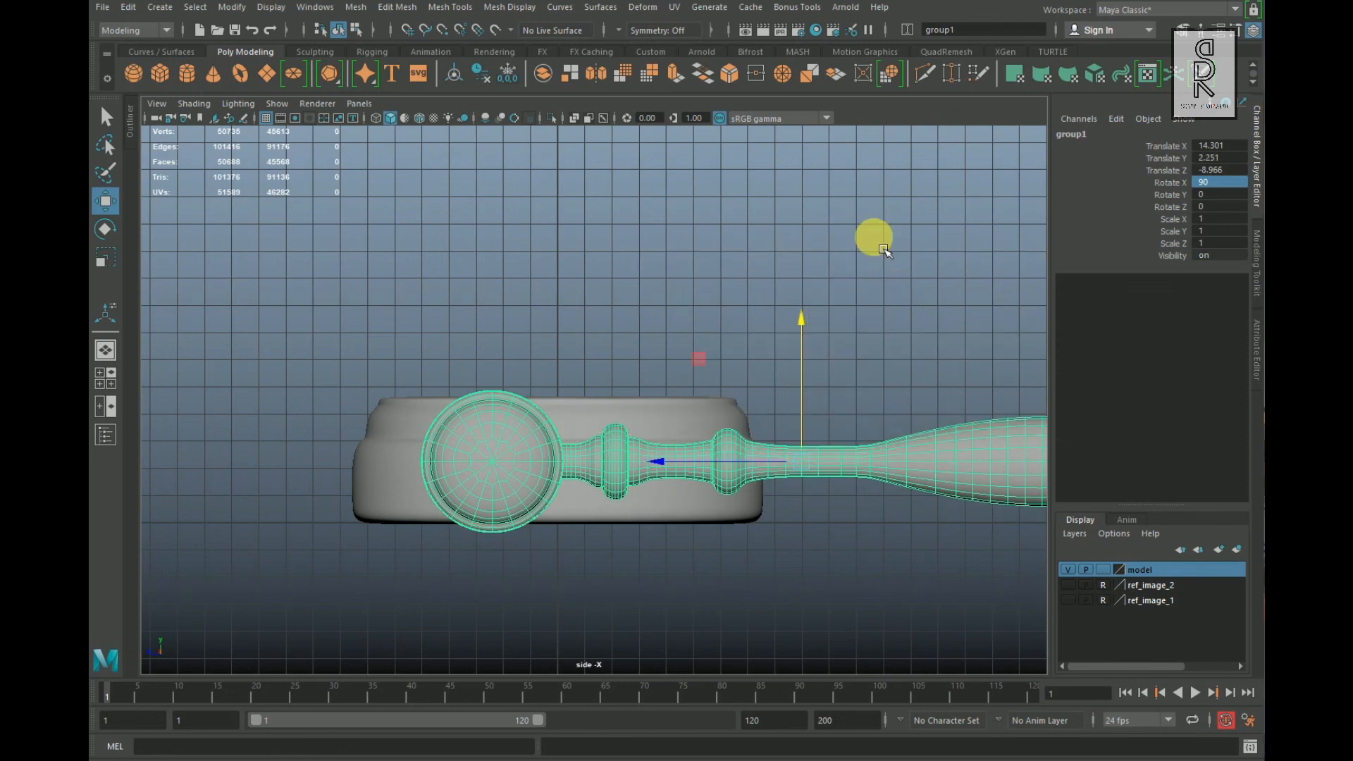
Step: Deselect the gavel group and inspect the finished gavel and sound block together in the perspective view
{"action": "key", "text": "space"}
{"action": "key", "text": "space"}
{"action": "right_click_drag", "start_coordinate": [961, 372], "coordinate": [826, 486], "text": "alt"}
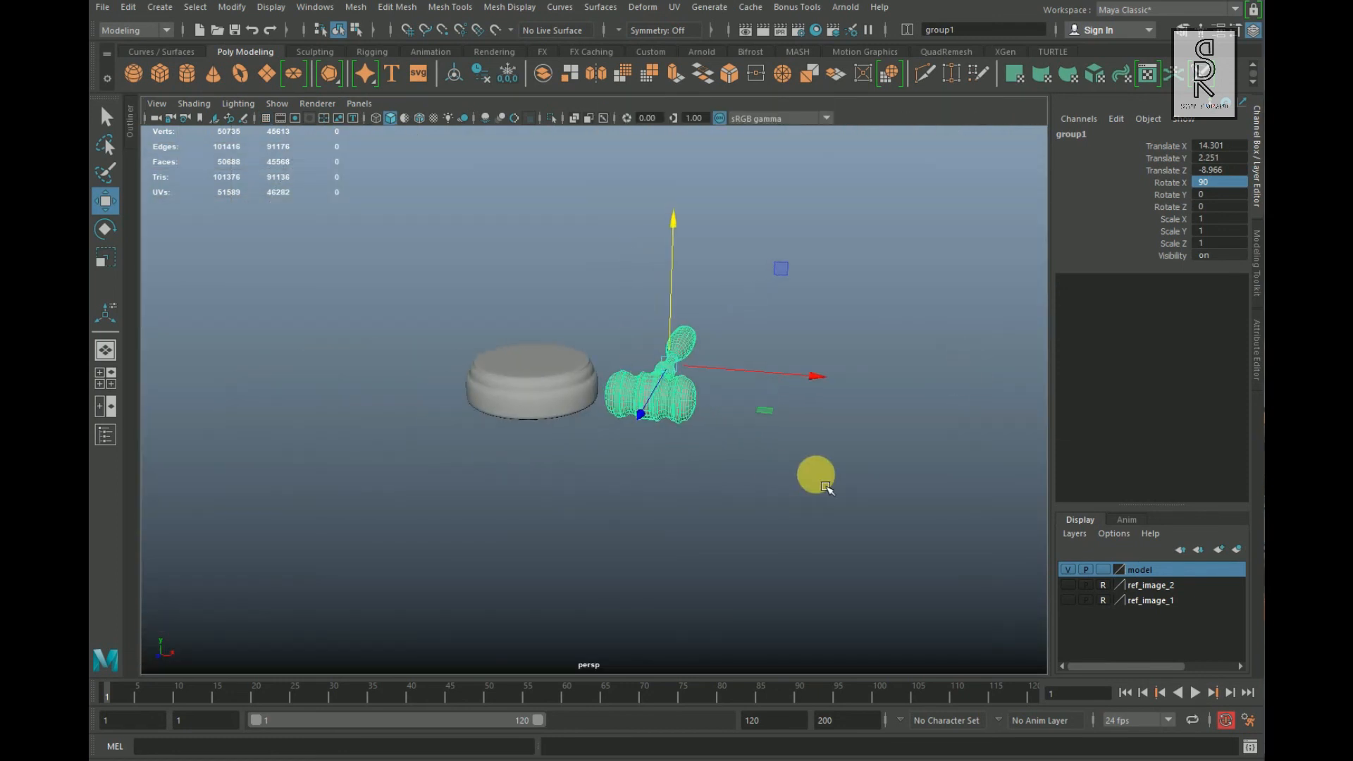
{"action": "left_click", "coordinate": [819, 508]}
{"action": "key", "text": "w"}
{"action": "left_click_drag", "start_coordinate": [684, 487], "coordinate": [499, 492], "text": "alt"}
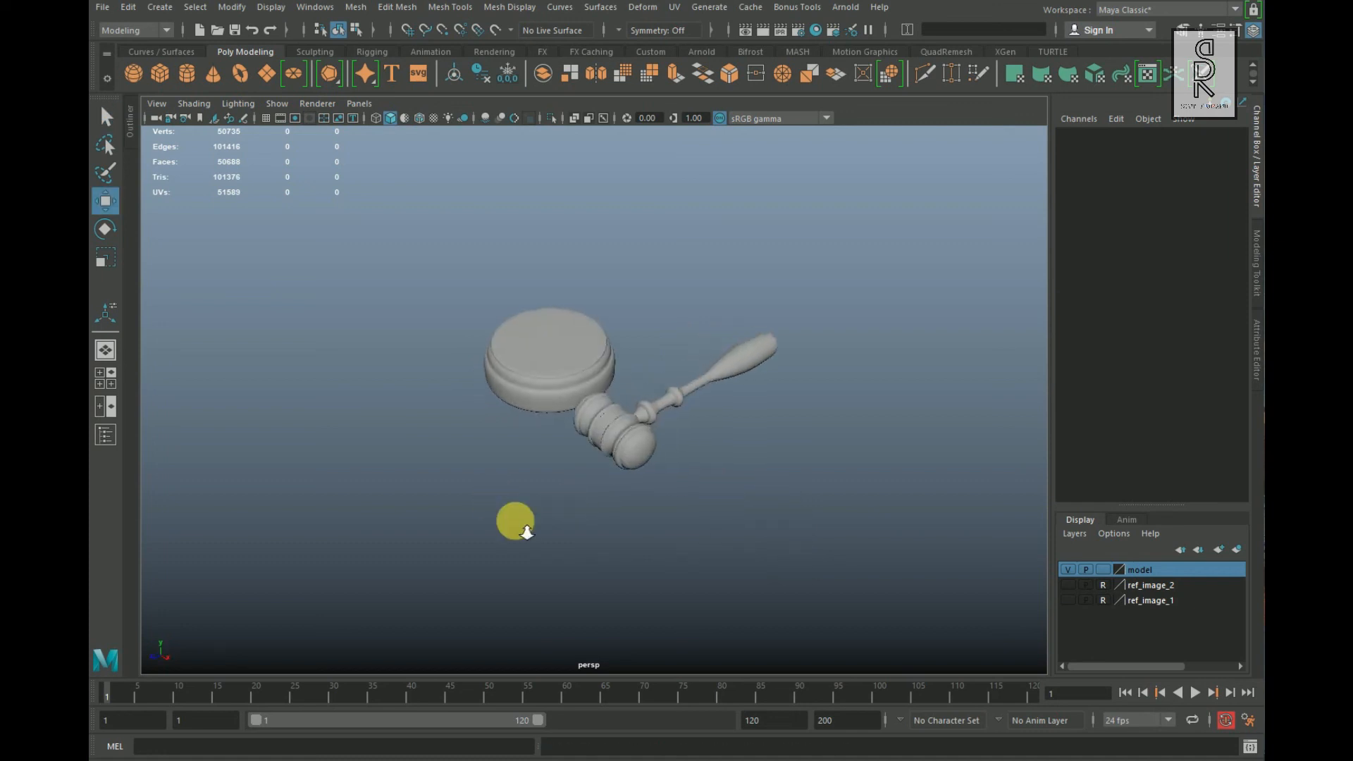
{"action": "right_click_drag", "start_coordinate": [520, 525], "coordinate": [558, 542], "text": "alt"}
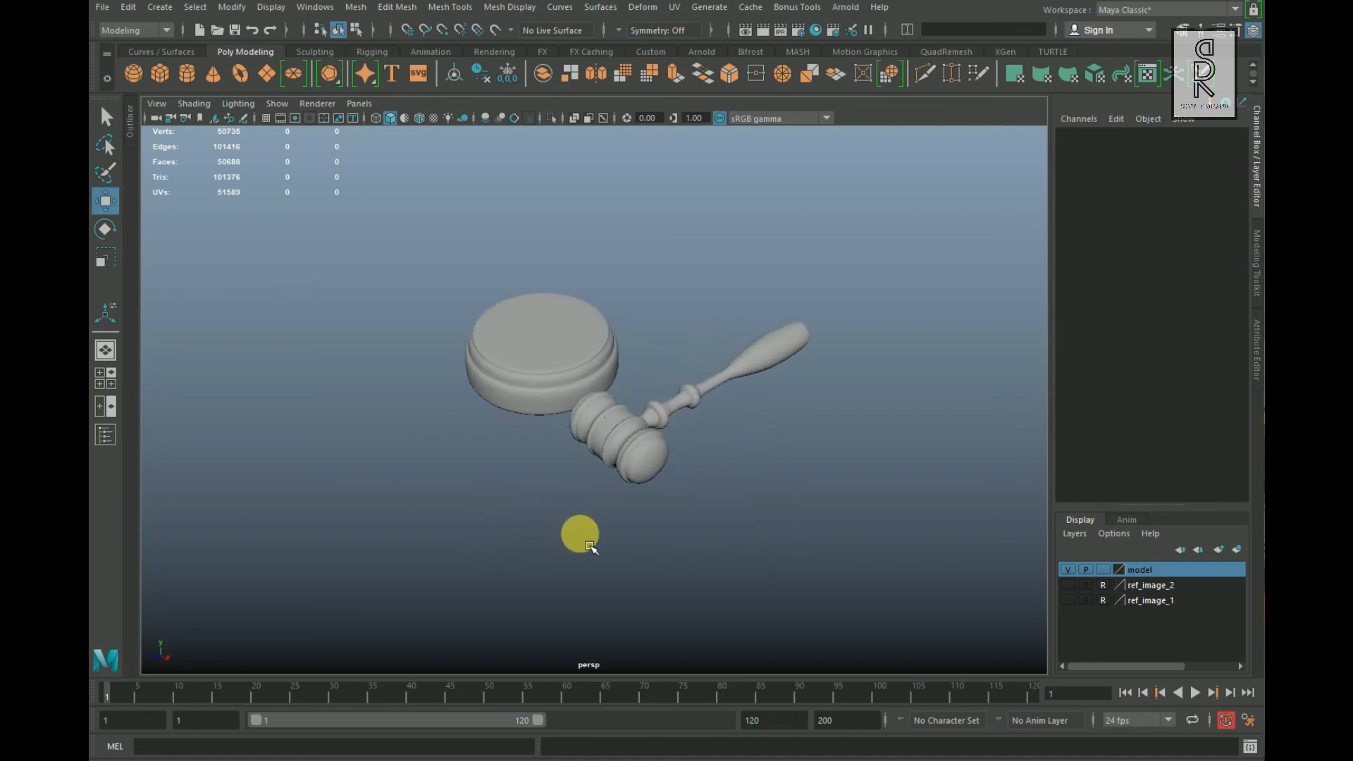